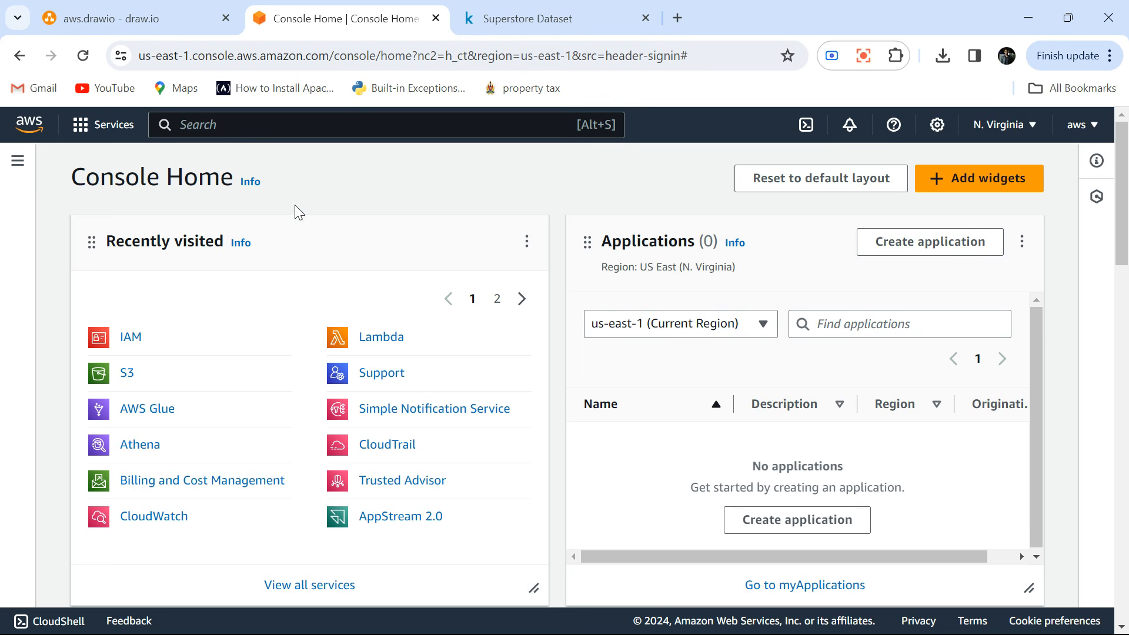
Delete the existing IAM user namastesql from the IAM users list, confirming the deletion with its user name.
{"action": "left_click", "coordinate": [127, 341]}
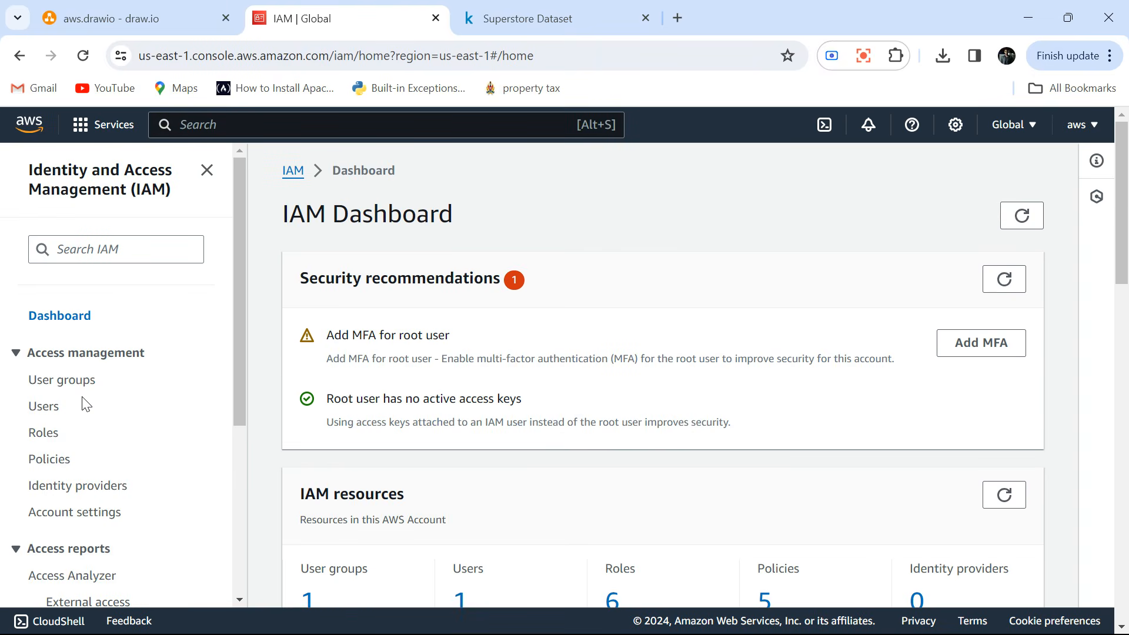
{"action": "left_click", "coordinate": [50, 414]}
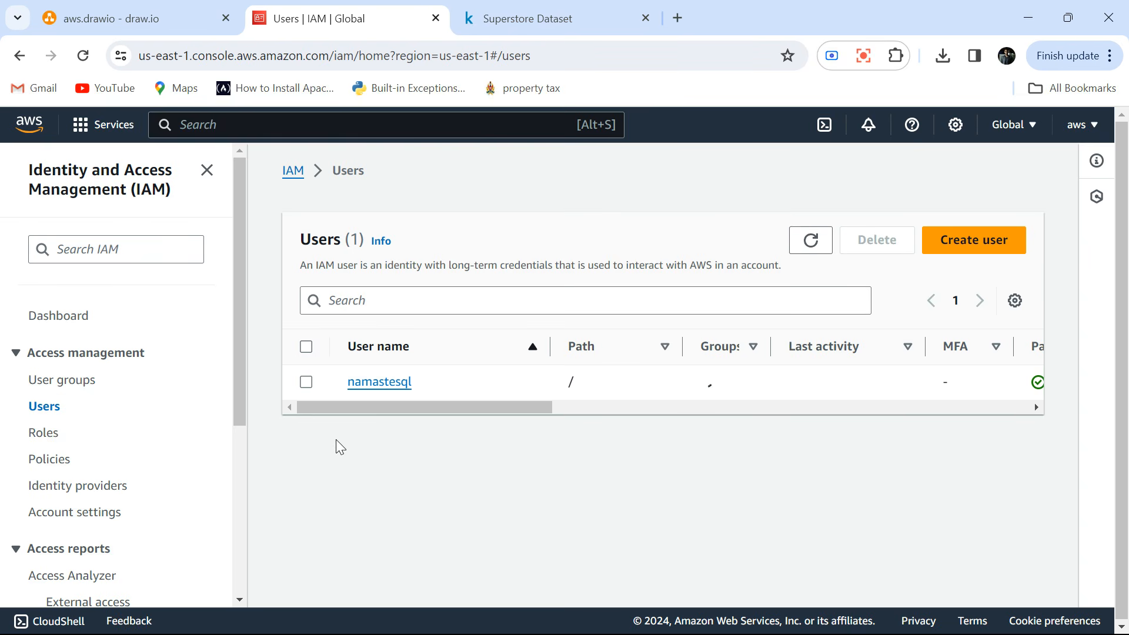
{"action": "left_click", "coordinate": [306, 382]}
{"action": "left_click", "coordinate": [876, 244]}
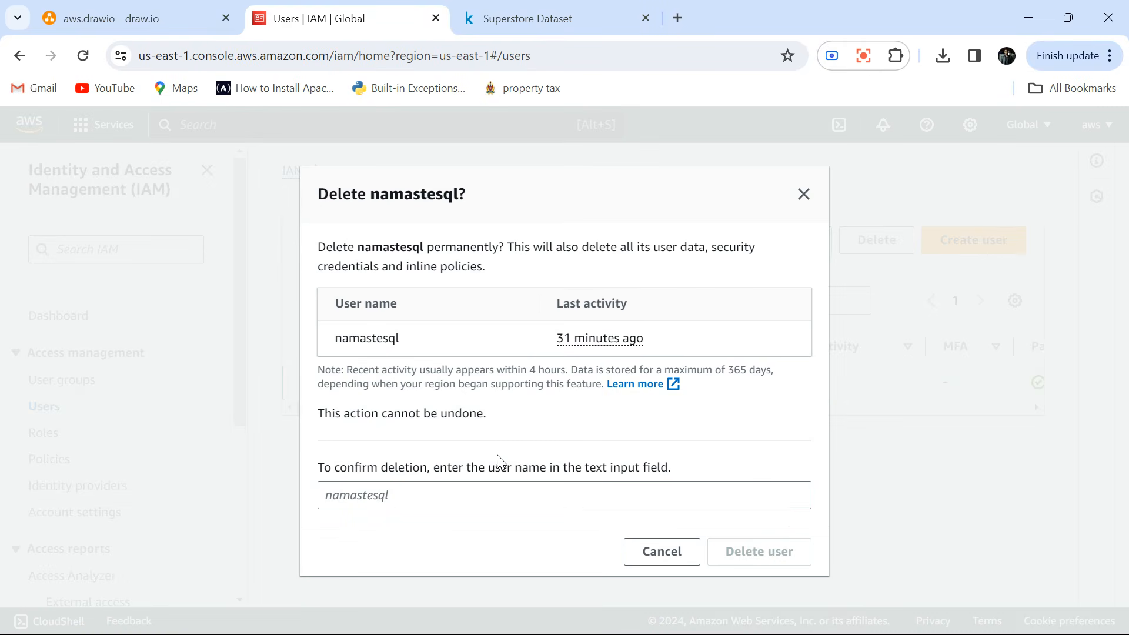
{"action": "double_click", "coordinate": [388, 334]}
{"action": "key", "text": "ctrl+c"}
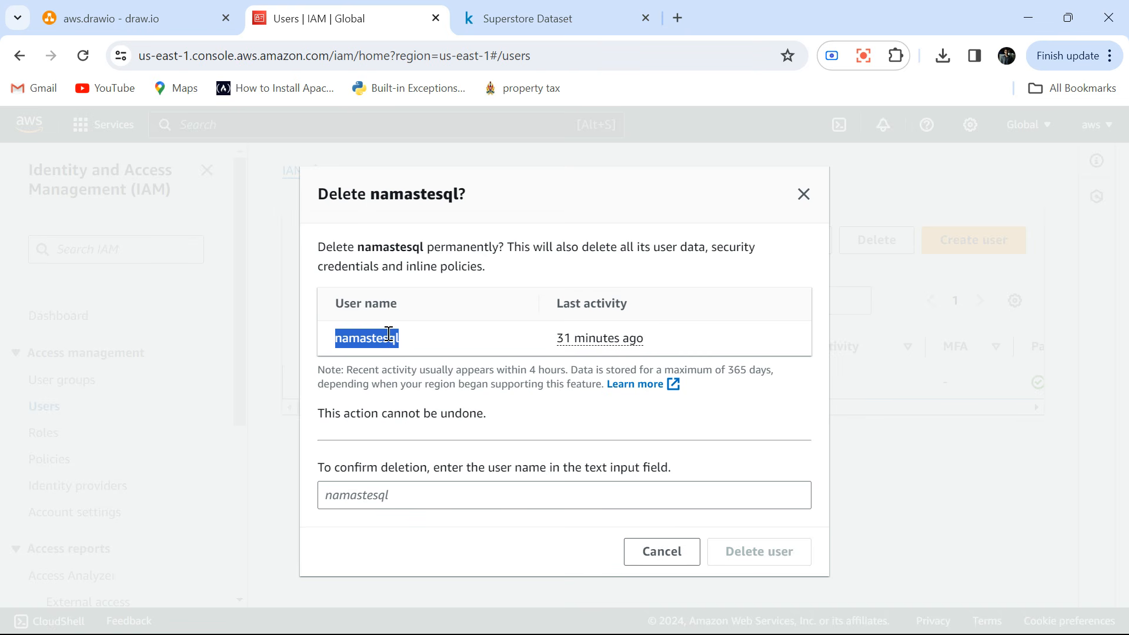
{"action": "left_click", "coordinate": [383, 494]}
{"action": "key", "text": "ctrl+v"}
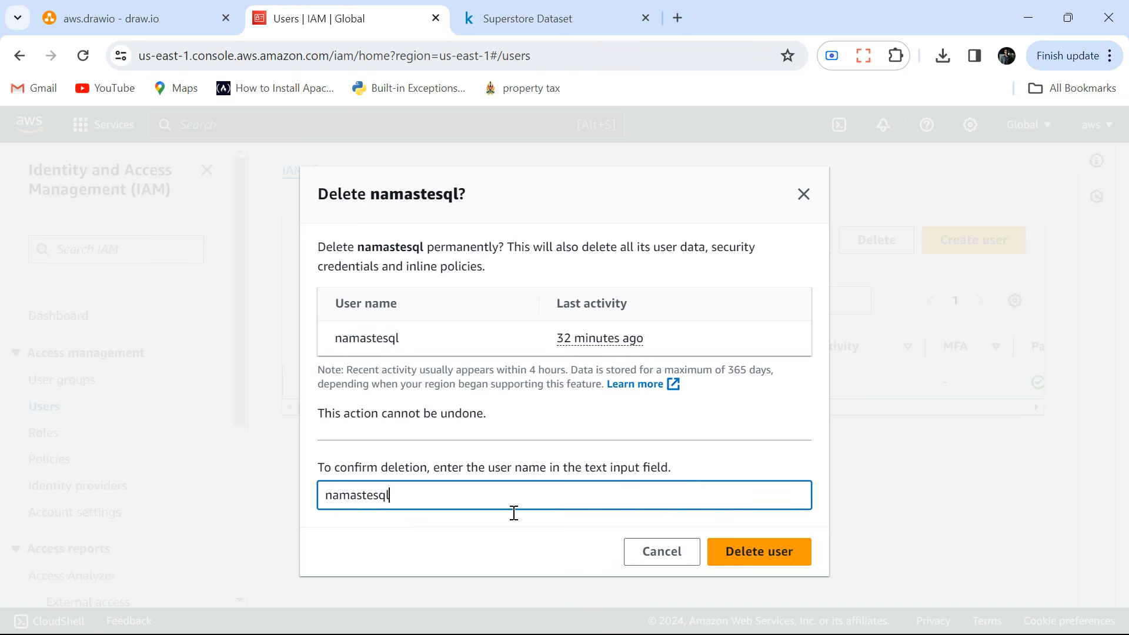
{"action": "left_click", "coordinate": [785, 565]}
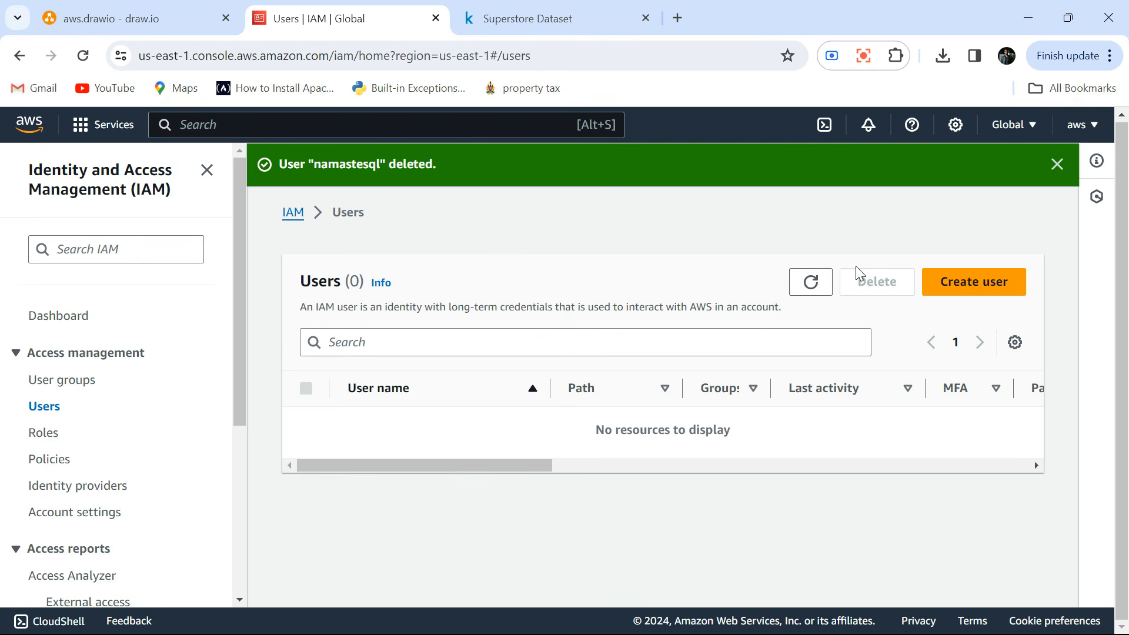
Start a new user named namastesql with AWS Management Console access and the option to create an IAM user.
{"action": "left_click", "coordinate": [974, 280]}
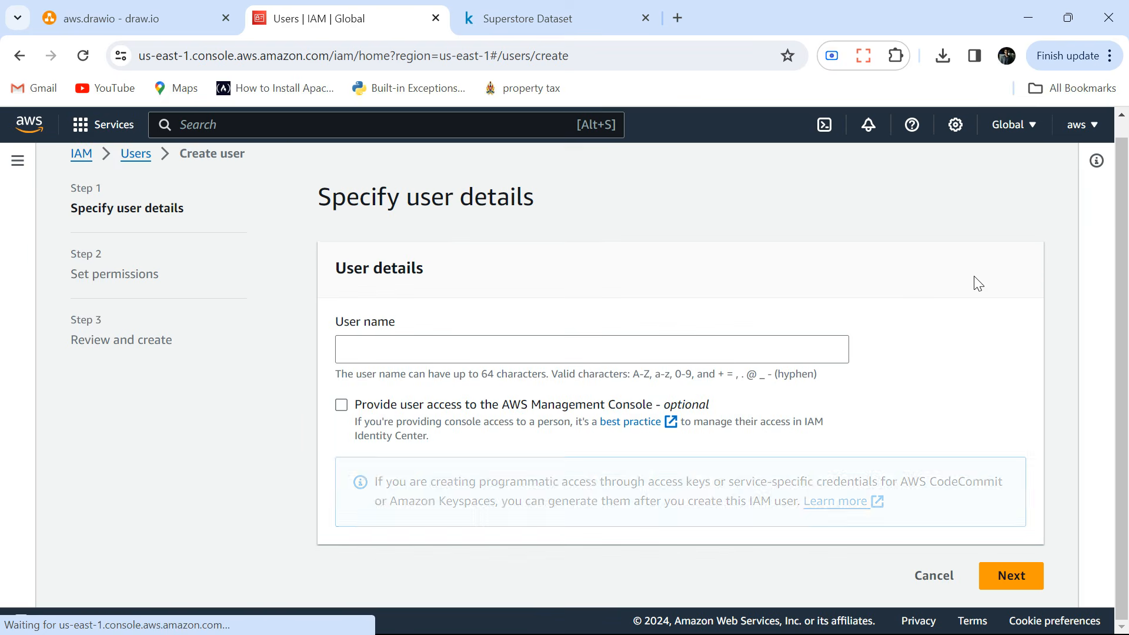
{"action": "left_click", "coordinate": [435, 347]}
{"action": "type", "text": "namastesql"}
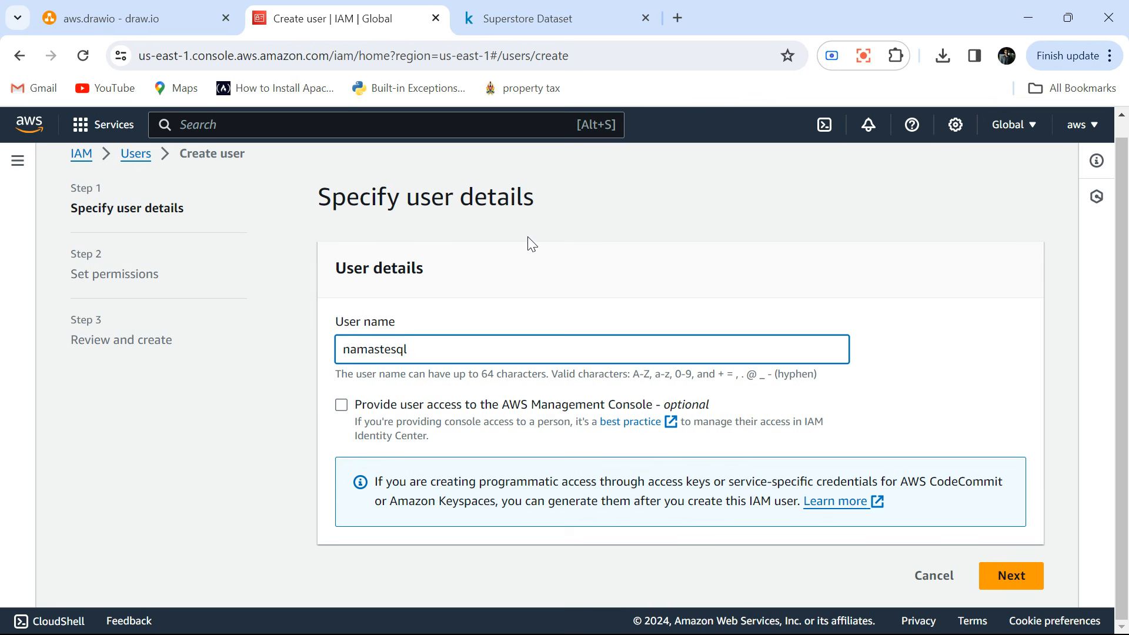
{"action": "left_click", "coordinate": [343, 407]}
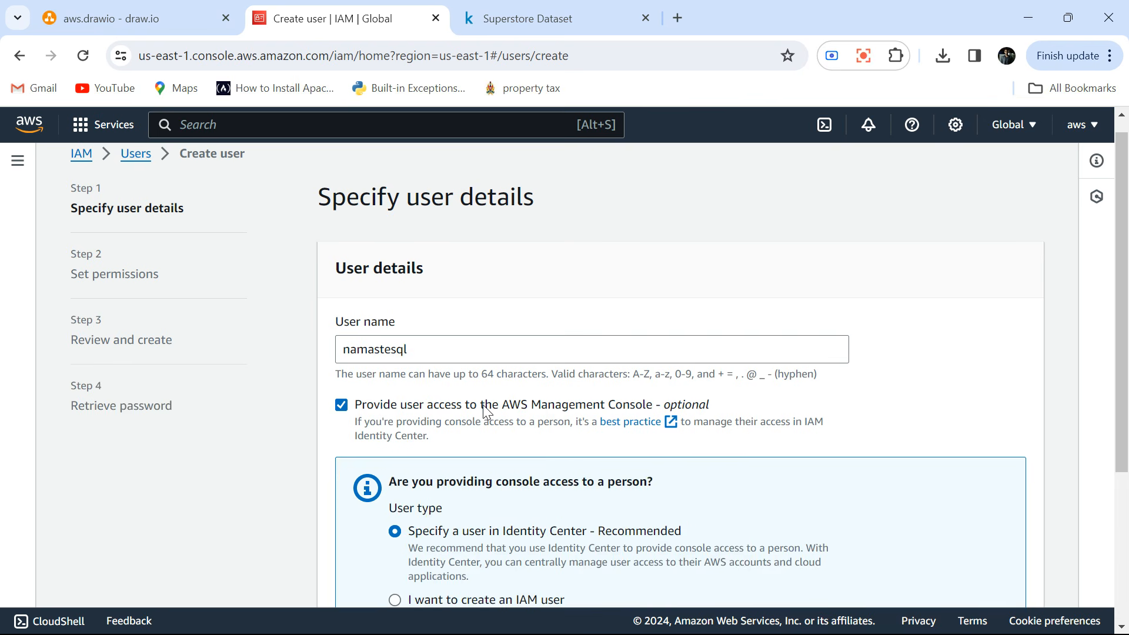
{"action": "scroll", "coordinate": [482, 404], "scroll_direction": "down", "scroll_amount": 2}
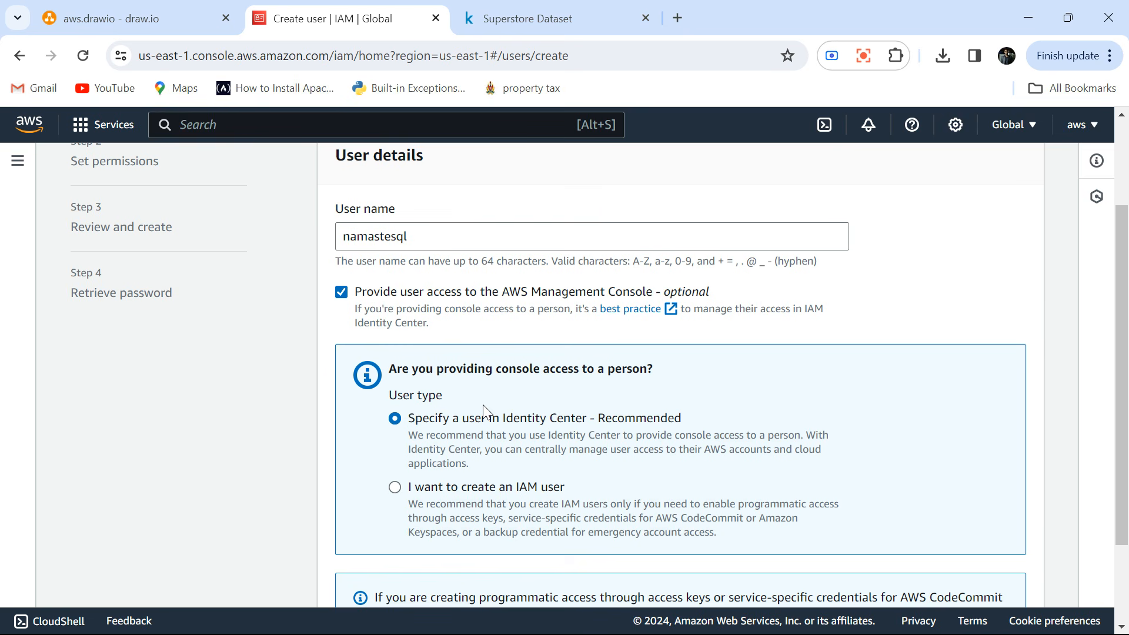
{"action": "scroll", "coordinate": [479, 414], "scroll_direction": "down", "scroll_amount": 1}
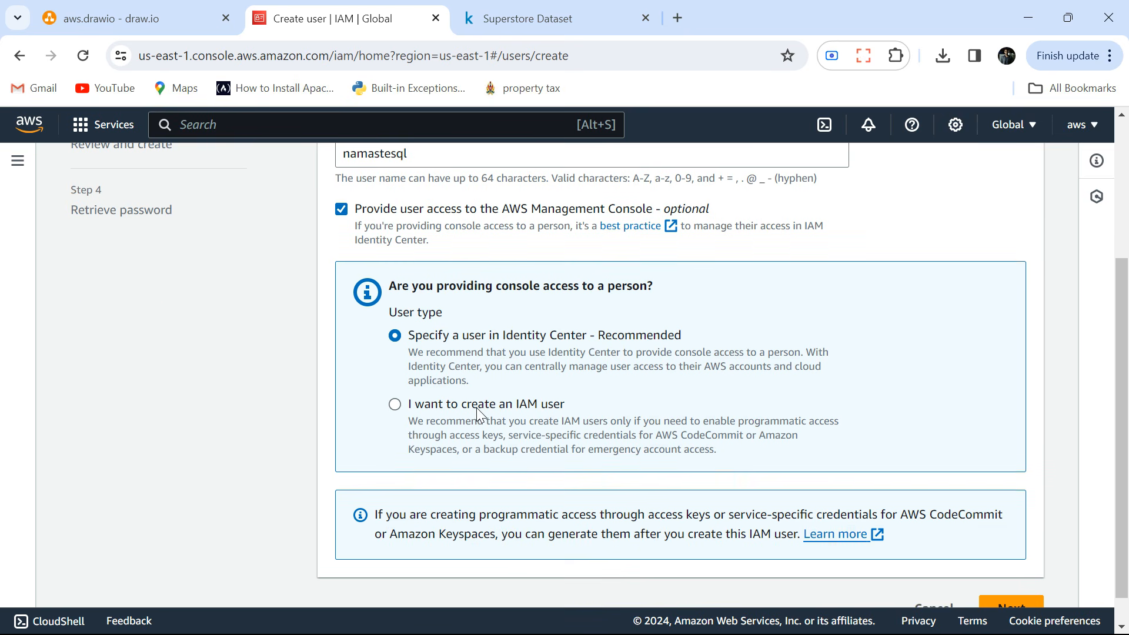
{"action": "left_click", "coordinate": [394, 404]}
Enter a custom console password, turn off the required password change at next sign-in, and continue to the permissions.
{"action": "scroll", "coordinate": [494, 421], "scroll_direction": "down", "scroll_amount": 1}
{"action": "scroll", "coordinate": [494, 421], "scroll_direction": "down", "scroll_amount": 2}
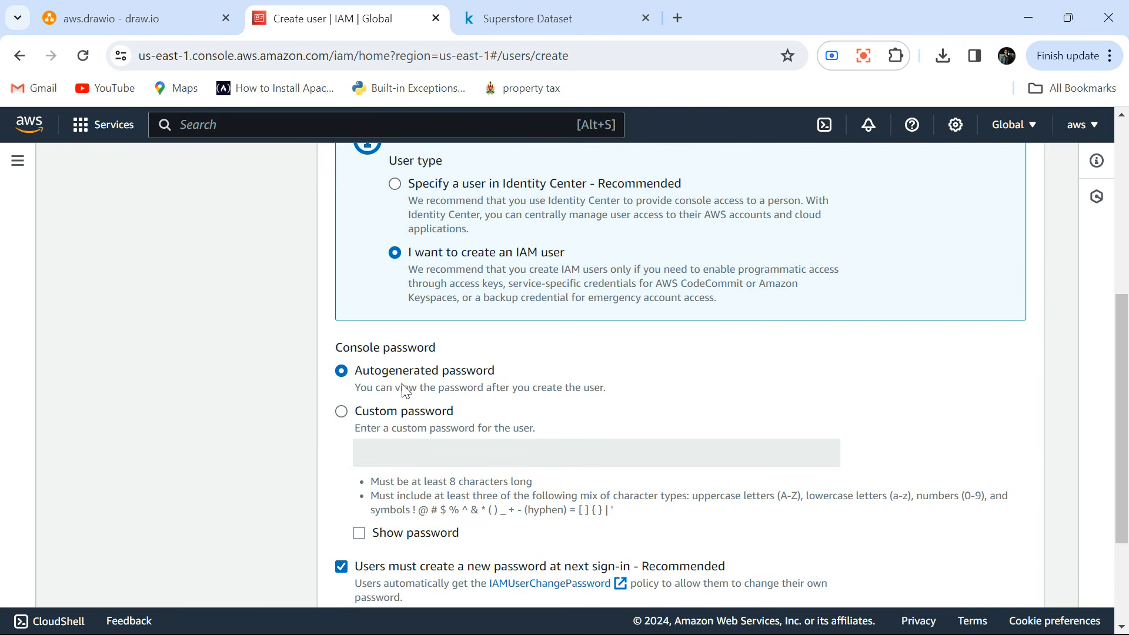
{"action": "left_click", "coordinate": [341, 411]}
{"action": "left_click", "coordinate": [399, 447]}
{"action": "type", "text": "••"}
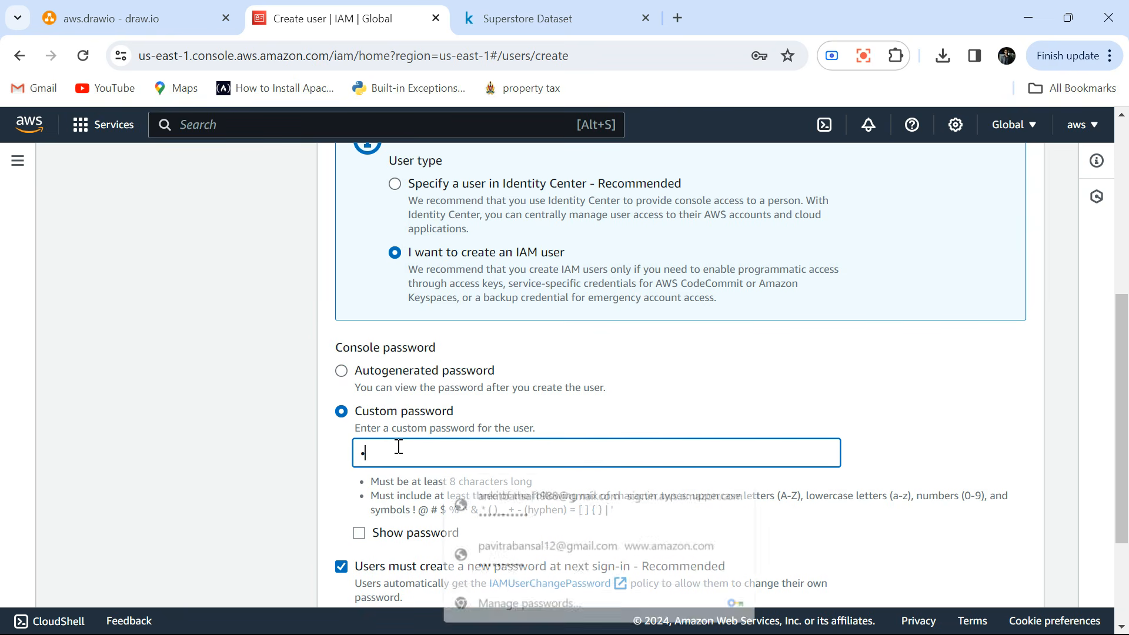
{"action": "type", "text": "•••••••"}
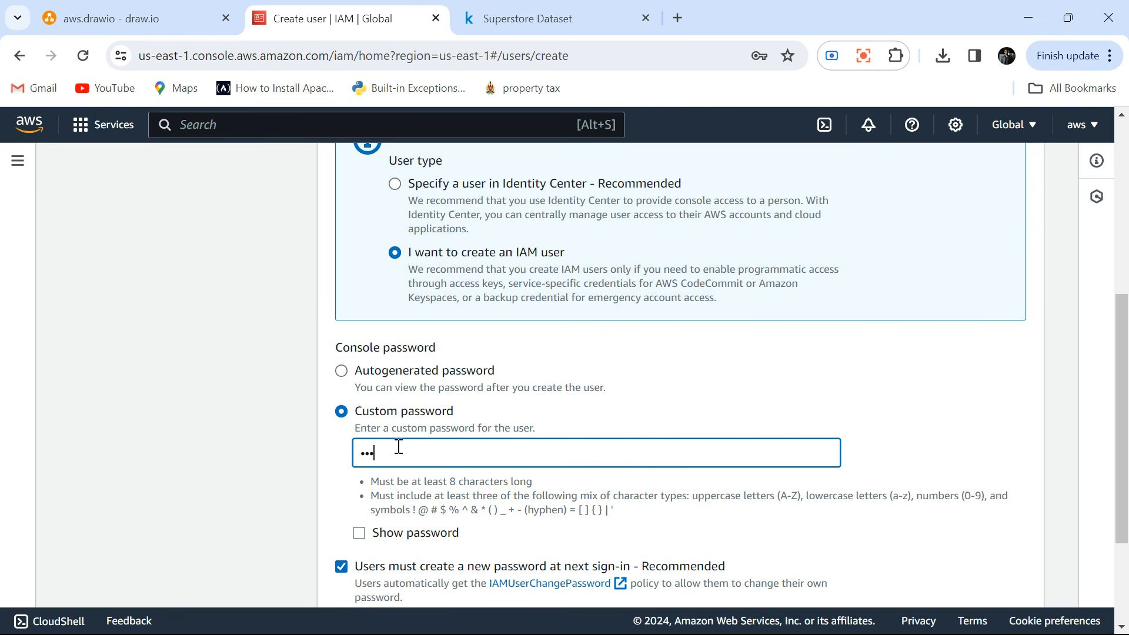
{"action": "type", "text": "••"}
{"action": "scroll", "coordinate": [399, 446], "scroll_direction": "down", "scroll_amount": 3}
{"action": "left_click", "coordinate": [341, 415]}
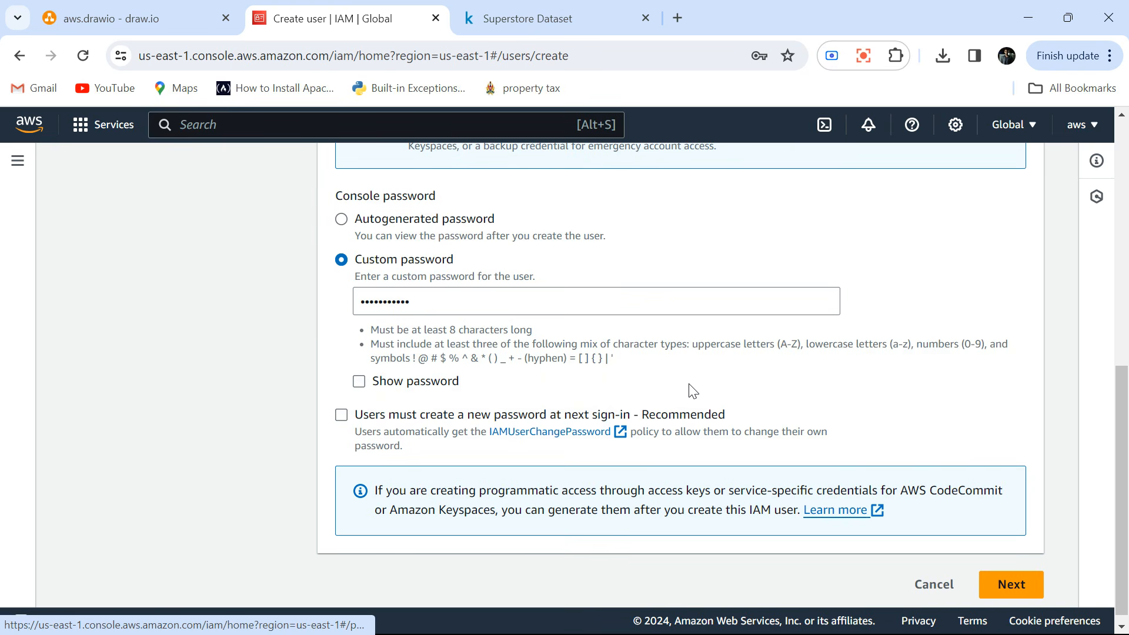
{"action": "scroll", "coordinate": [693, 391], "scroll_direction": "up", "scroll_amount": 6}
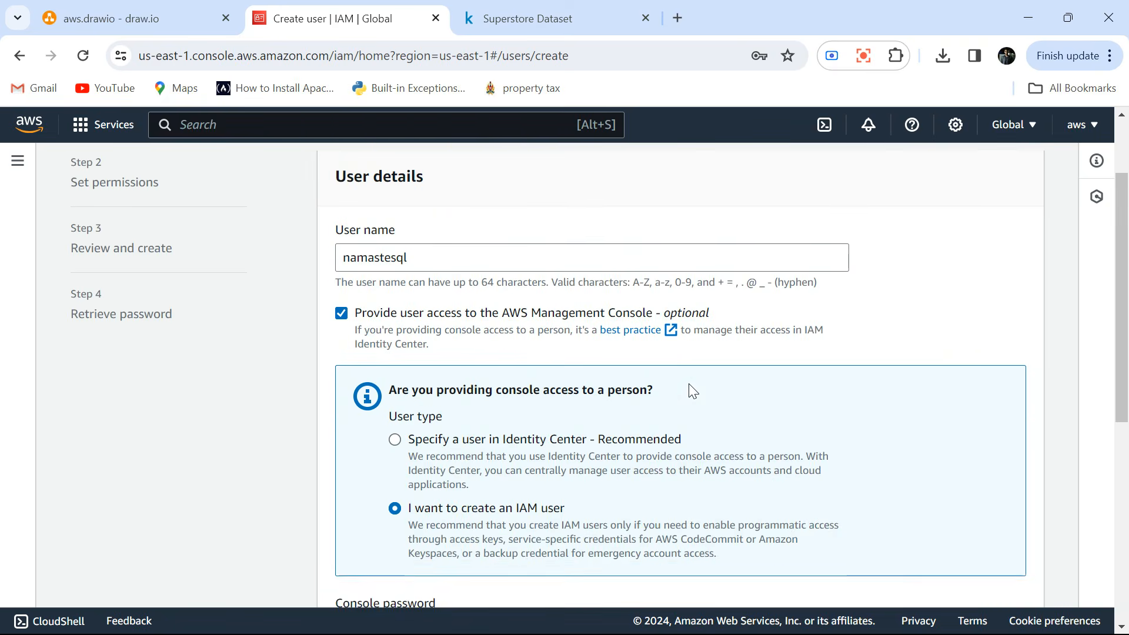
{"action": "scroll", "coordinate": [691, 390], "scroll_direction": "down", "scroll_amount": 3}
{"action": "scroll", "coordinate": [689, 383], "scroll_direction": "down", "scroll_amount": 5}
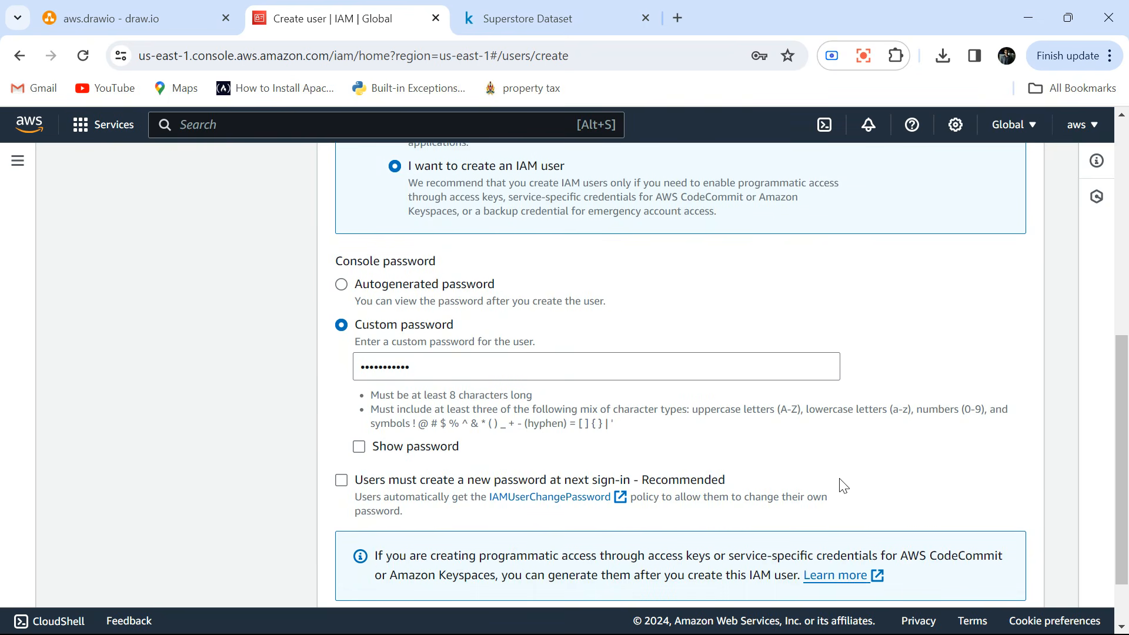
{"action": "left_click", "coordinate": [1011, 576]}
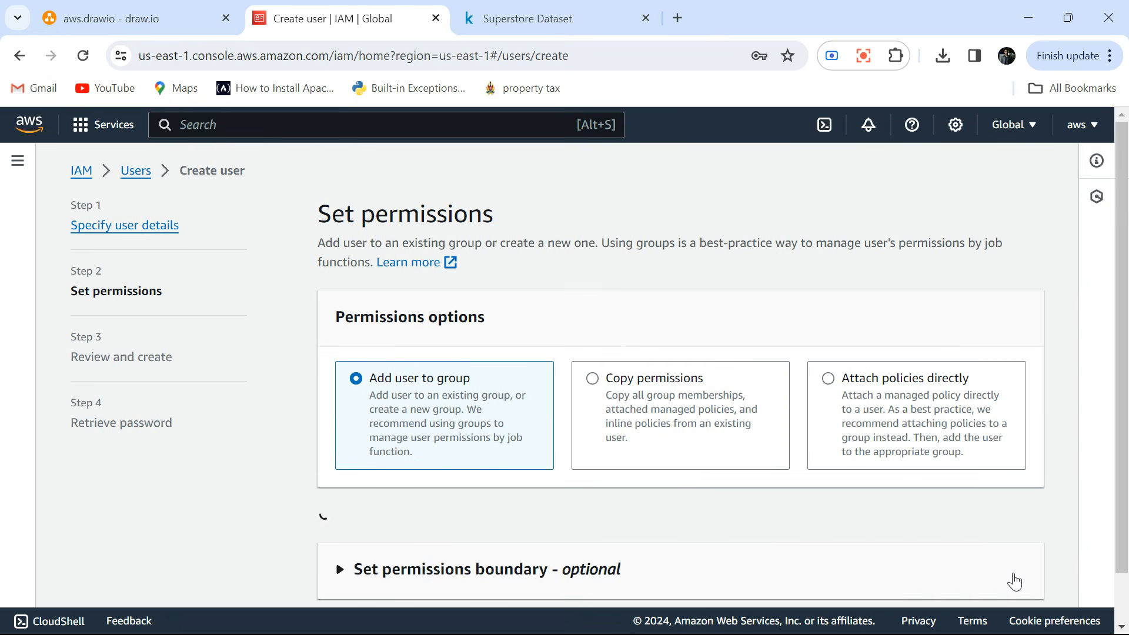
Attach the AdministratorAccess policy directly to the new user and continue to the review.
{"action": "scroll", "coordinate": [739, 524], "scroll_direction": "down", "scroll_amount": 3}
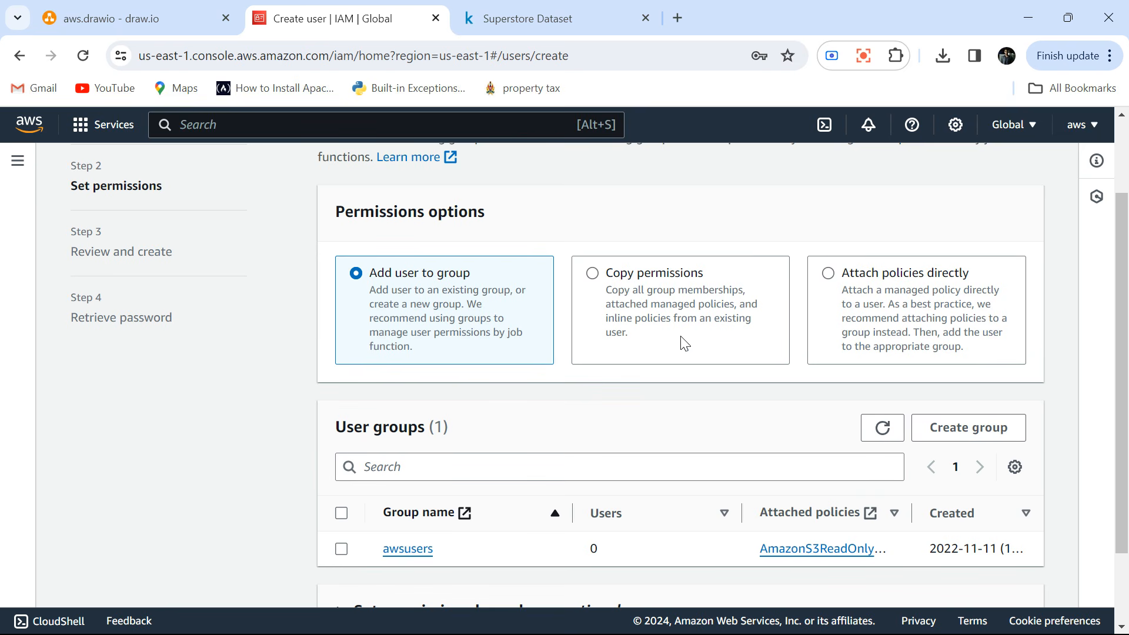
{"action": "left_click", "coordinate": [827, 274]}
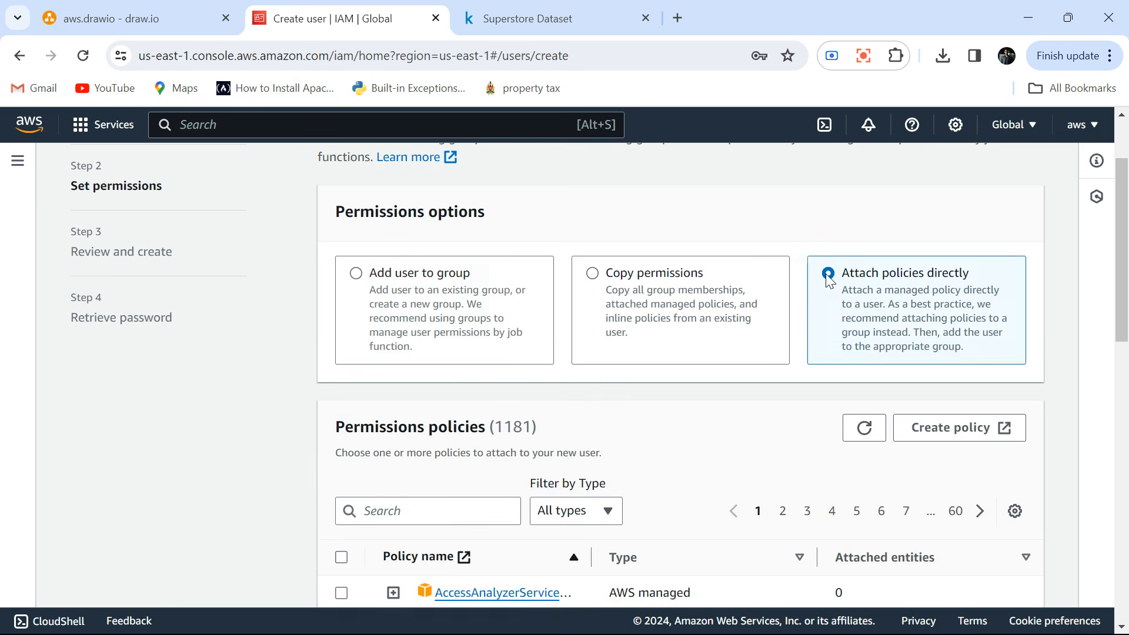
{"action": "scroll", "coordinate": [537, 410], "scroll_direction": "down", "scroll_amount": 2}
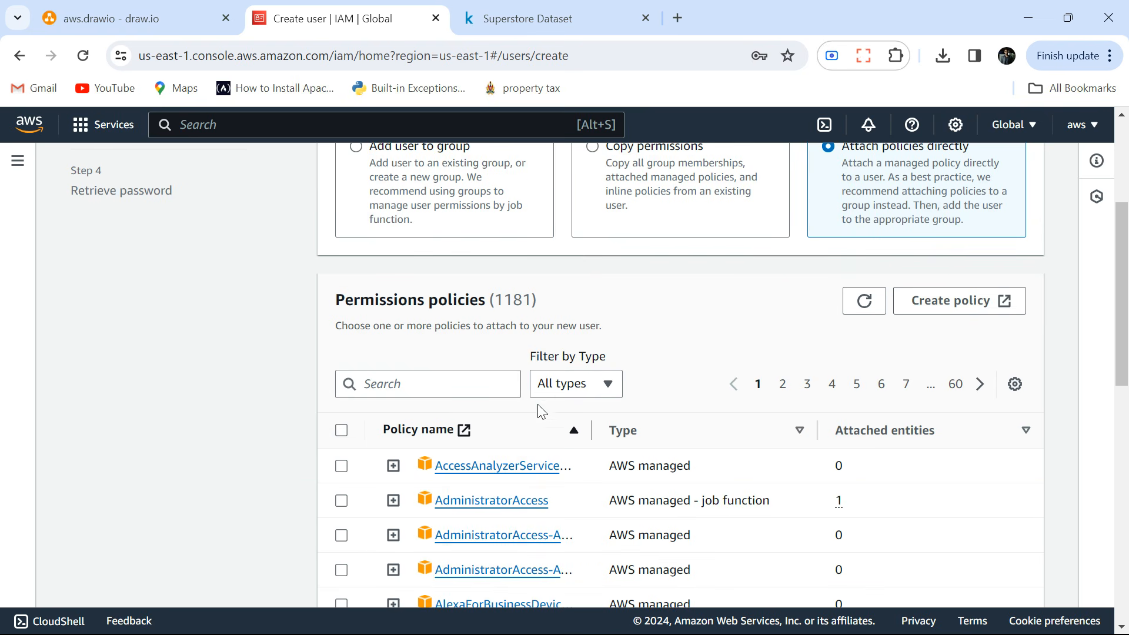
{"action": "left_click", "coordinate": [341, 500]}
{"action": "scroll", "coordinate": [257, 497], "scroll_direction": "down", "scroll_amount": 2}
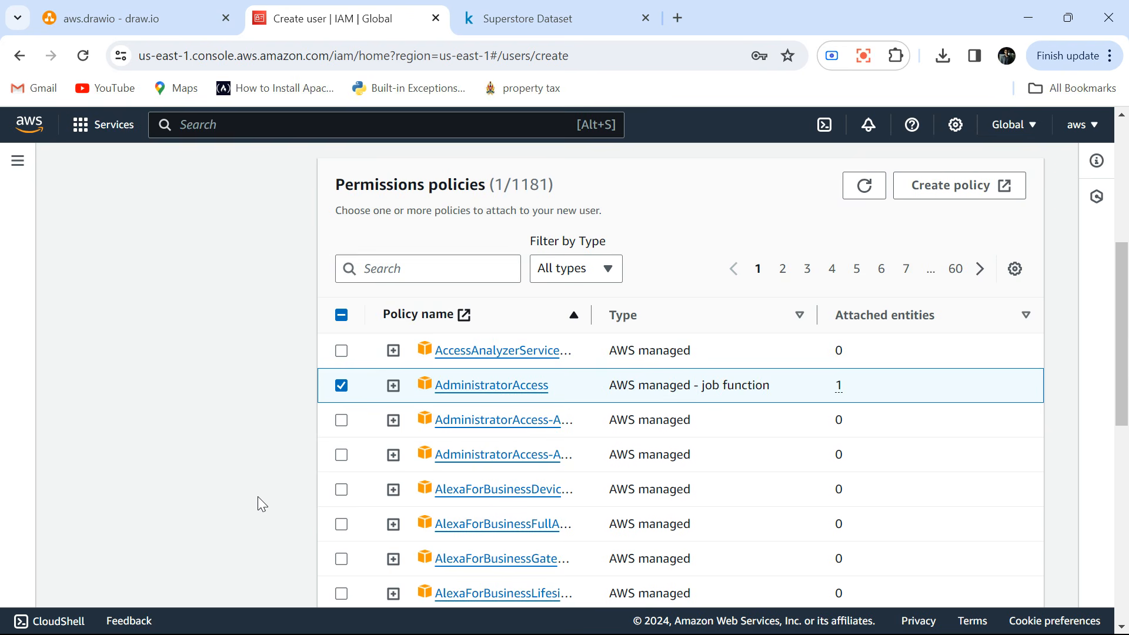
{"action": "scroll", "coordinate": [258, 497], "scroll_direction": "down", "scroll_amount": 10}
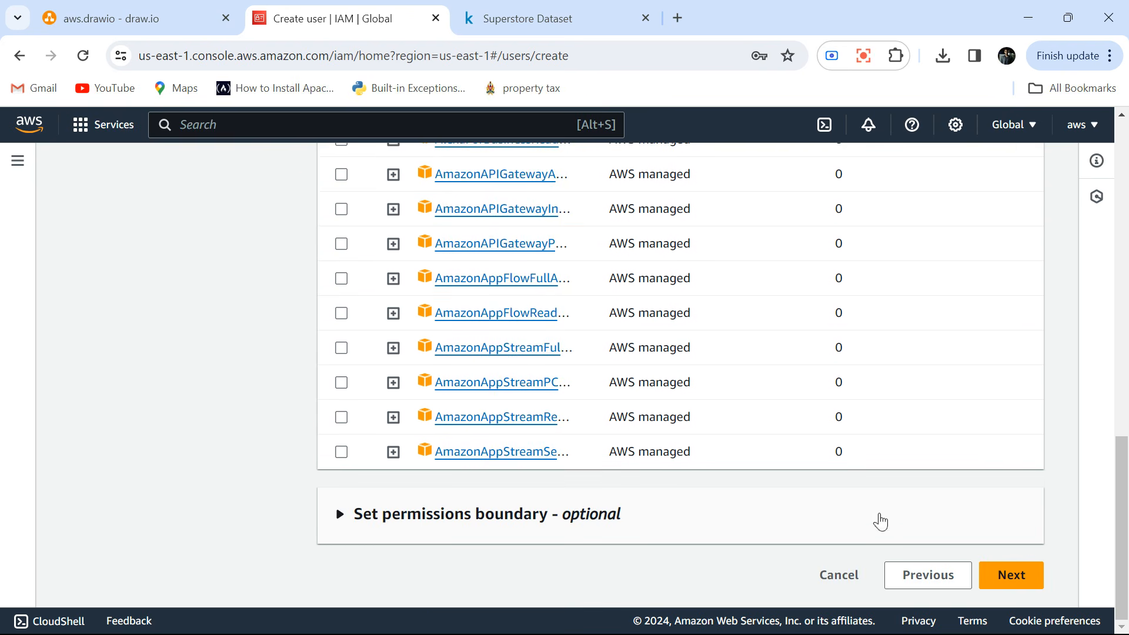
{"action": "left_click", "coordinate": [1007, 575]}
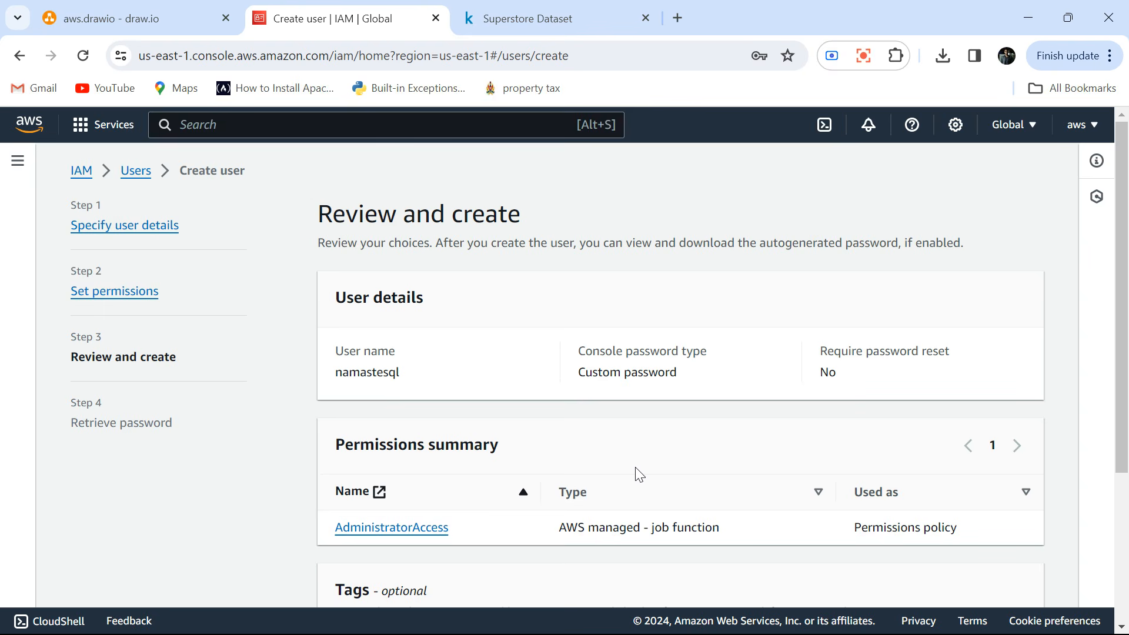
Create the reviewed user and return to the users list without viewing or downloading the console password.
{"action": "scroll", "coordinate": [639, 473], "scroll_direction": "down", "scroll_amount": 3}
{"action": "scroll", "coordinate": [639, 474], "scroll_direction": "up", "scroll_amount": 3}
{"action": "scroll", "coordinate": [639, 474], "scroll_direction": "down", "scroll_amount": 4}
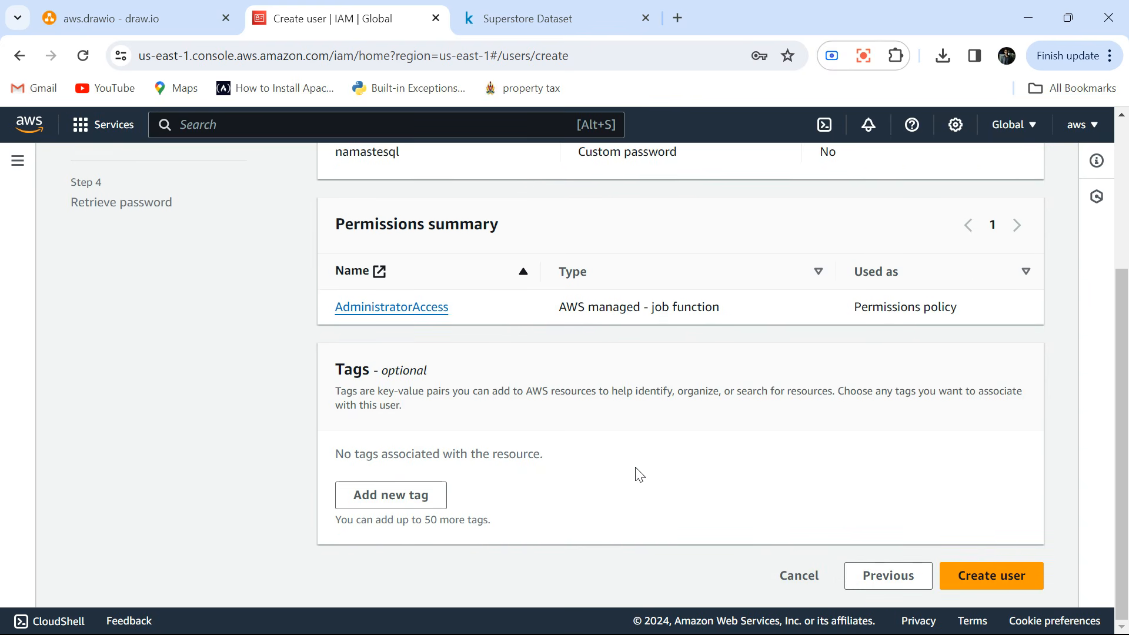
{"action": "left_click", "coordinate": [995, 577]}
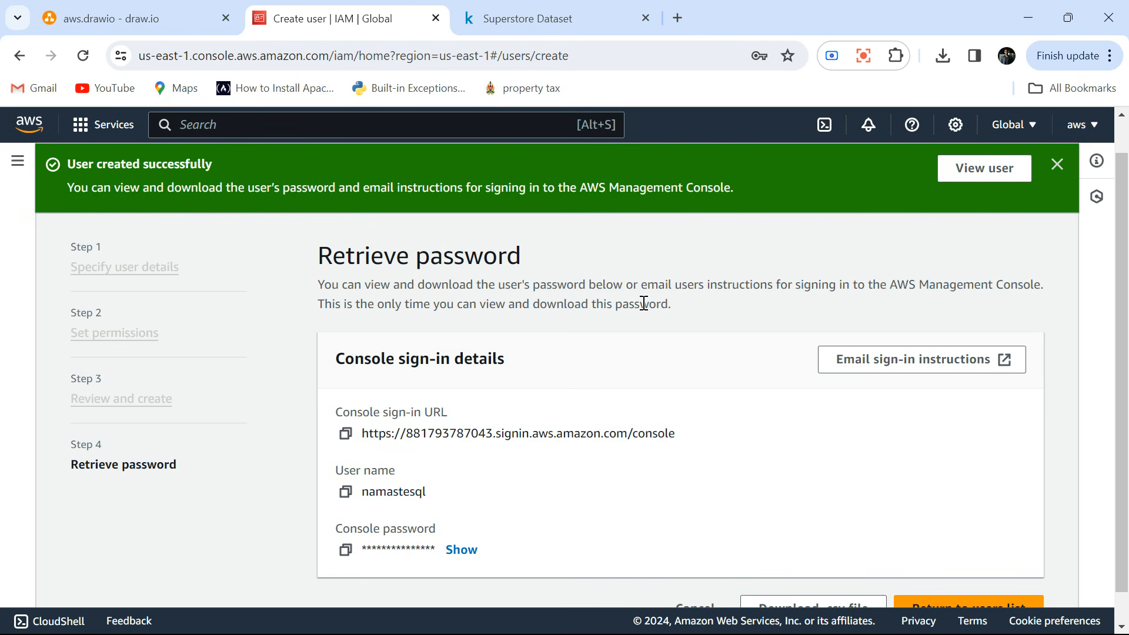
{"action": "scroll", "coordinate": [644, 303], "scroll_direction": "down", "scroll_amount": 1}
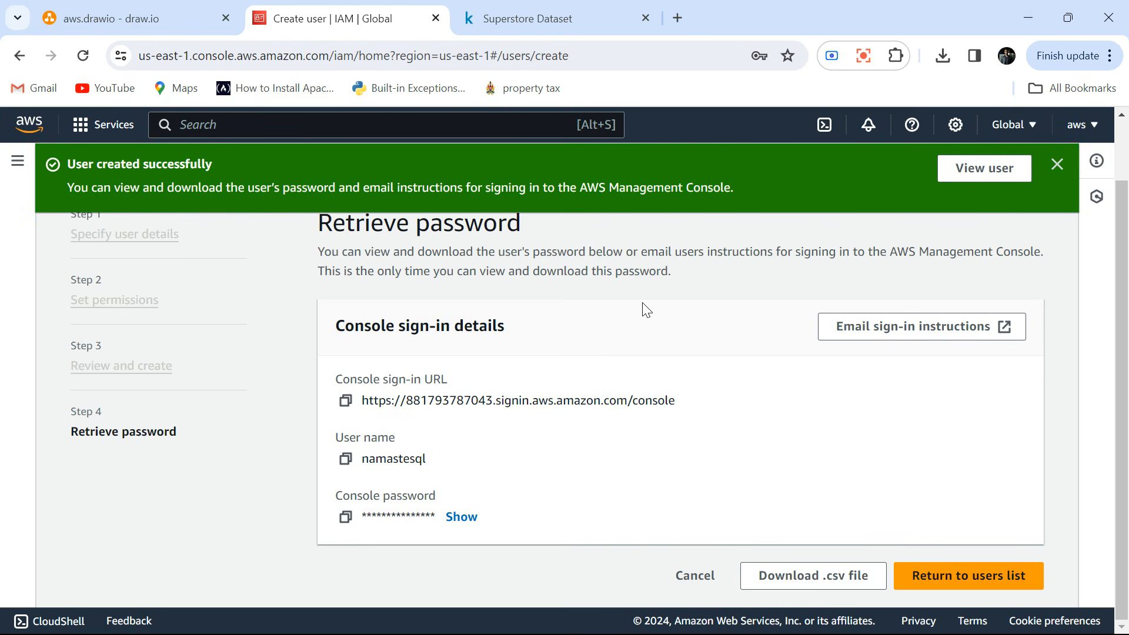
{"action": "left_click", "coordinate": [967, 578]}
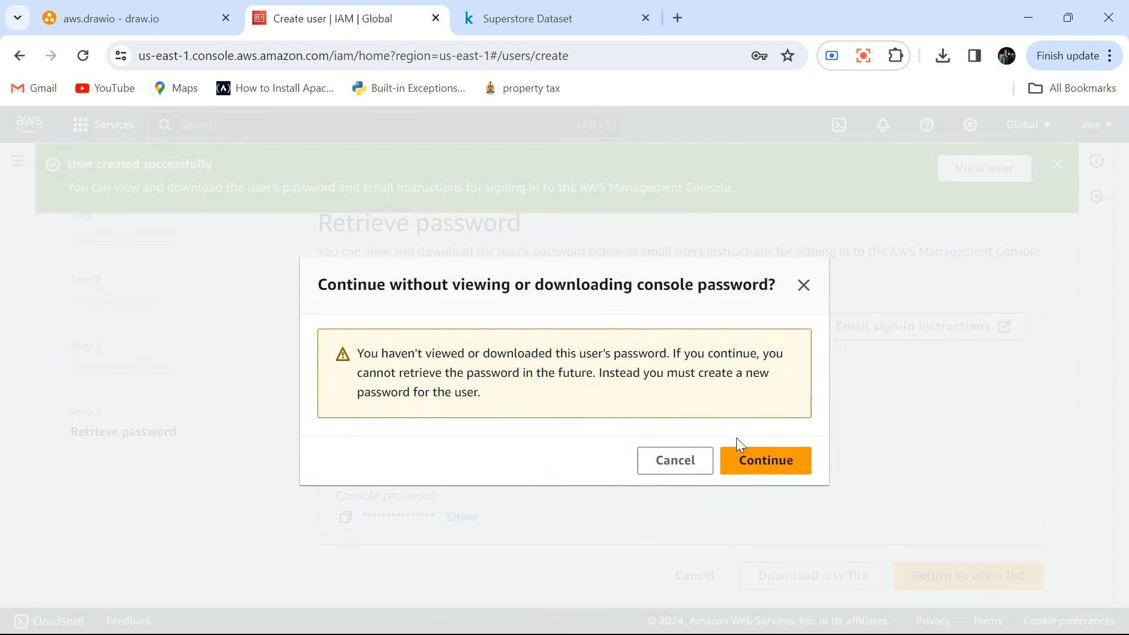
{"action": "left_click", "coordinate": [753, 464]}
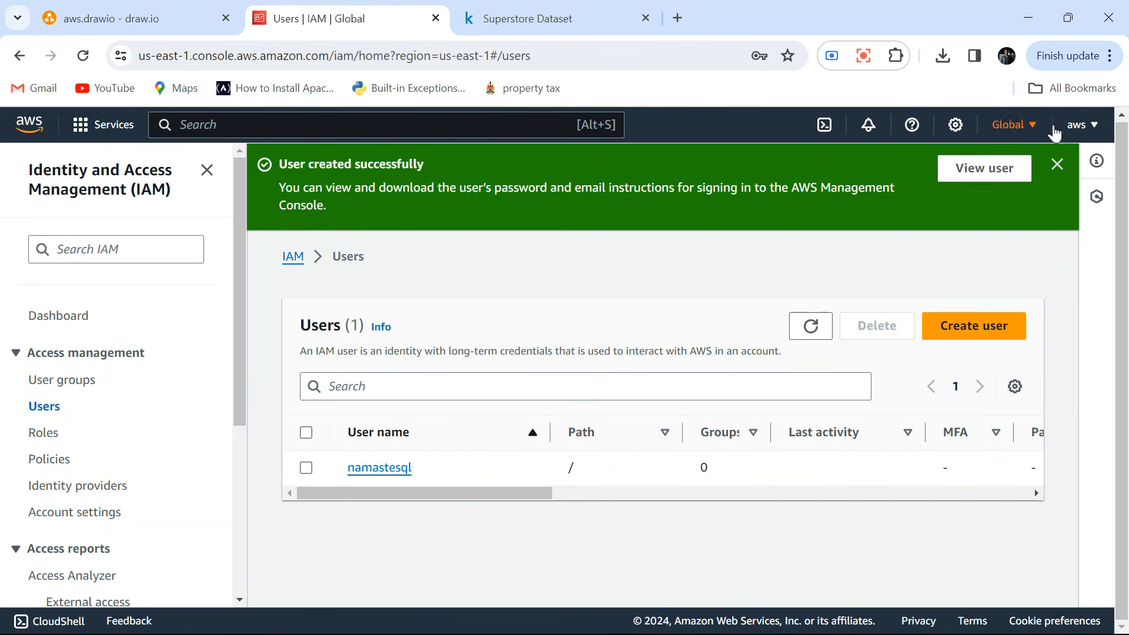
Copy the AWS account ID, then sign out and open the console sign-in page.
{"action": "left_click", "coordinate": [1087, 128]}
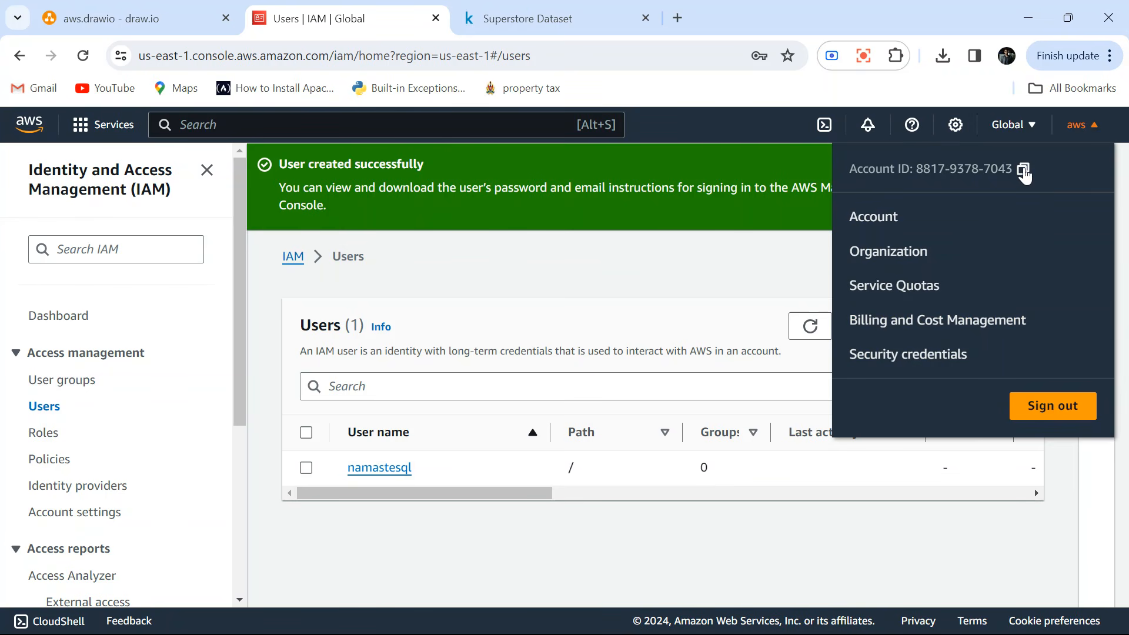
{"action": "left_click", "coordinate": [1035, 414]}
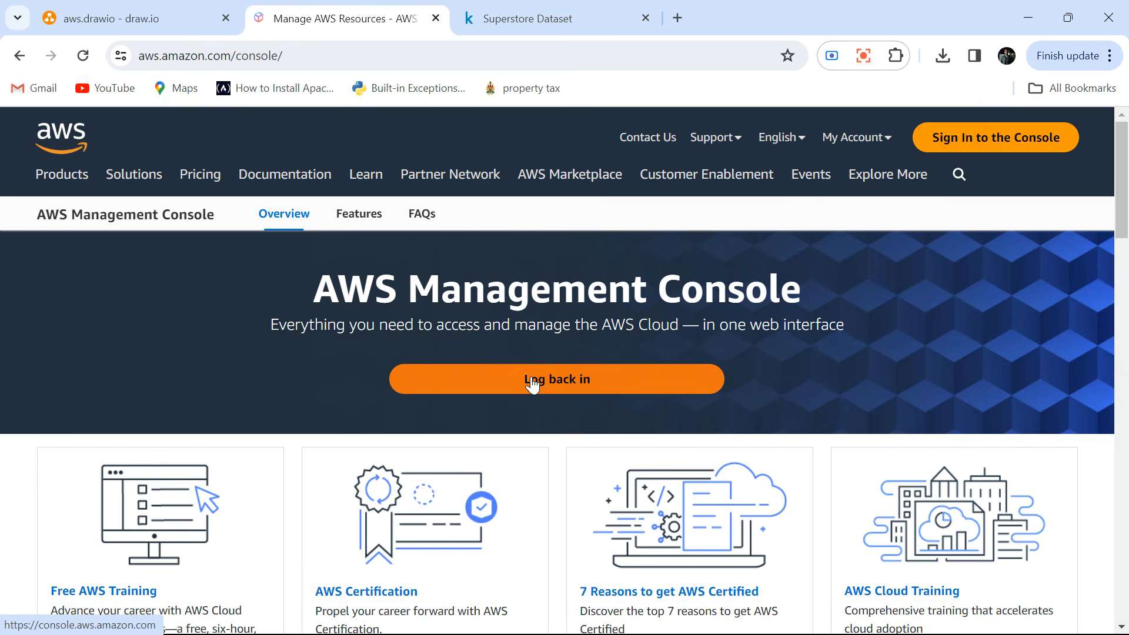
{"action": "left_click", "coordinate": [533, 382]}
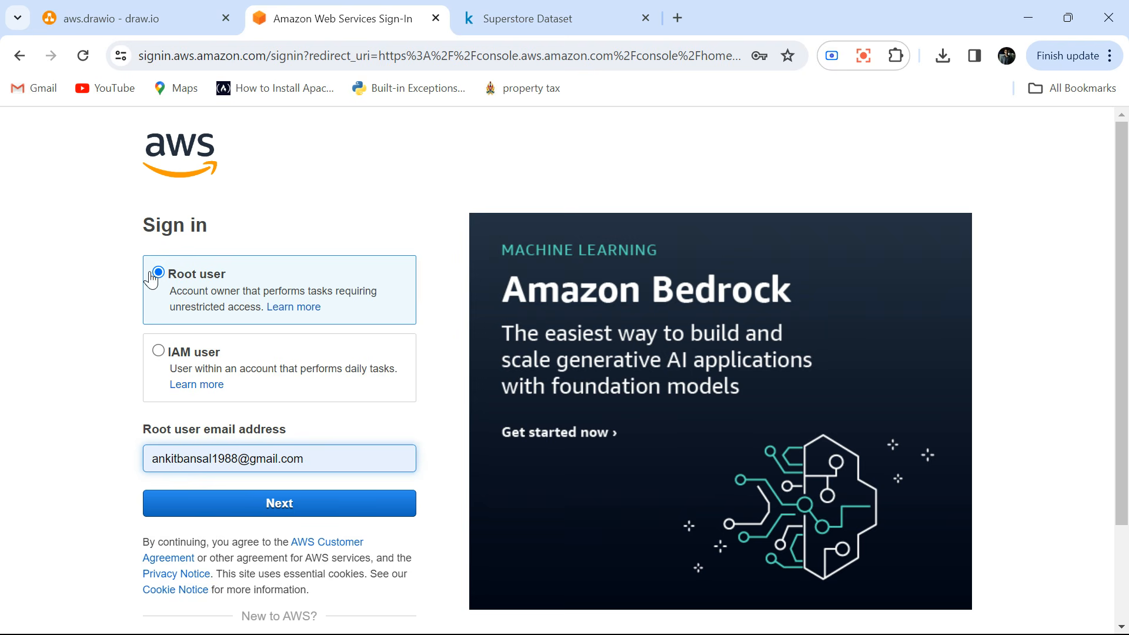
Choose to sign in as an IAM user, replace the prefilled email with the copied AWS account ID, and continue.
{"action": "left_click", "coordinate": [158, 353]}
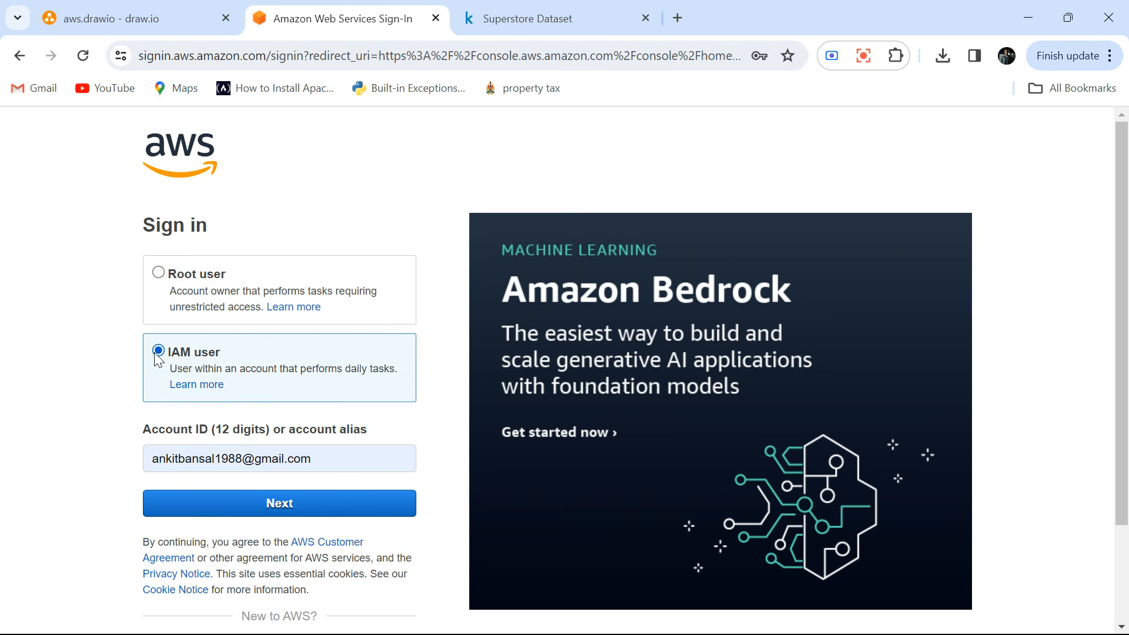
{"action": "triple_click", "coordinate": [203, 458]}
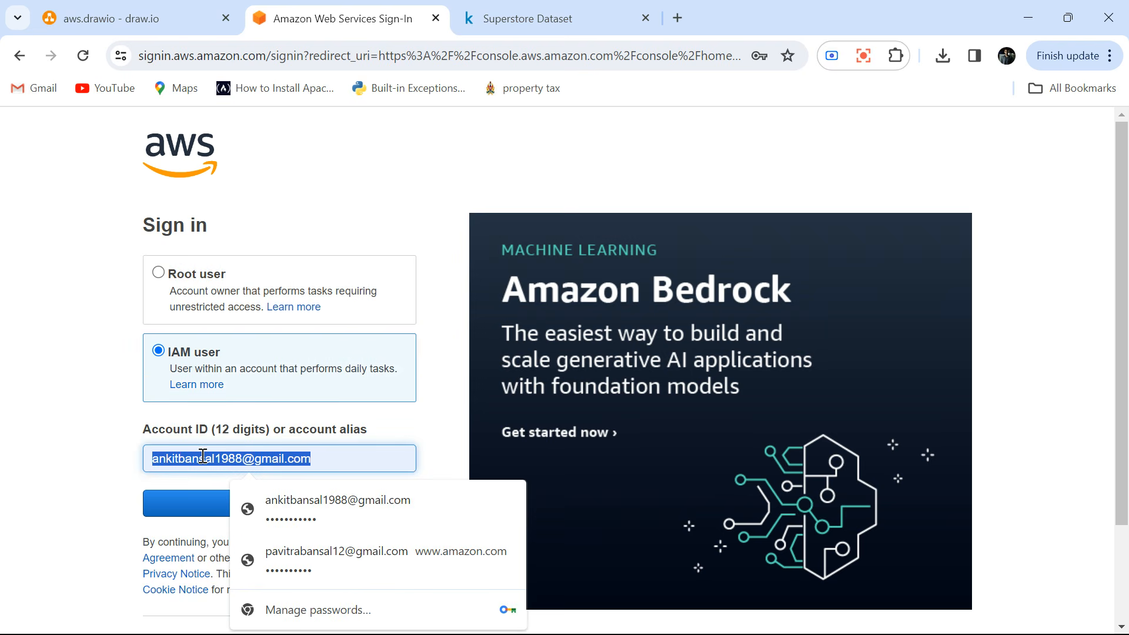
{"action": "key", "text": "ctrl+v"}
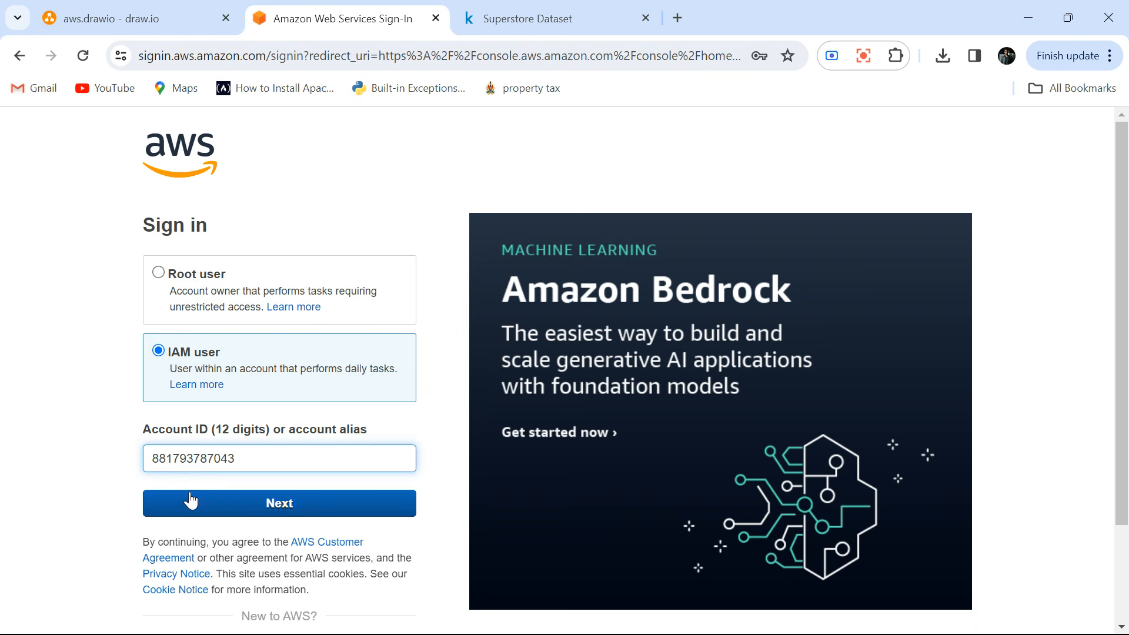
{"action": "left_click", "coordinate": [249, 503]}
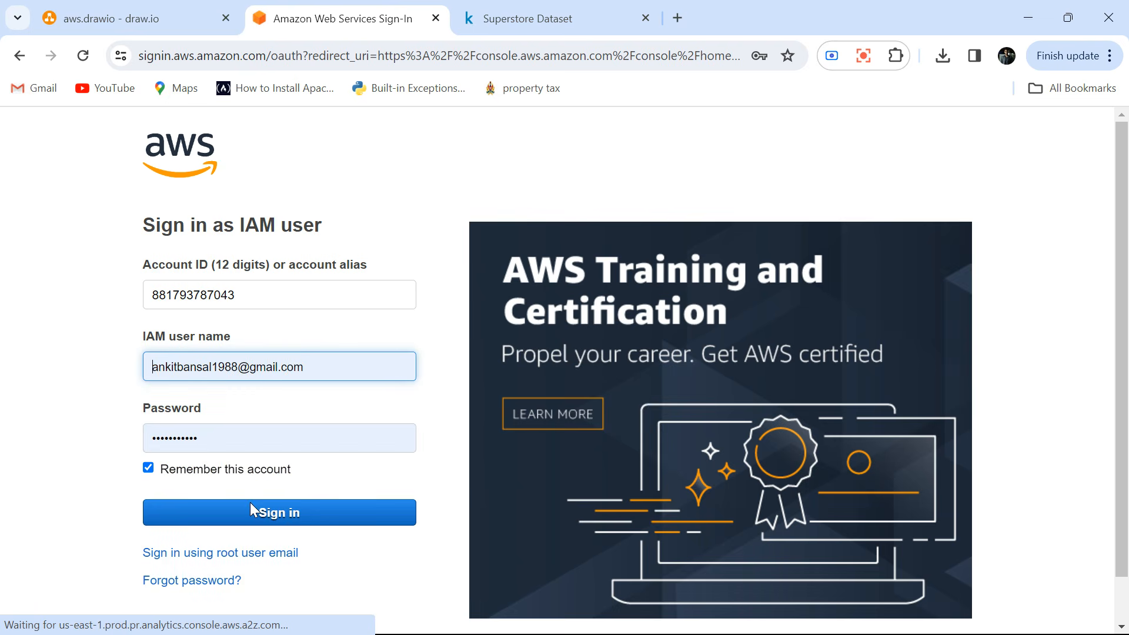
Sign in with the IAM user name namastesql and that user's account password.
{"action": "triple_click", "coordinate": [216, 361]}
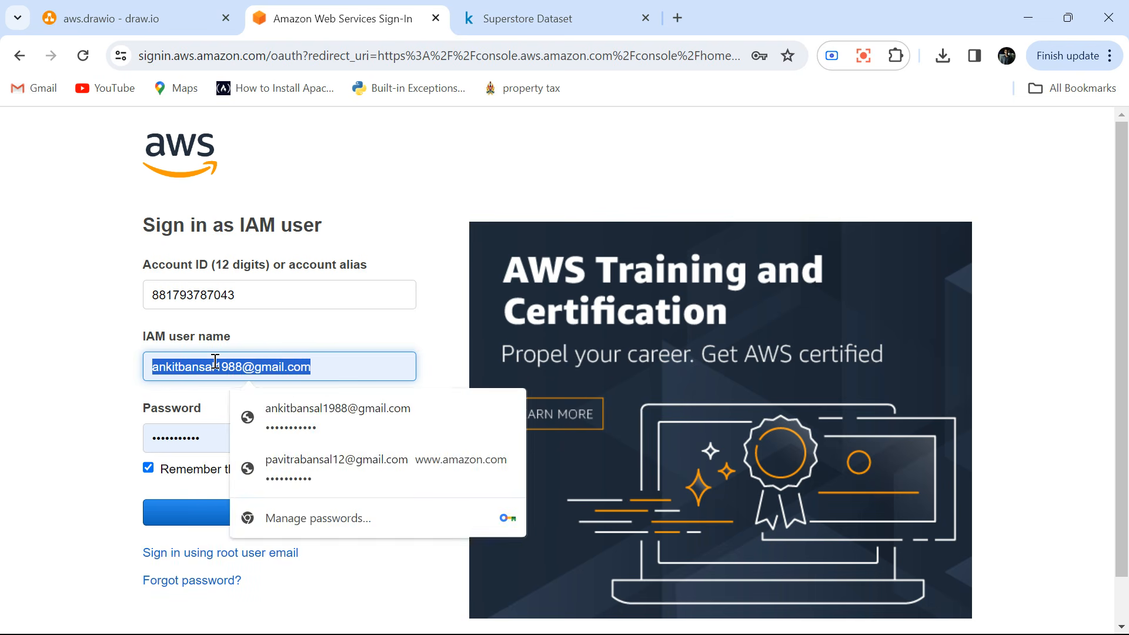
{"action": "type", "text": "namastesql"}
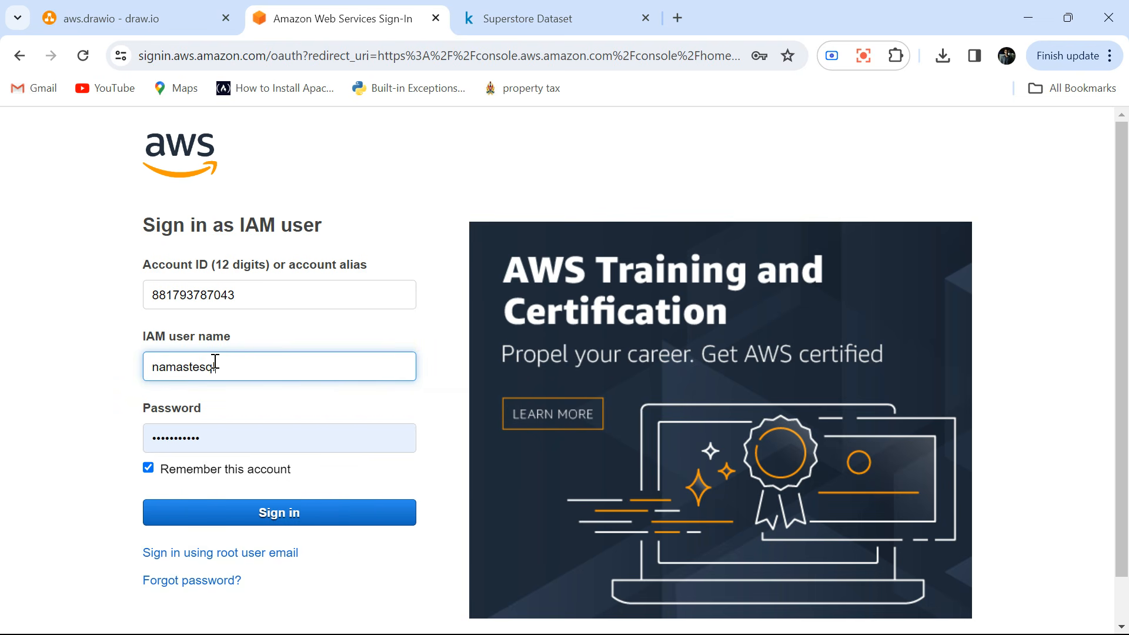
{"action": "double_click", "coordinate": [183, 437]}
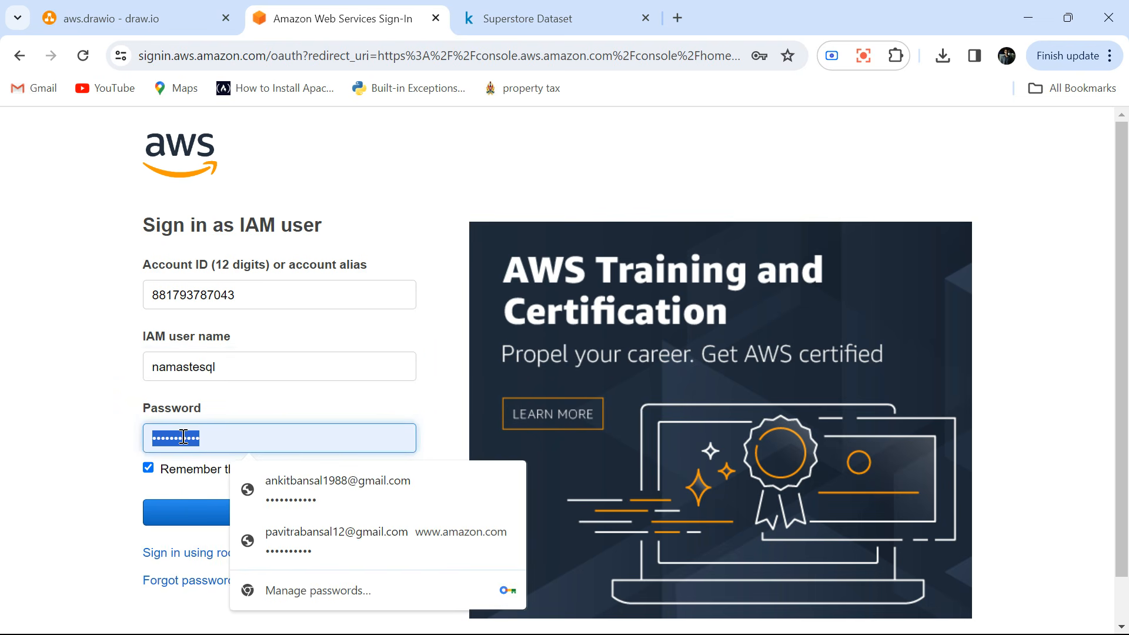
{"action": "type", "text": "••"}
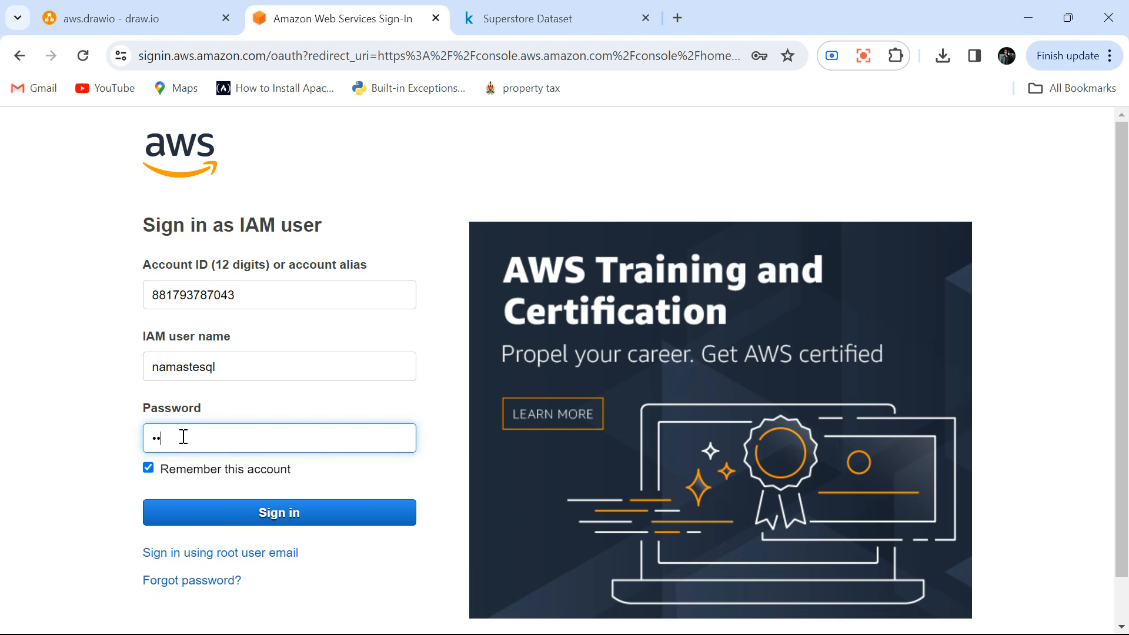
{"action": "type", "text": "••••••"}
{"action": "left_click", "coordinate": [262, 509]}
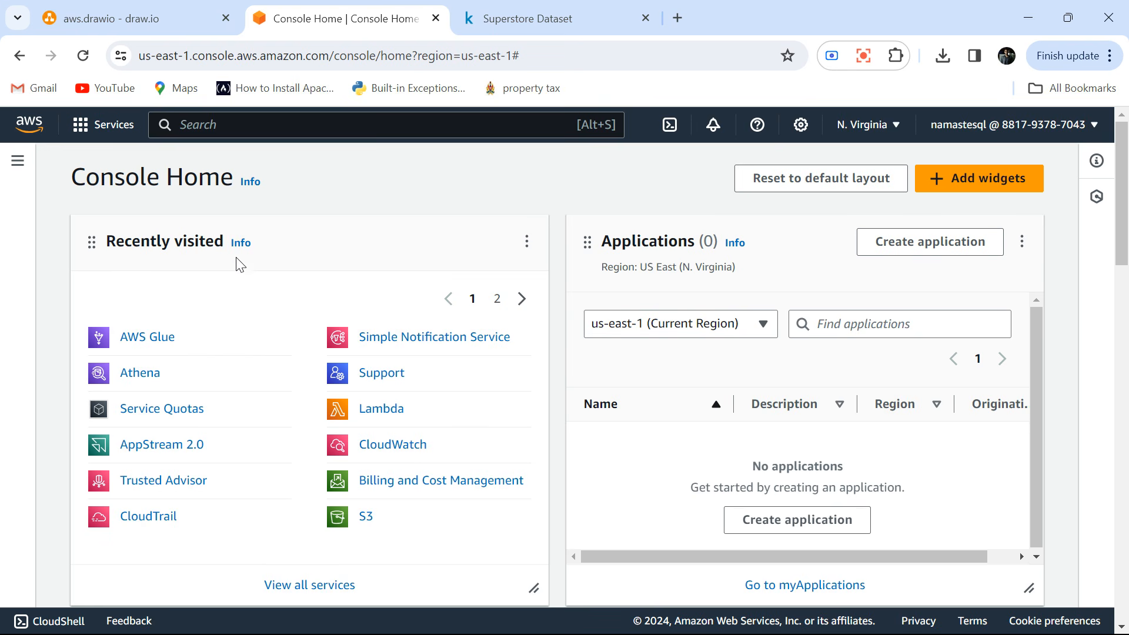
Open the S3 service and start creating a new bucket.
{"action": "left_click", "coordinate": [367, 518]}
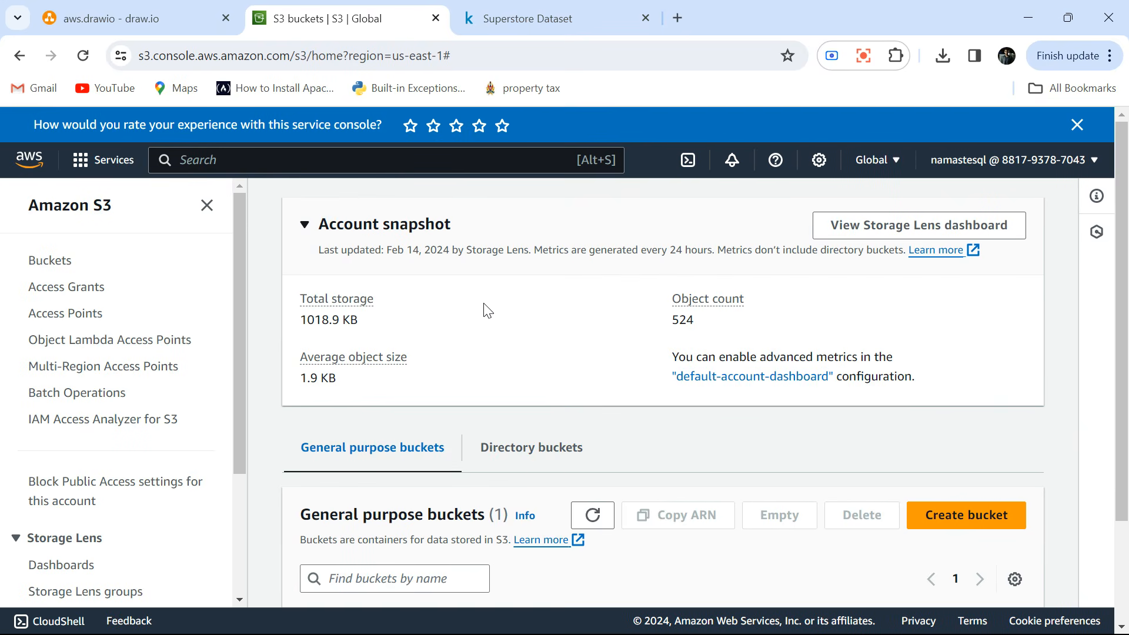
{"action": "scroll", "coordinate": [487, 310], "scroll_direction": "down", "scroll_amount": 2}
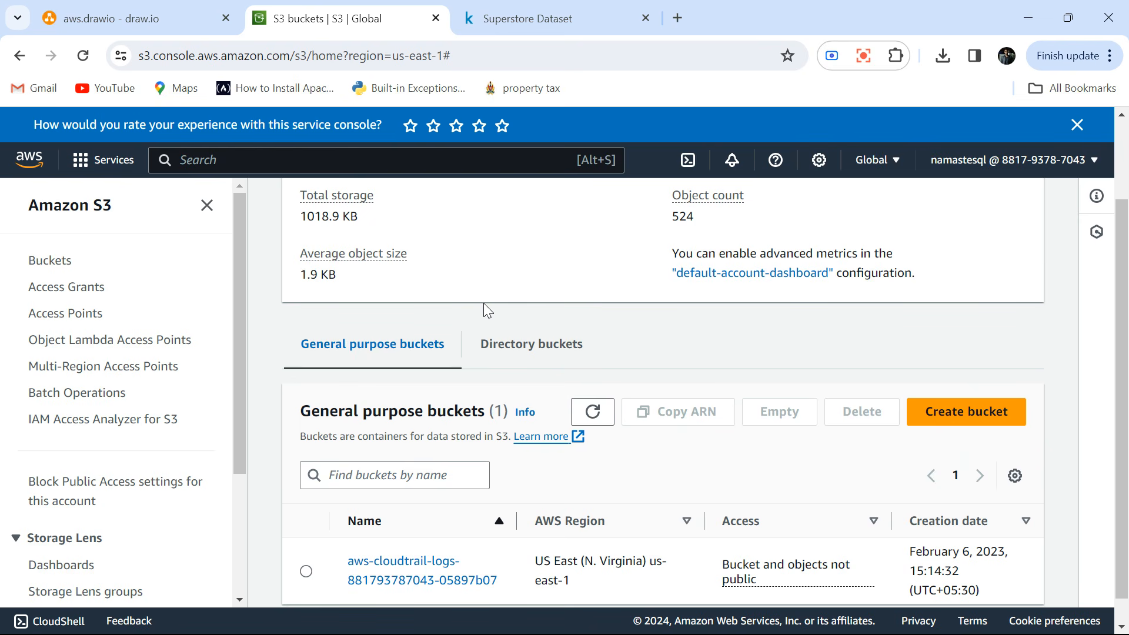
{"action": "scroll", "coordinate": [484, 302], "scroll_direction": "down", "scroll_amount": 1}
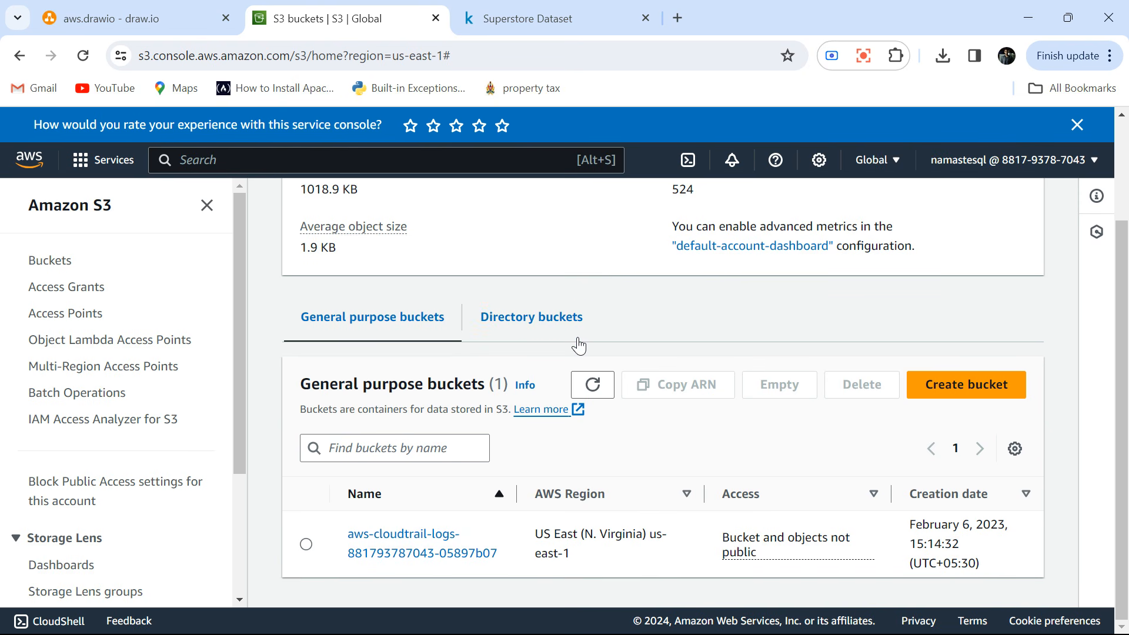
{"action": "left_click", "coordinate": [954, 385]}
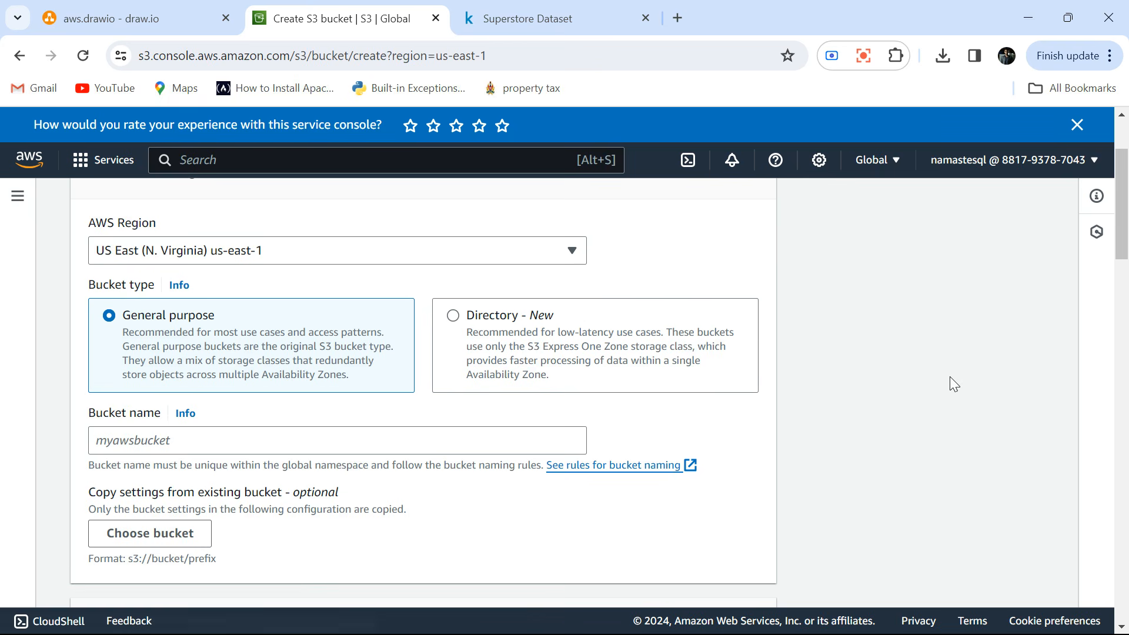
Try to create a general purpose bucket named test in US East (N. Virginia) with the default settings.
{"action": "scroll", "coordinate": [375, 321], "scroll_direction": "up", "scroll_amount": 2}
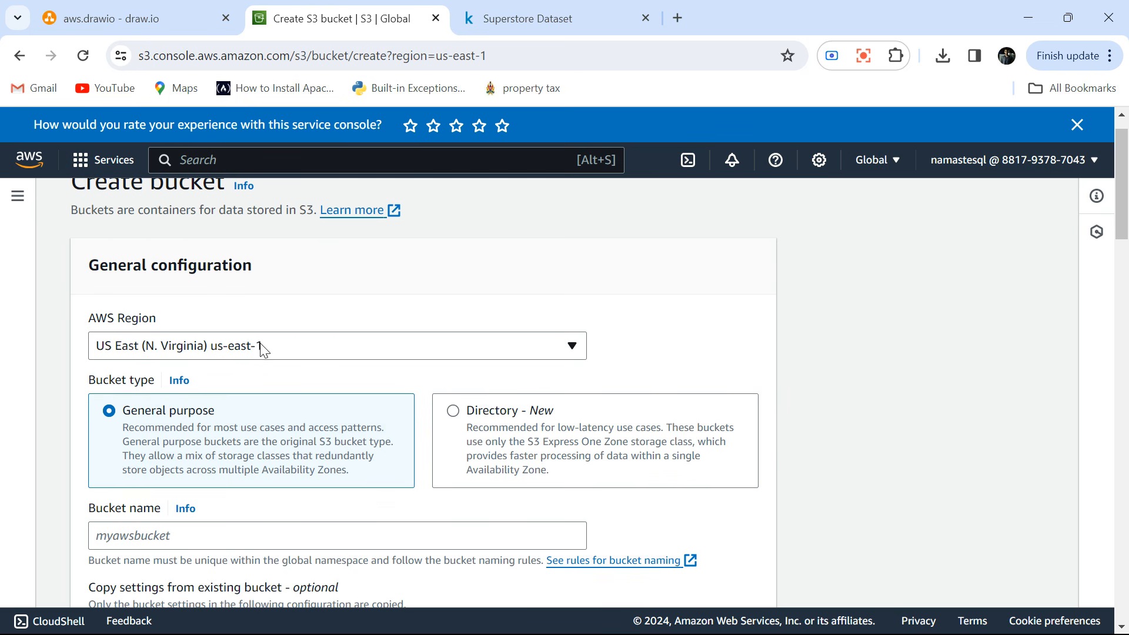
{"action": "scroll", "coordinate": [274, 348], "scroll_direction": "down", "scroll_amount": 2}
{"action": "left_click", "coordinate": [135, 403]}
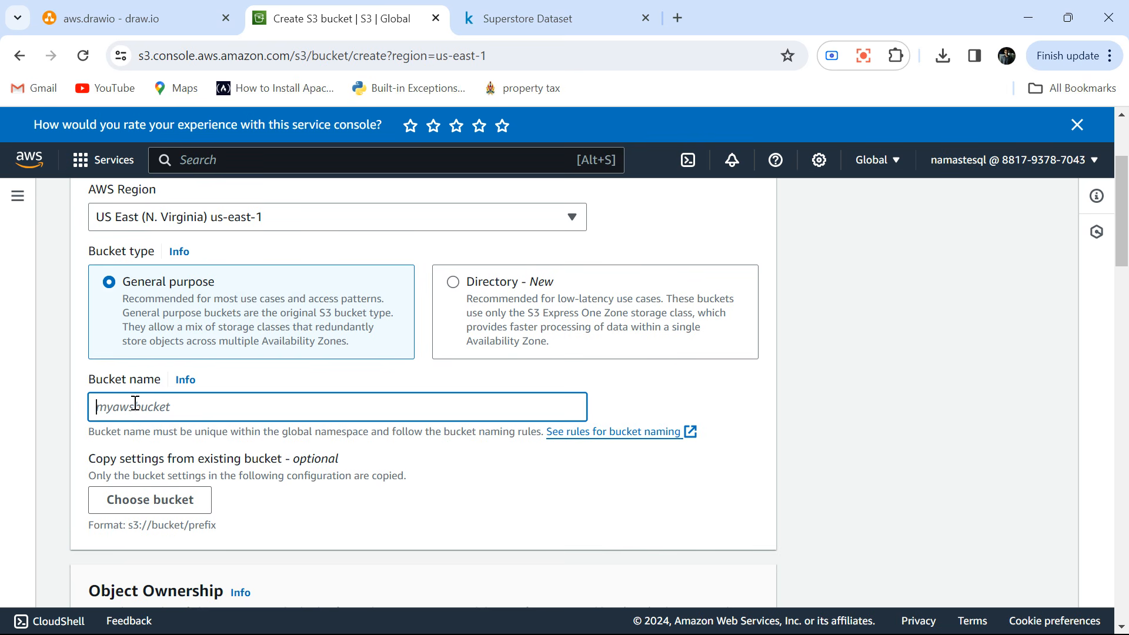
{"action": "type", "text": "test"}
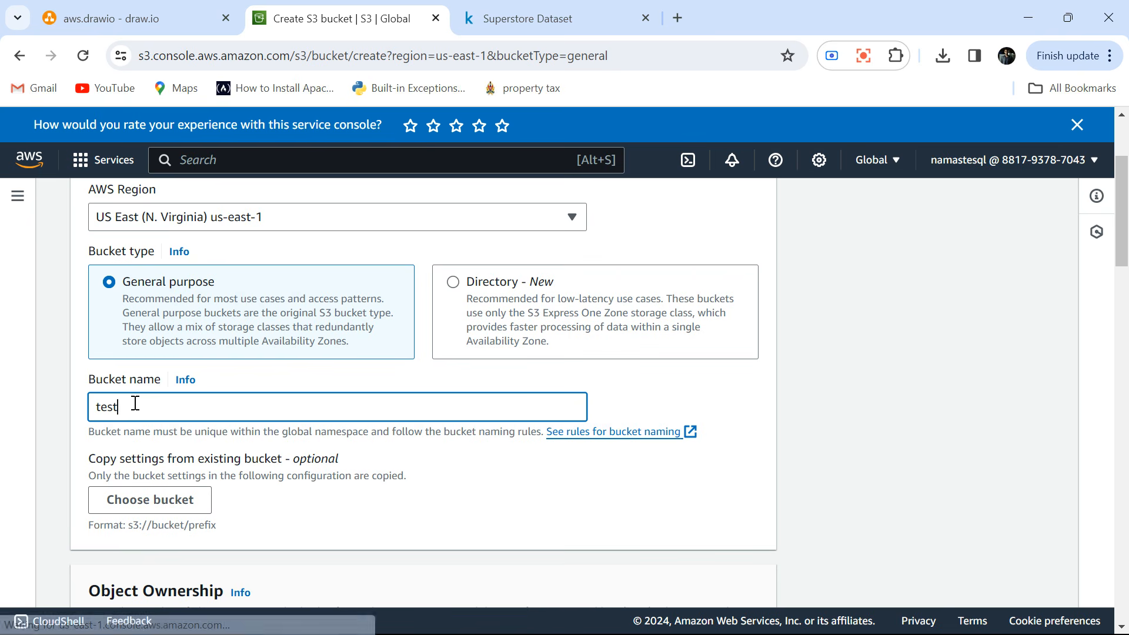
{"action": "left_click", "coordinate": [762, 419]}
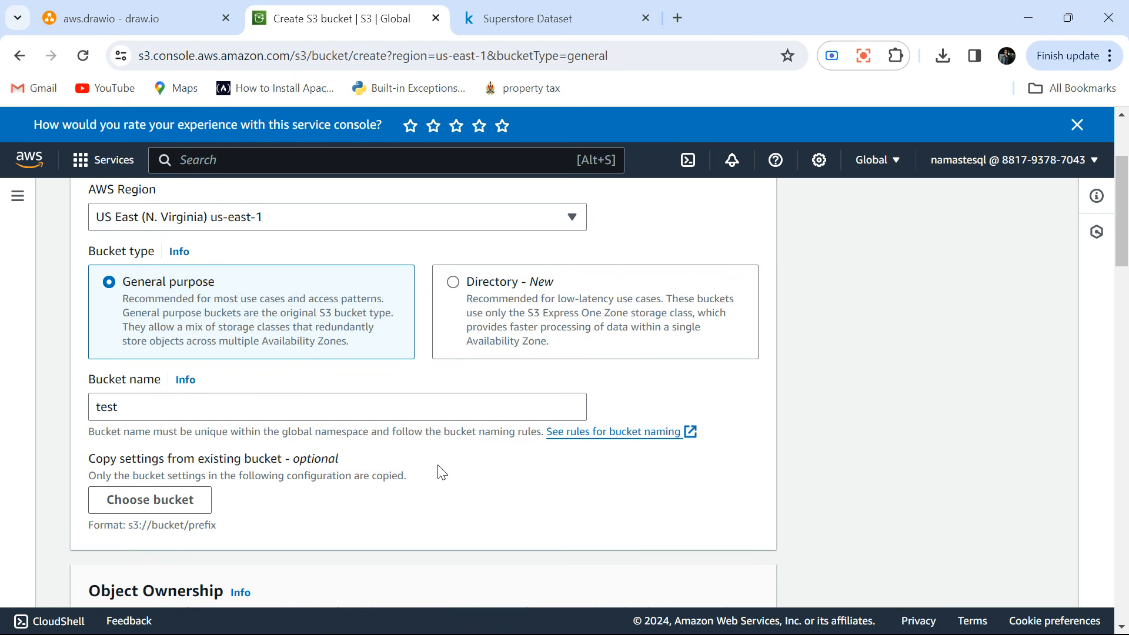
{"action": "scroll", "coordinate": [297, 450], "scroll_direction": "down", "scroll_amount": 2}
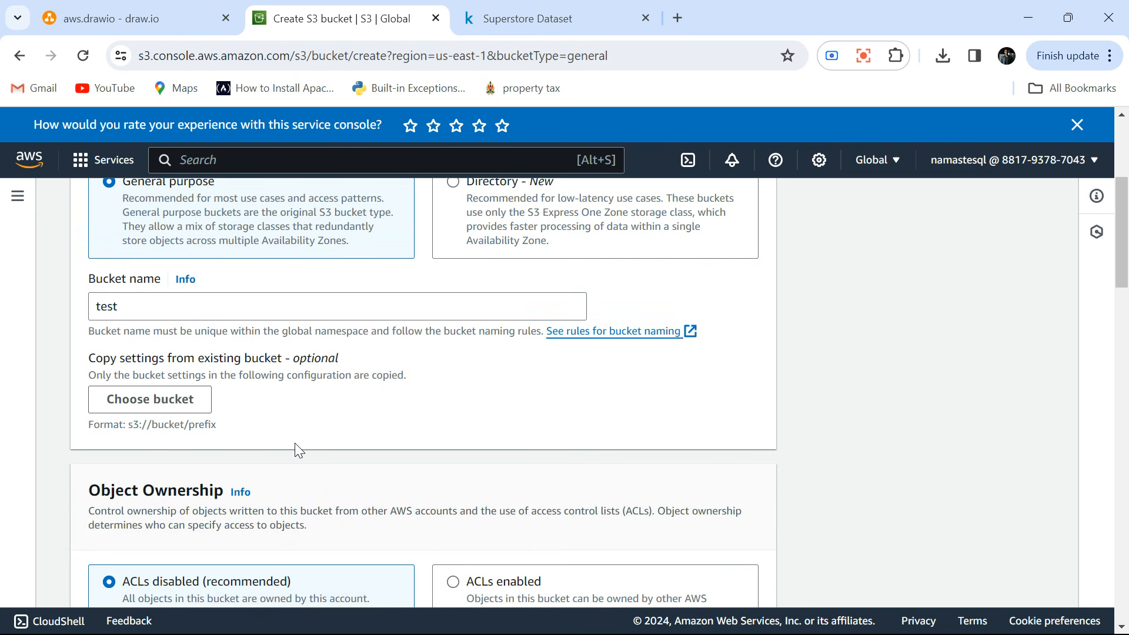
{"action": "scroll", "coordinate": [295, 443], "scroll_direction": "down", "scroll_amount": 5}
{"action": "scroll", "coordinate": [296, 444], "scroll_direction": "up", "scroll_amount": 2}
{"action": "scroll", "coordinate": [296, 443], "scroll_direction": "down", "scroll_amount": 4}
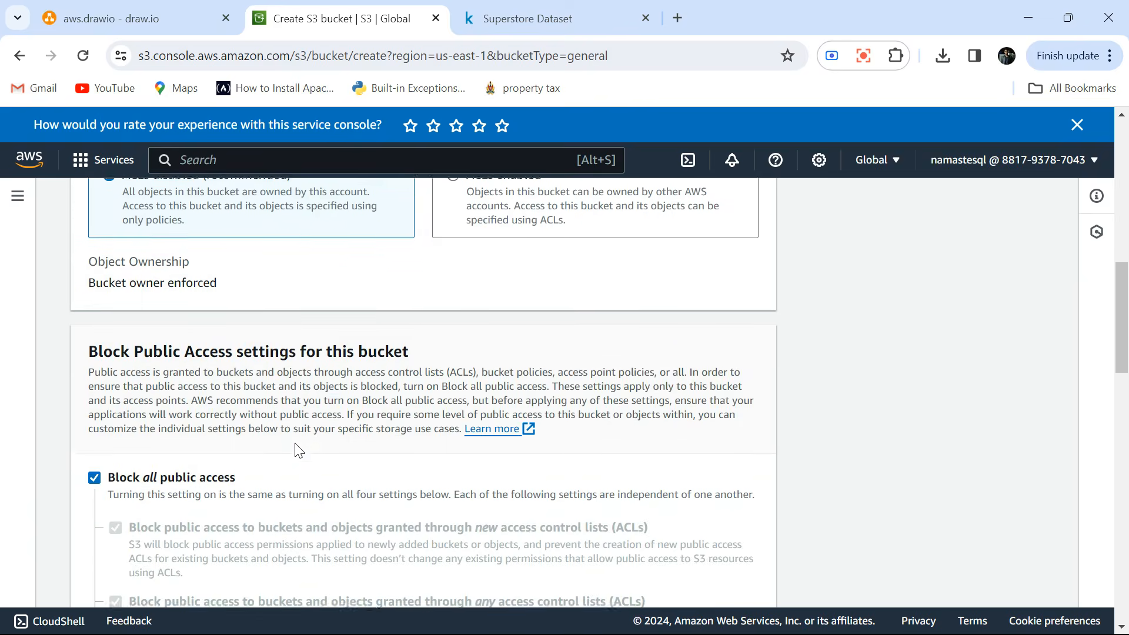
{"action": "scroll", "coordinate": [297, 451], "scroll_direction": "down", "scroll_amount": 20}
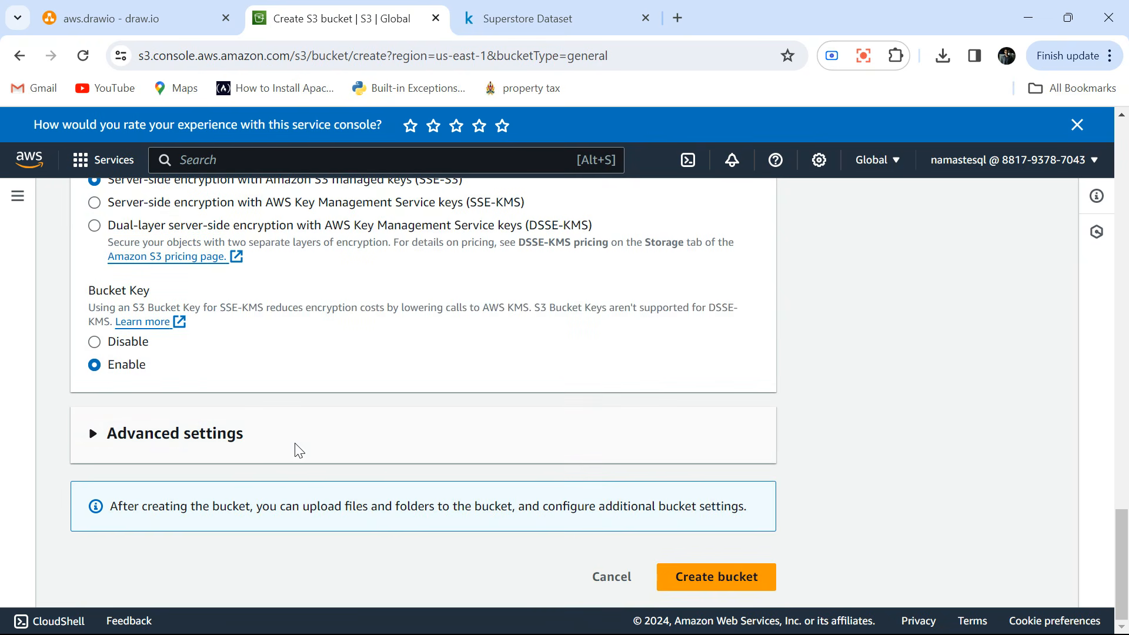
{"action": "left_click", "coordinate": [712, 571]}
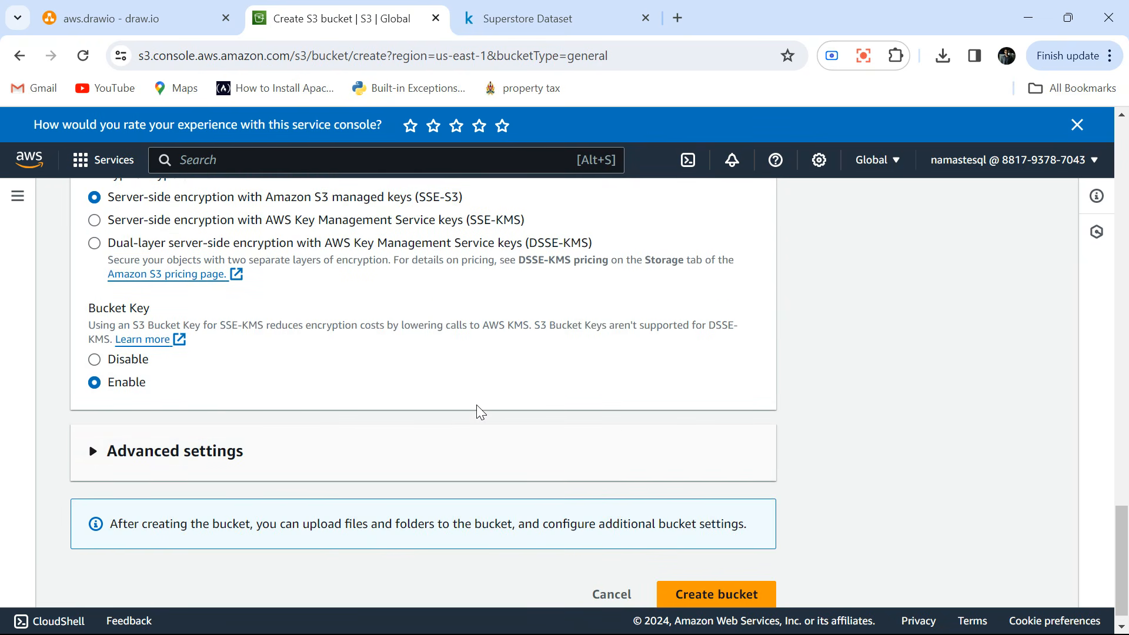
Replace the bucket name with namastesql.
{"action": "scroll", "coordinate": [481, 411], "scroll_direction": "up", "scroll_amount": 20}
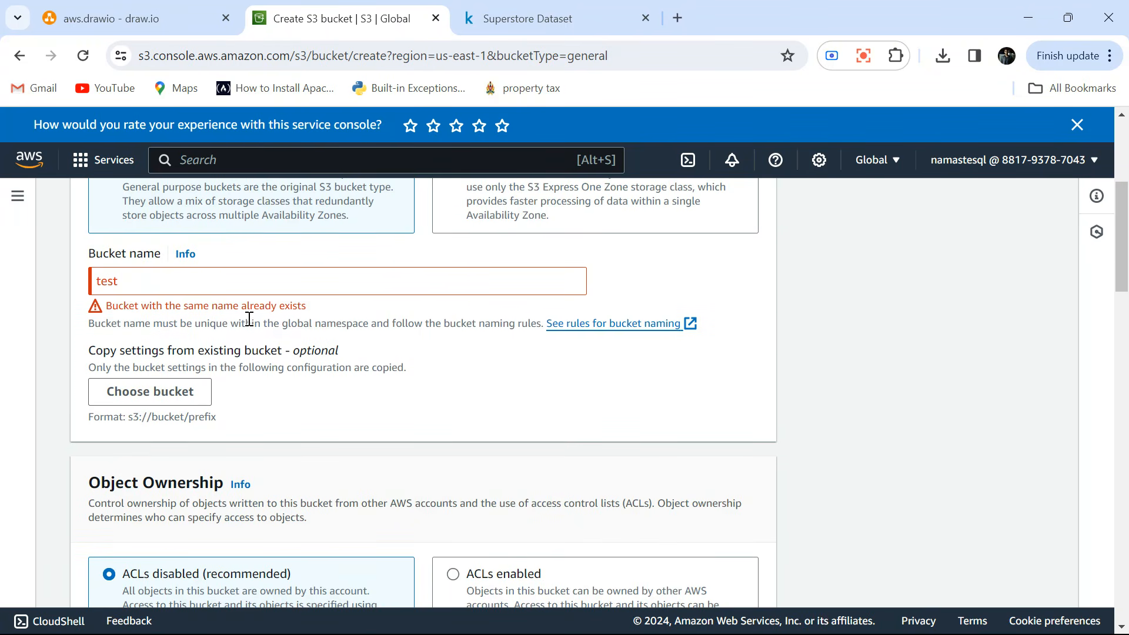
{"action": "scroll", "coordinate": [249, 319], "scroll_direction": "up", "scroll_amount": 1}
{"action": "left_click", "coordinate": [155, 358]}
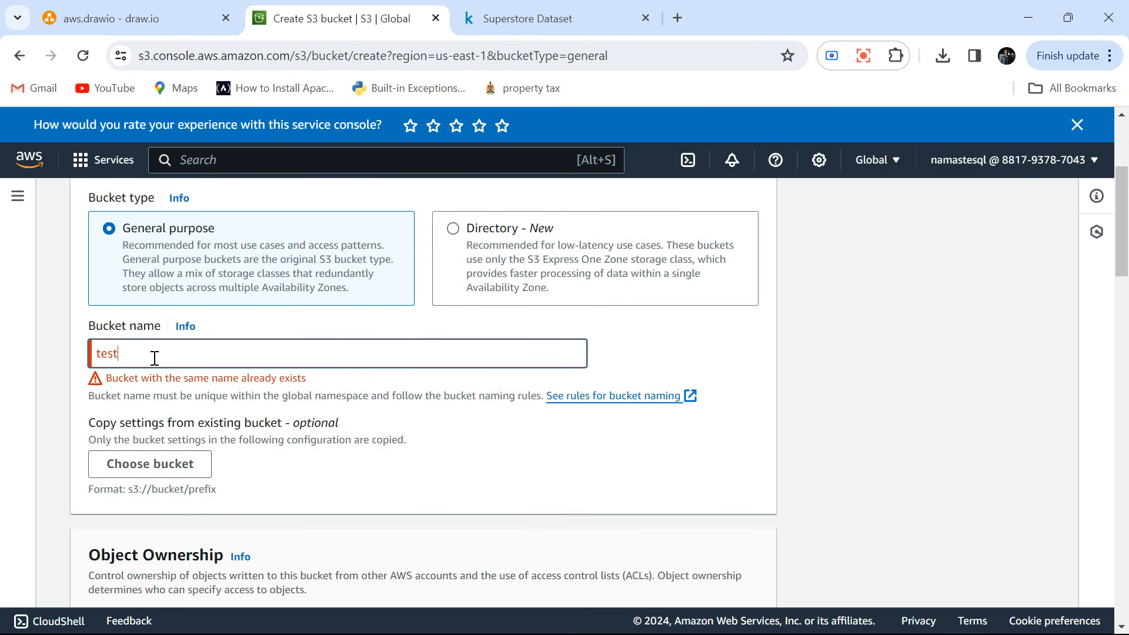
{"action": "key", "text": "BackSpace"}
{"action": "key", "text": "BackSpace"}
{"action": "key", "text": "BackSpace"}
{"action": "key", "text": "BackSpace"}
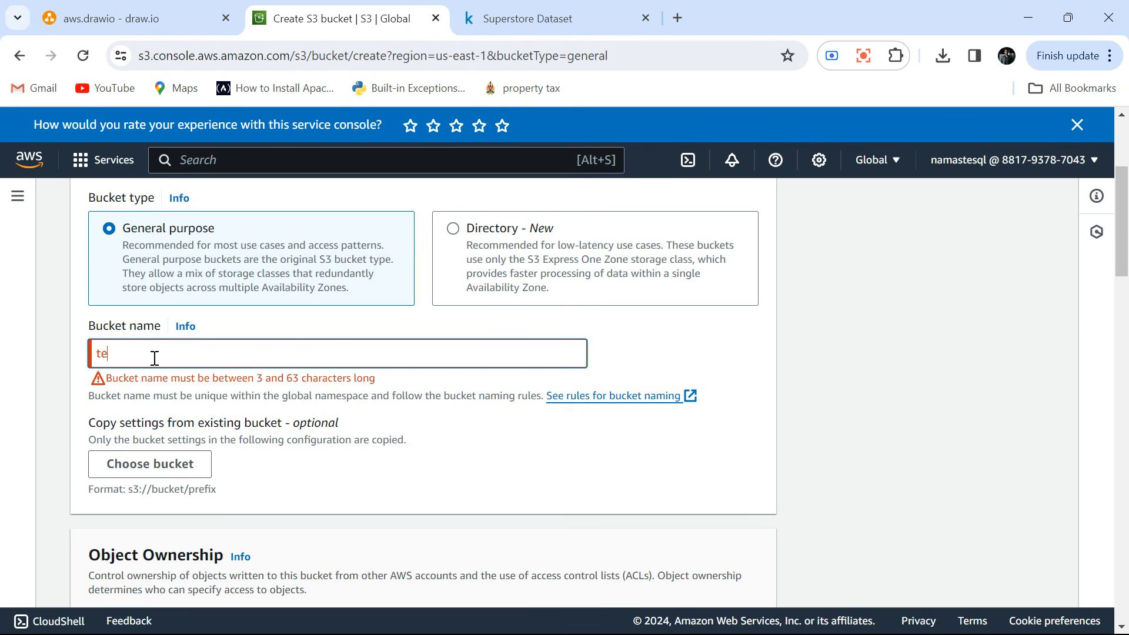
{"action": "type", "text": "namastesql"}
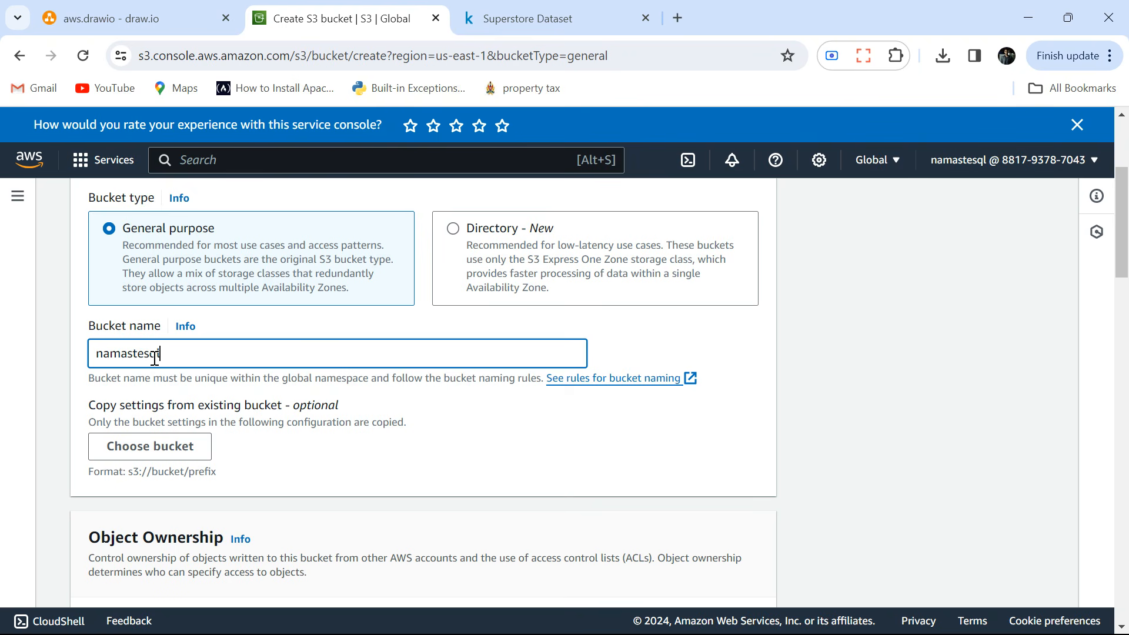
{"action": "left_click", "coordinate": [844, 383]}
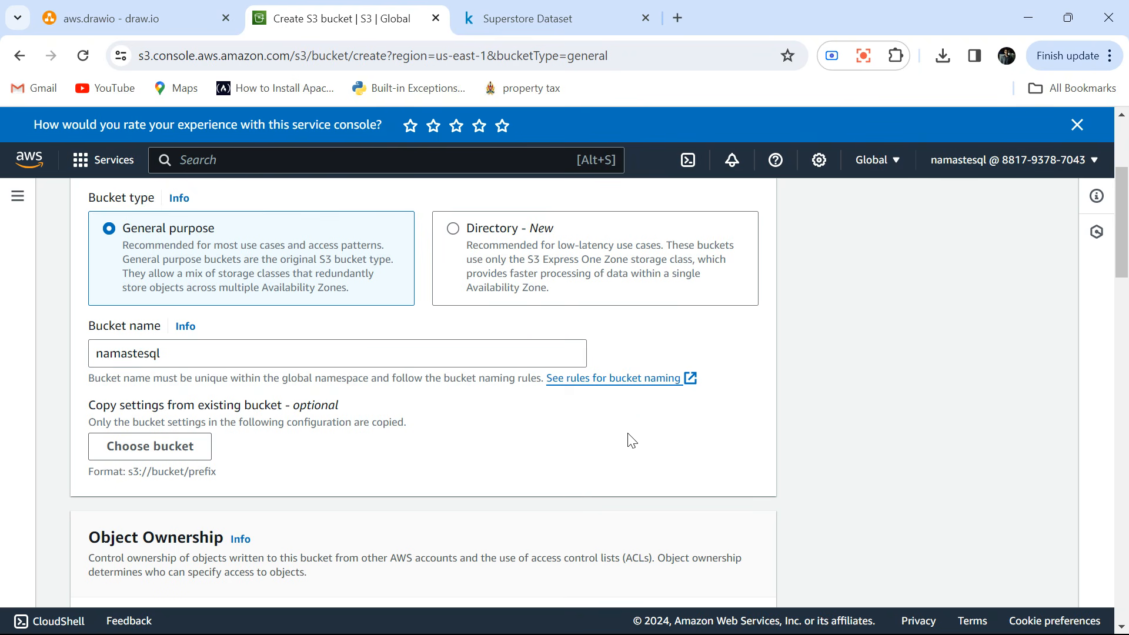
Create the bucket, keeping the default object ownership, public access blocking and encryption settings.
{"action": "scroll", "coordinate": [631, 440], "scroll_direction": "down", "scroll_amount": 4}
{"action": "scroll", "coordinate": [631, 440], "scroll_direction": "up", "scroll_amount": 2}
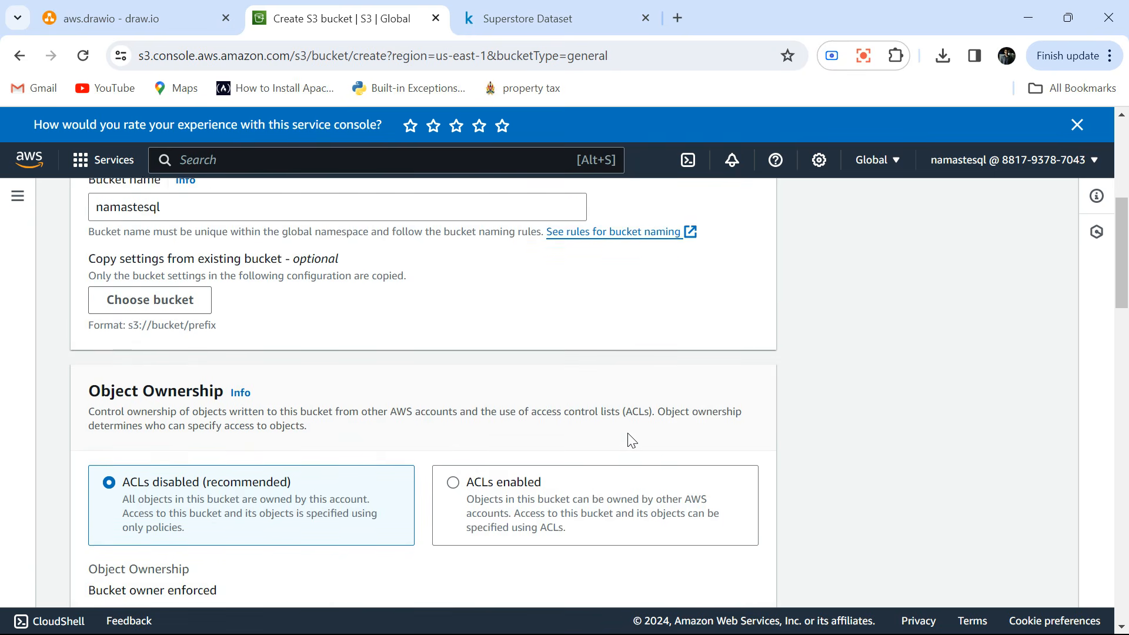
{"action": "scroll", "coordinate": [631, 439], "scroll_direction": "down", "scroll_amount": 1}
{"action": "scroll", "coordinate": [631, 439], "scroll_direction": "down", "scroll_amount": 10}
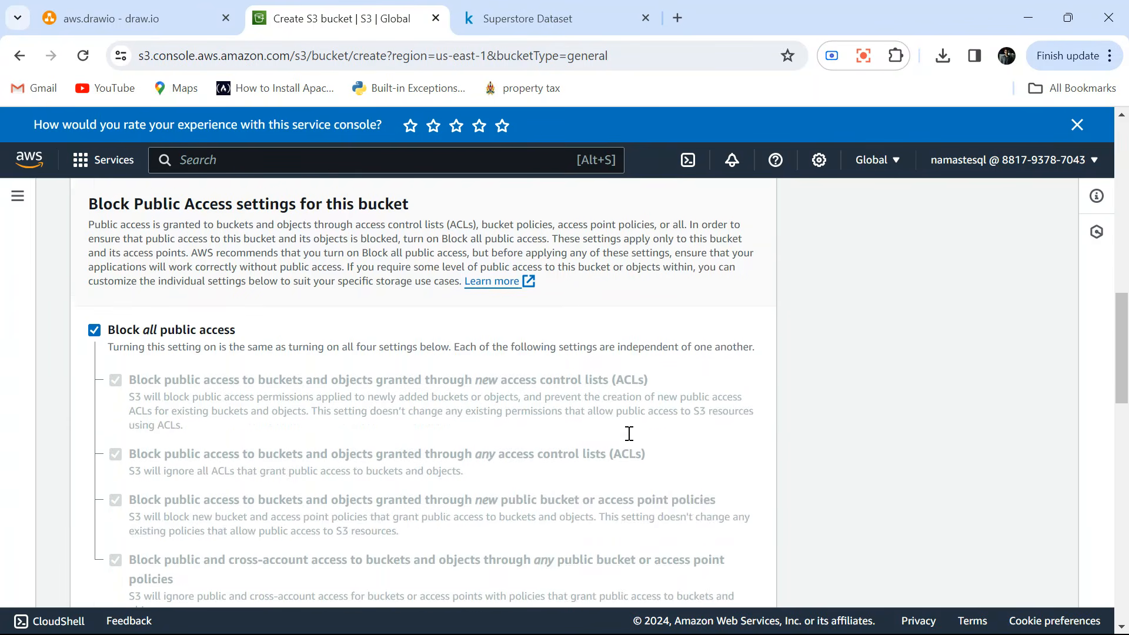
{"action": "scroll", "coordinate": [631, 440], "scroll_direction": "down", "scroll_amount": 10}
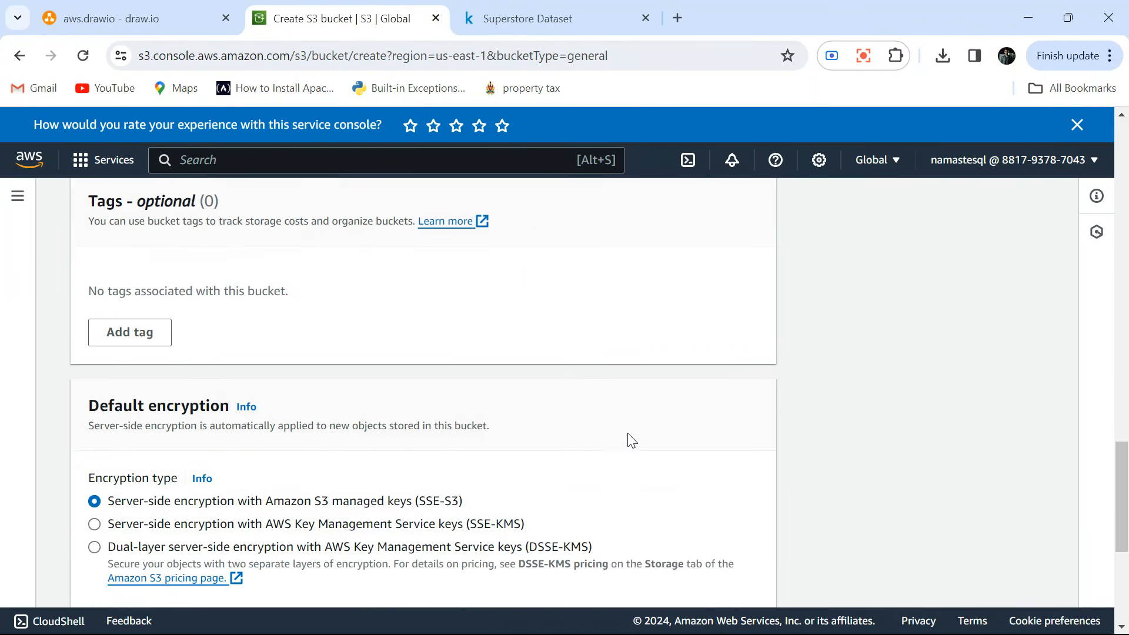
{"action": "scroll", "coordinate": [630, 440], "scroll_direction": "down", "scroll_amount": 3}
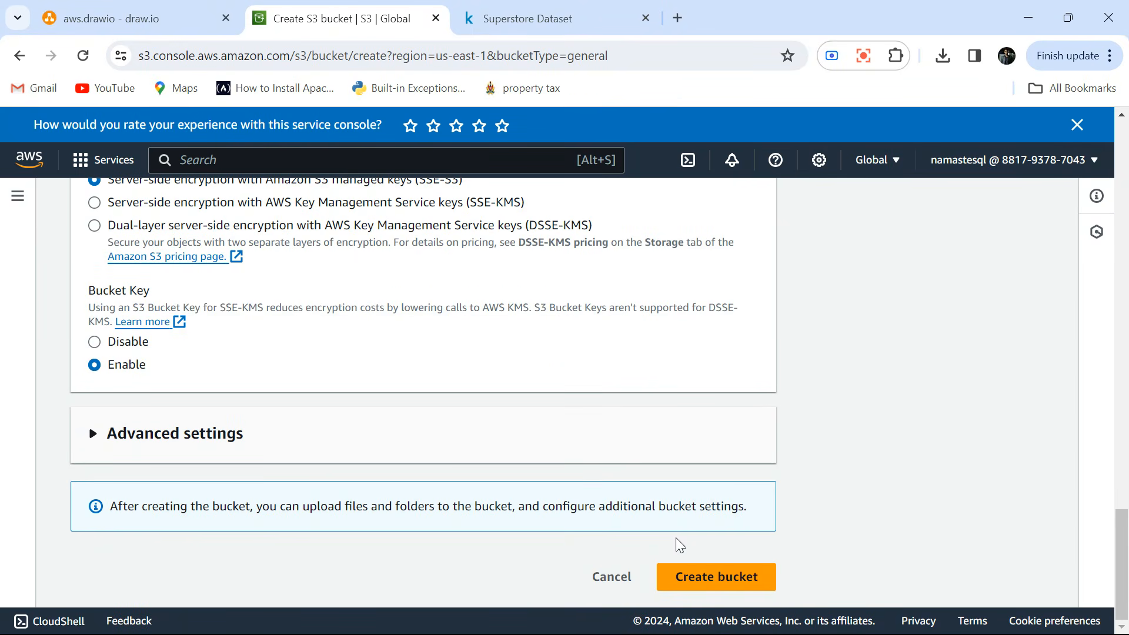
{"action": "left_click", "coordinate": [714, 577]}
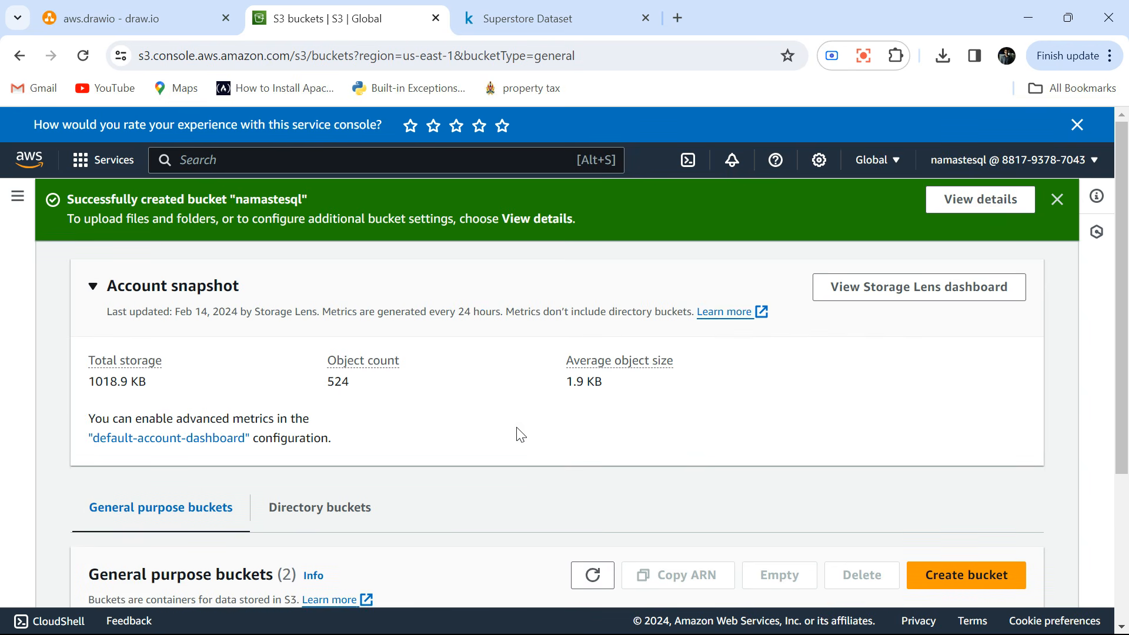
Open the namastesql bucket from the list of general purpose buckets.
{"action": "scroll", "coordinate": [518, 433], "scroll_direction": "down", "scroll_amount": 3}
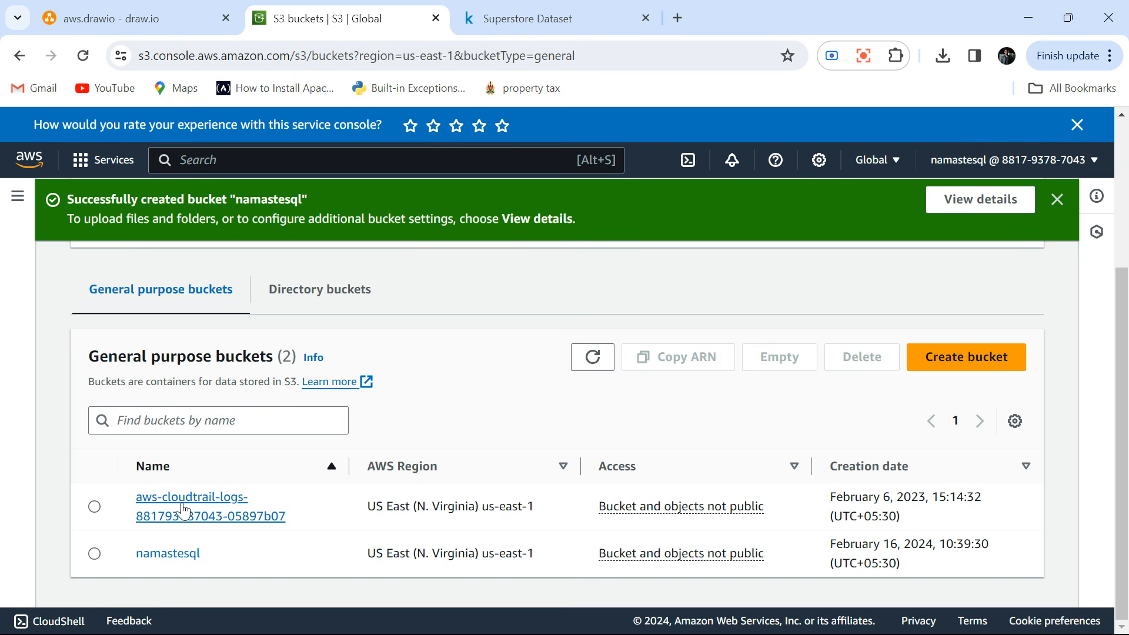
{"action": "left_click", "coordinate": [171, 554]}
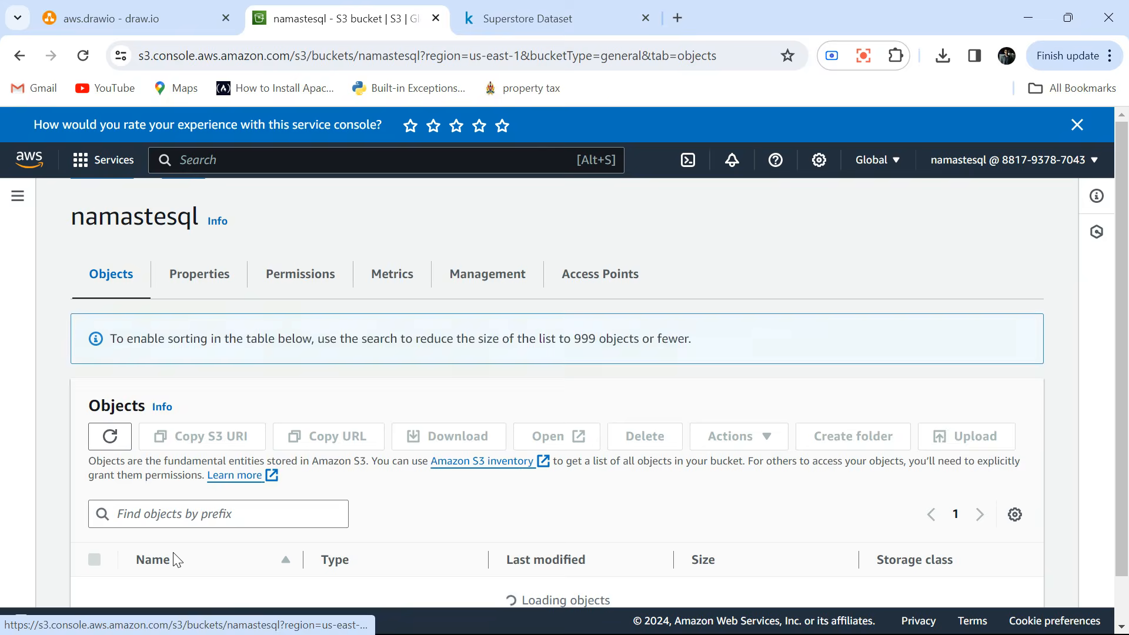
{"action": "scroll", "coordinate": [176, 559], "scroll_direction": "down", "scroll_amount": 2}
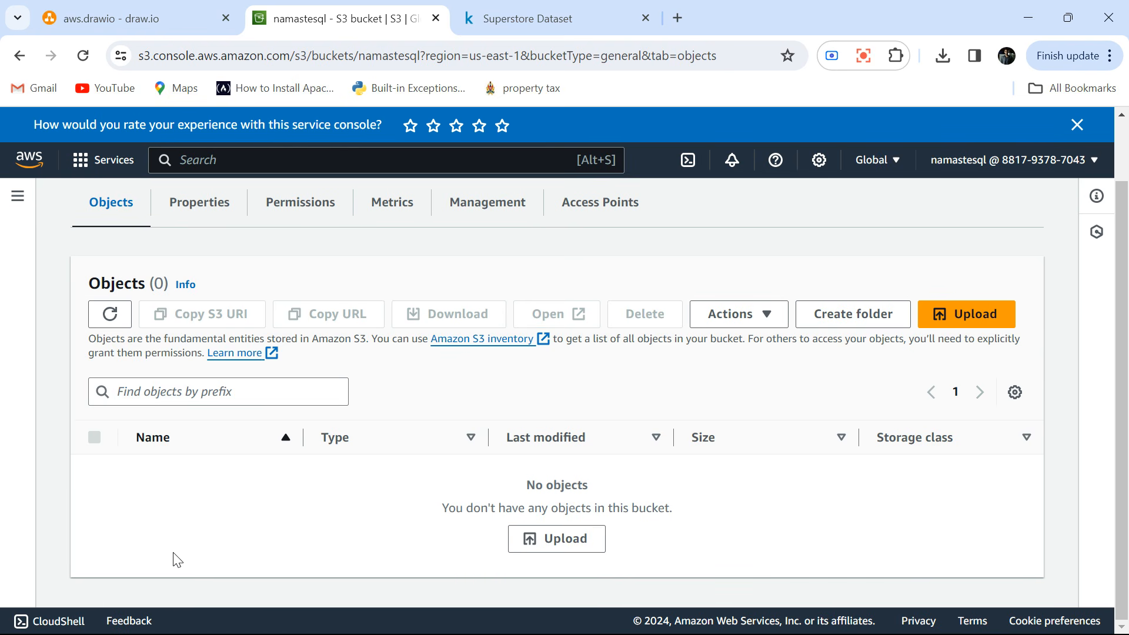
Create a folder named orders in the bucket without specifying an encryption key.
{"action": "left_click", "coordinate": [863, 318]}
{"action": "type", "text": "orders"}
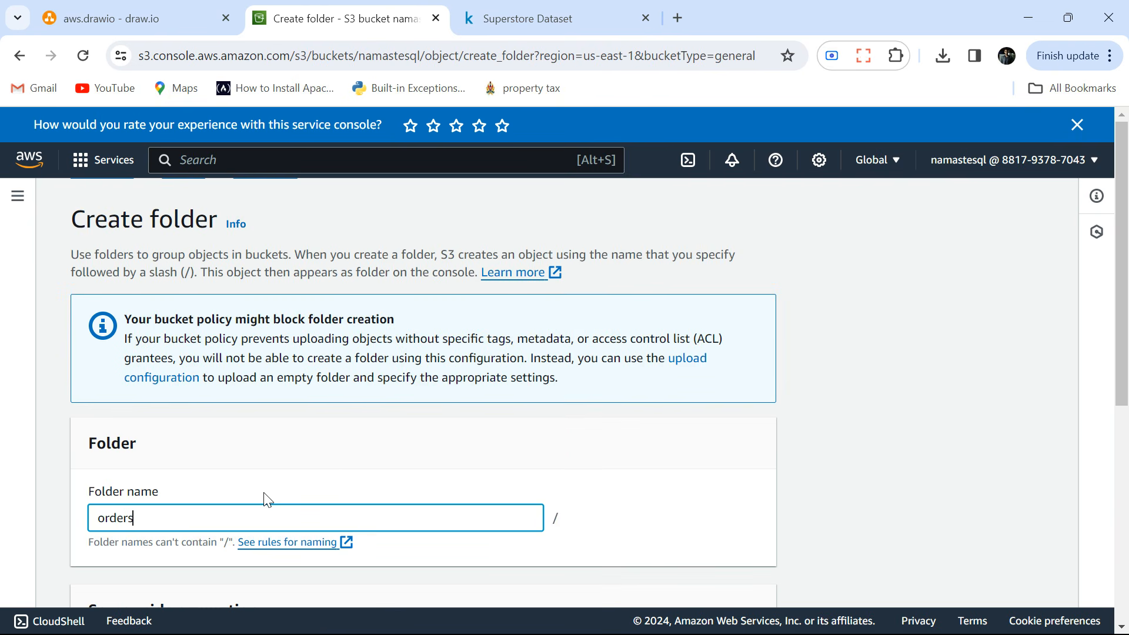
{"action": "scroll", "coordinate": [264, 498], "scroll_direction": "down", "scroll_amount": 3}
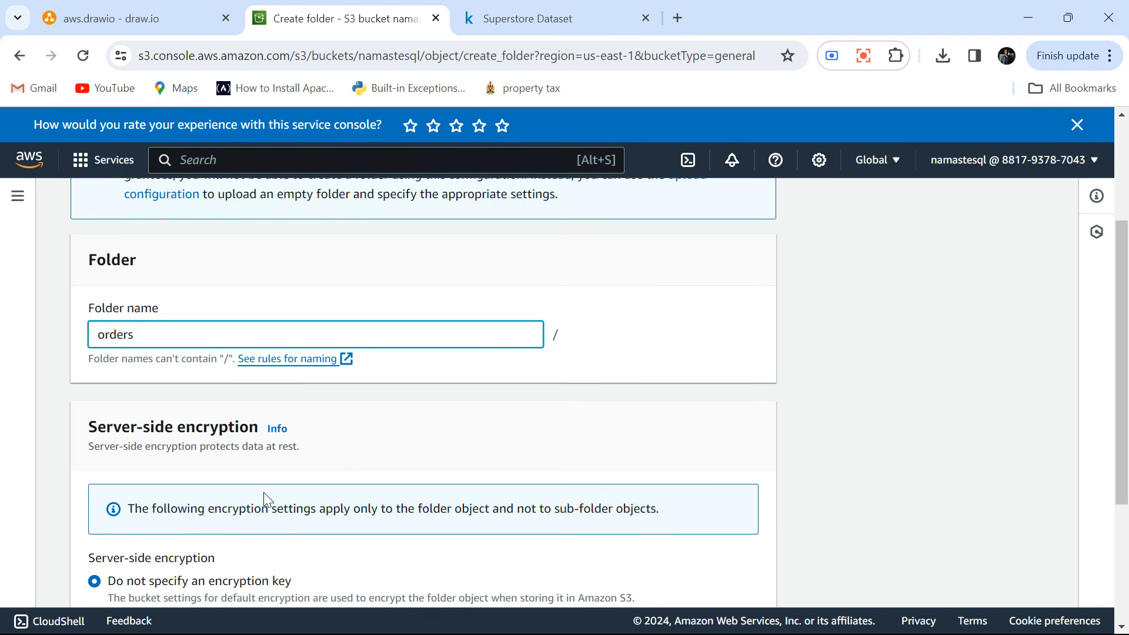
{"action": "scroll", "coordinate": [264, 492], "scroll_direction": "down", "scroll_amount": 4}
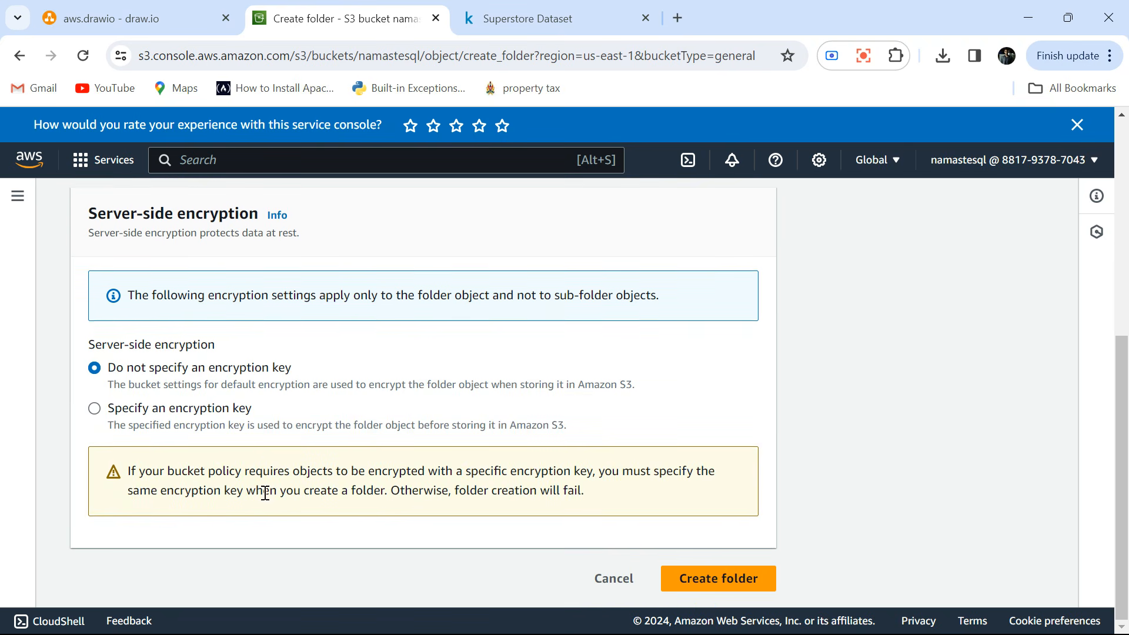
{"action": "left_click", "coordinate": [716, 583]}
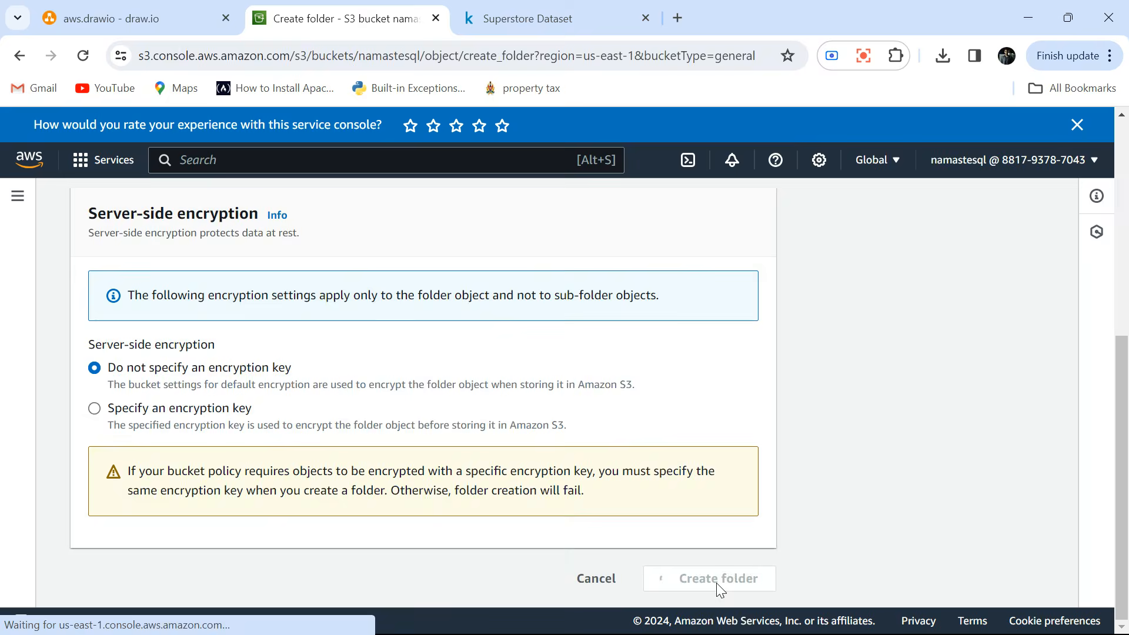
{"action": "scroll", "coordinate": [418, 459], "scroll_direction": "down", "scroll_amount": 1}
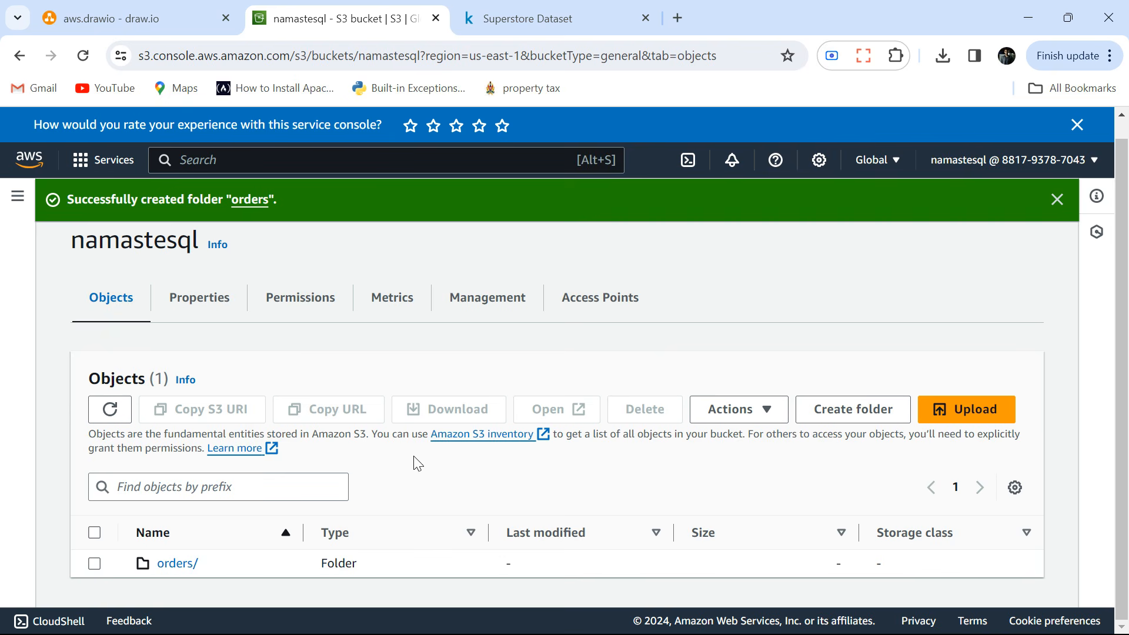
Open the orders folder in the bucket and switch to the Superstore Dataset page on Kaggle.
{"action": "left_click", "coordinate": [183, 564]}
{"action": "scroll", "coordinate": [373, 386], "scroll_direction": "down", "scroll_amount": 2}
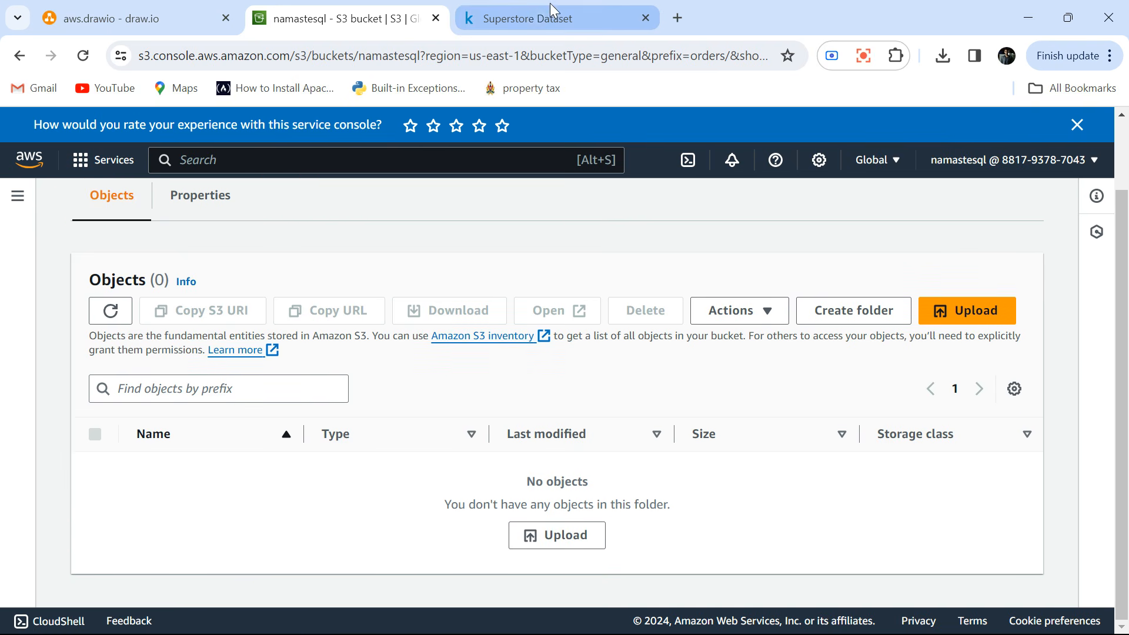
{"action": "left_click", "coordinate": [529, 16]}
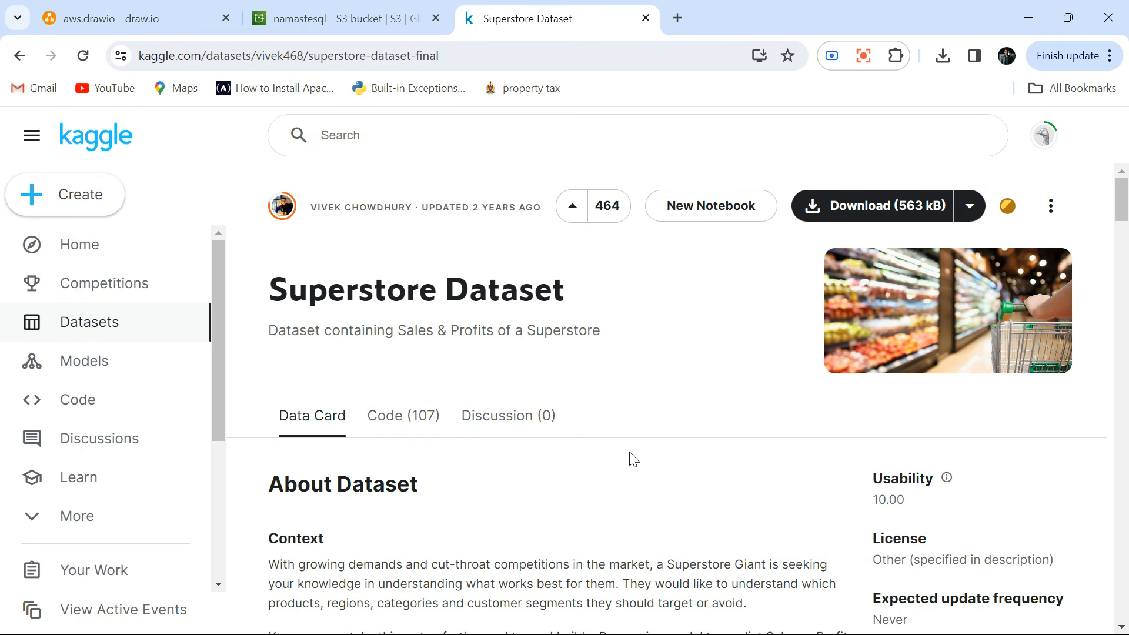
Switch to the Sample - Superstore.csv file in Excel.
{"action": "key", "text": "alt+Tab"}
{"action": "key", "text": "alt+Tab"}
{"action": "key", "text": "alt+Tab"}
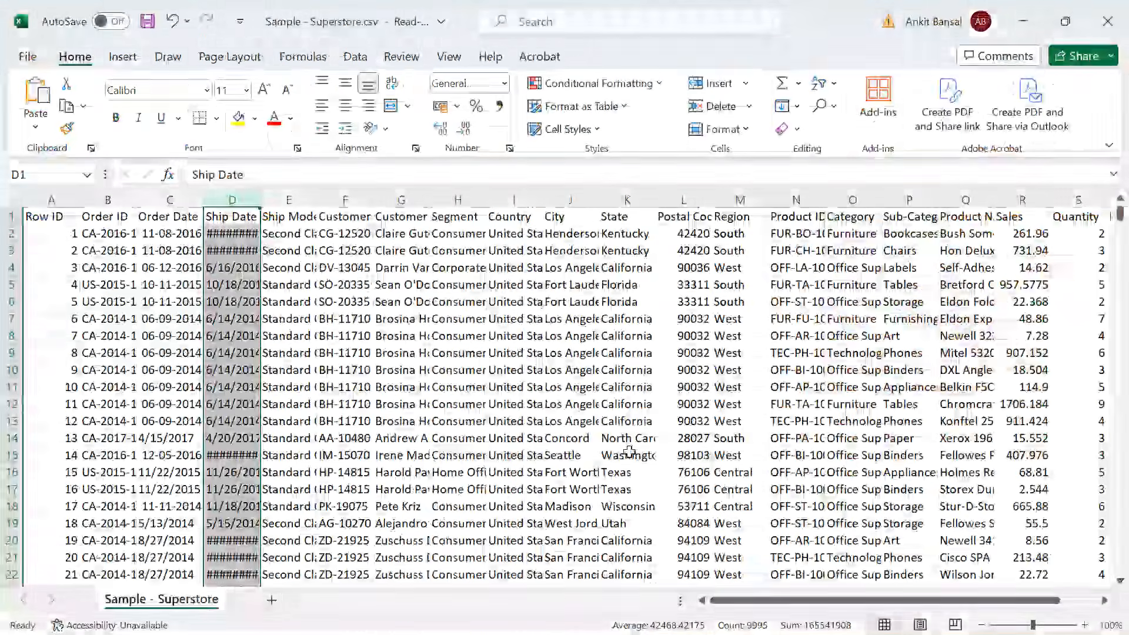
{"action": "left_click", "coordinate": [452, 286]}
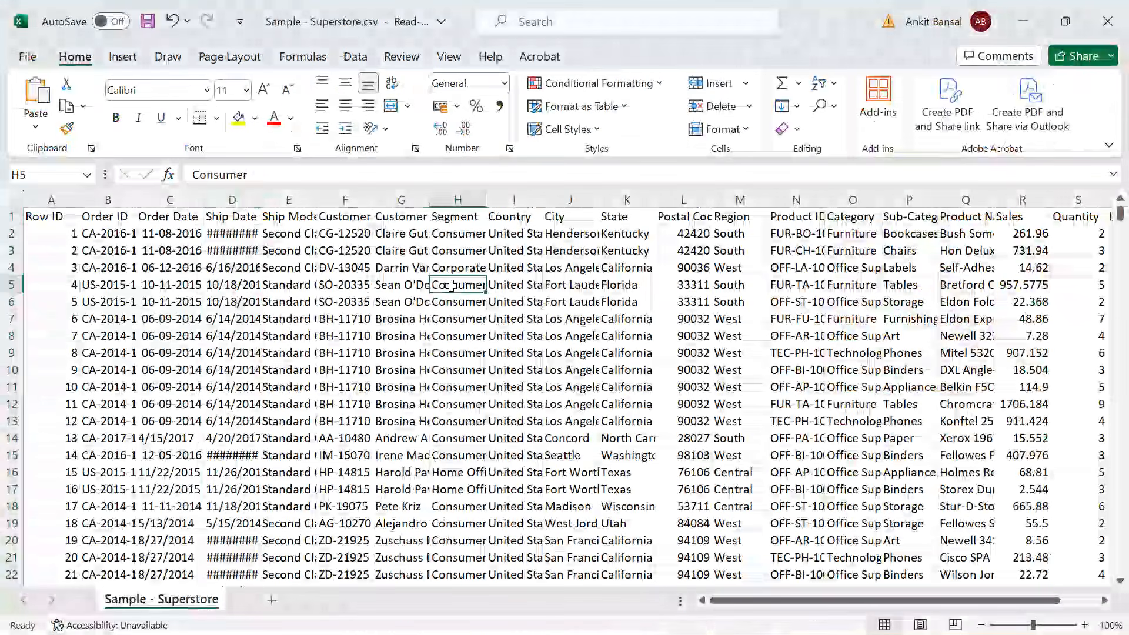
Examine the dataset's column headers along row 1, from Row ID through Discount.
{"action": "key", "text": "Up"}
{"action": "key", "text": "Up"}
{"action": "key", "text": "Up"}
{"action": "key", "text": "Up"}
{"action": "key", "text": "Left"}
{"action": "key", "text": "Left"}
{"action": "key", "text": "Left"}
{"action": "key", "text": "Left"}
{"action": "key", "text": "Left"}
{"action": "key", "text": "Left"}
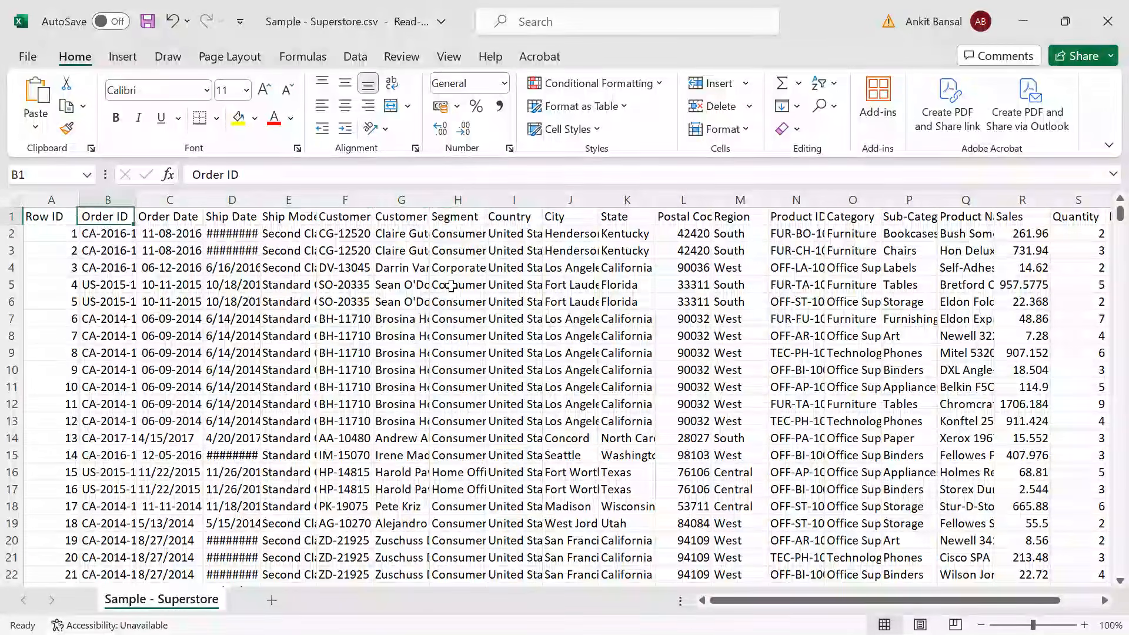
{"action": "key", "text": "Right"}
{"action": "key", "text": "Right"}
{"action": "key", "text": "Right"}
{"action": "key", "text": "Right"}
{"action": "key", "text": "Right"}
{"action": "key", "text": "Right"}
{"action": "key", "text": "Right"}
{"action": "key", "text": "Right"}
{"action": "key", "text": "Right"}
{"action": "key", "text": "Right"}
{"action": "key", "text": "Right"}
{"action": "key", "text": "Right"}
{"action": "key", "text": "Right"}
{"action": "key", "text": "Right"}
{"action": "key", "text": "Right"}
{"action": "key", "text": "Right"}
{"action": "key", "text": "Right"}
{"action": "key", "text": "Right"}
{"action": "key", "text": "Right"}
{"action": "key", "text": "Right"}
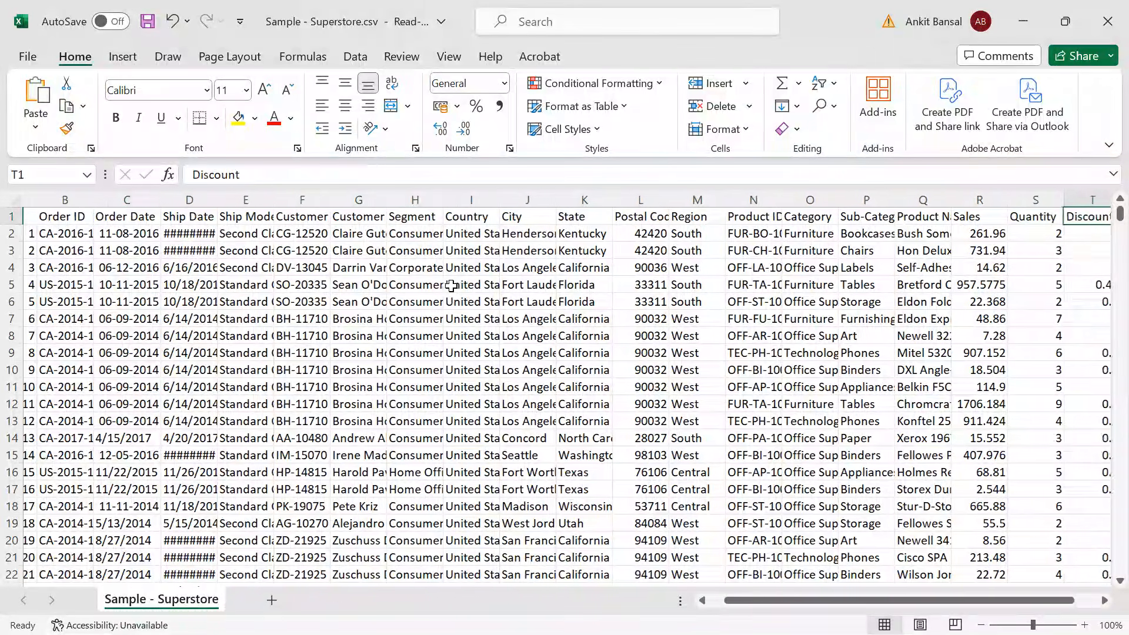
{"action": "key", "text": "Left"}
{"action": "key", "text": "Left"}
{"action": "key", "text": "Left"}
{"action": "key", "text": "Left"}
{"action": "key", "text": "Left"}
{"action": "key", "text": "Left"}
{"action": "key", "text": "Left"}
{"action": "key", "text": "Left"}
{"action": "key", "text": "Left"}
{"action": "key", "text": "Left"}
{"action": "key", "text": "Left"}
{"action": "key", "text": "Left"}
{"action": "key", "text": "Left"}
{"action": "key", "text": "Left"}
{"action": "key", "text": "Left"}
{"action": "key", "text": "Left"}
{"action": "key", "text": "Left"}
{"action": "key", "text": "Left"}
{"action": "key", "text": "Left"}
{"action": "key", "text": "Left"}
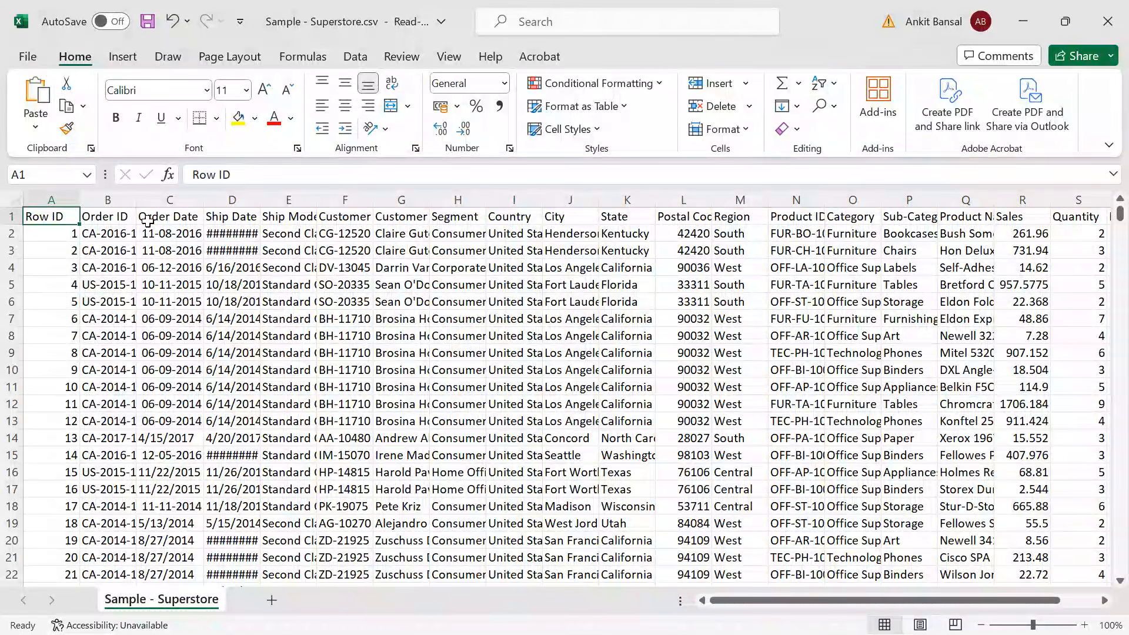
Turn on filtering for the header row of the Superstore data.
{"action": "left_click", "coordinate": [178, 225]}
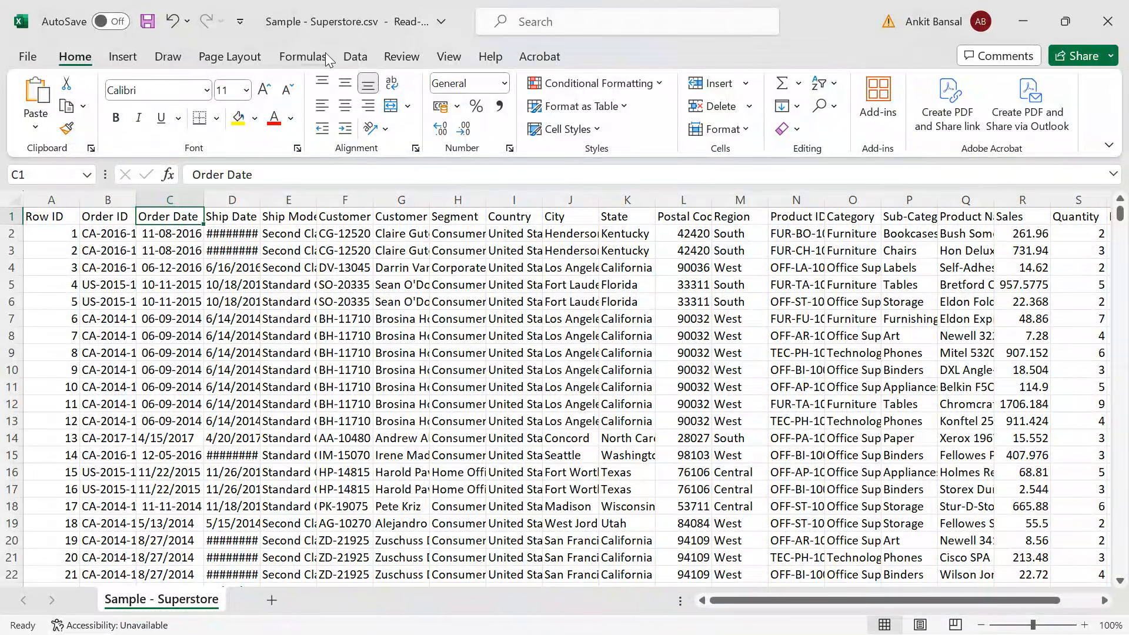
{"action": "left_click", "coordinate": [355, 56]}
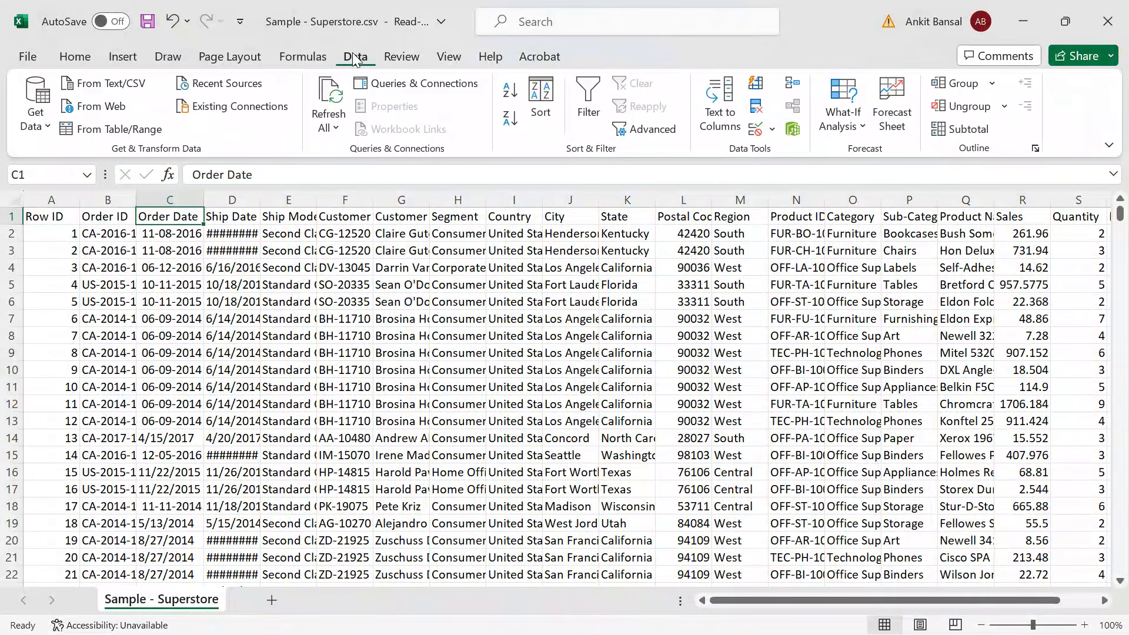
{"action": "left_click", "coordinate": [586, 106]}
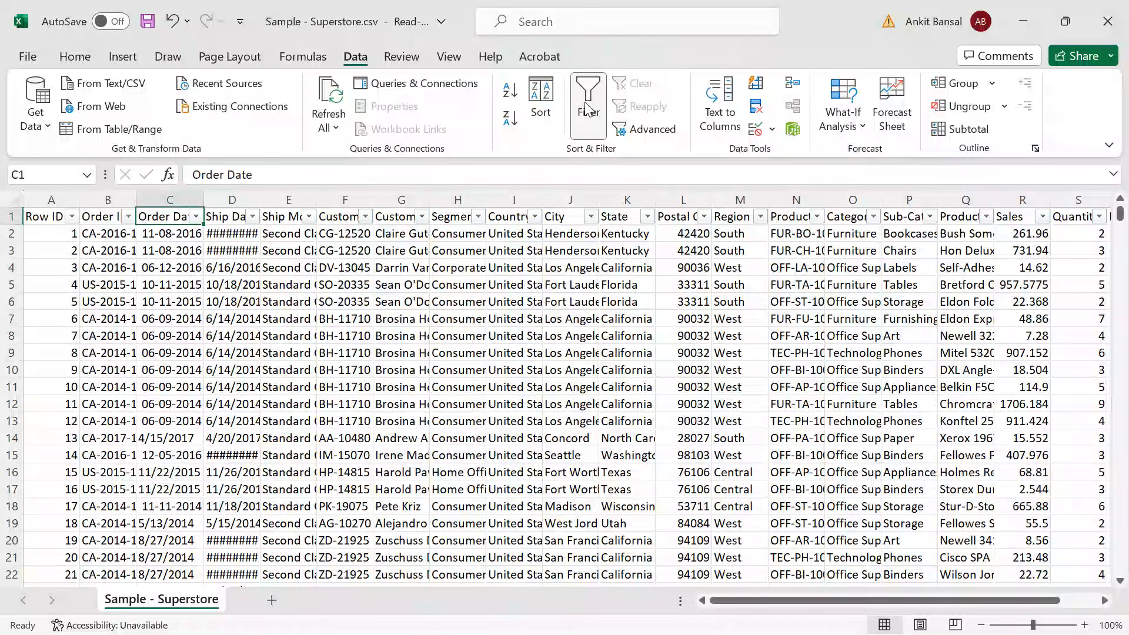
Filter the Order Date column to show only 1 January 2017.
{"action": "left_click", "coordinate": [196, 217]}
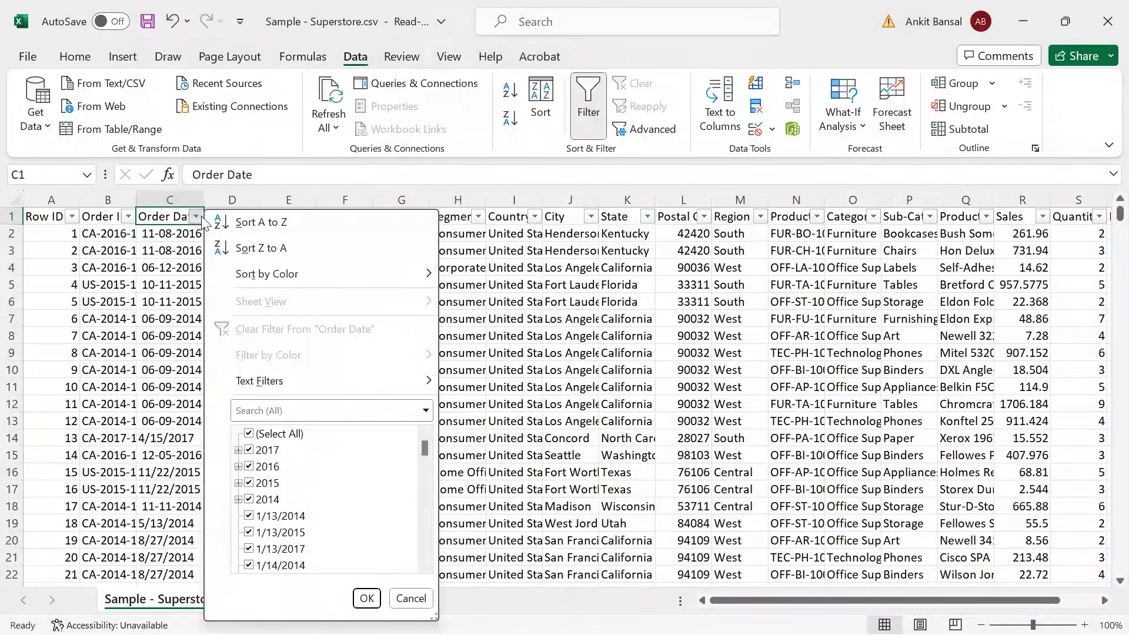
{"action": "left_click", "coordinate": [249, 436]}
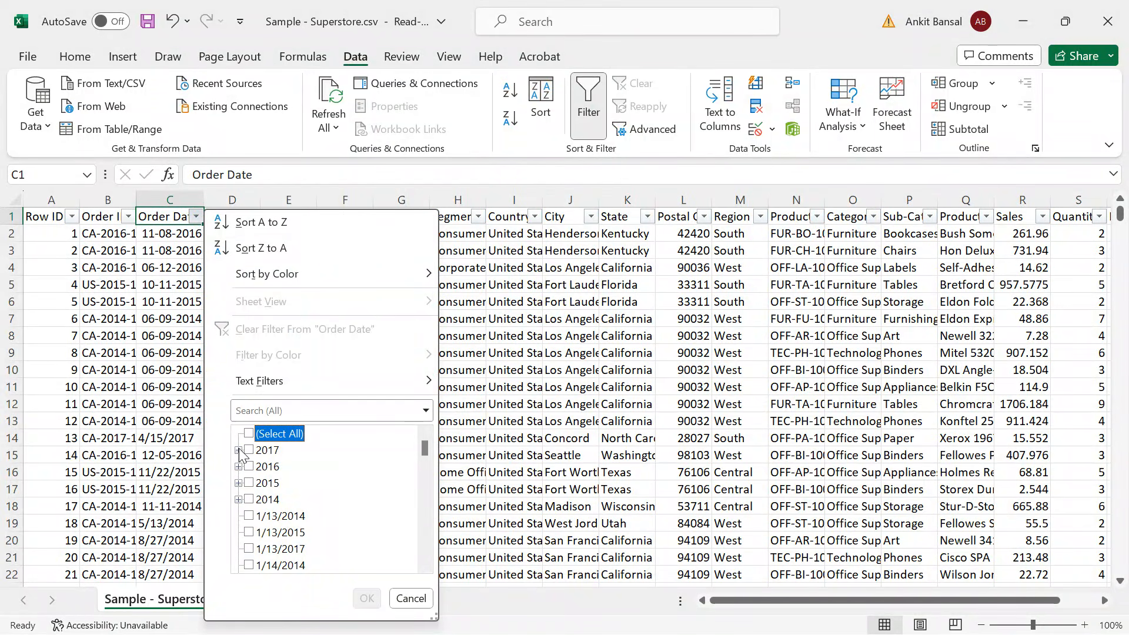
{"action": "left_click", "coordinate": [238, 450]}
{"action": "left_click", "coordinate": [245, 484]}
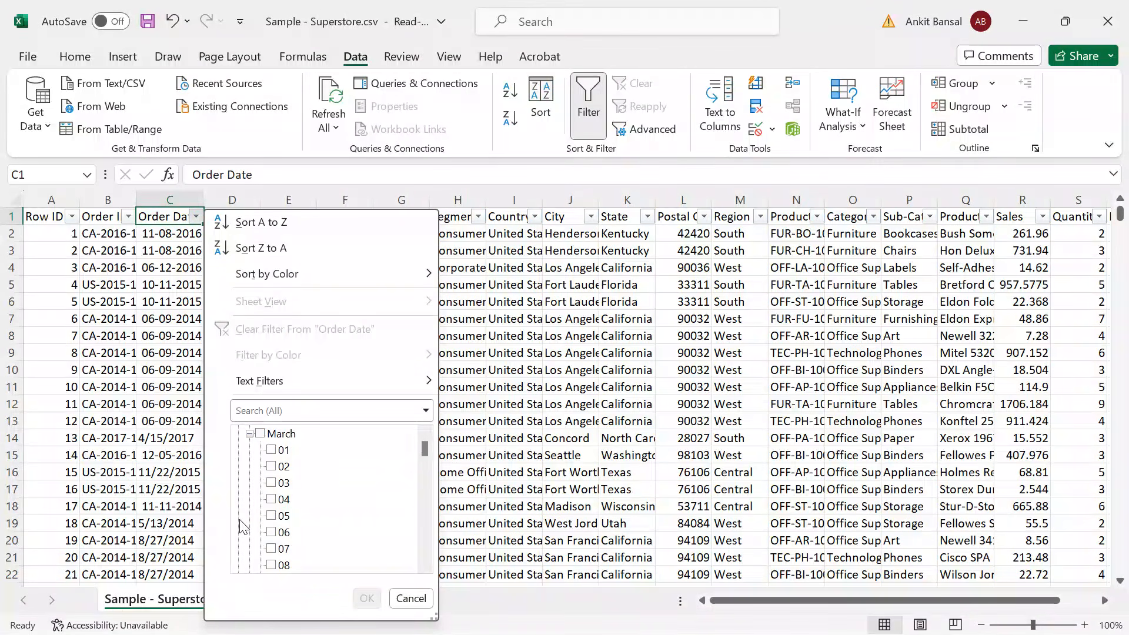
{"action": "scroll", "coordinate": [276, 459], "scroll_direction": "up", "scroll_amount": 2}
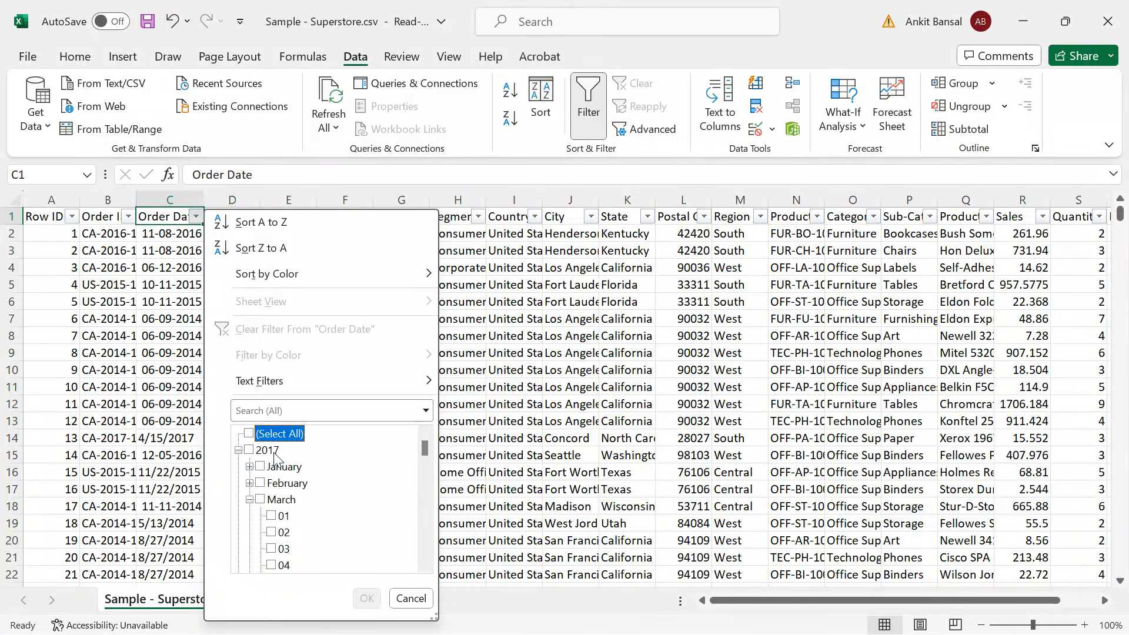
{"action": "left_click", "coordinate": [250, 467]}
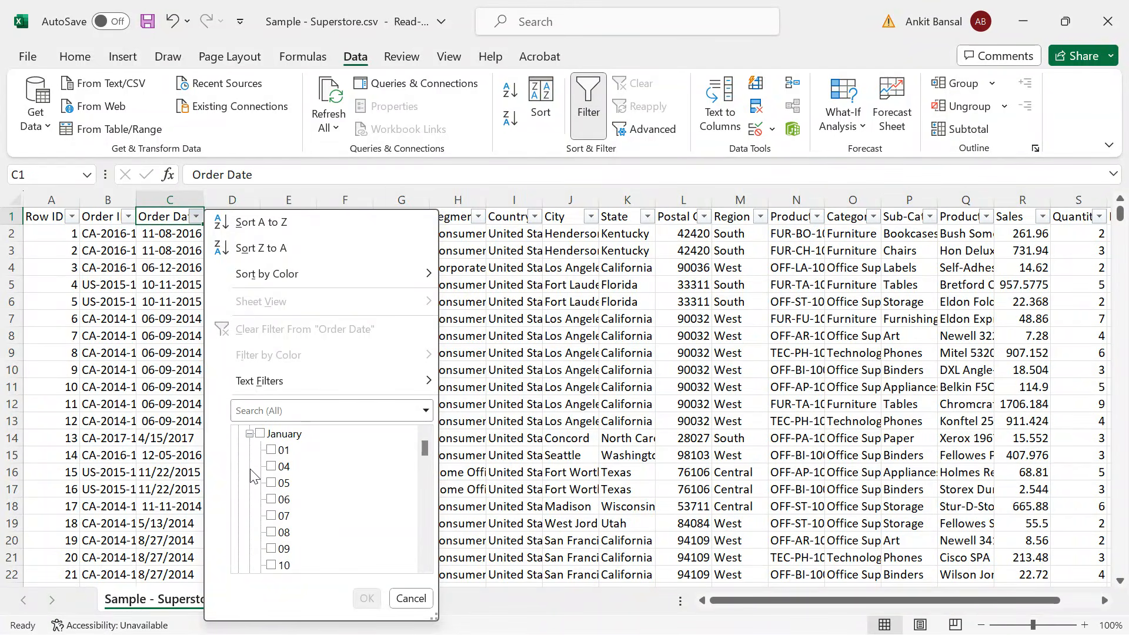
{"action": "left_click", "coordinate": [278, 450]}
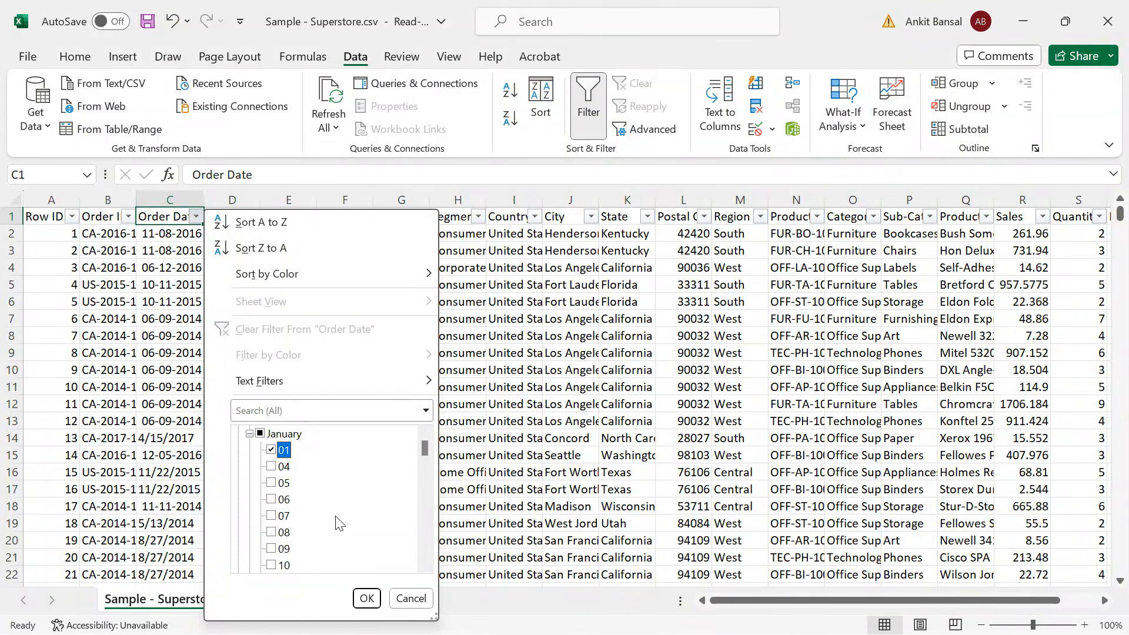
{"action": "left_click", "coordinate": [368, 599]}
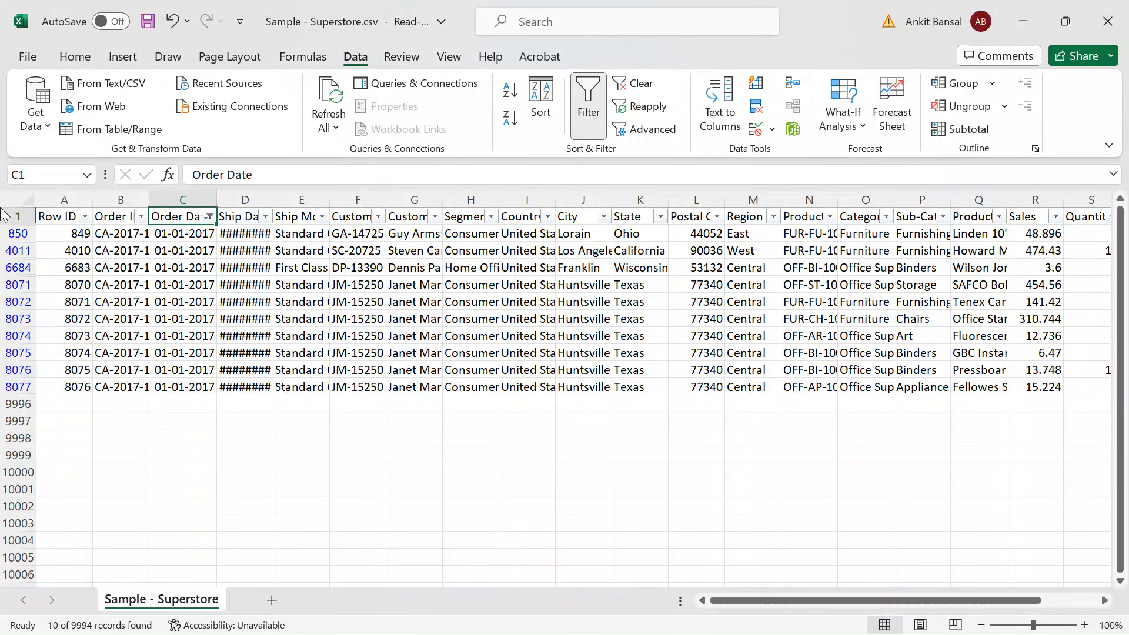
Copy the header and filtered order rows from Excel and paste them into a new Notepad++ document.
{"action": "left_click_drag", "start_coordinate": [11, 216], "coordinate": [11, 387]}
{"action": "key", "text": "ctrl+c"}
{"action": "key", "text": "alt+Tab"}
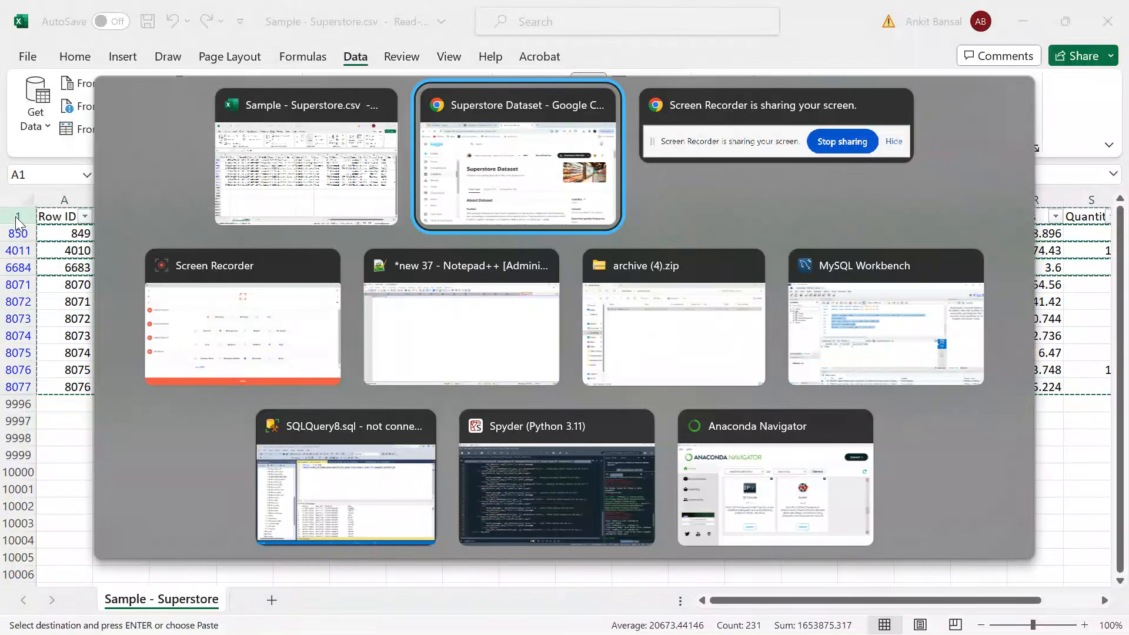
{"action": "key", "text": "alt+Tab"}
{"action": "key", "text": "alt+Tab"}
{"action": "key", "text": "alt+Tab"}
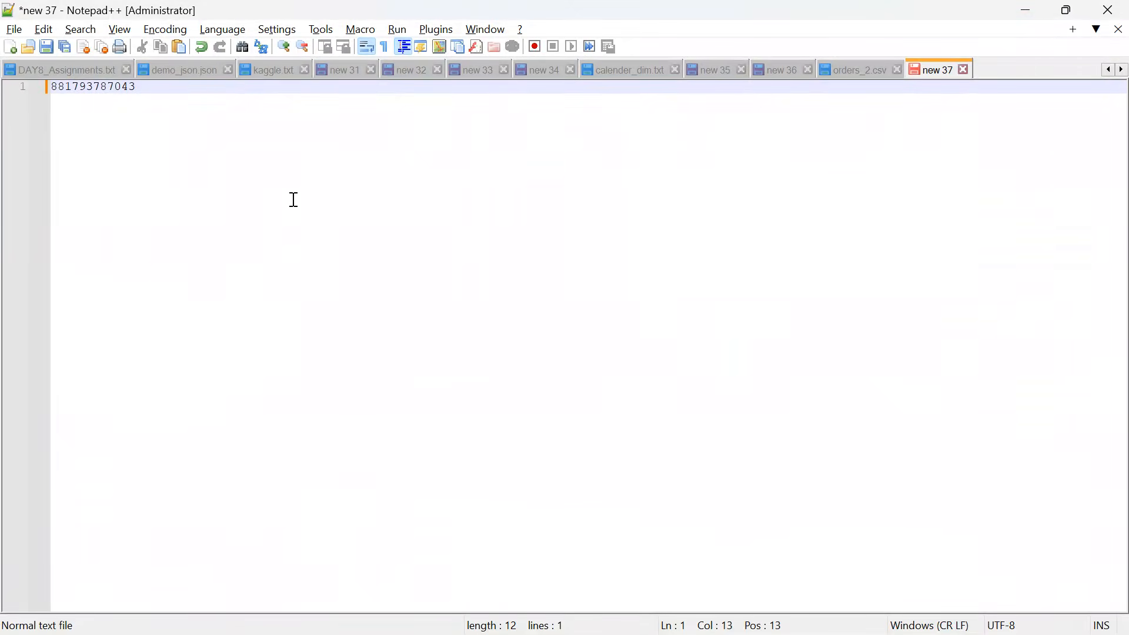
{"action": "double_click", "coordinate": [1004, 69]}
{"action": "key", "text": "ctrl+v"}
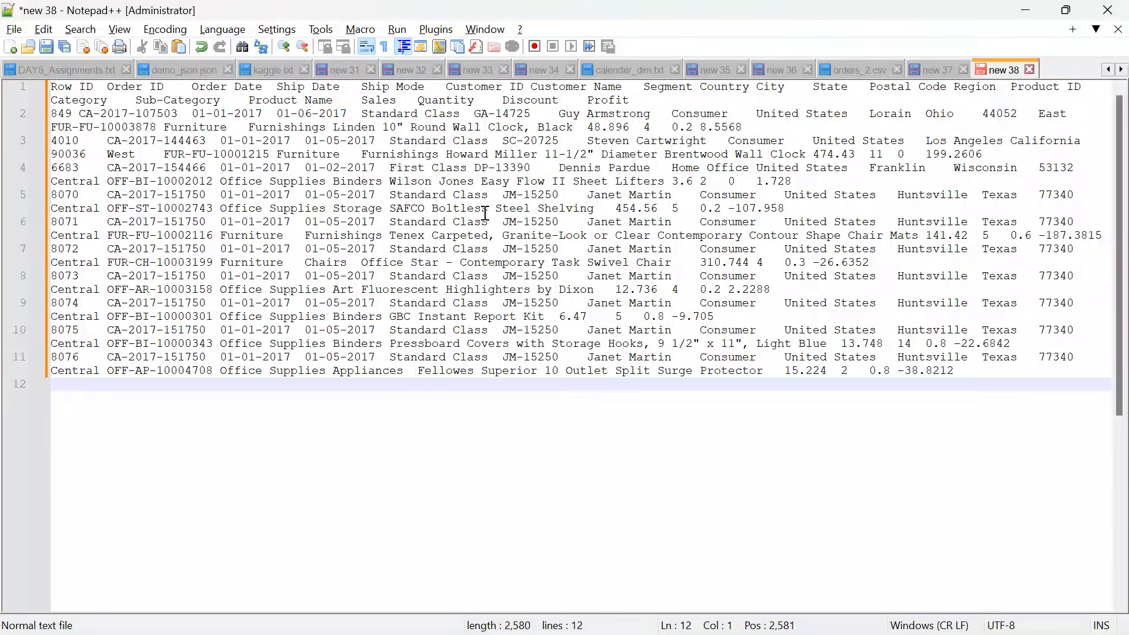
Check the delimiter between the pasted column headers and between the values in the data rows.
{"action": "double_click", "coordinate": [181, 88]}
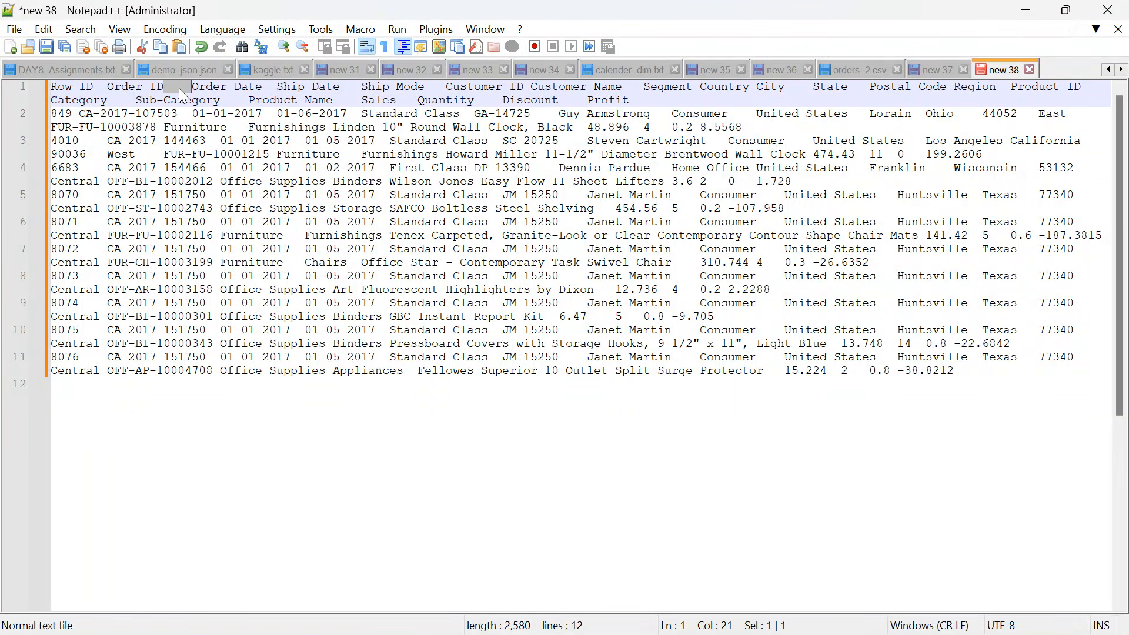
{"action": "double_click", "coordinate": [98, 88]}
{"action": "double_click", "coordinate": [98, 142]}
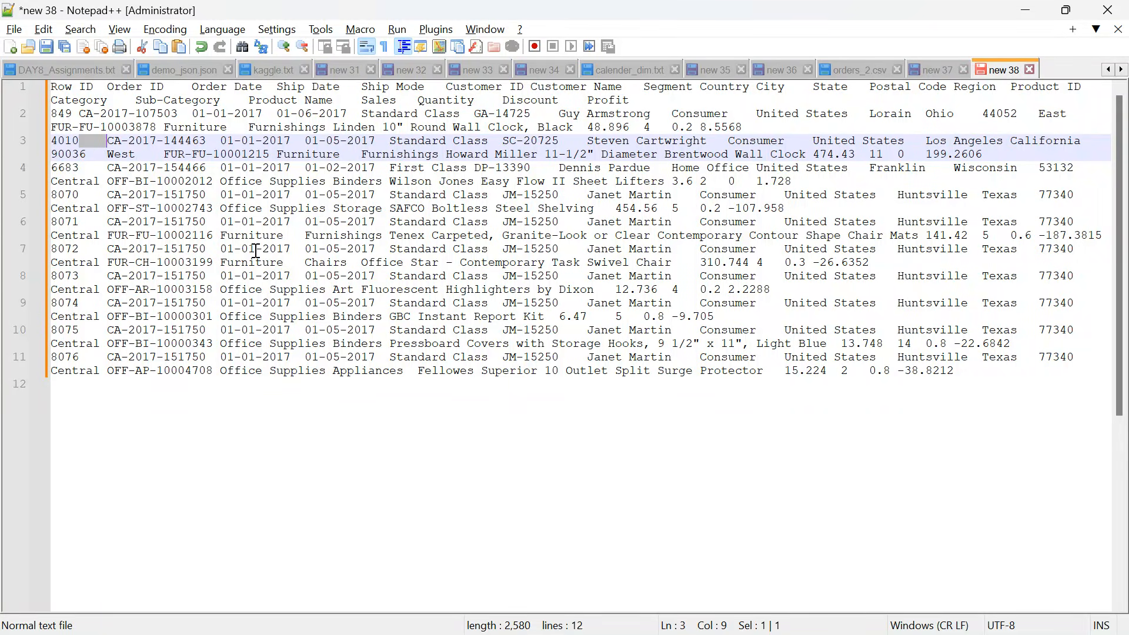
Start saving the new document in the projects folder under Documents.
{"action": "key", "text": "ctrl+s"}
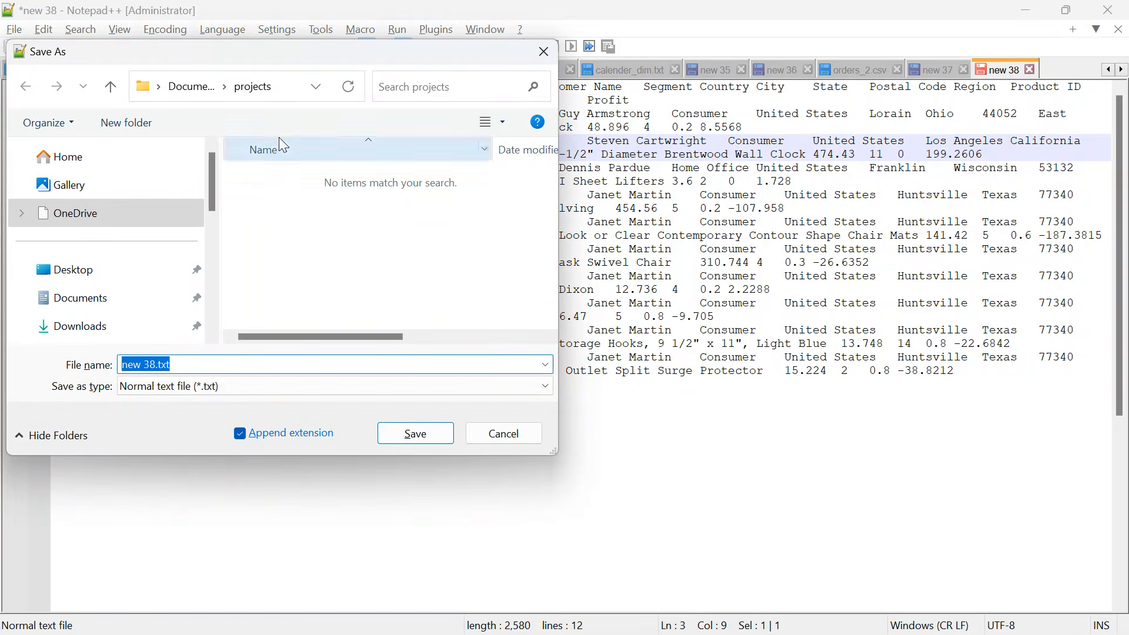
{"action": "left_click", "coordinate": [106, 298]}
{"action": "double_click", "coordinate": [292, 245]}
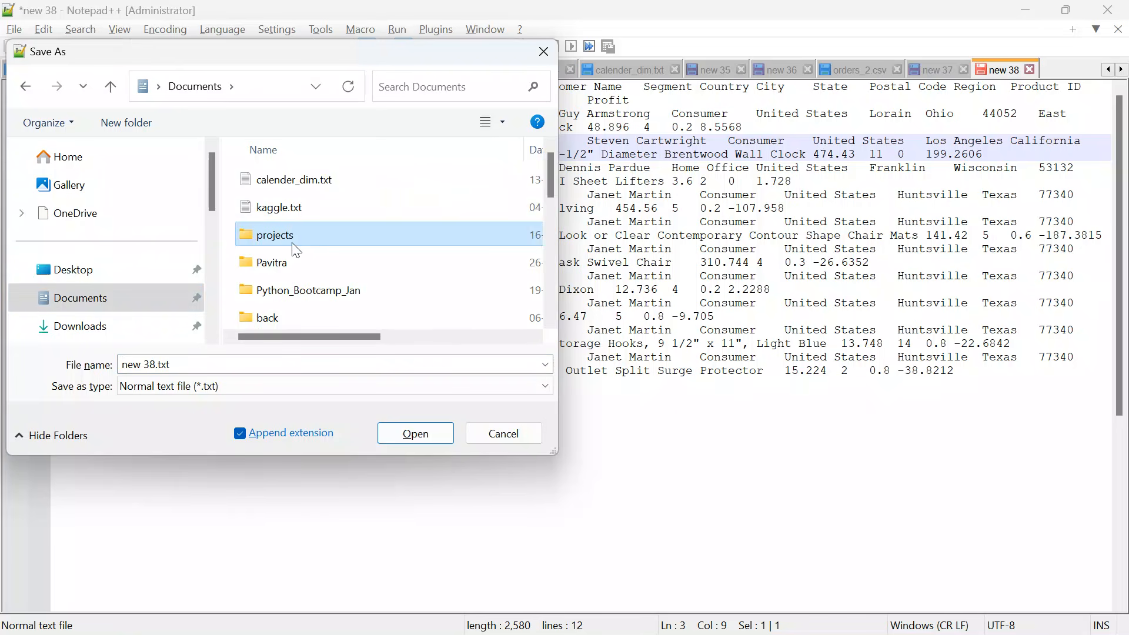
Enter orders.csv as the file name and set the save type to All types (*.*).
{"action": "left_click", "coordinate": [176, 360]}
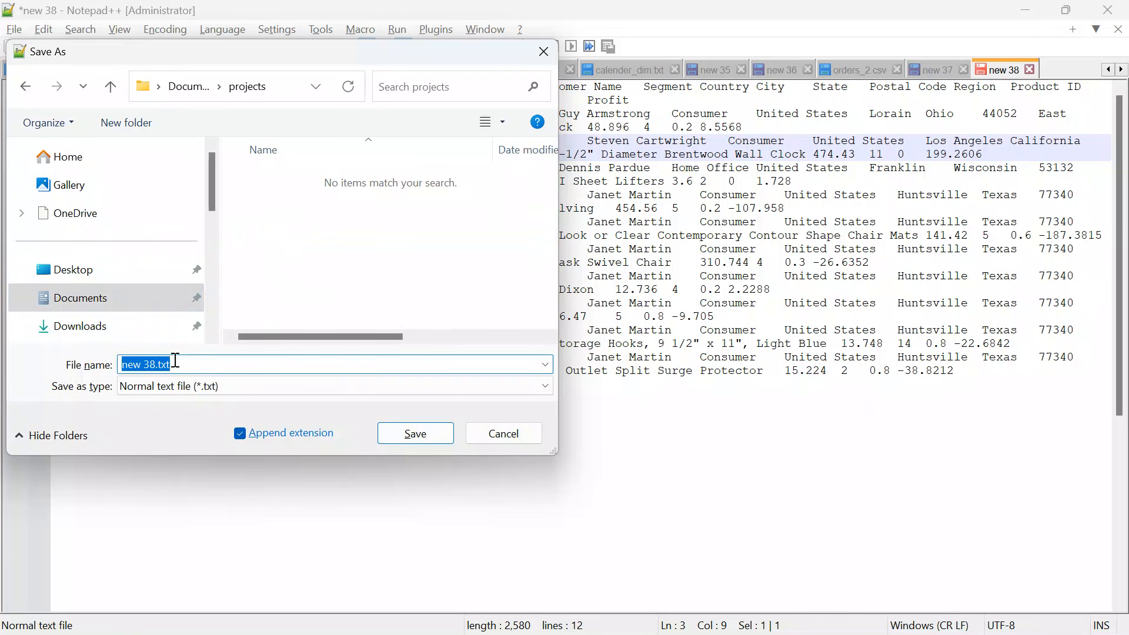
{"action": "type", "text": "orders.csv"}
{"action": "left_click", "coordinate": [189, 391]}
{"action": "scroll", "coordinate": [209, 136], "scroll_direction": "up", "scroll_amount": 1}
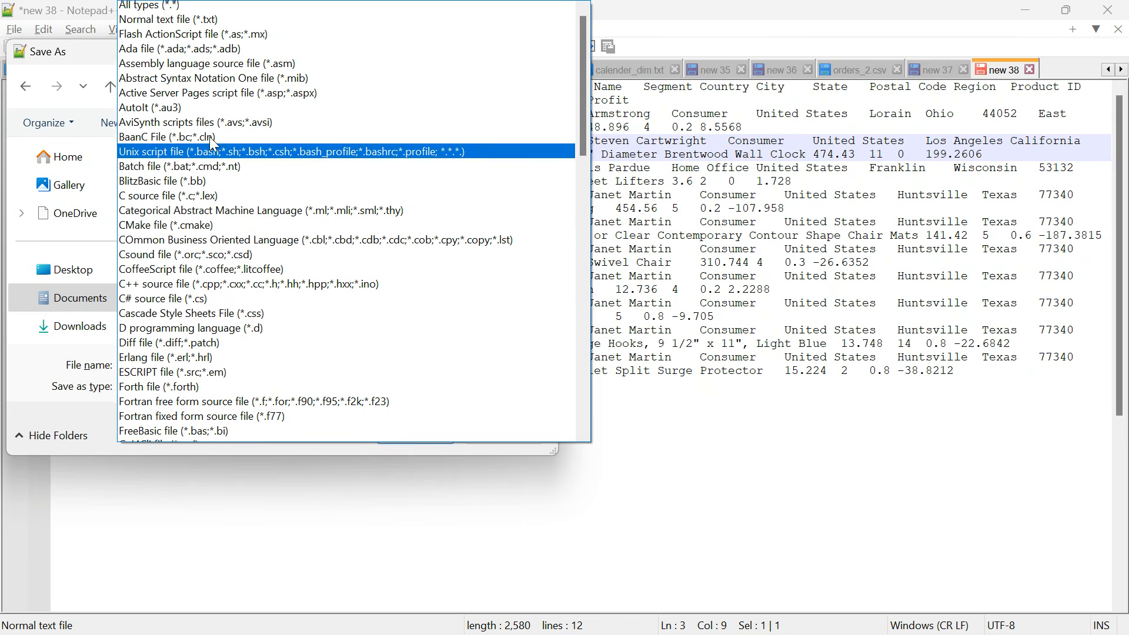
{"action": "left_click", "coordinate": [161, 8]}
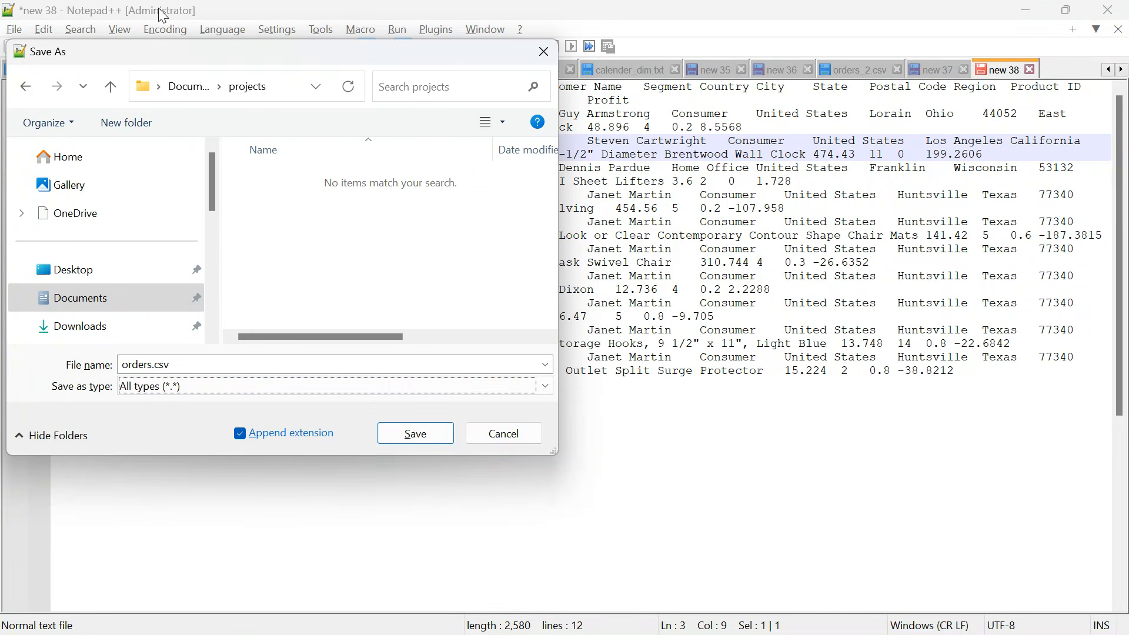
Change the file name to orders_1.csv and save it in the projects folder.
{"action": "left_click", "coordinate": [150, 369]}
{"action": "key", "text": "End"}
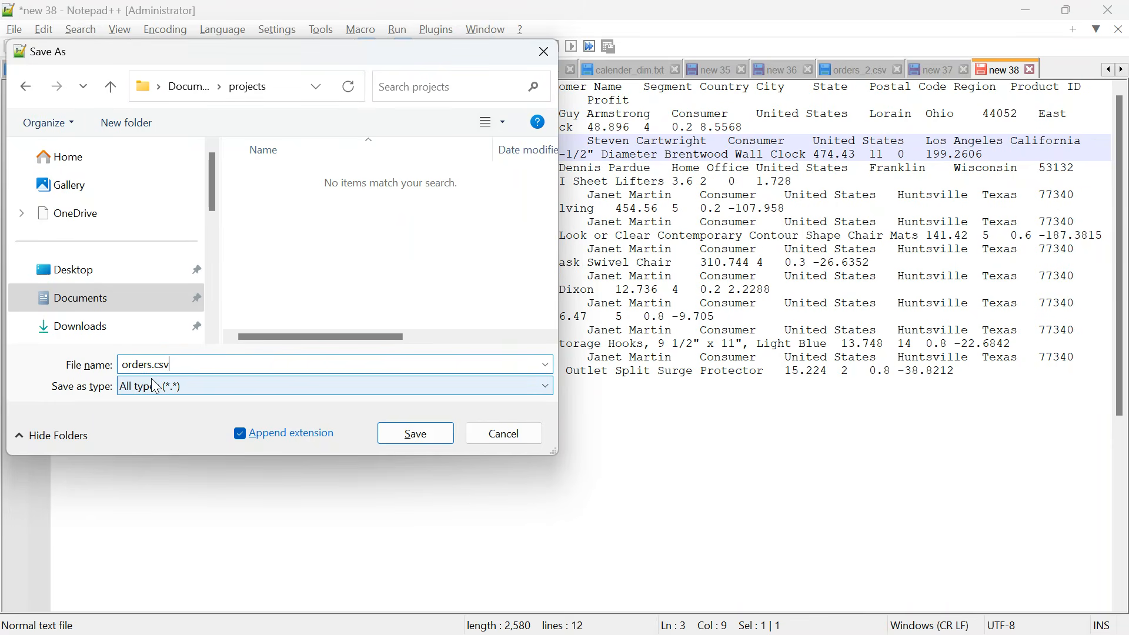
{"action": "key", "text": "Left"}
{"action": "key", "text": "Left"}
{"action": "key", "text": "Left"}
{"action": "key", "text": "Left"}
{"action": "type", "text": "_1"}
{"action": "left_click", "coordinate": [445, 442]}
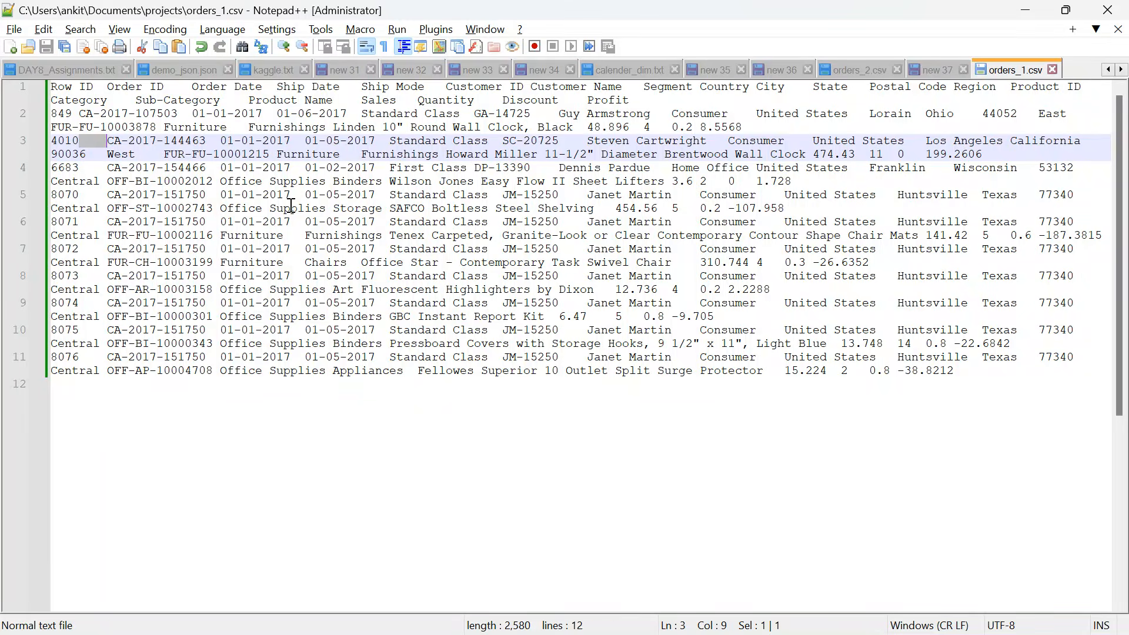
Switch to Chrome and return to the orders folder of the namastesql S3 bucket.
{"action": "key", "text": "alt+Tab"}
{"action": "key", "text": "alt+Tab"}
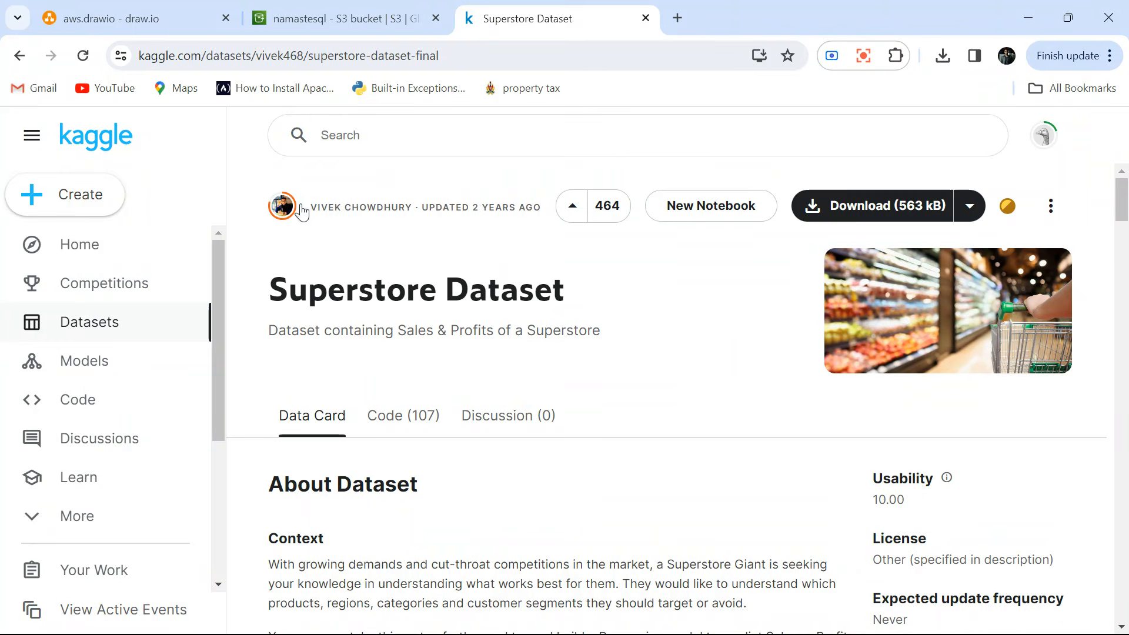
{"action": "left_click", "coordinate": [312, 23]}
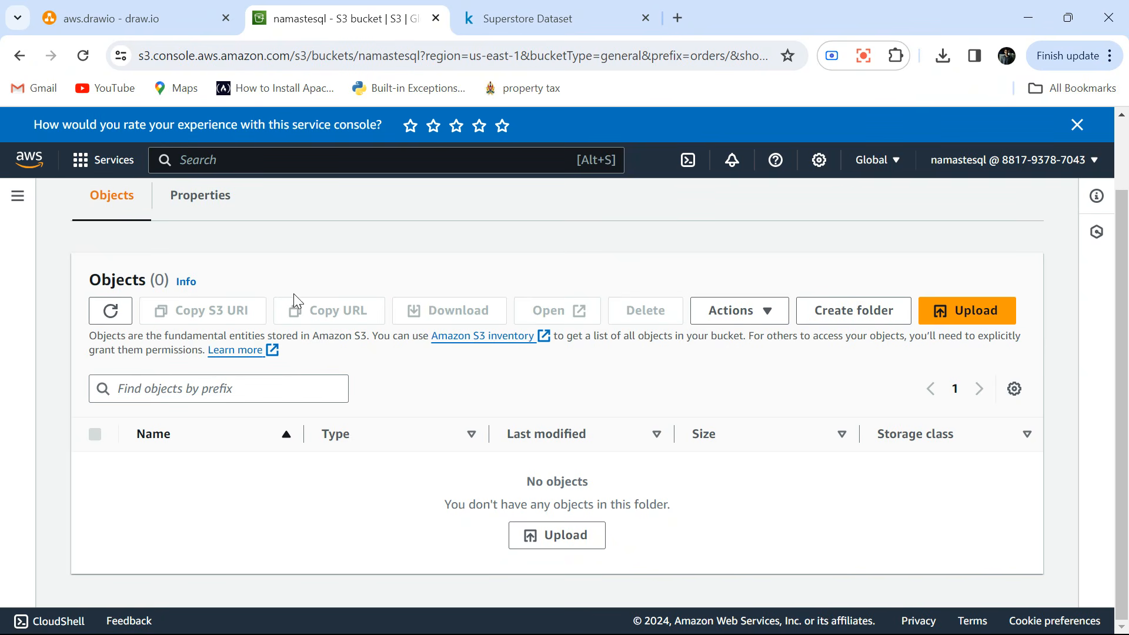
{"action": "scroll", "coordinate": [412, 388], "scroll_direction": "up", "scroll_amount": 3}
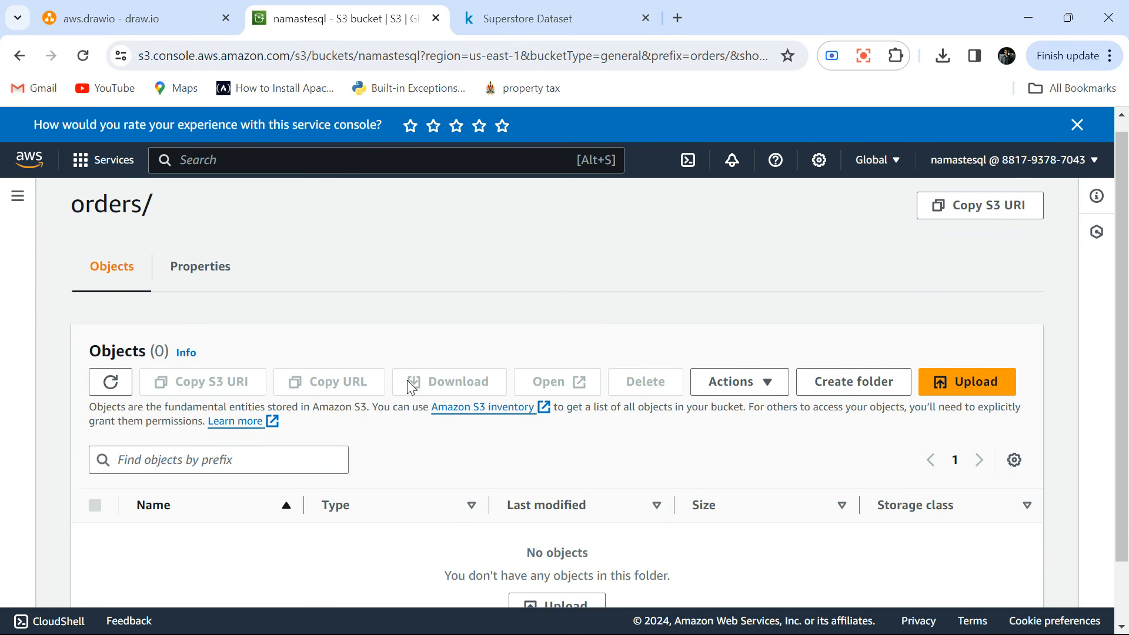
{"action": "scroll", "coordinate": [406, 381], "scroll_direction": "down", "scroll_amount": 1}
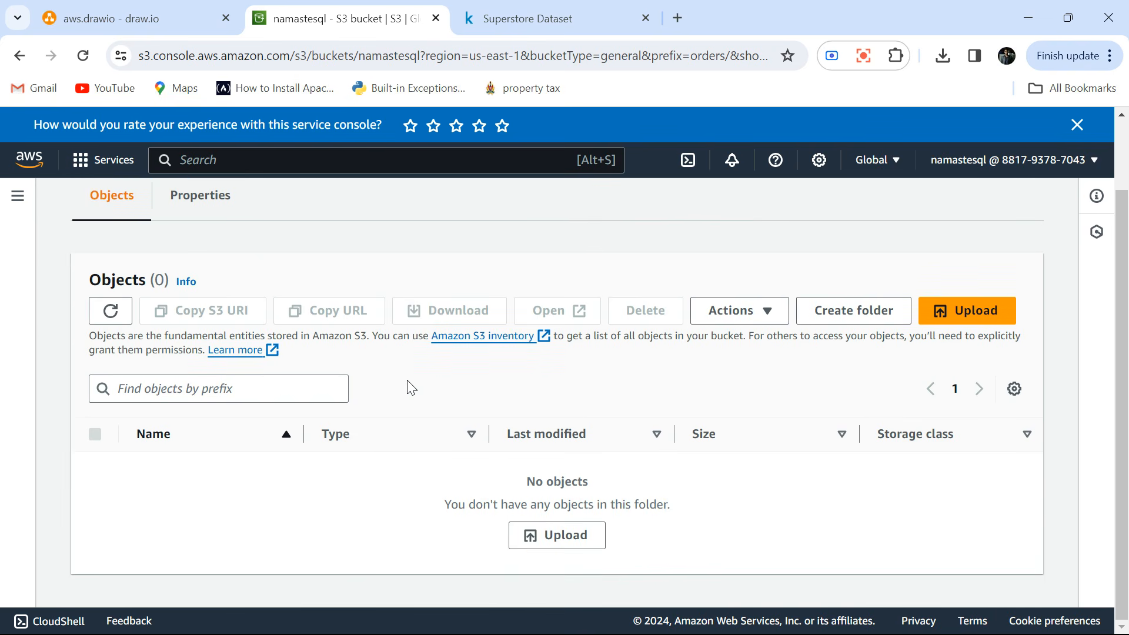
{"action": "key", "text": "alt+Tab"}
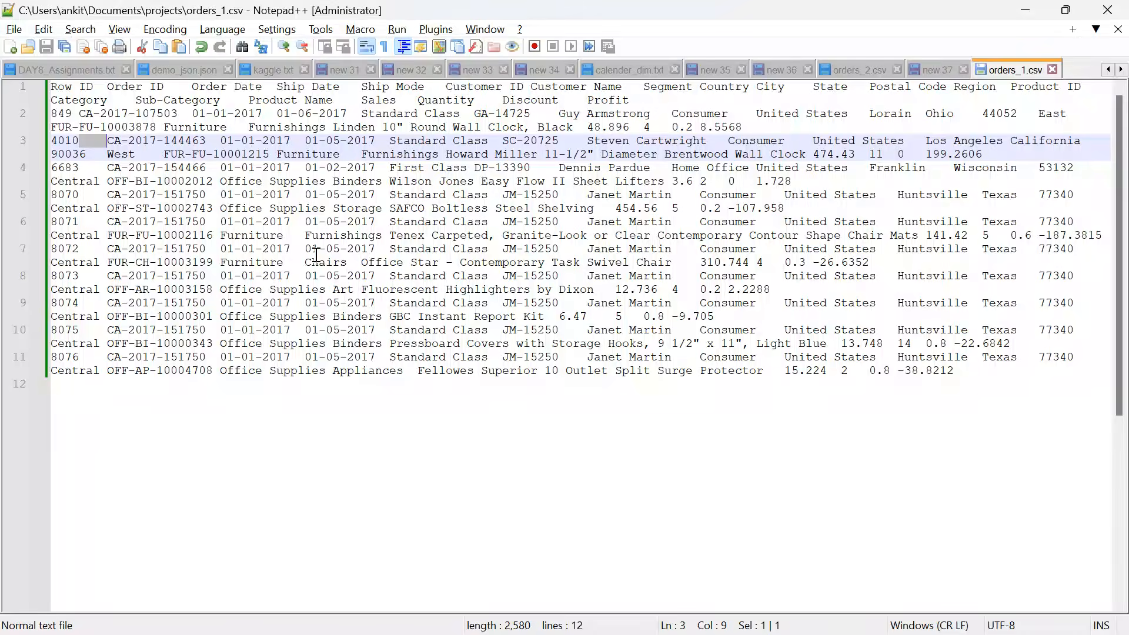
{"action": "key", "text": "alt+Tab"}
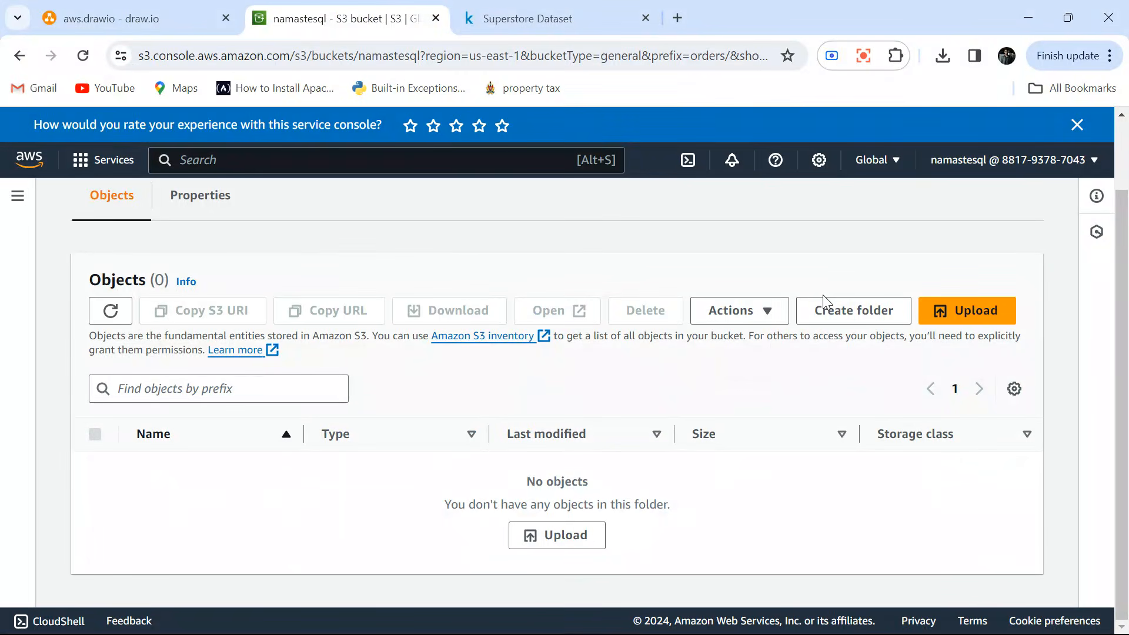
Create a folder named snapshot_day=2017-01-01 inside the orders folder without specifying an encryption key.
{"action": "left_click", "coordinate": [841, 306]}
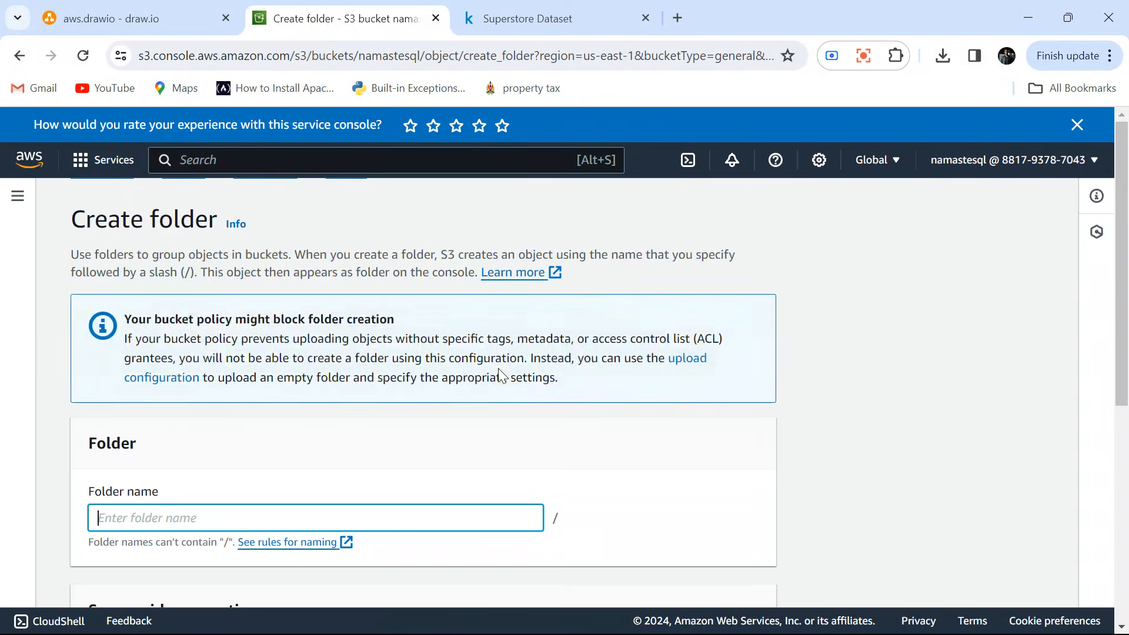
{"action": "type", "text": "sna"}
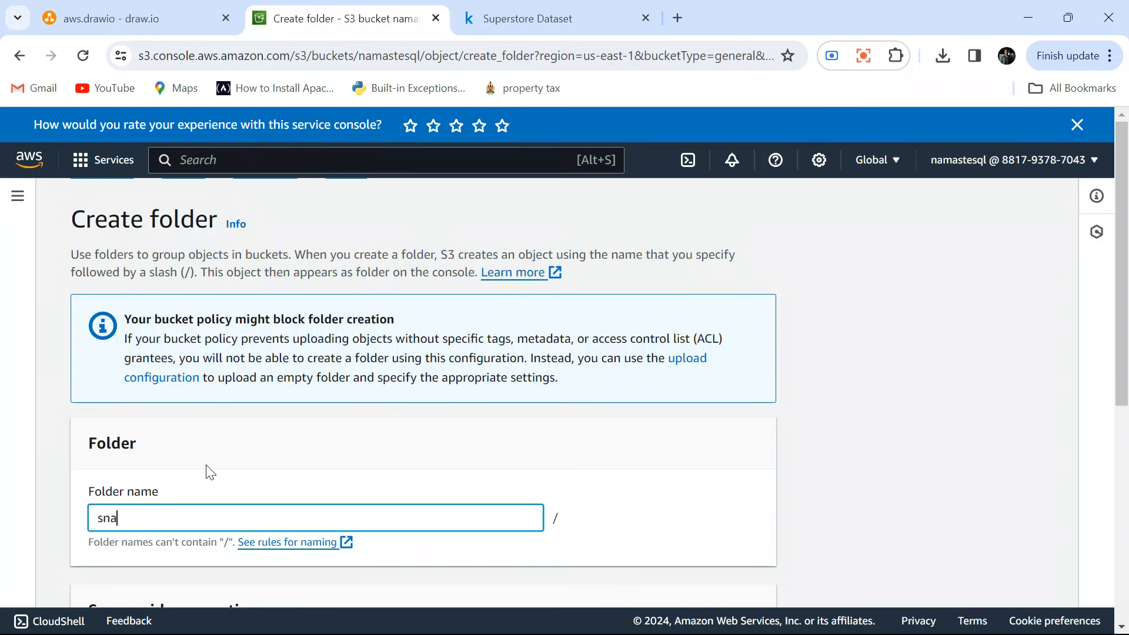
{"action": "type", "text": "pshot_day="}
{"action": "key", "text": "alt+Tab"}
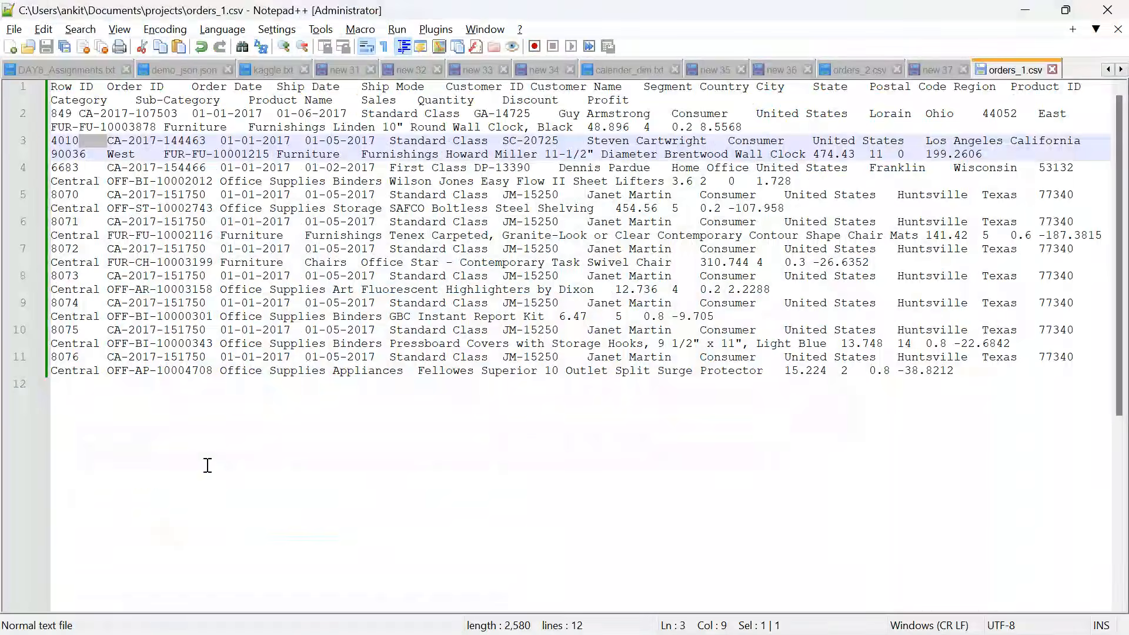
{"action": "key", "text": "alt+Tab"}
{"action": "type", "text": "201"}
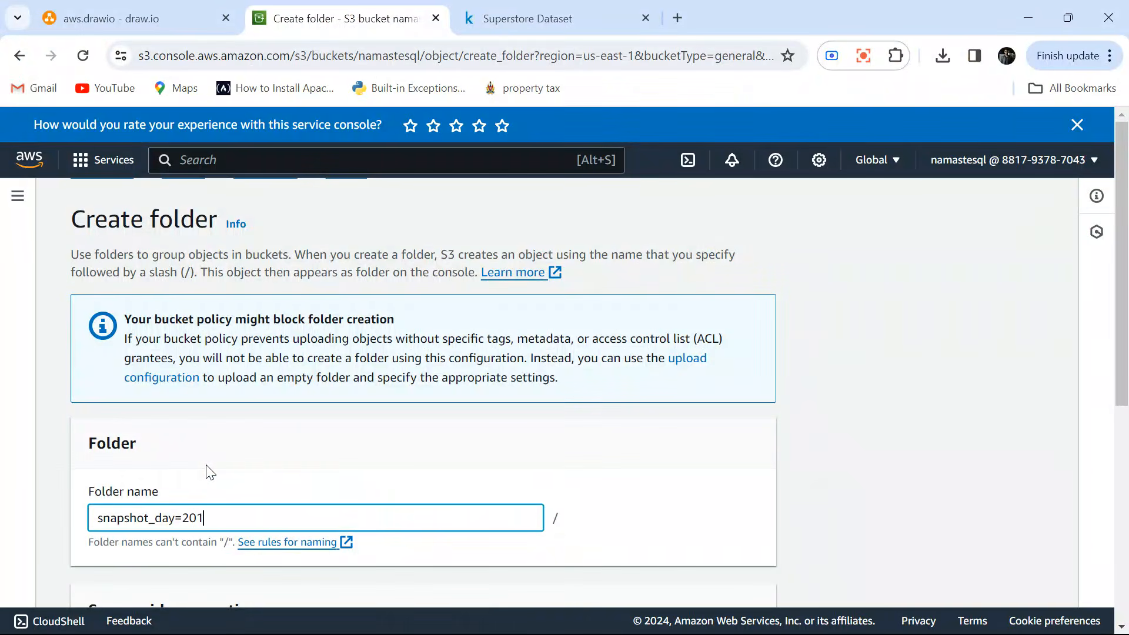
{"action": "type", "text": "7-01-01"}
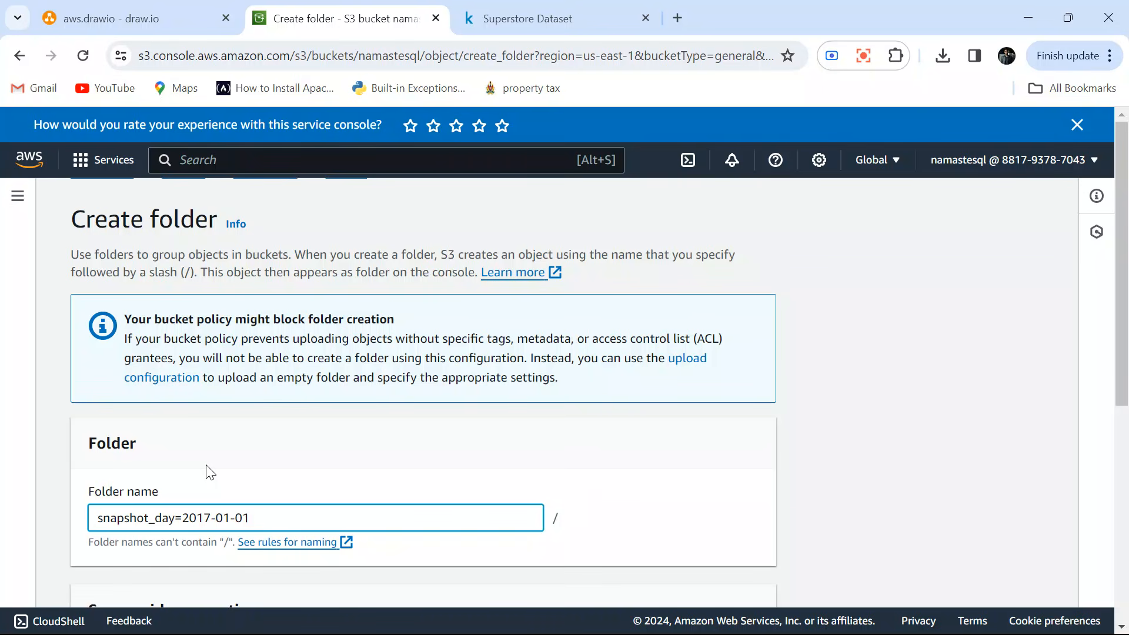
{"action": "scroll", "coordinate": [211, 472], "scroll_direction": "down", "scroll_amount": 3}
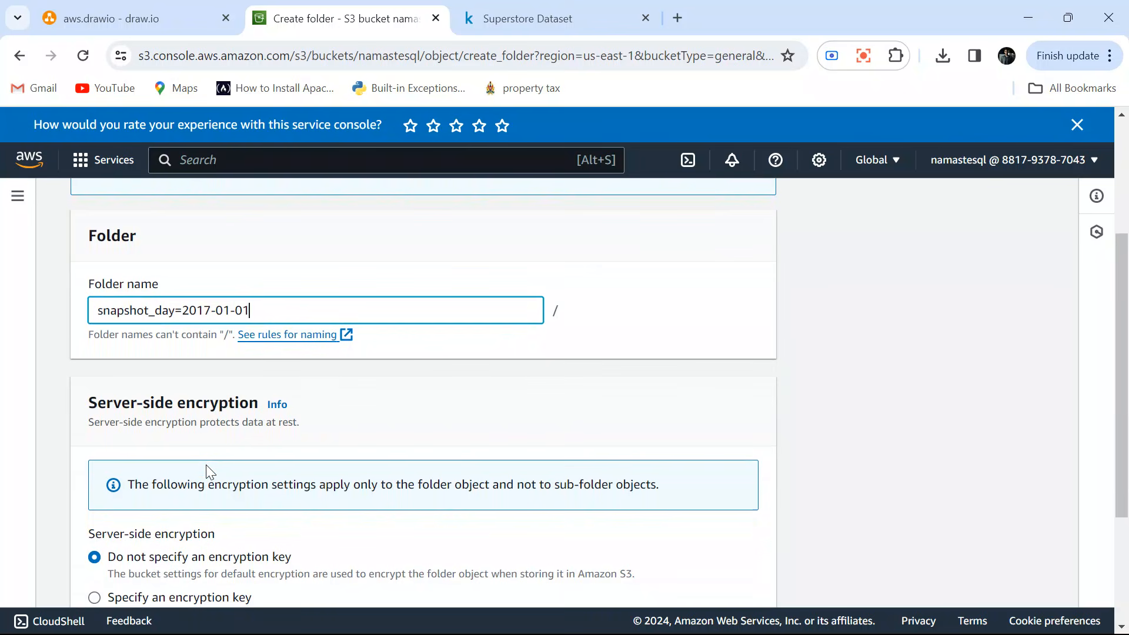
{"action": "scroll", "coordinate": [211, 472], "scroll_direction": "down", "scroll_amount": 3}
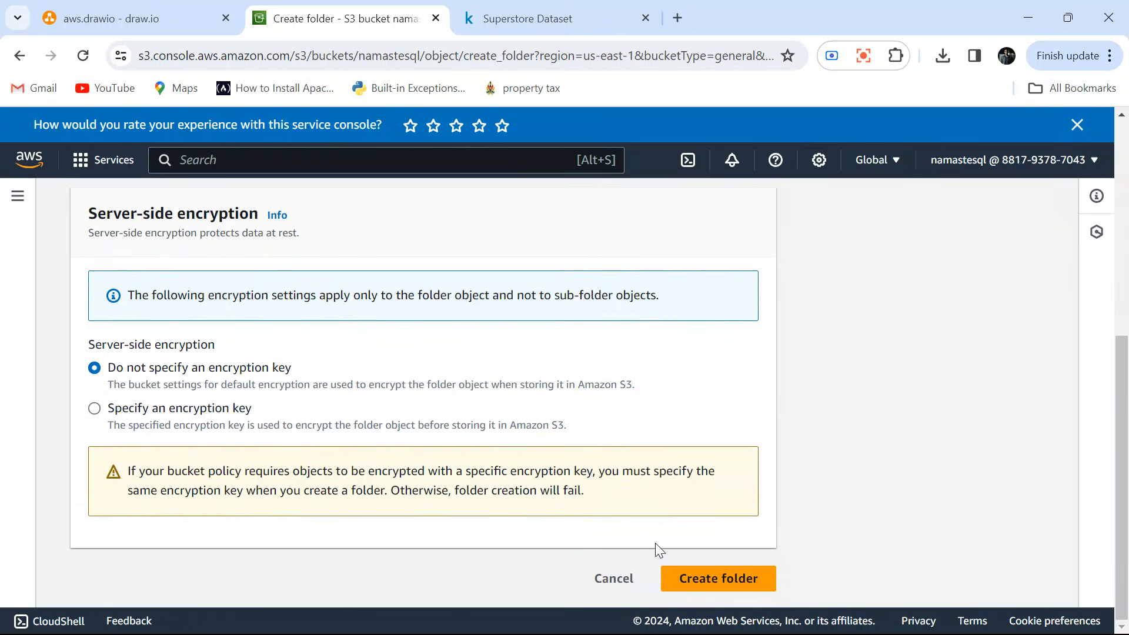
{"action": "left_click", "coordinate": [747, 579]}
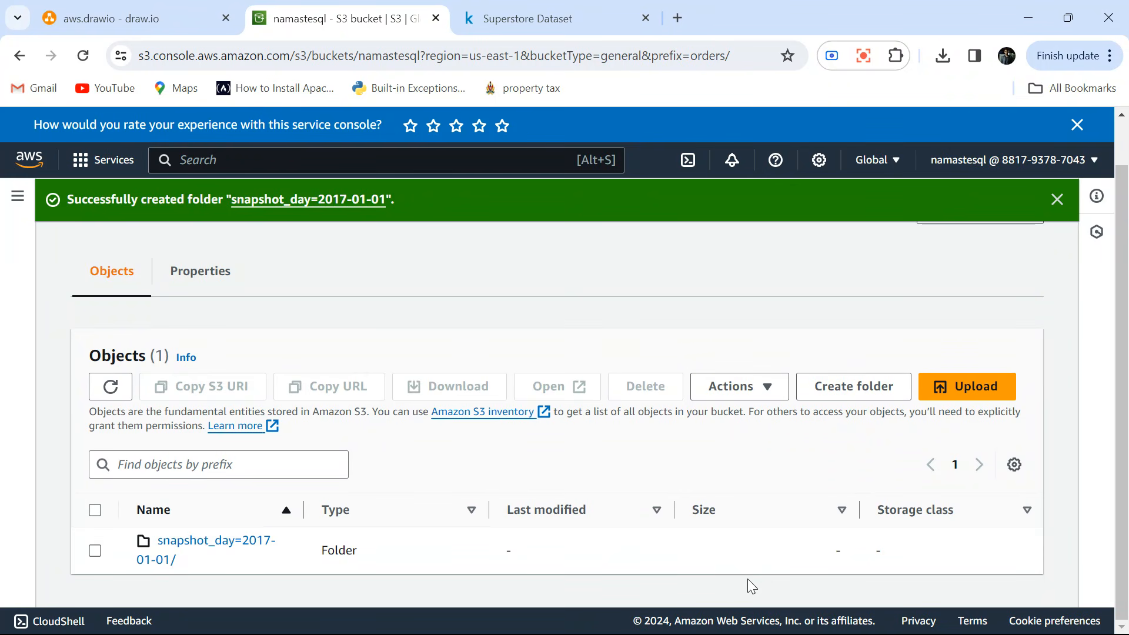
Open the snapshot_day=2017-01-01 folder and add orders_1.csv from the projects folder to a new upload.
{"action": "left_click", "coordinate": [214, 549]}
{"action": "scroll", "coordinate": [299, 493], "scroll_direction": "down", "scroll_amount": 1}
{"action": "scroll", "coordinate": [297, 488], "scroll_direction": "up", "scroll_amount": 2}
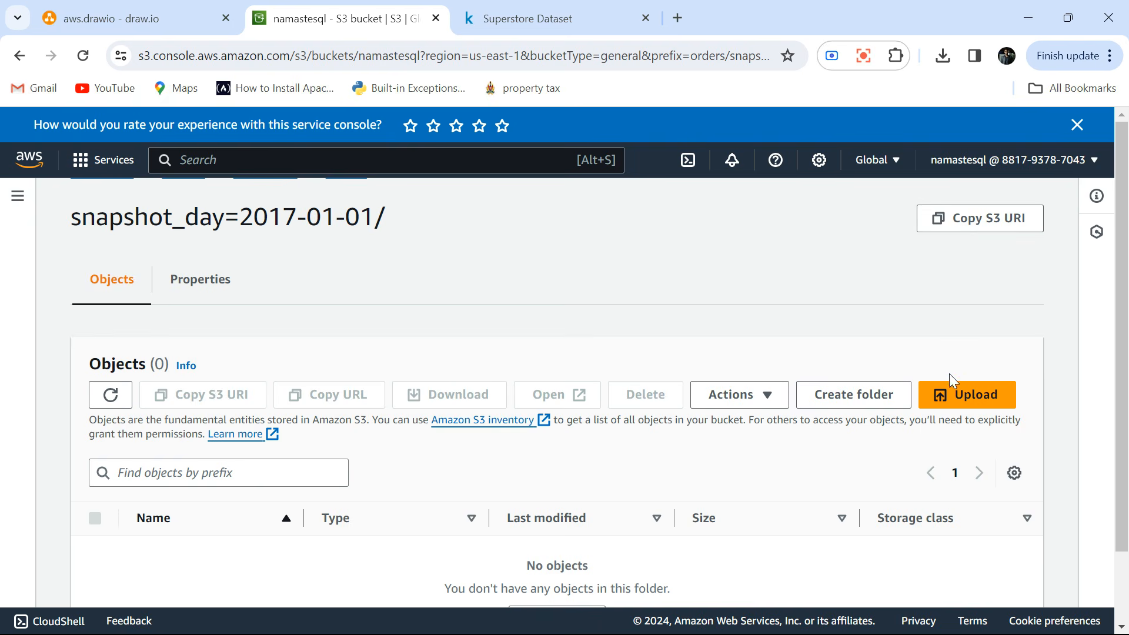
{"action": "left_click", "coordinate": [956, 391]}
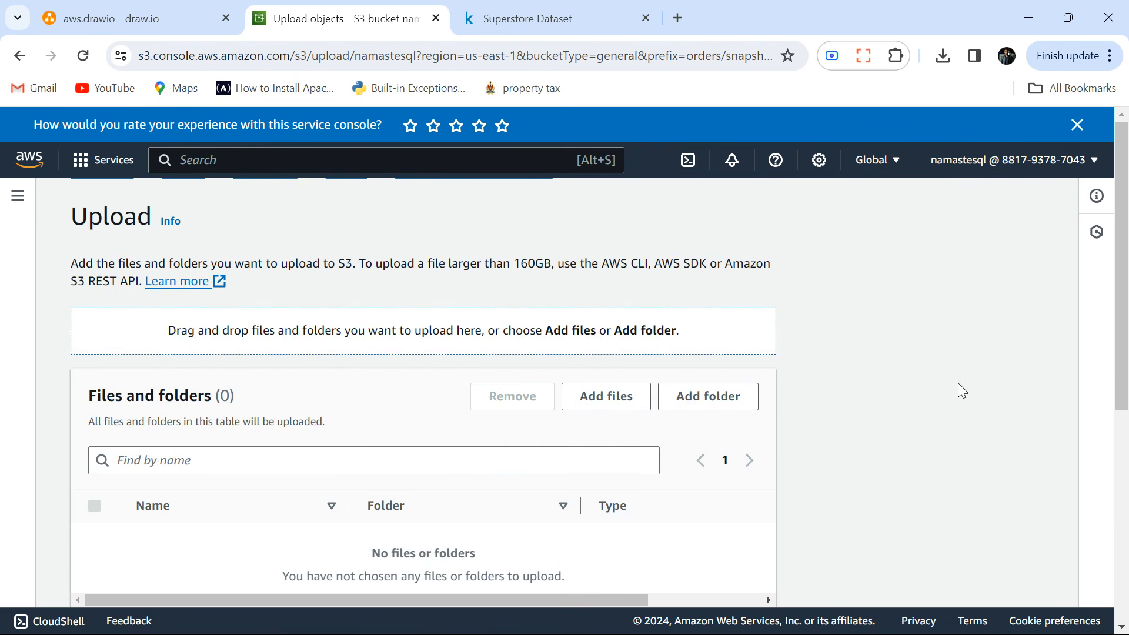
{"action": "left_click", "coordinate": [585, 395]}
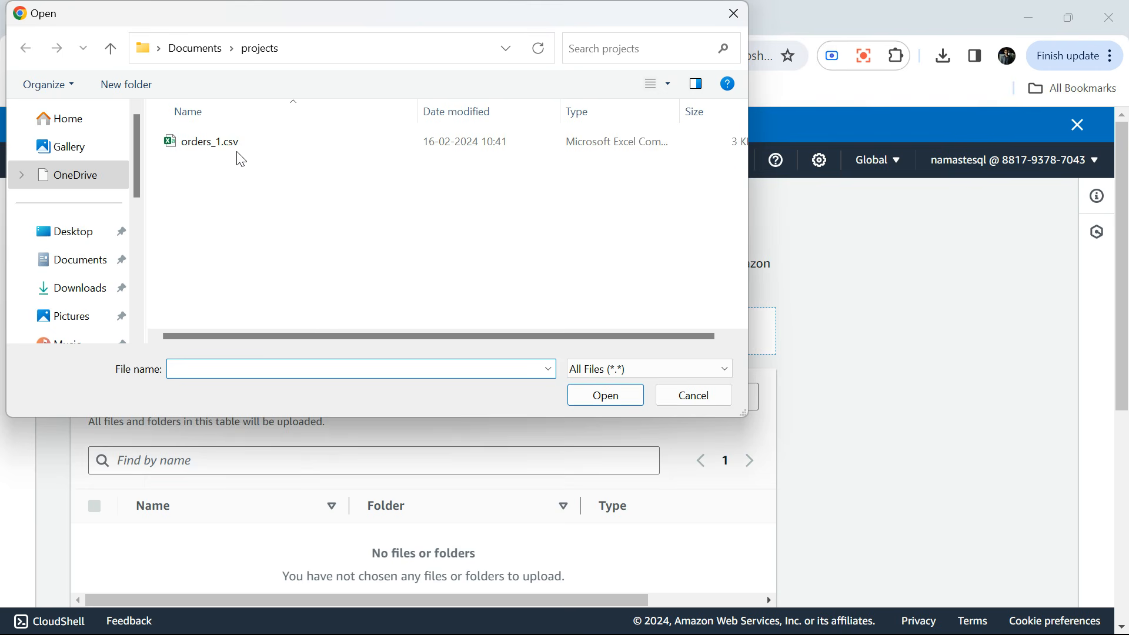
{"action": "left_click", "coordinate": [212, 134]}
{"action": "double_click", "coordinate": [214, 136]}
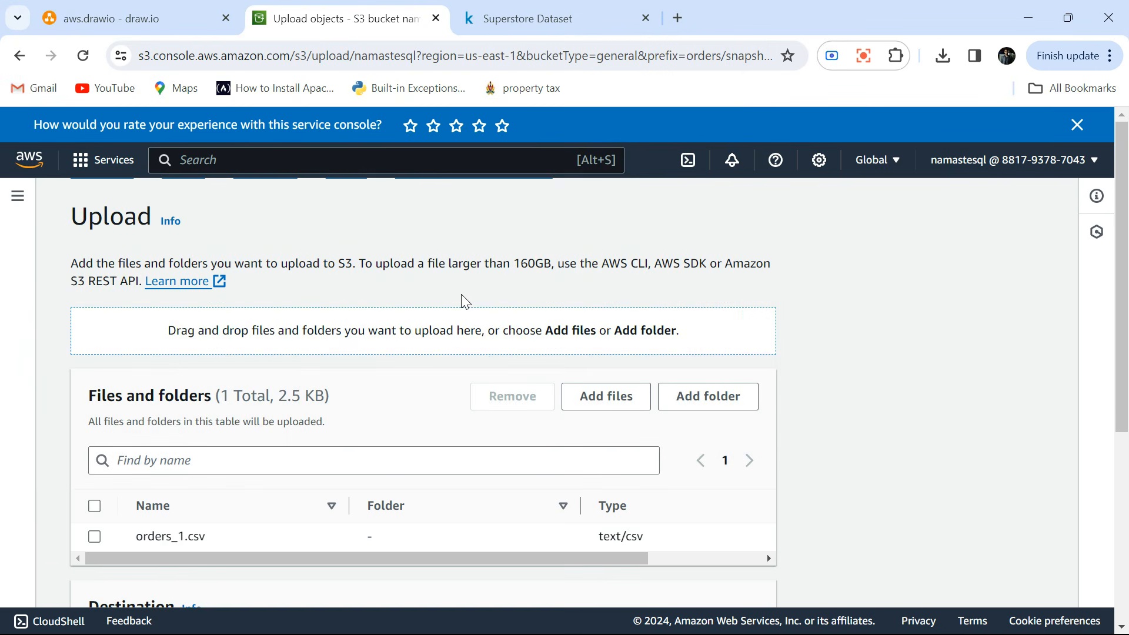
Upload the added orders file to the snapshot folder and close the upload status page.
{"action": "scroll", "coordinate": [464, 301], "scroll_direction": "down", "scroll_amount": 5}
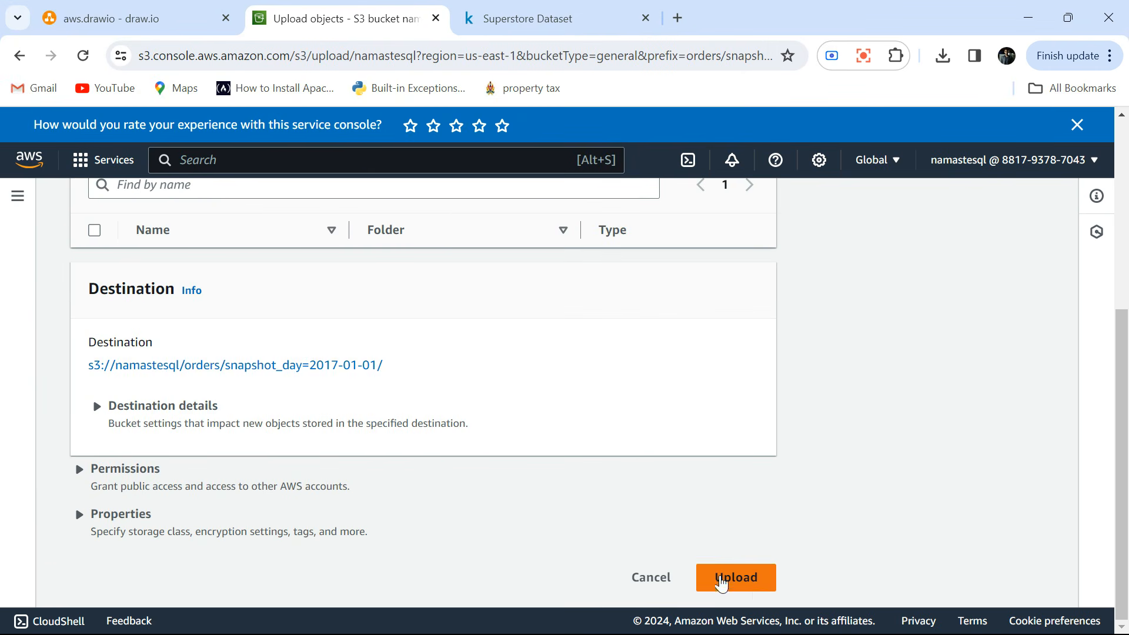
{"action": "left_click", "coordinate": [747, 593]}
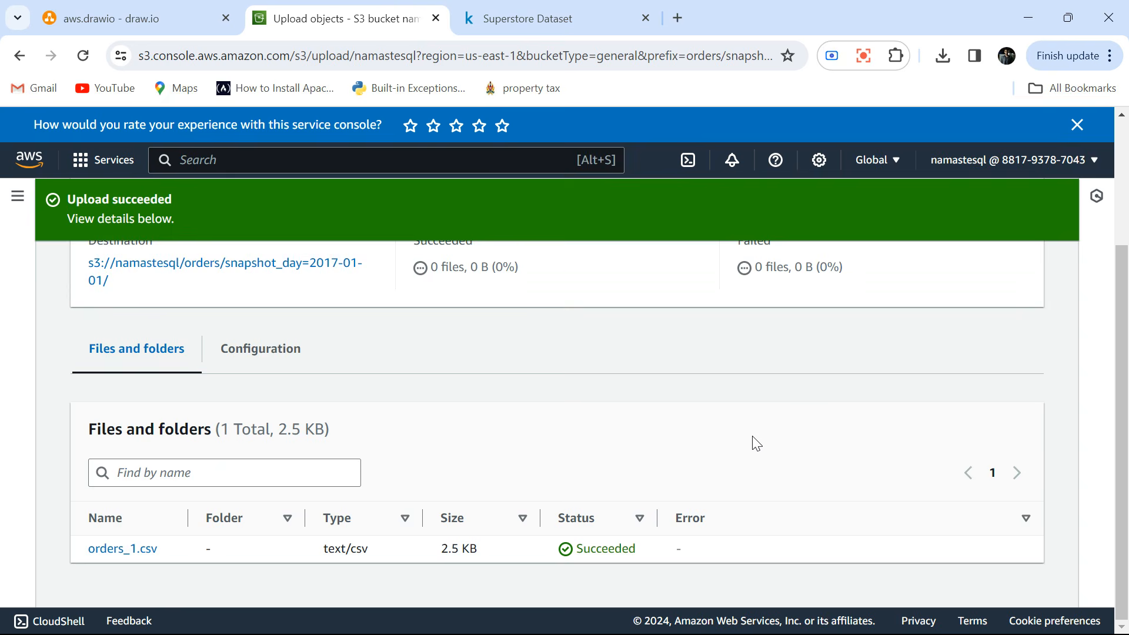
{"action": "scroll", "coordinate": [757, 444], "scroll_direction": "up", "scroll_amount": 3}
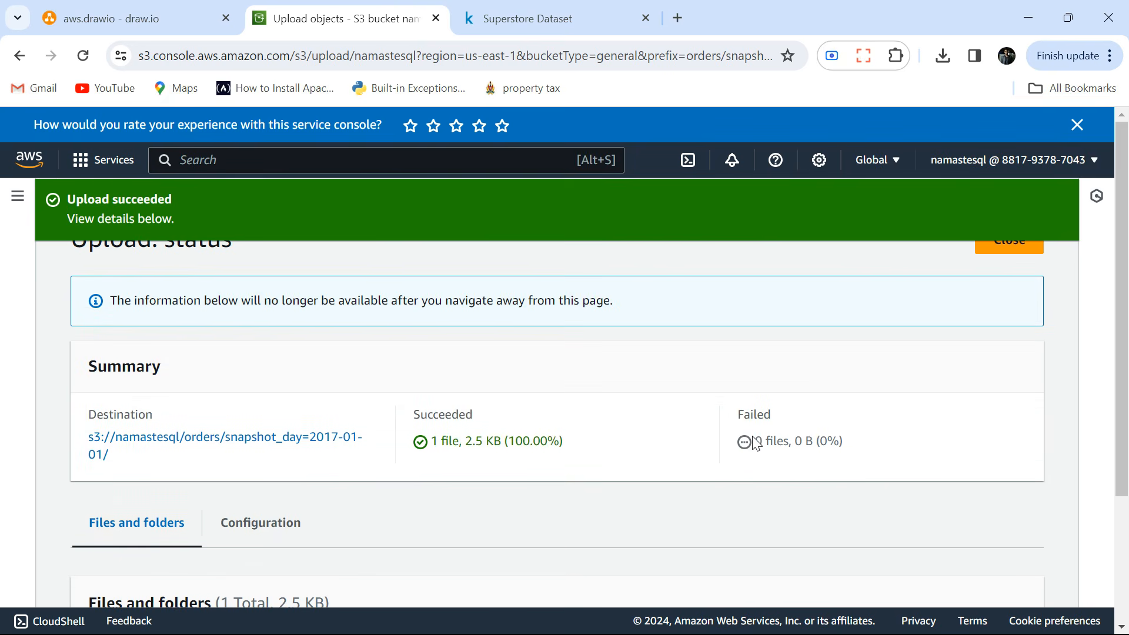
{"action": "left_click", "coordinate": [1019, 250]}
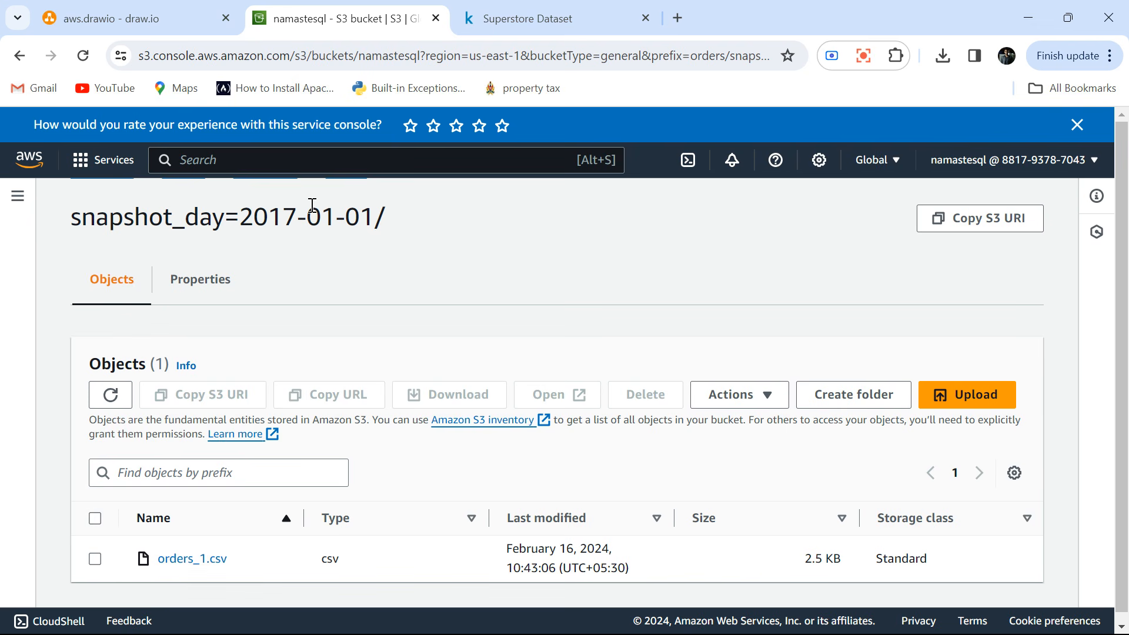
Search the AWS services for glue and open AWS Glue in a new browser tab.
{"action": "left_click", "coordinate": [242, 167]}
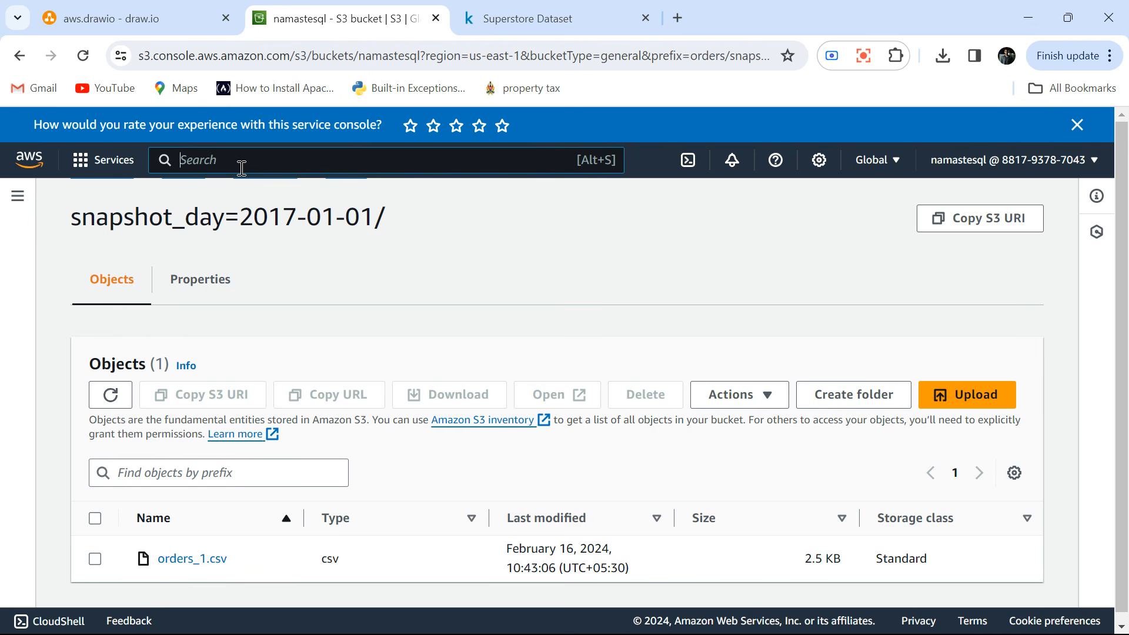
{"action": "type", "text": "glue"}
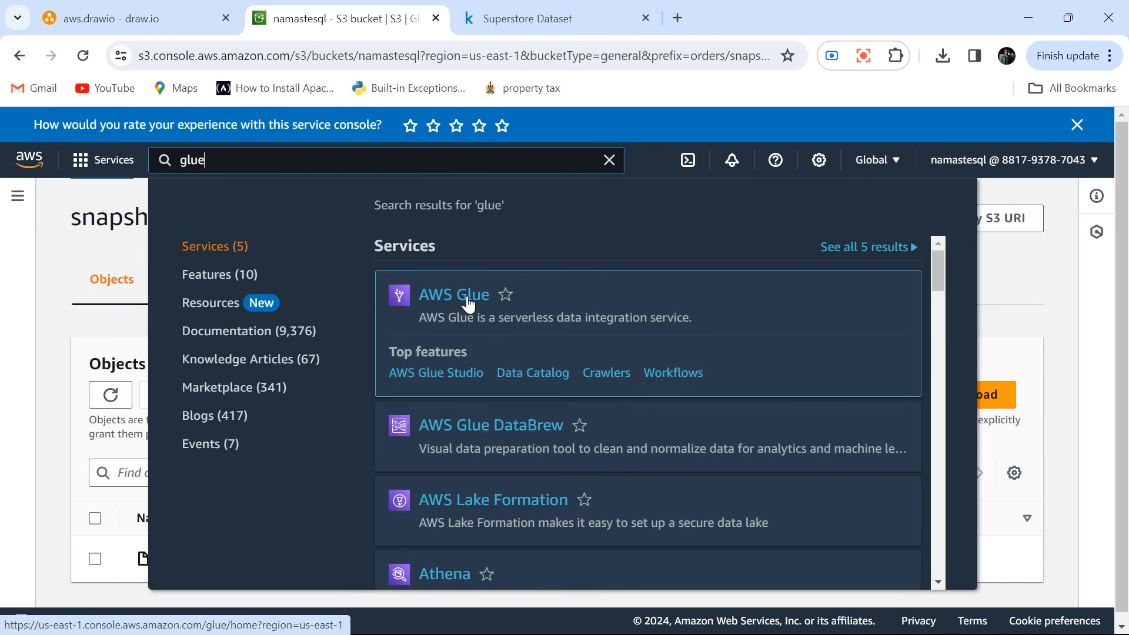
{"action": "middle_click", "coordinate": [468, 303]}
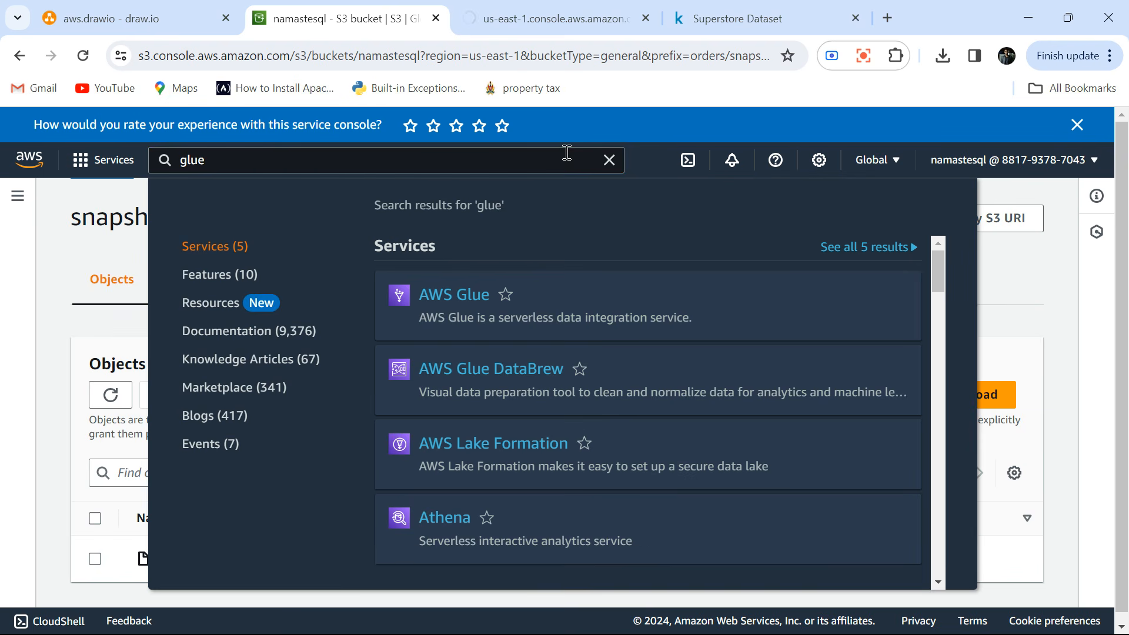
{"action": "left_click", "coordinate": [609, 160]}
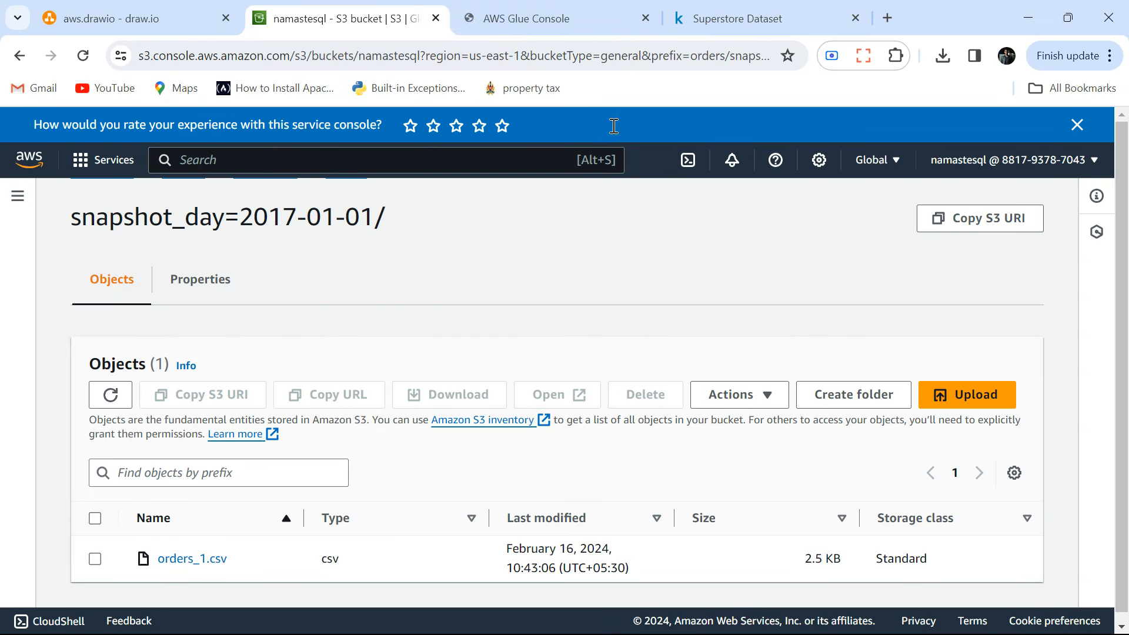
{"action": "left_click", "coordinate": [570, 17]}
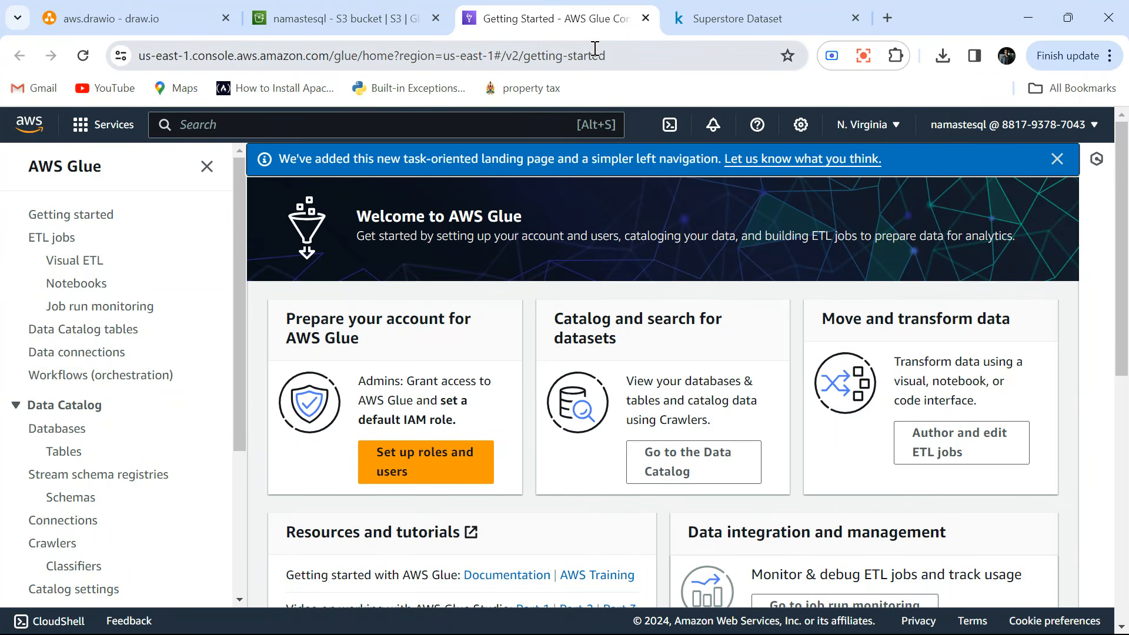
{"action": "left_click", "coordinate": [351, 19]}
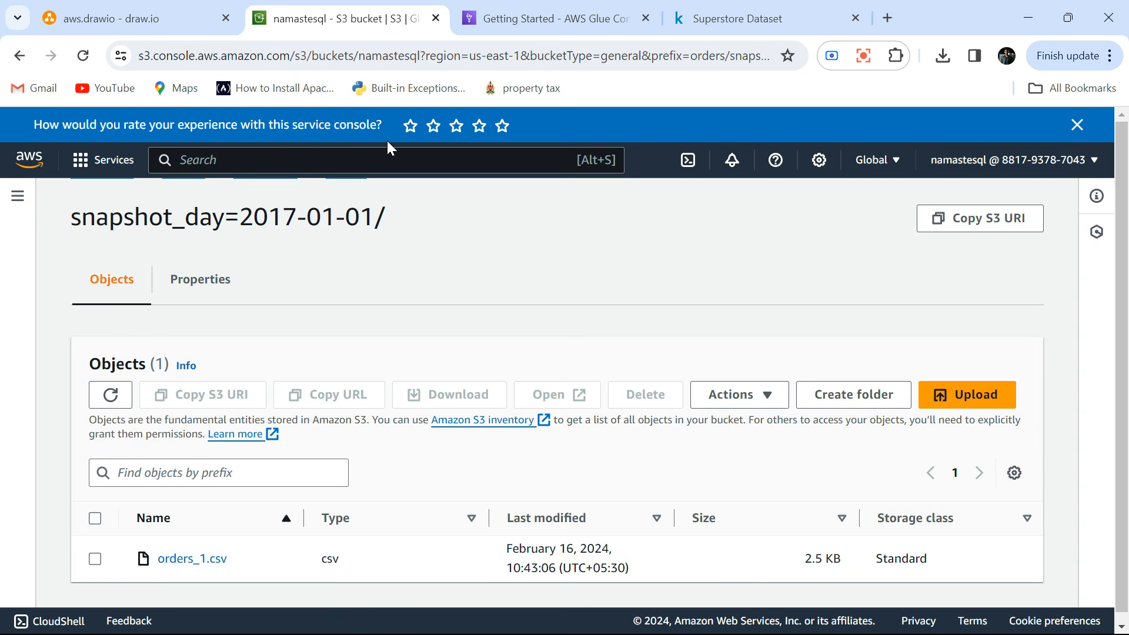
{"action": "left_click", "coordinate": [531, 14]}
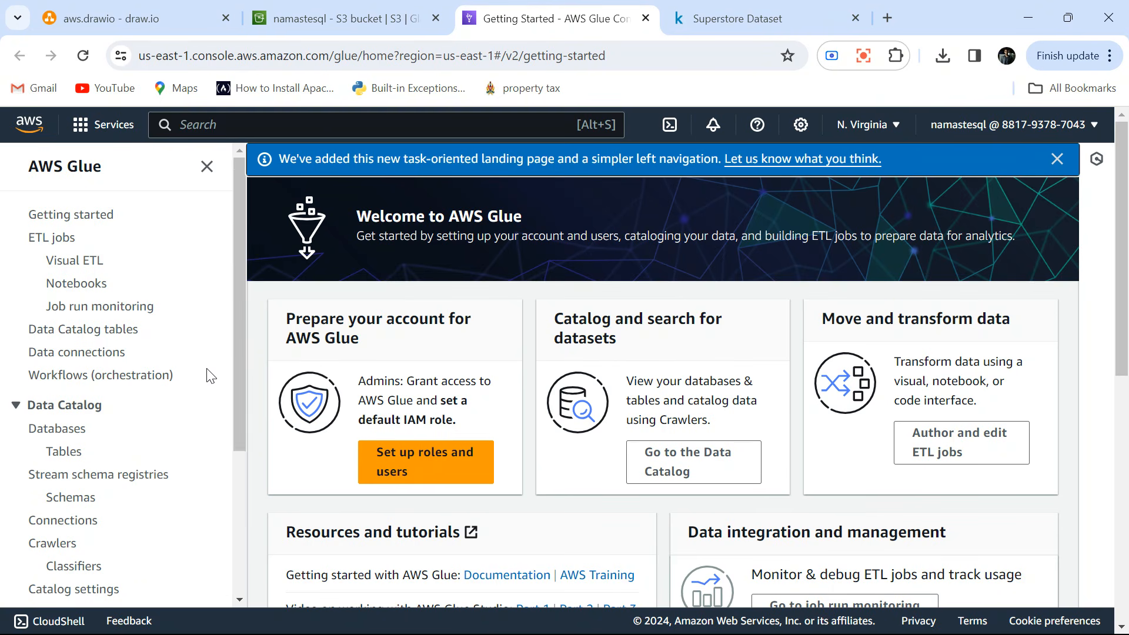
{"action": "scroll", "coordinate": [210, 371], "scroll_direction": "down", "scroll_amount": 2}
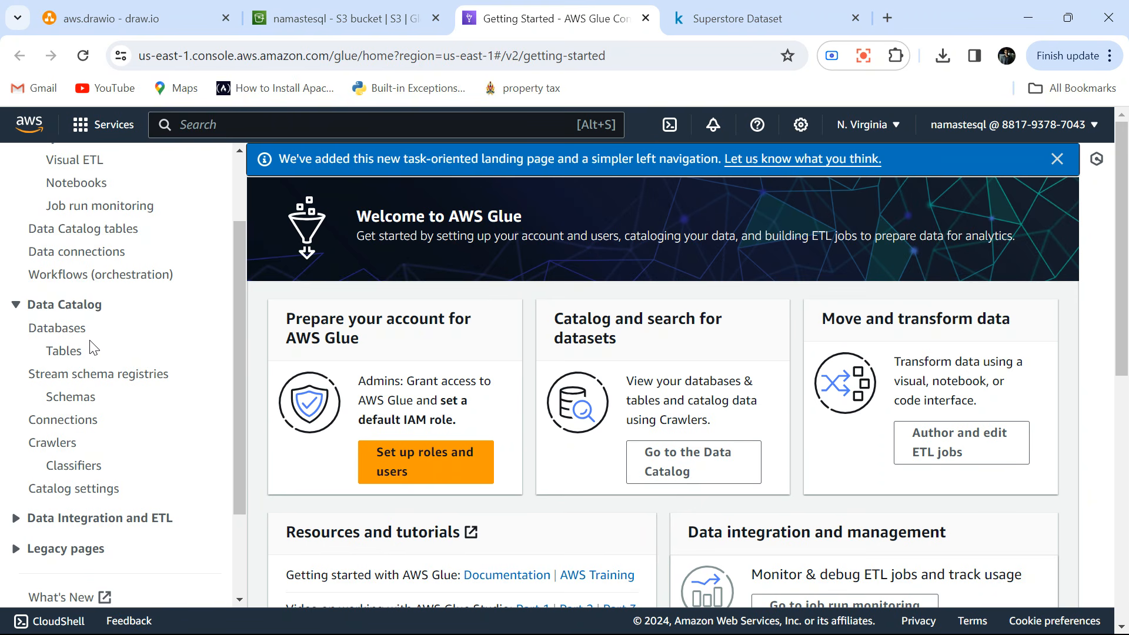
Create a Data Catalog database named db_namastesql, leaving its location and description empty.
{"action": "left_click", "coordinate": [57, 329]}
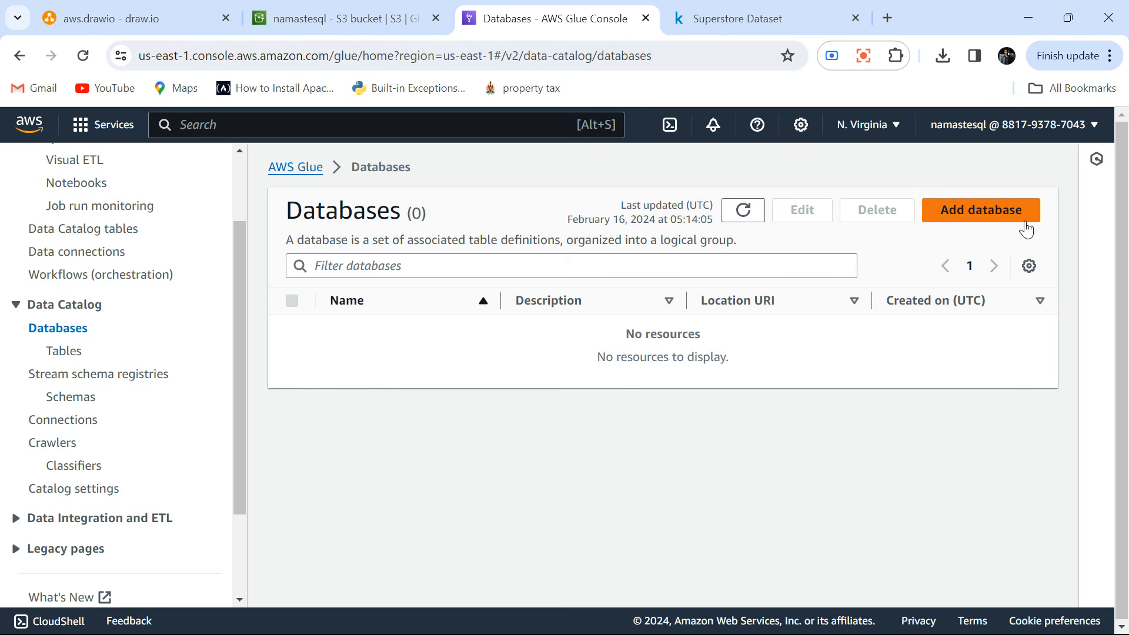
{"action": "left_click", "coordinate": [992, 213]}
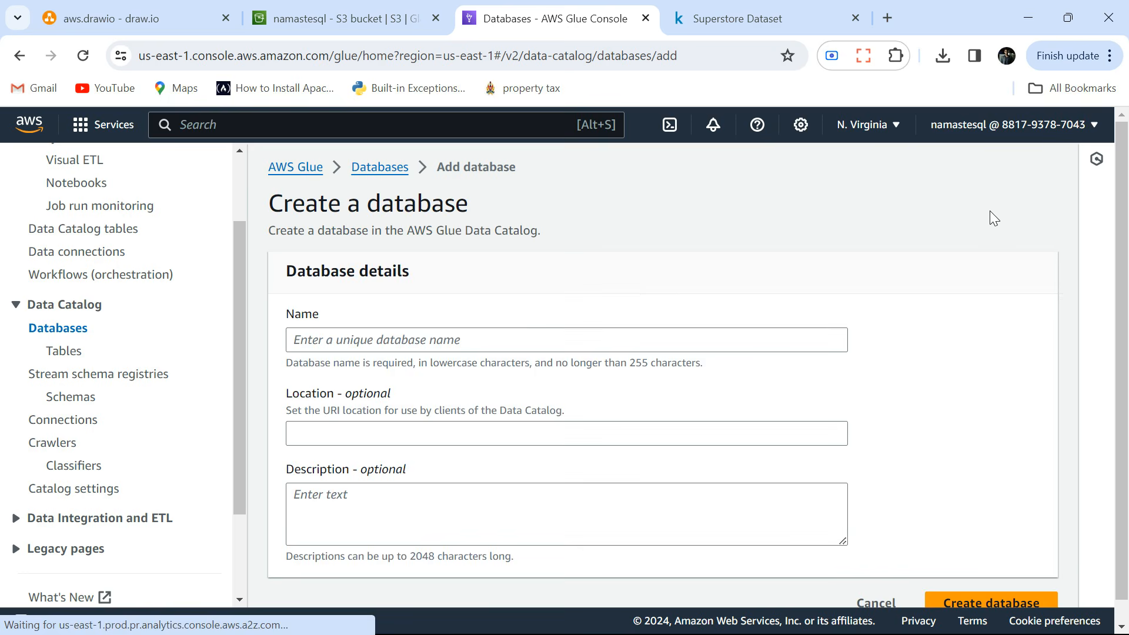
{"action": "left_click", "coordinate": [411, 338]}
{"action": "type", "text": "db"}
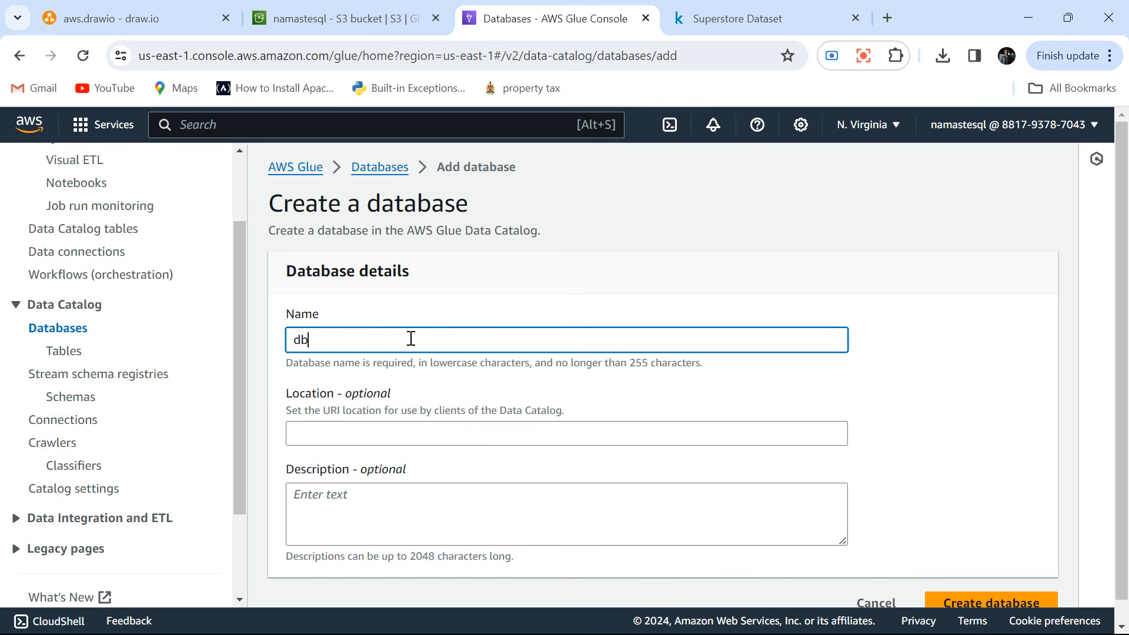
{"action": "type", "text": "_namastesql"}
{"action": "scroll", "coordinate": [411, 339], "scroll_direction": "down", "scroll_amount": 1}
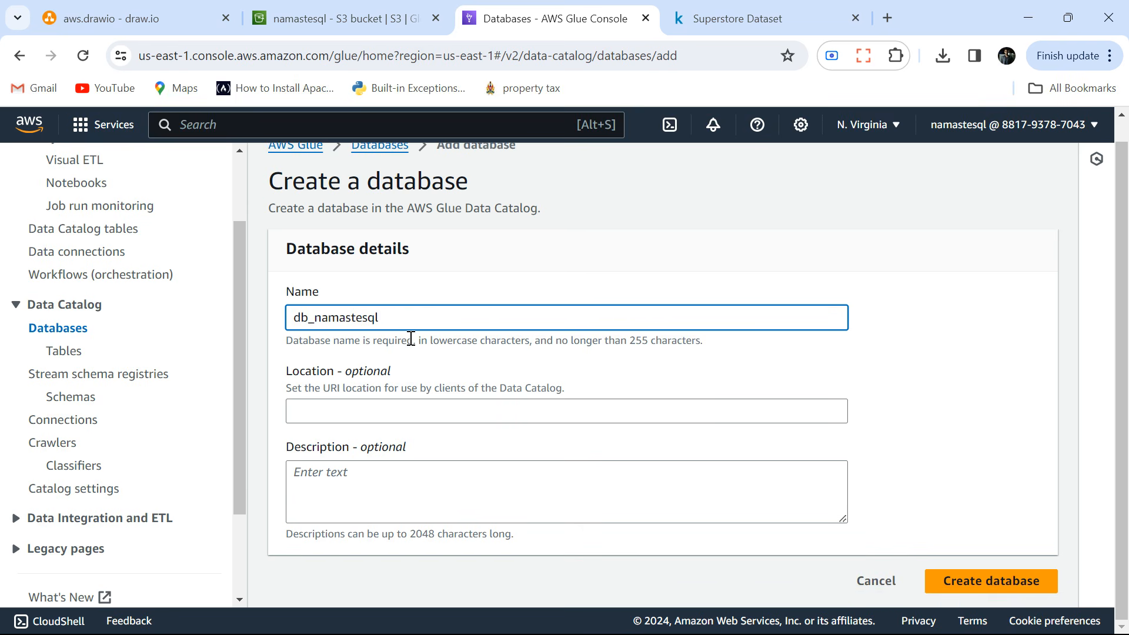
{"action": "left_click", "coordinate": [993, 582]}
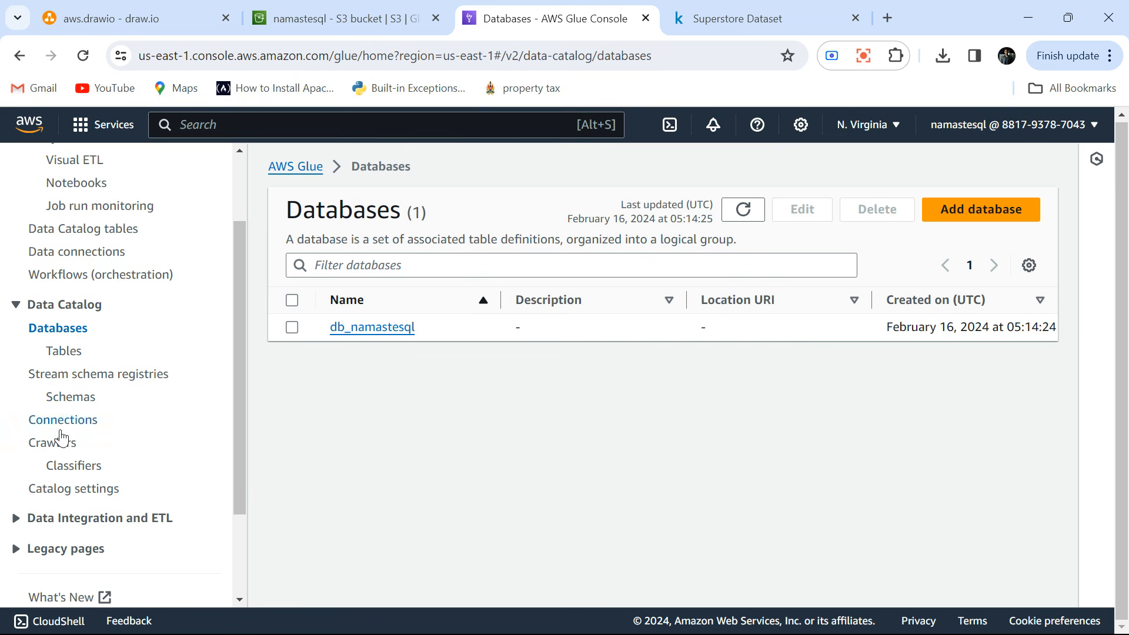
Start a new crawler named orders_project and continue to its data source configuration.
{"action": "left_click", "coordinate": [53, 446]}
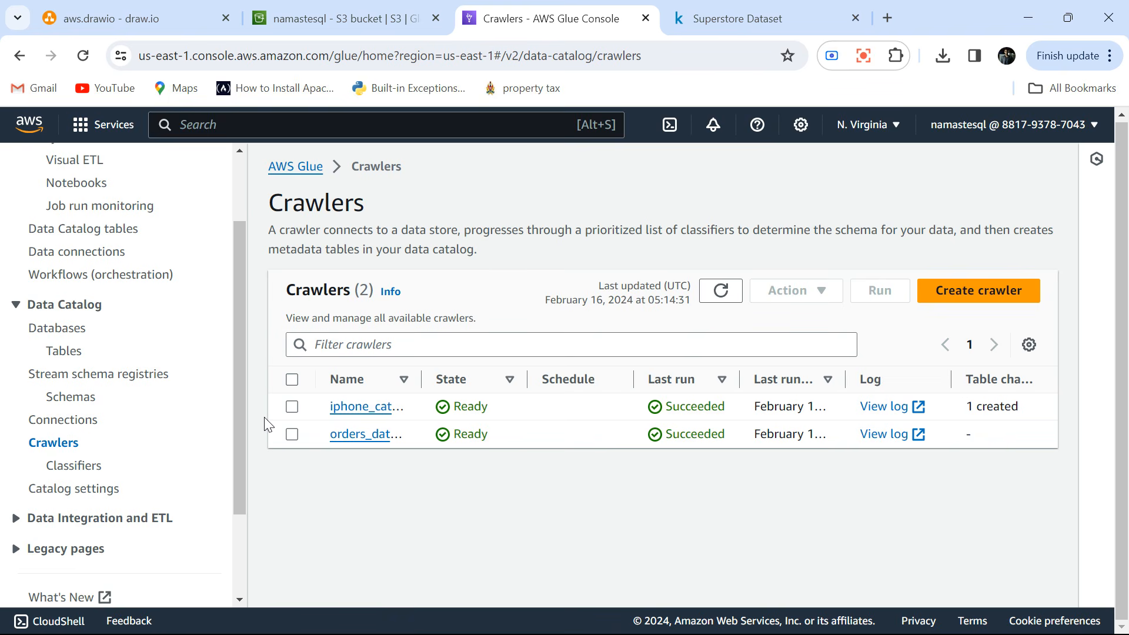
{"action": "left_click", "coordinate": [324, 13]}
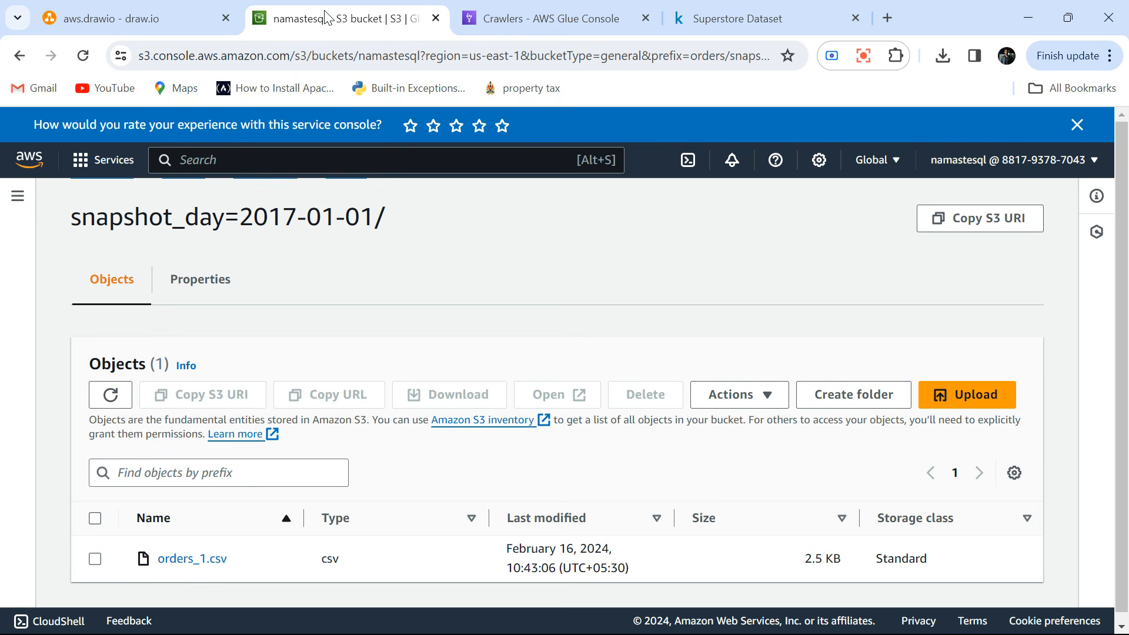
{"action": "left_click", "coordinate": [524, 17]}
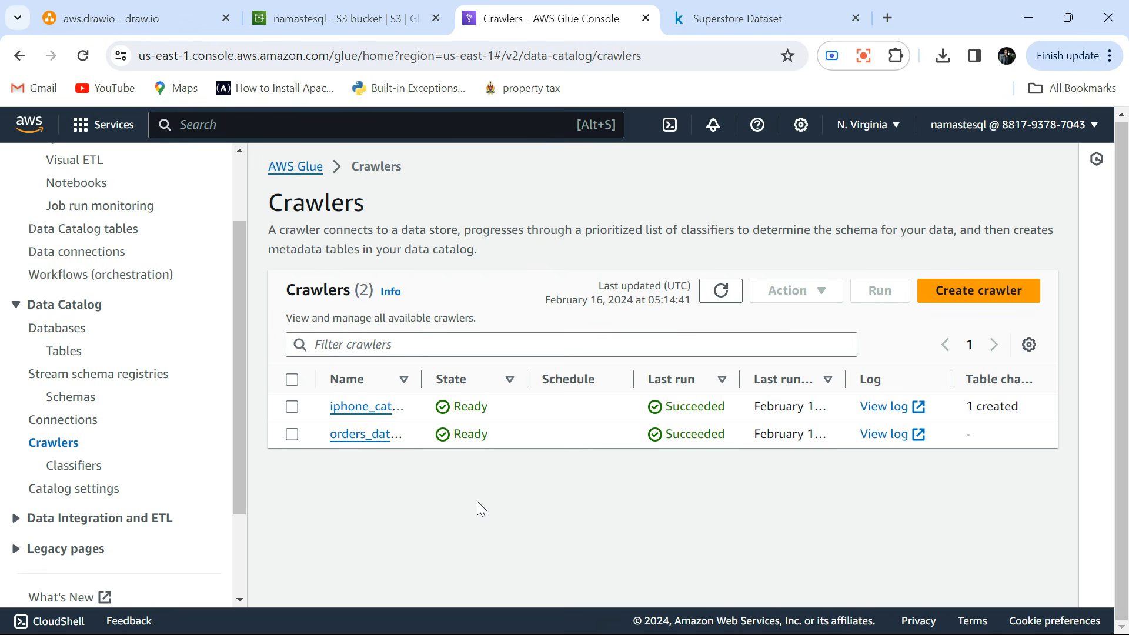
{"action": "left_click", "coordinate": [953, 301]}
{"action": "left_click", "coordinate": [577, 322]}
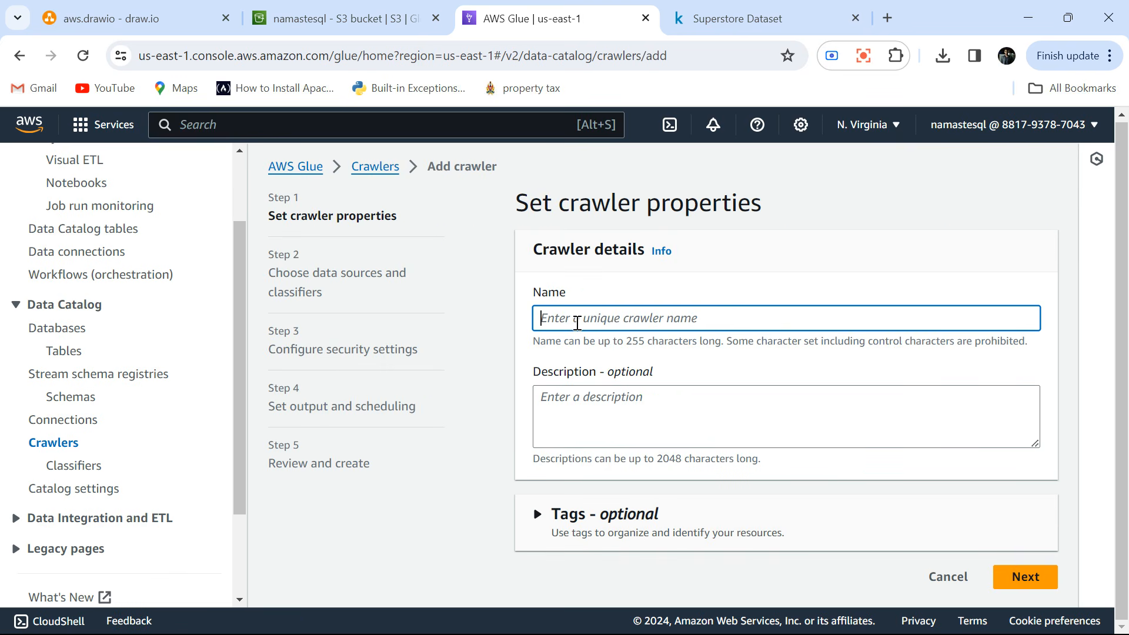
{"action": "type", "text": "orders"}
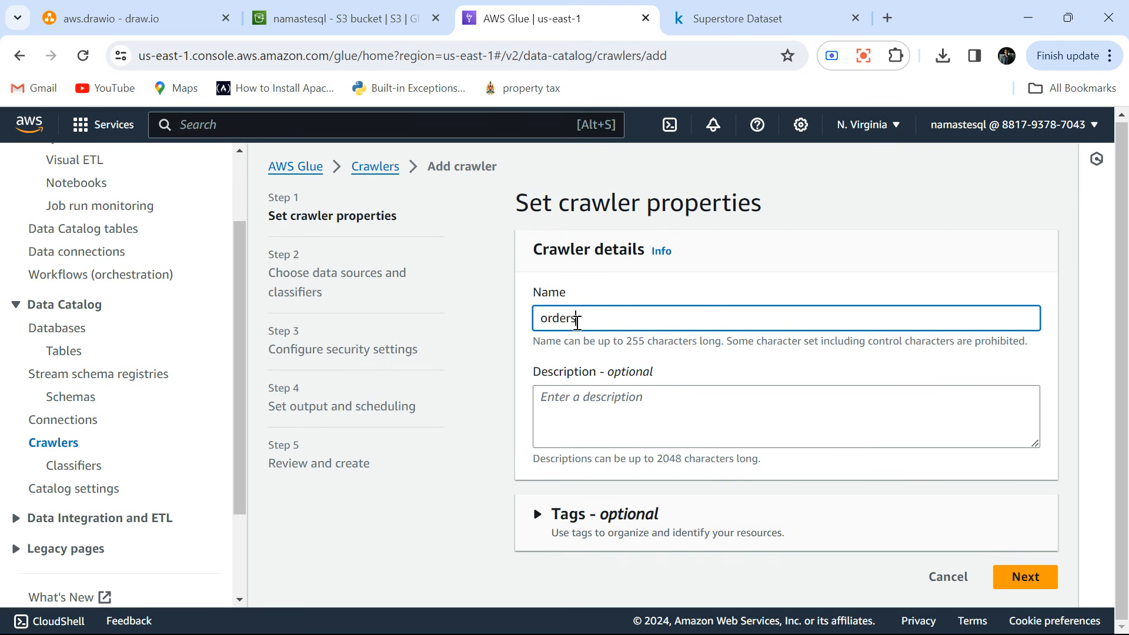
{"action": "type", "text": "_project"}
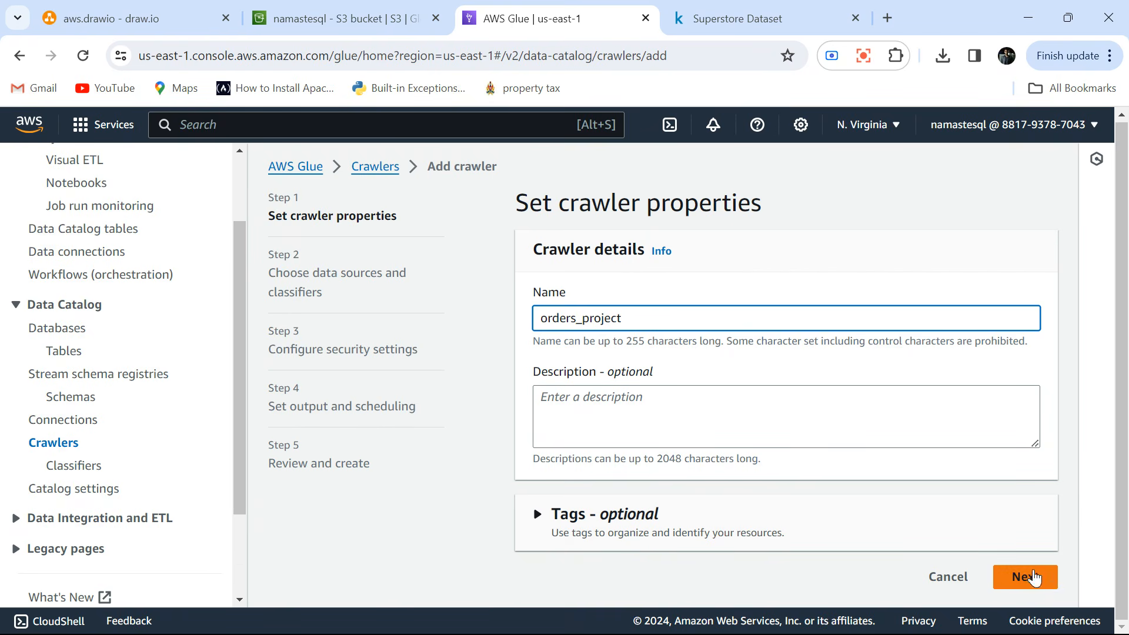
{"action": "left_click", "coordinate": [1026, 578]}
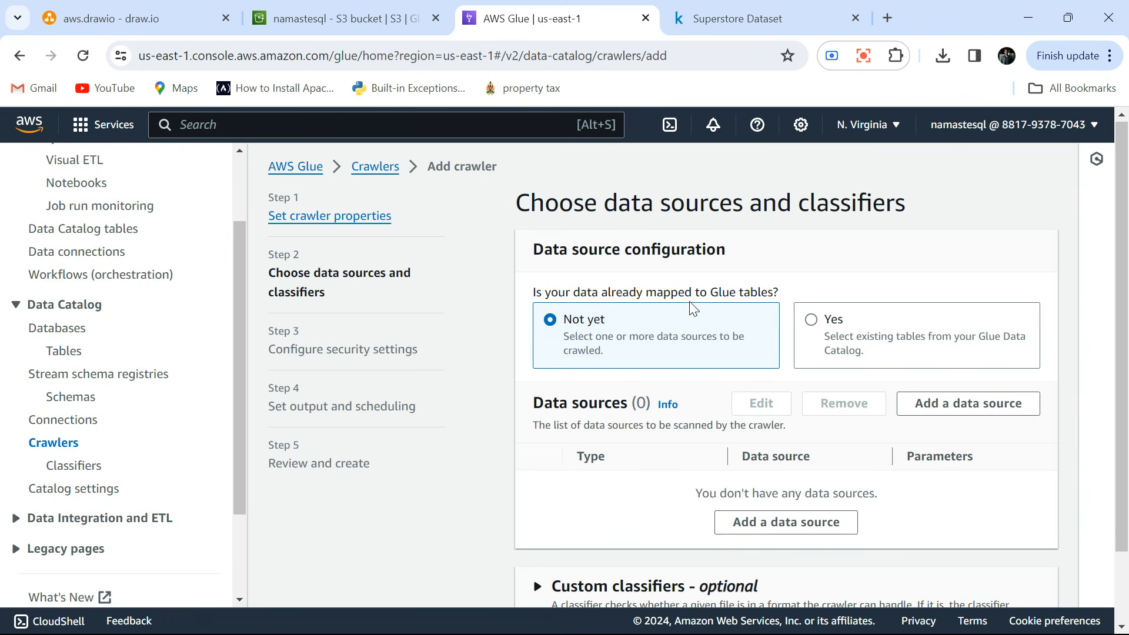
Start an S3 data source for the crawler and choose the orders folder of the namastesql bucket as its path.
{"action": "scroll", "coordinate": [603, 326], "scroll_direction": "down", "scroll_amount": 2}
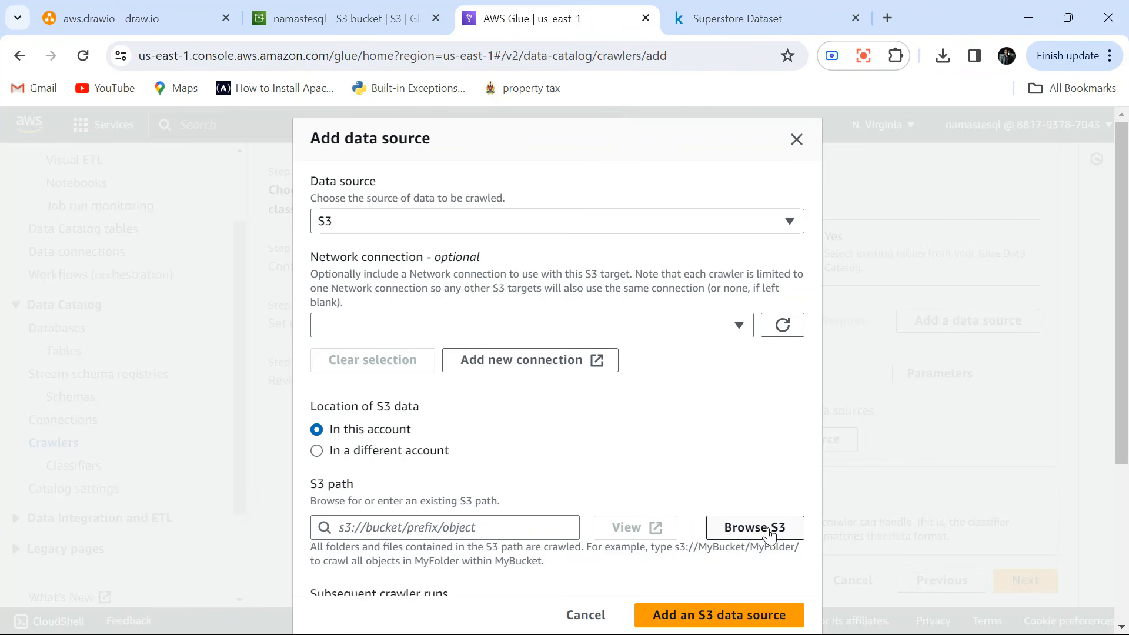
{"action": "left_click", "coordinate": [747, 525]}
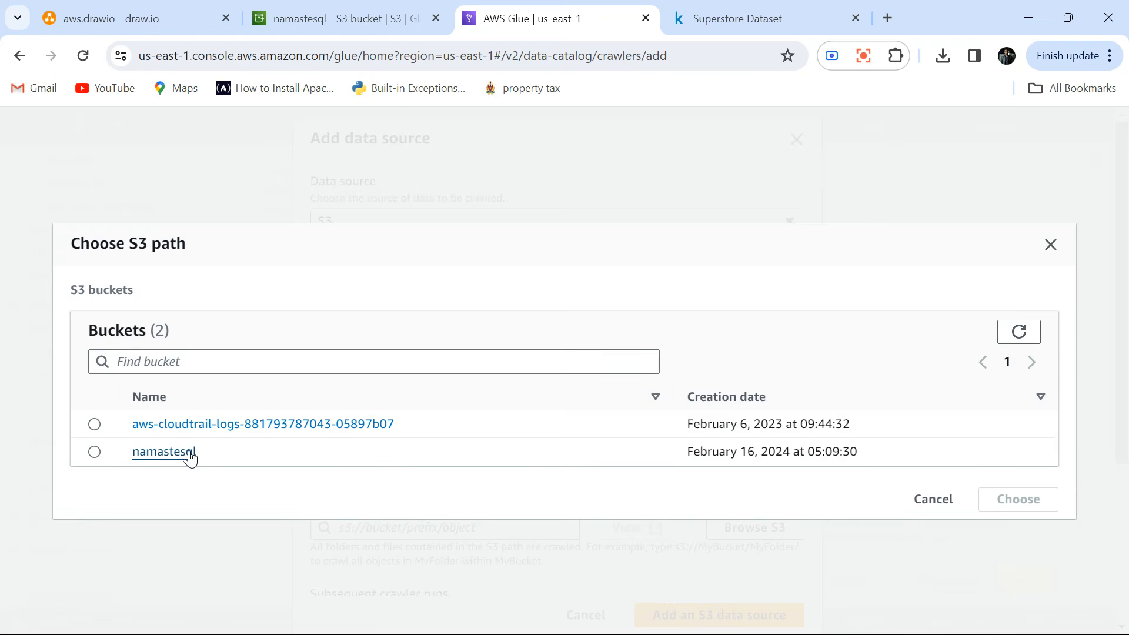
{"action": "left_click", "coordinate": [189, 451]}
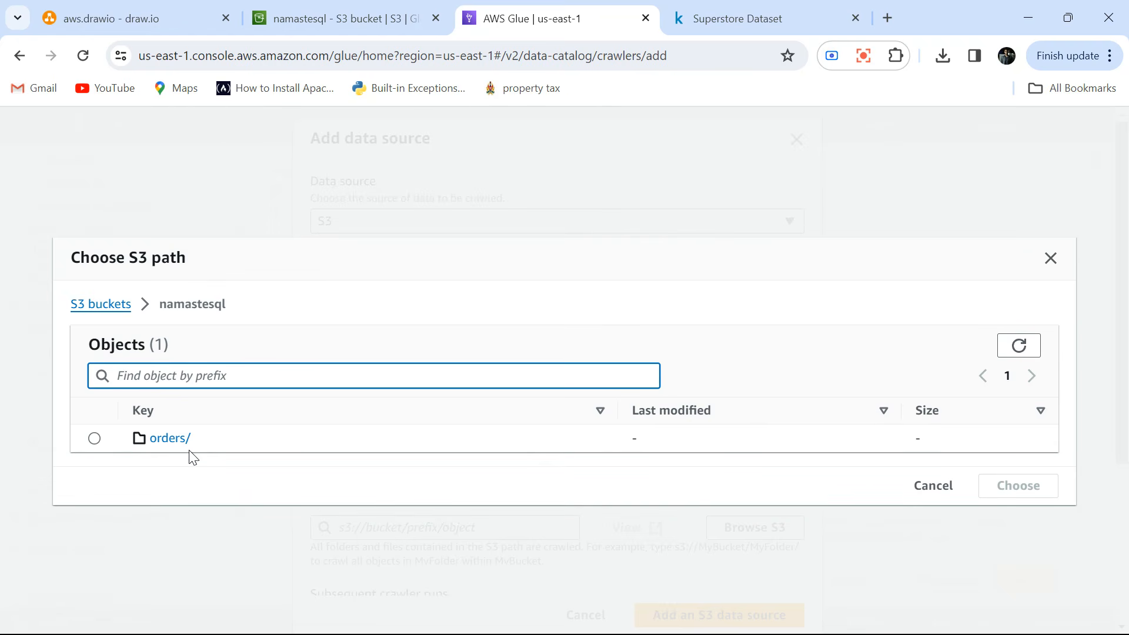
{"action": "left_click", "coordinate": [93, 438]}
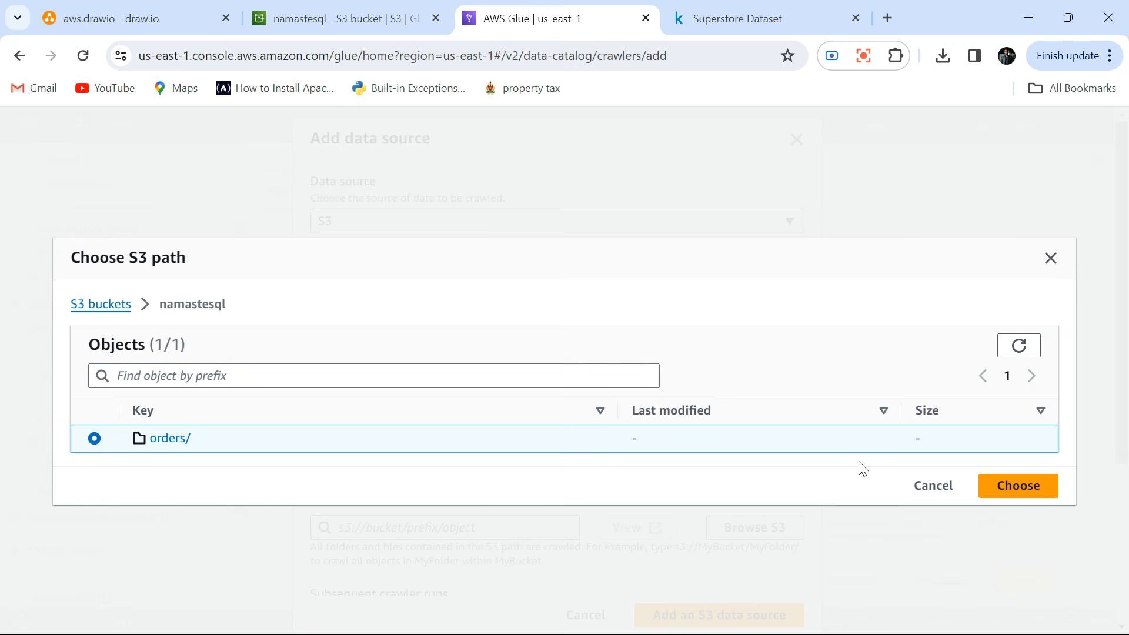
{"action": "left_click", "coordinate": [1005, 497]}
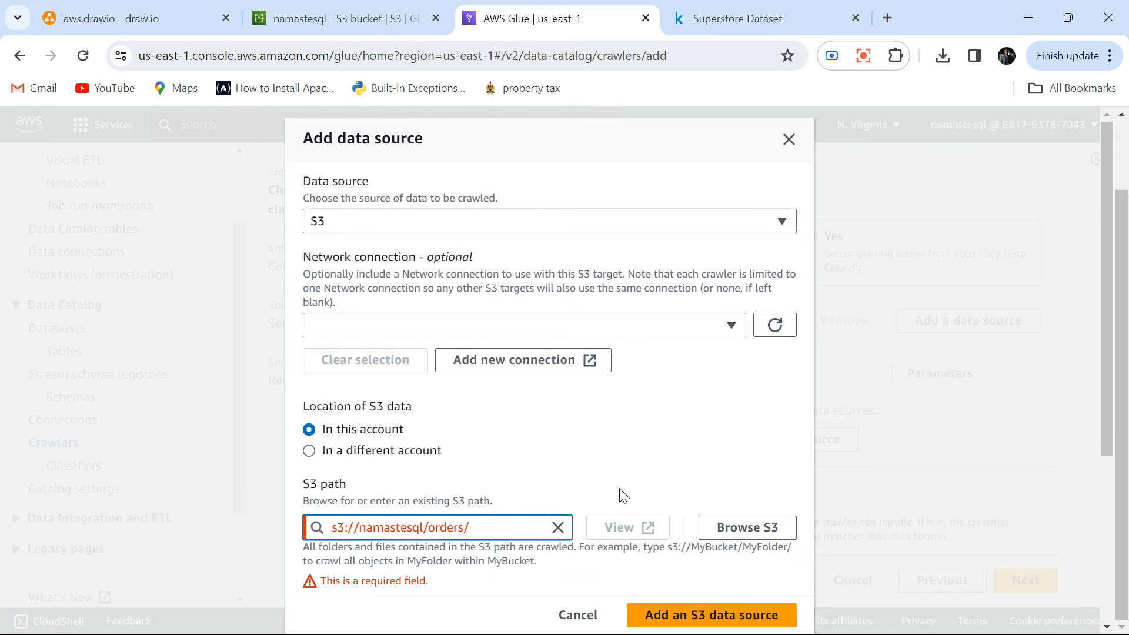
Set subsequent crawler runs to crawl new sub-folders only, add the S3 data source and continue to the security settings.
{"action": "scroll", "coordinate": [624, 496], "scroll_direction": "down", "scroll_amount": 4}
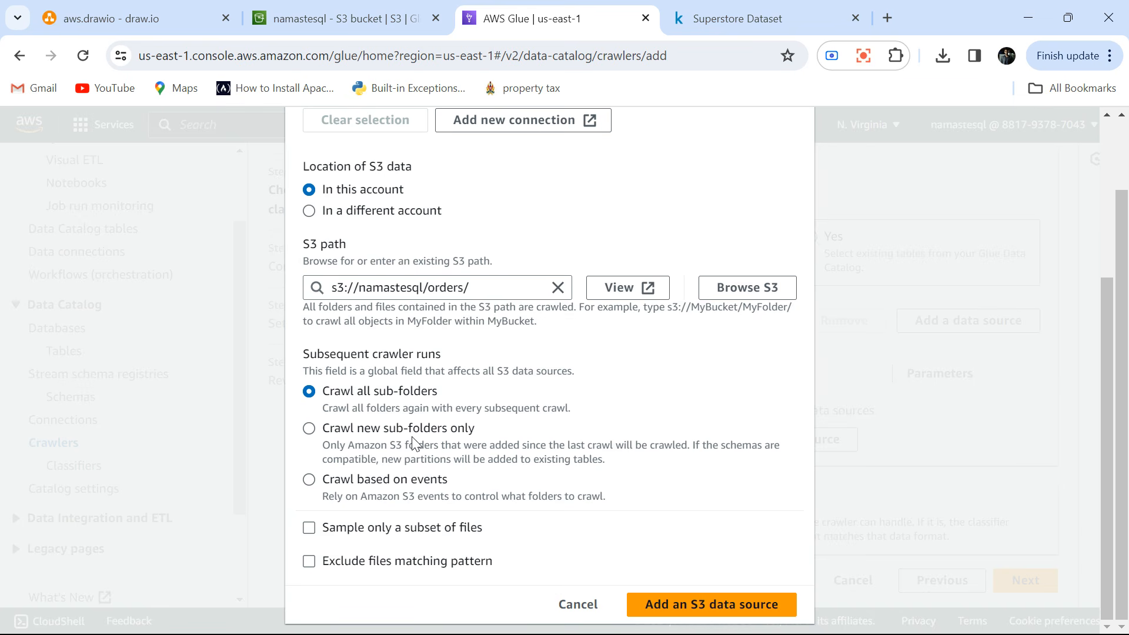
{"action": "left_click", "coordinate": [312, 432]}
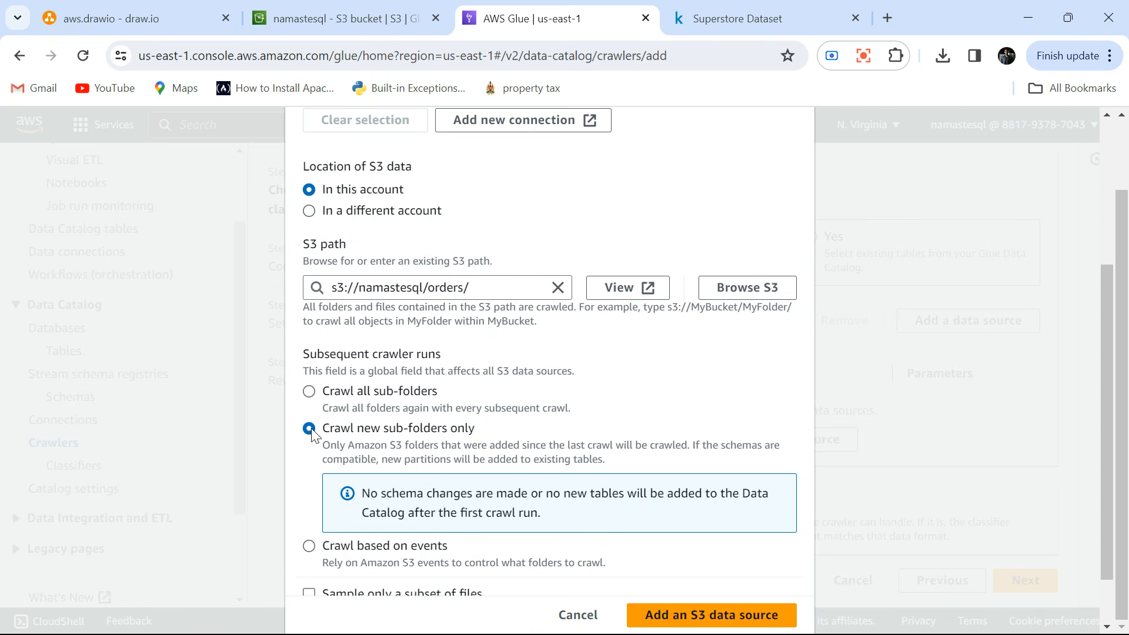
{"action": "left_click", "coordinate": [312, 394]}
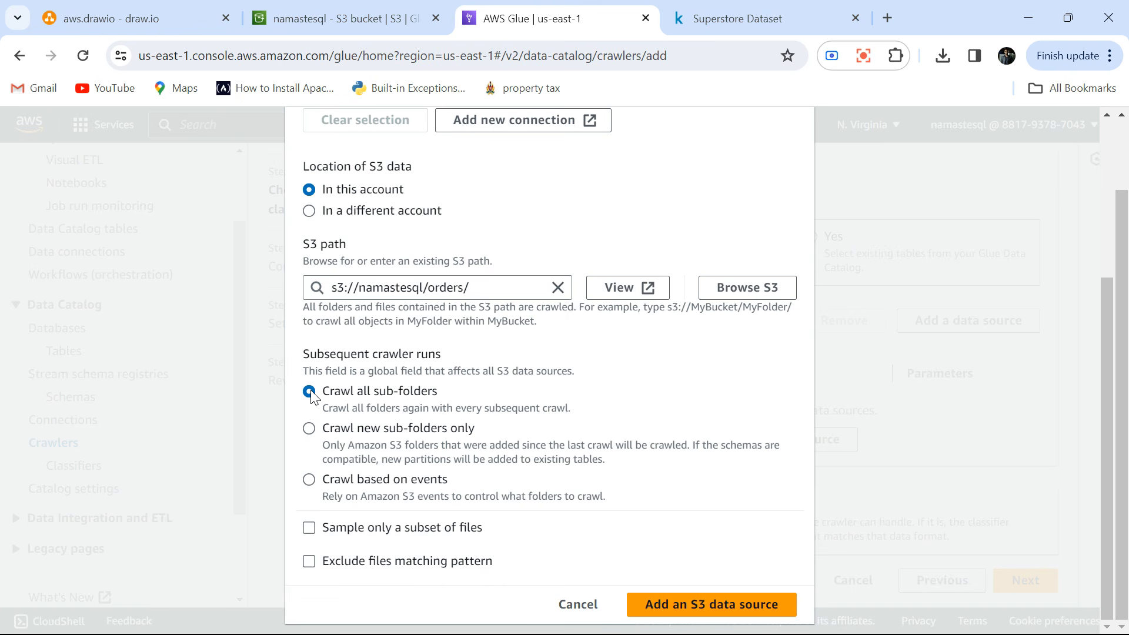
{"action": "left_click", "coordinate": [310, 429]}
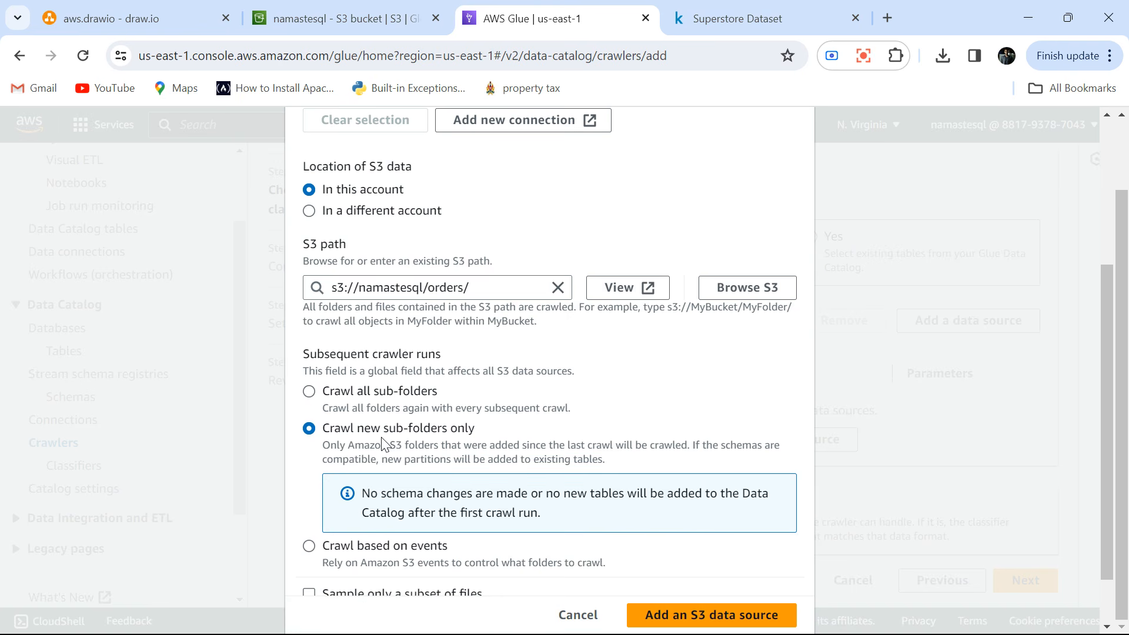
{"action": "scroll", "coordinate": [383, 444], "scroll_direction": "down", "scroll_amount": 2}
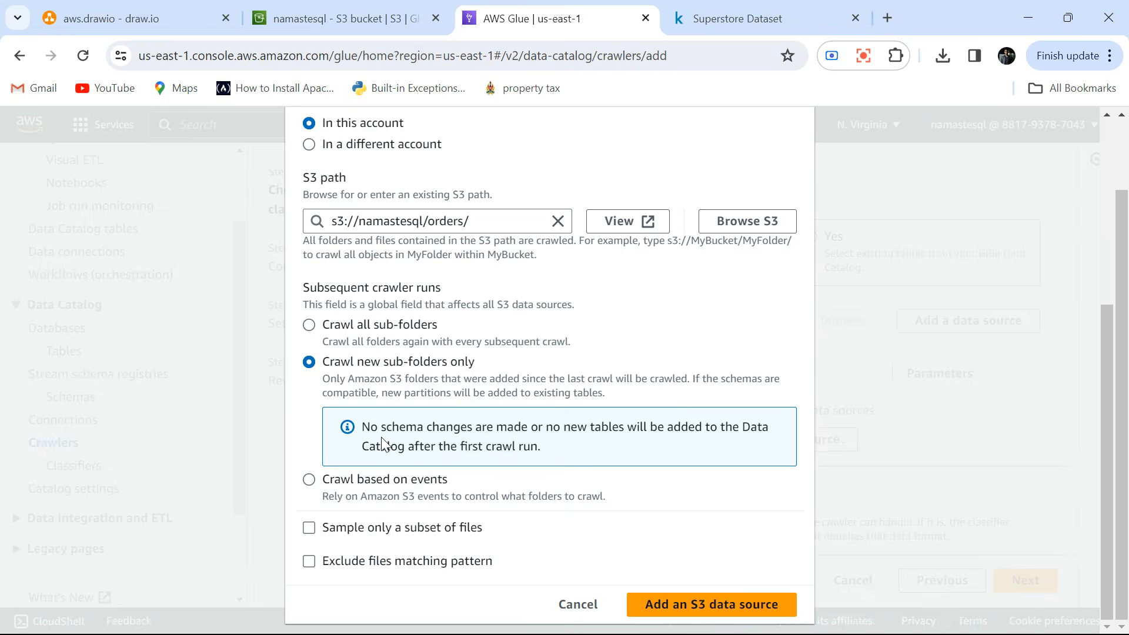
{"action": "left_click", "coordinate": [718, 610]}
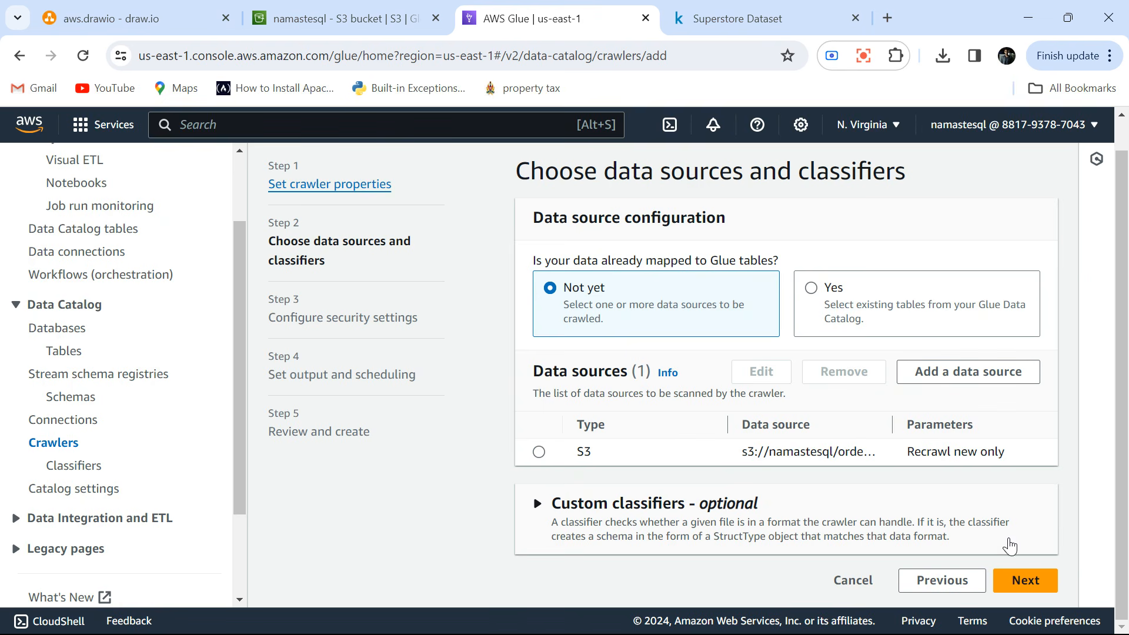
{"action": "left_click", "coordinate": [1023, 580]}
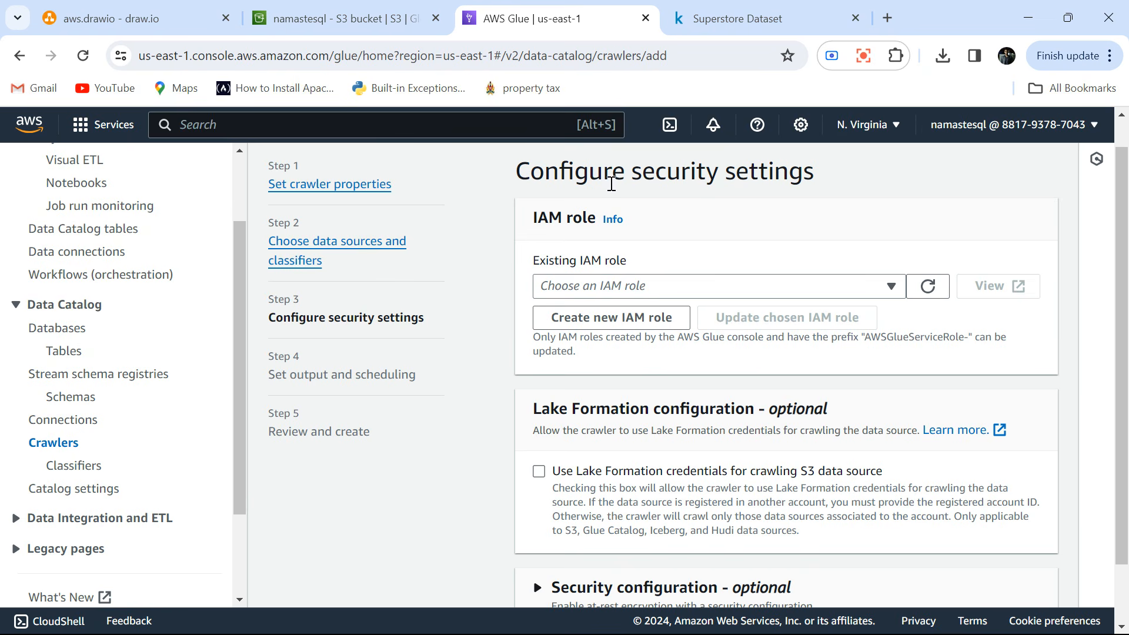
Create a new IAM role named AWSGlueServiceRole-namastesql for the crawler.
{"action": "left_click", "coordinate": [622, 285]}
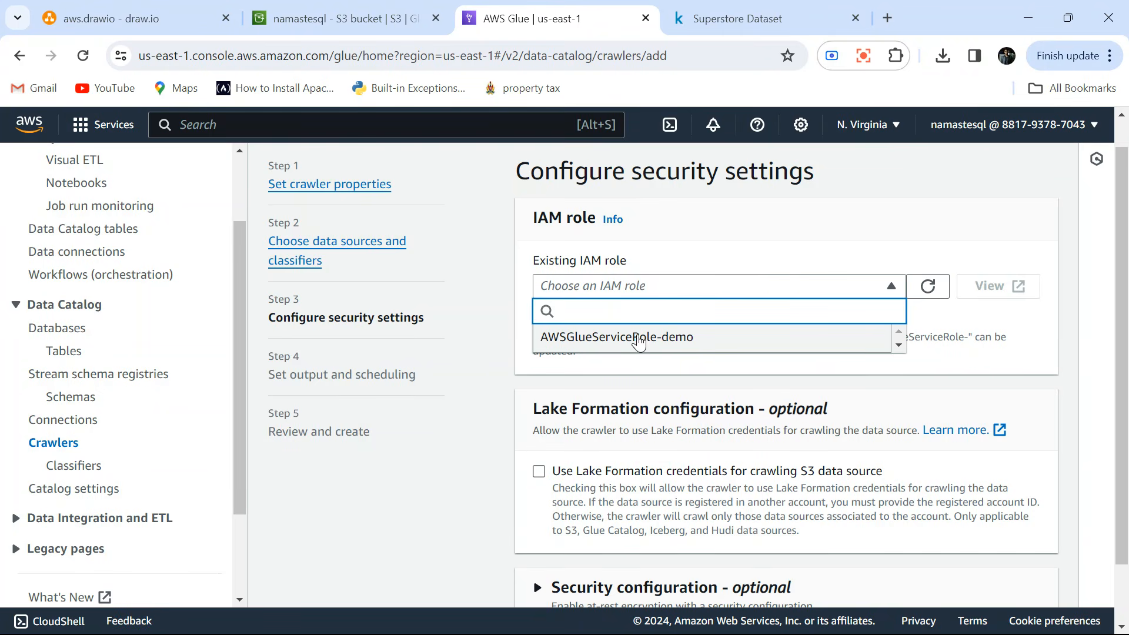
{"action": "left_click", "coordinate": [762, 263]}
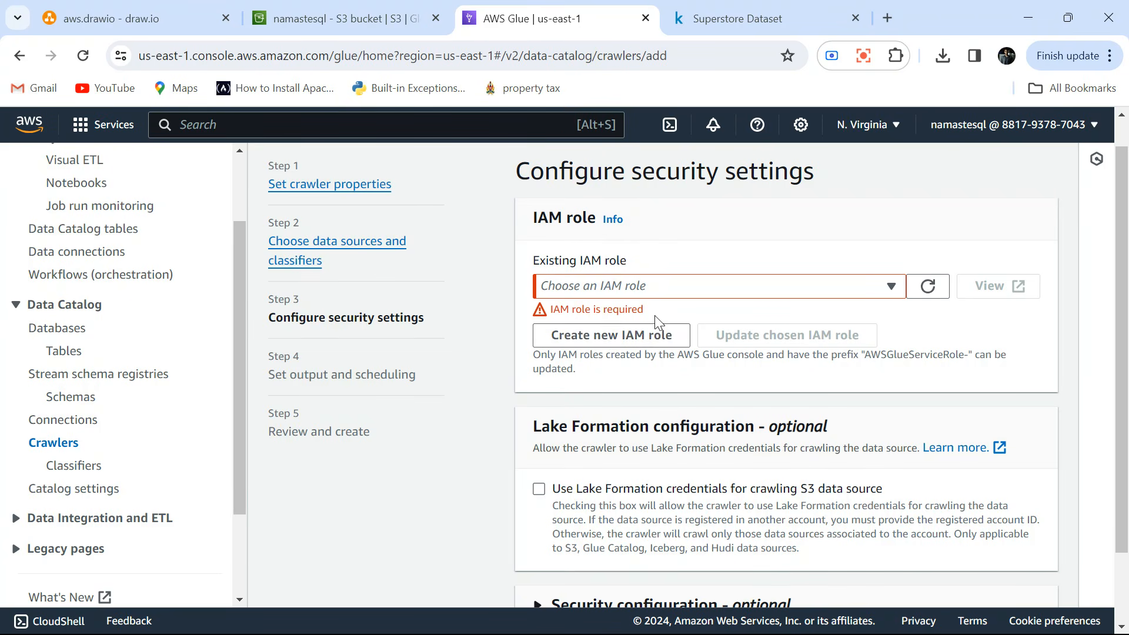
{"action": "left_click", "coordinate": [664, 287]}
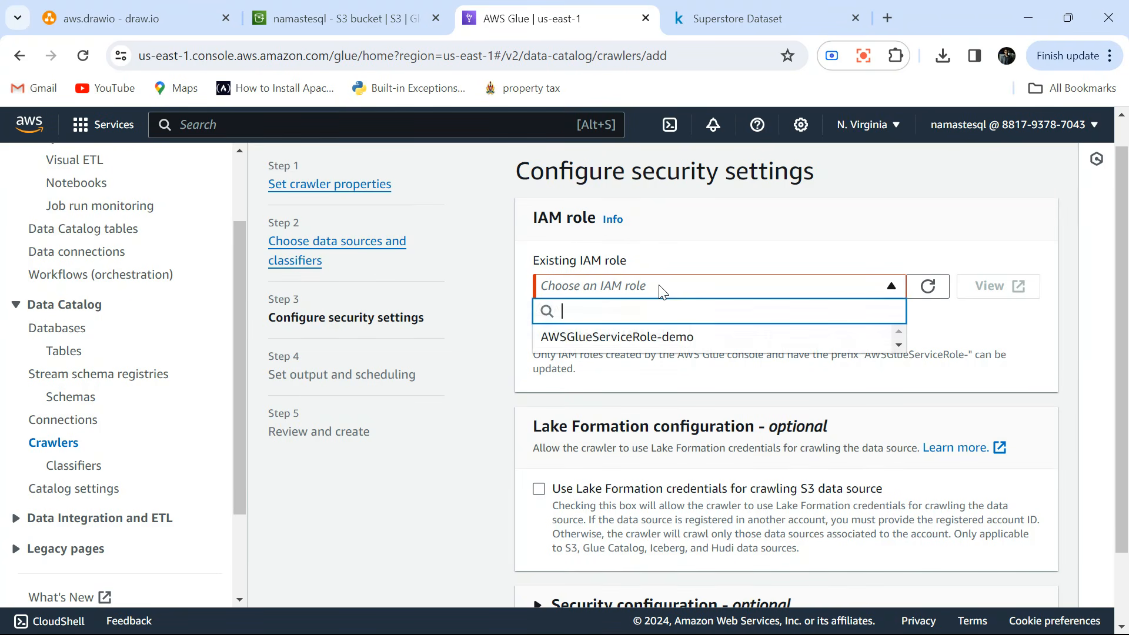
{"action": "left_click", "coordinate": [664, 287]}
{"action": "left_click", "coordinate": [598, 338]}
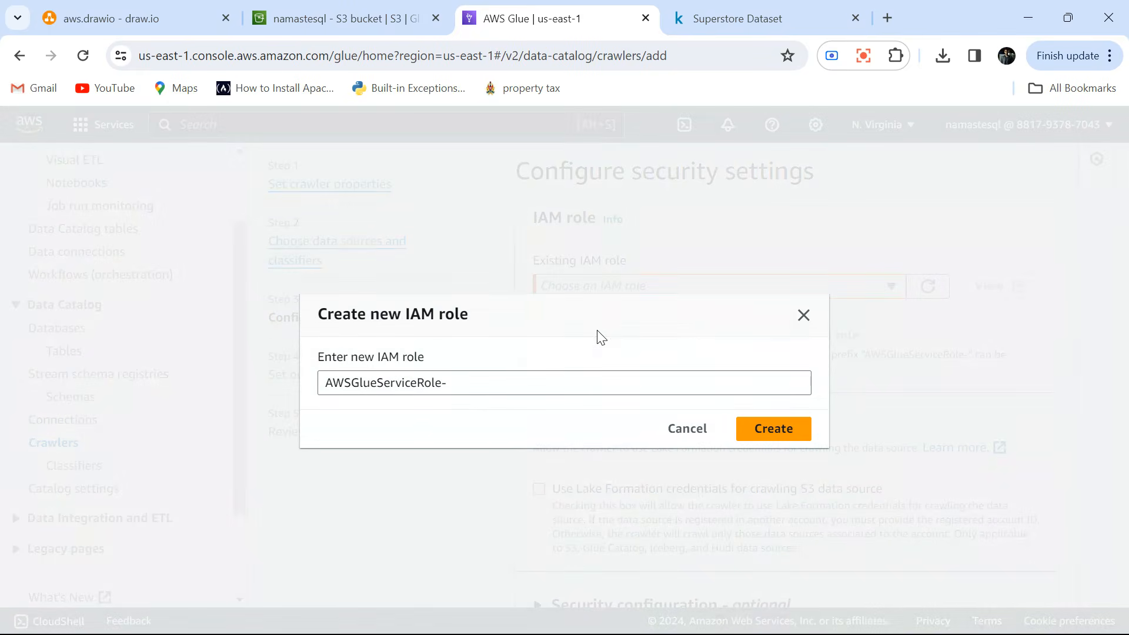
{"action": "left_click", "coordinate": [470, 381]}
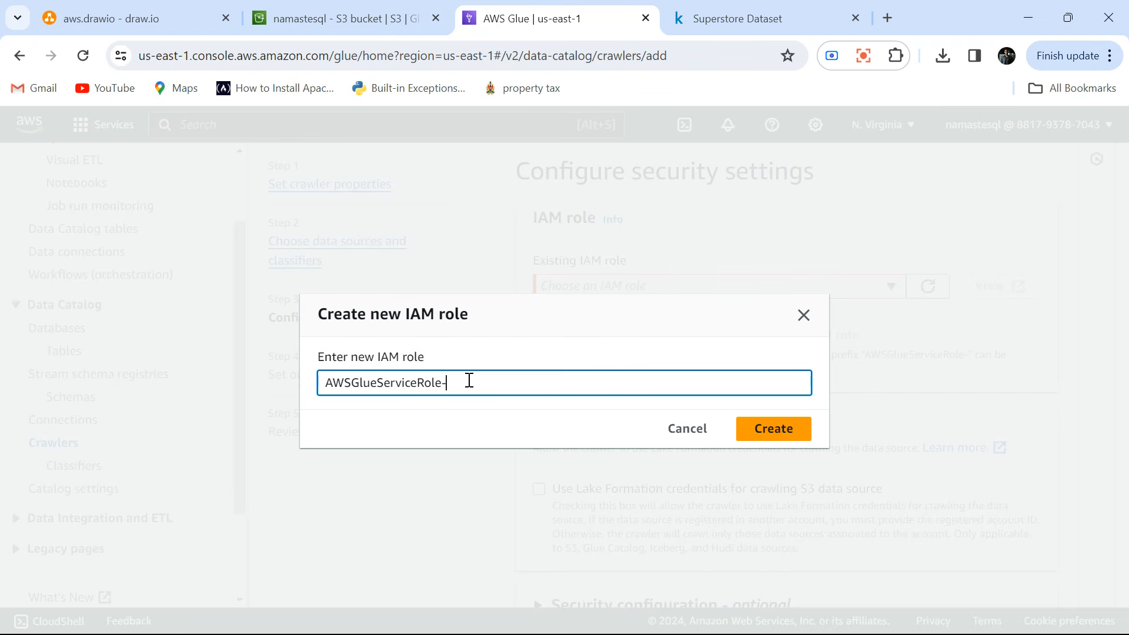
{"action": "type", "text": "project"}
{"action": "key", "text": "BackSpace"}
{"action": "key", "text": "BackSpace"}
{"action": "key", "text": "BackSpace"}
{"action": "type", "text": "namastesql"}
{"action": "left_click", "coordinate": [764, 431]}
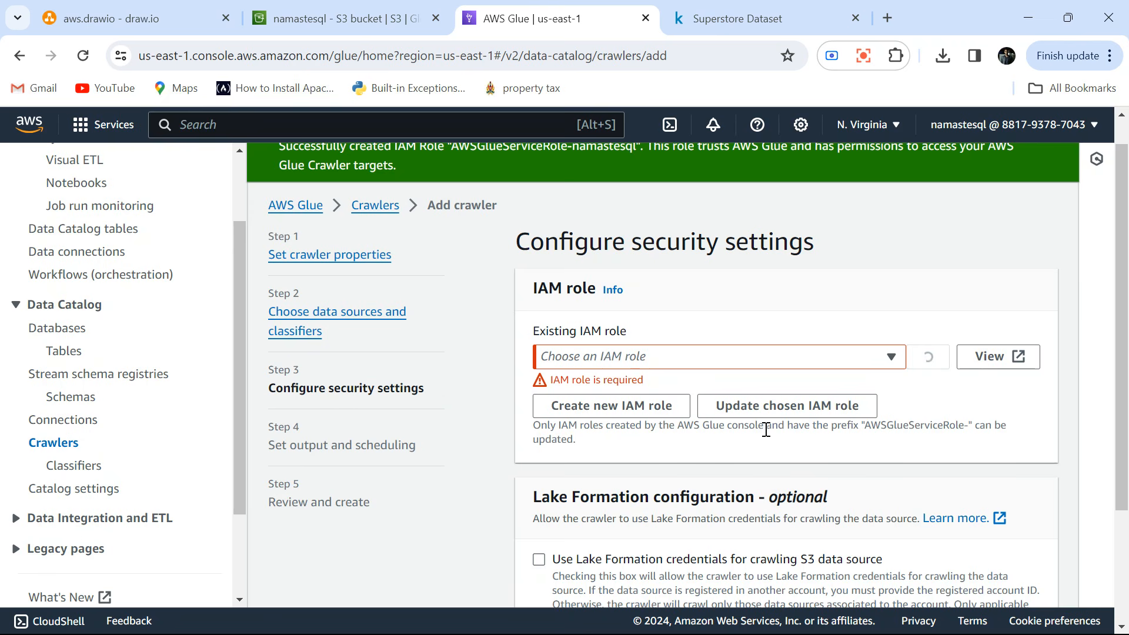
View the new role in IAM and examine the JSON of its customer managed S3 policy.
{"action": "left_click", "coordinate": [1003, 358]}
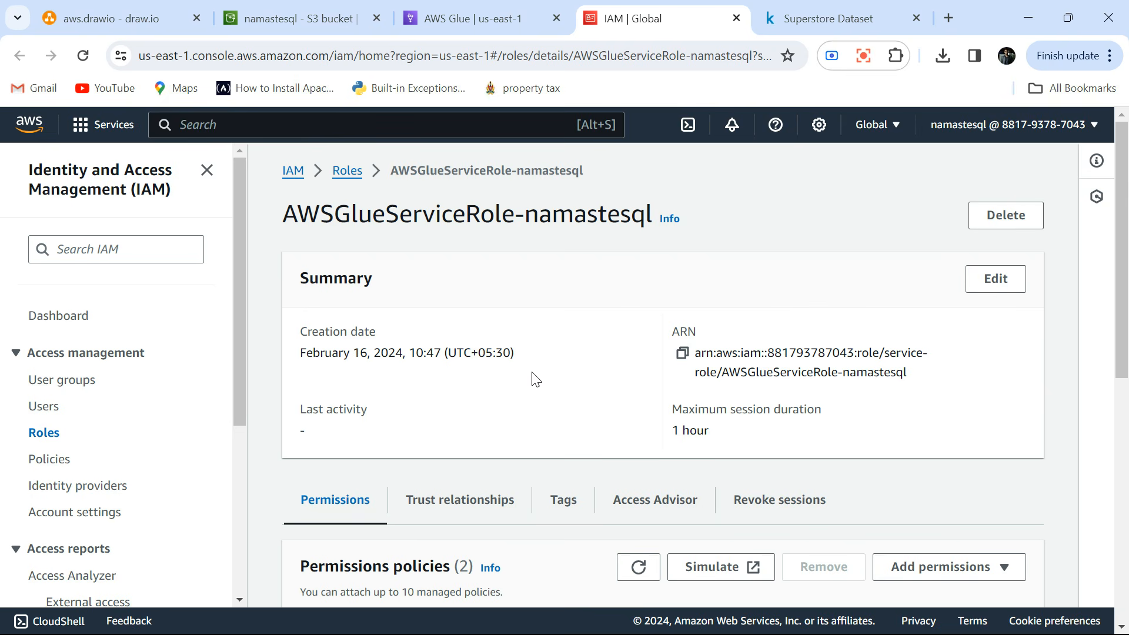
{"action": "scroll", "coordinate": [532, 388], "scroll_direction": "down", "scroll_amount": 5}
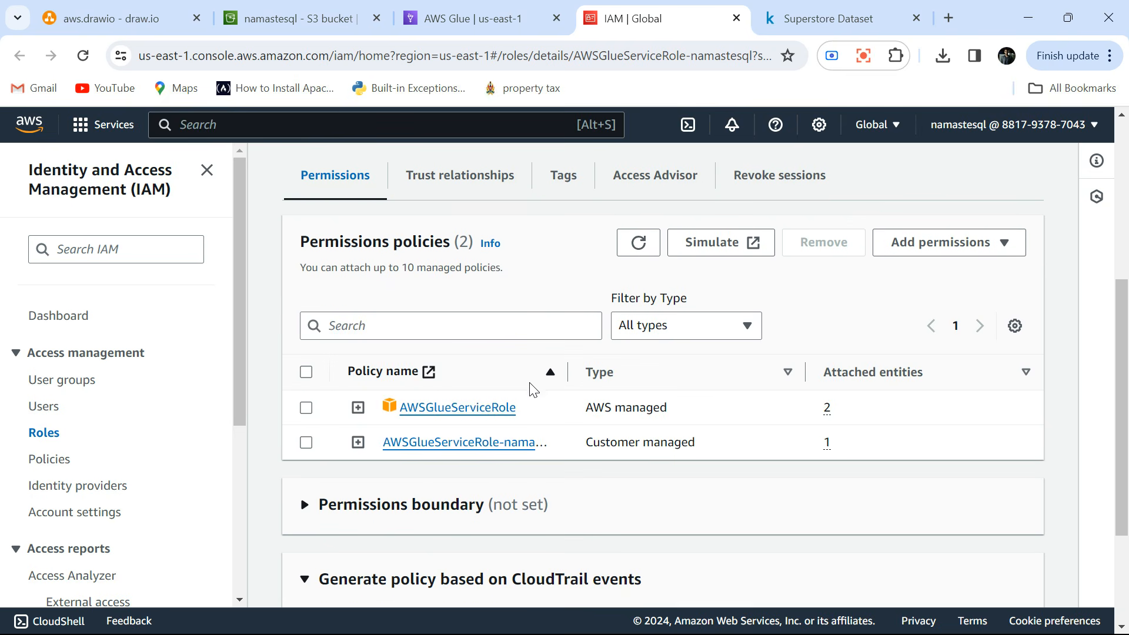
{"action": "scroll", "coordinate": [532, 388], "scroll_direction": "down", "scroll_amount": 1}
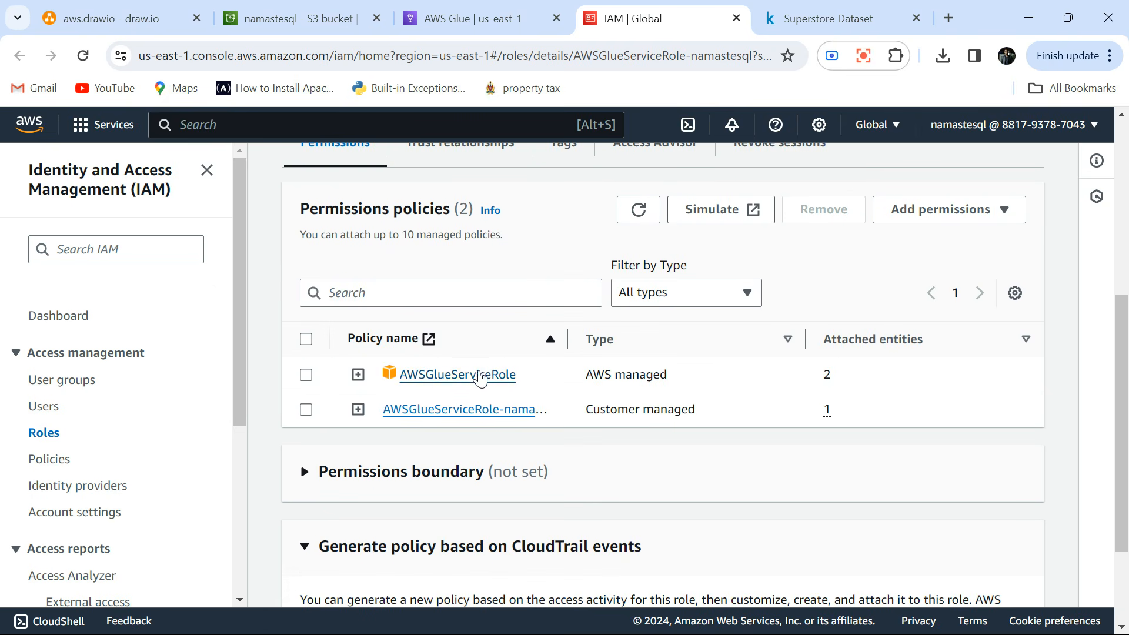
{"action": "left_click", "coordinate": [358, 409]}
{"action": "scroll", "coordinate": [423, 464], "scroll_direction": "down", "scroll_amount": 2}
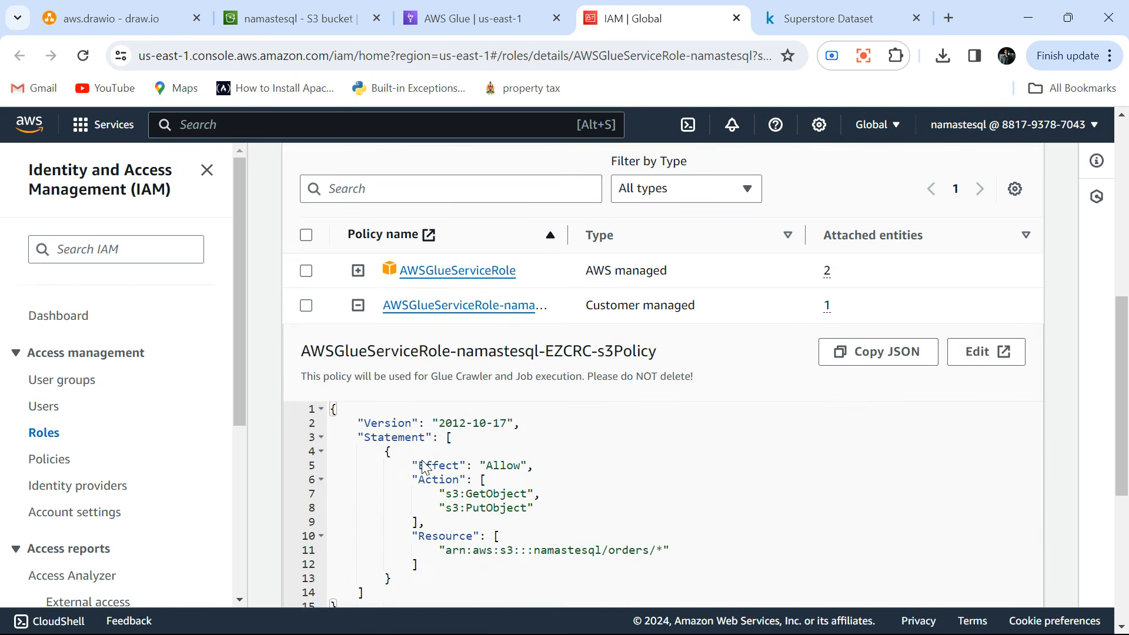
{"action": "scroll", "coordinate": [422, 467], "scroll_direction": "down", "scroll_amount": 2}
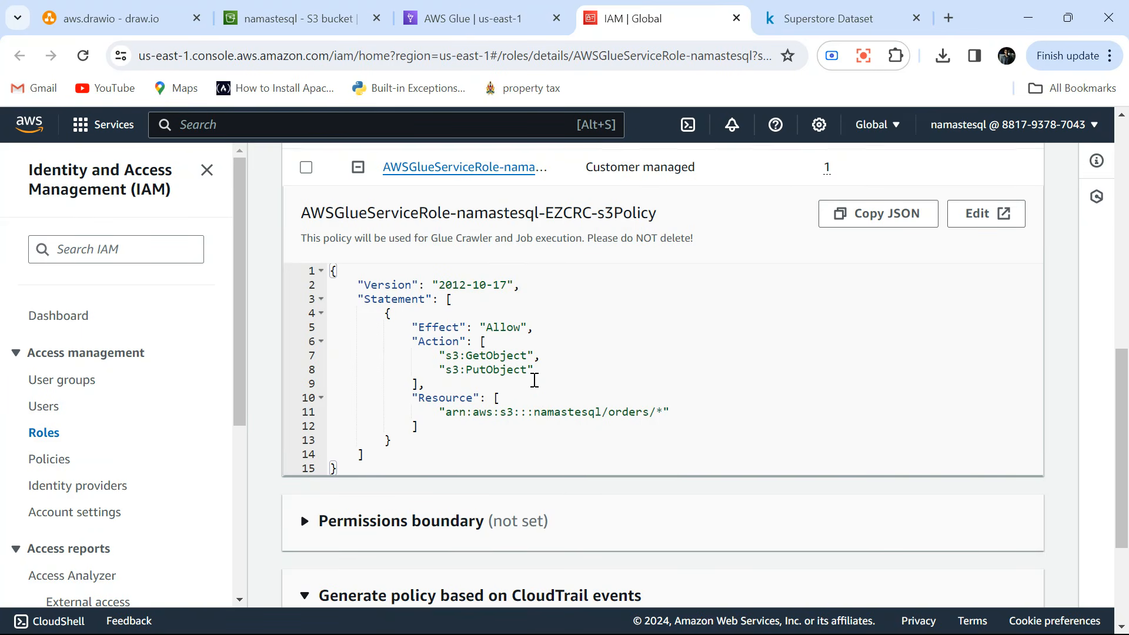
Examine the attached policies and the S3 resource path in the role's customer managed policy.
{"action": "scroll", "coordinate": [534, 380], "scroll_direction": "up", "scroll_amount": 3}
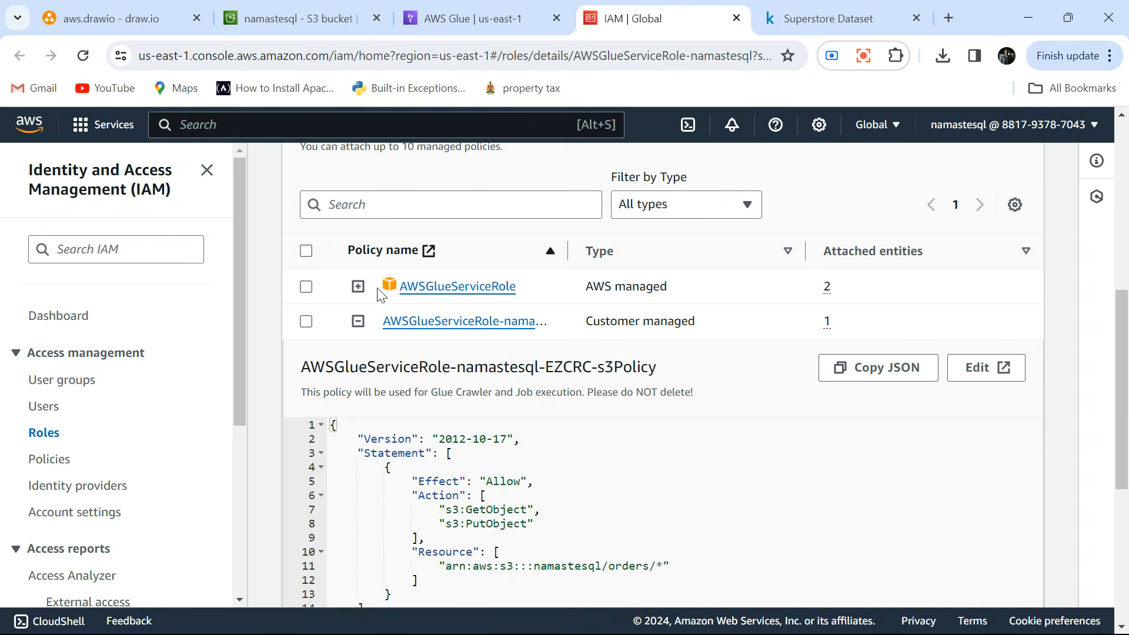
{"action": "scroll", "coordinate": [425, 419], "scroll_direction": "down", "scroll_amount": 2}
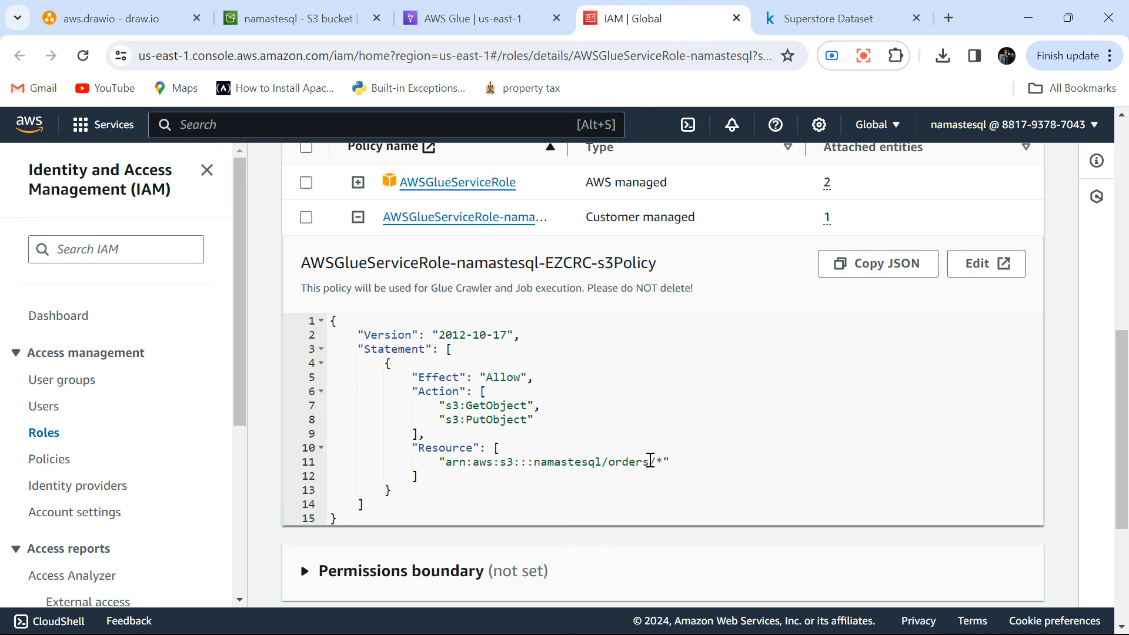
{"action": "left_click_drag", "start_coordinate": [655, 461], "coordinate": [442, 464]}
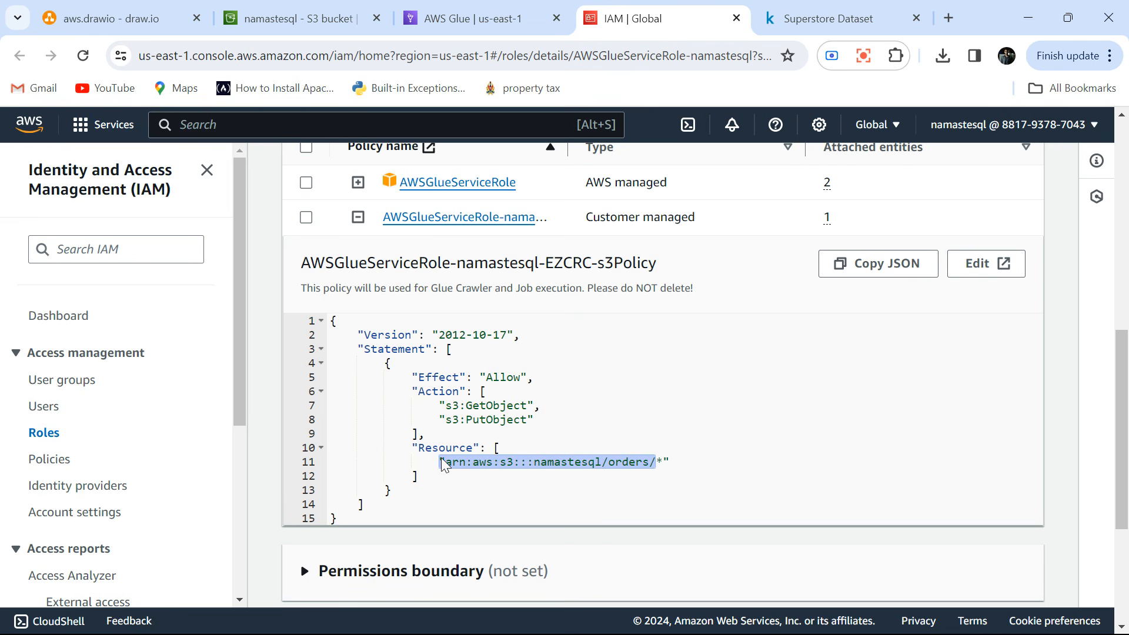
Return to the AWS Glue crawler setup and continue past the security settings with the AWSGlueServiceRole-namastesql role.
{"action": "left_click", "coordinate": [470, 24]}
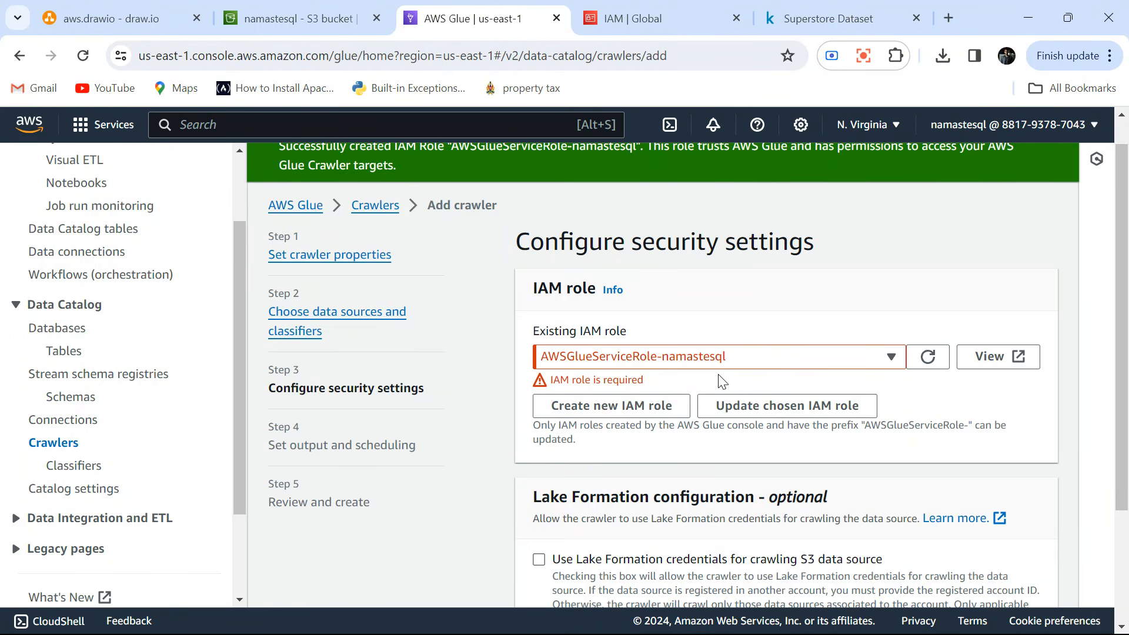
{"action": "scroll", "coordinate": [722, 381], "scroll_direction": "down", "scroll_amount": 2}
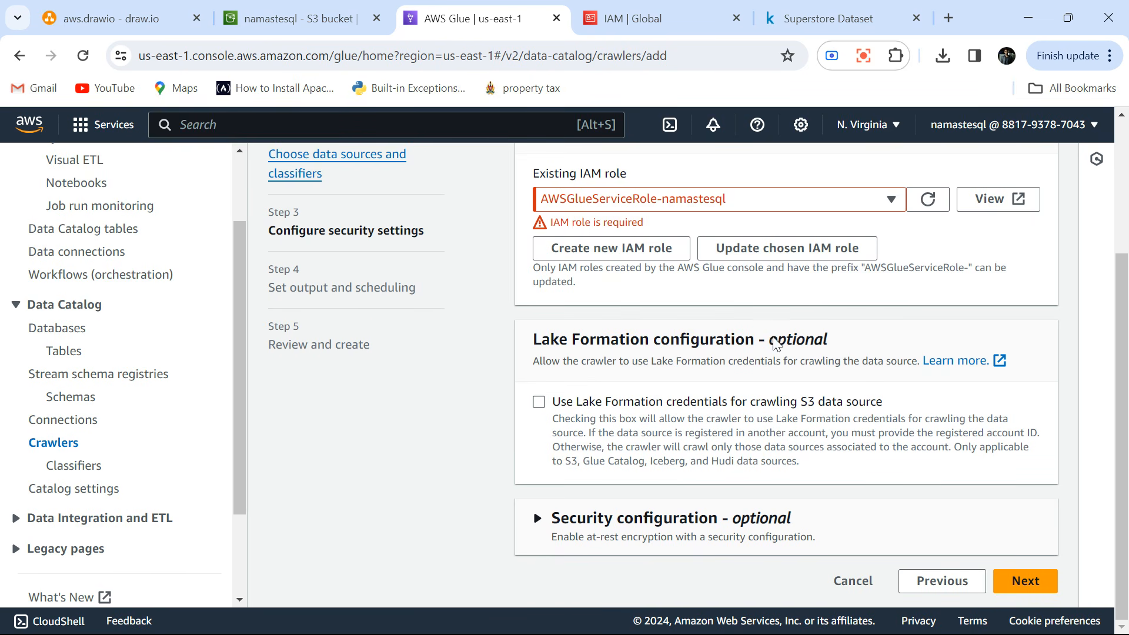
{"action": "left_click", "coordinate": [1034, 587]}
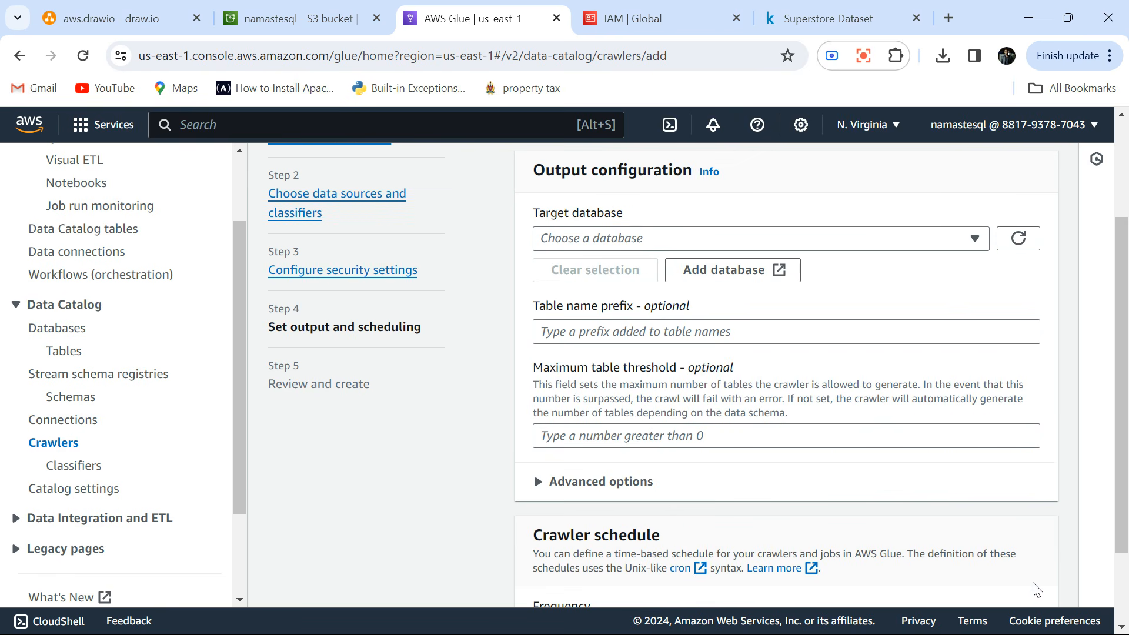
Set the crawler's target database to db_namastesql, keep the frequency at On demand and continue to the review.
{"action": "left_click", "coordinate": [573, 247]}
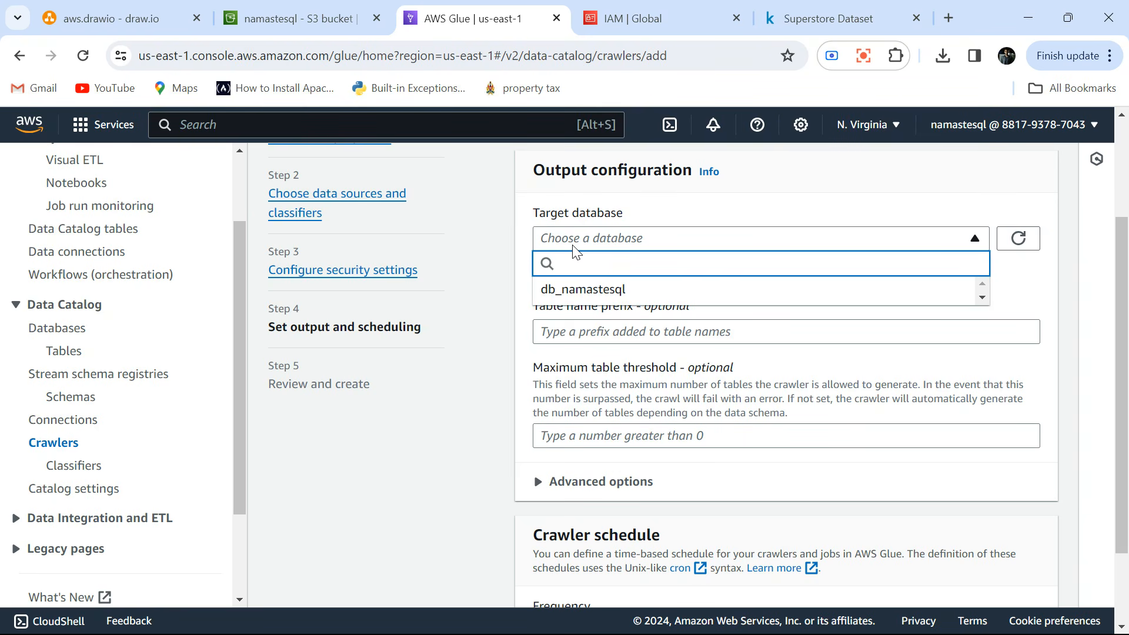
{"action": "left_click", "coordinate": [573, 290]}
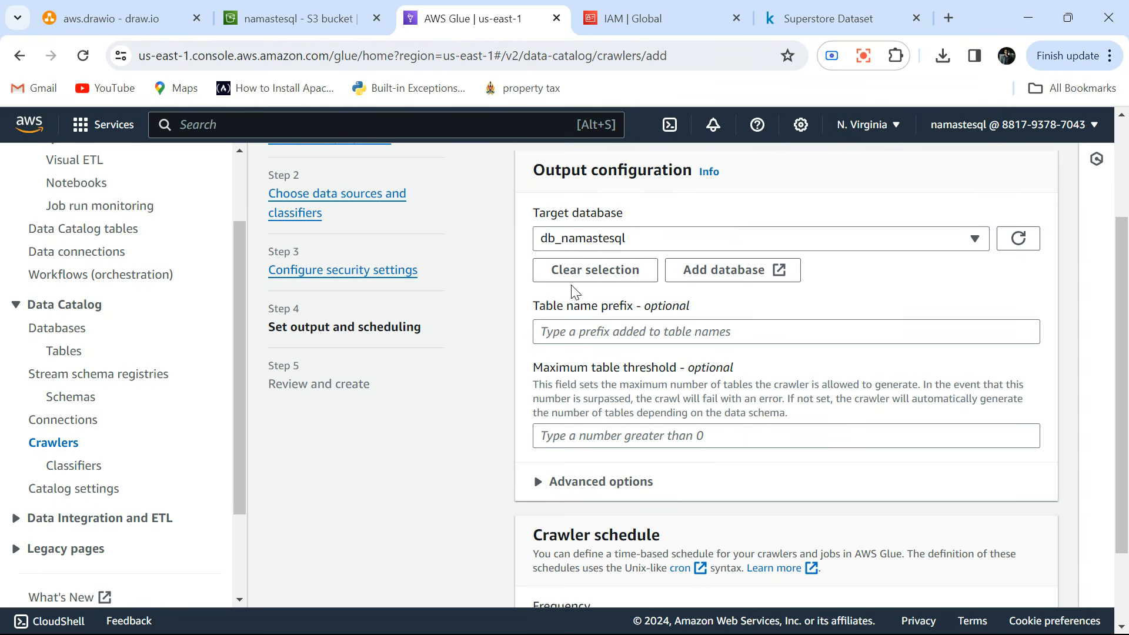
{"action": "scroll", "coordinate": [436, 431], "scroll_direction": "down", "scroll_amount": 2}
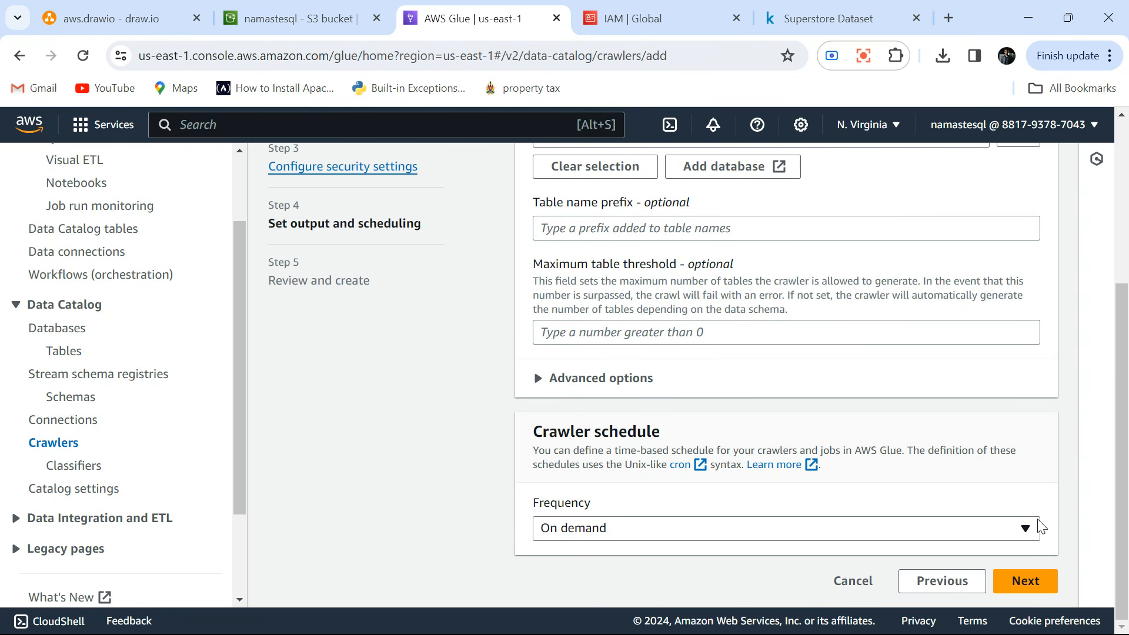
{"action": "left_click", "coordinate": [611, 529]}
{"action": "left_click", "coordinate": [611, 529]}
{"action": "left_click", "coordinate": [612, 528]}
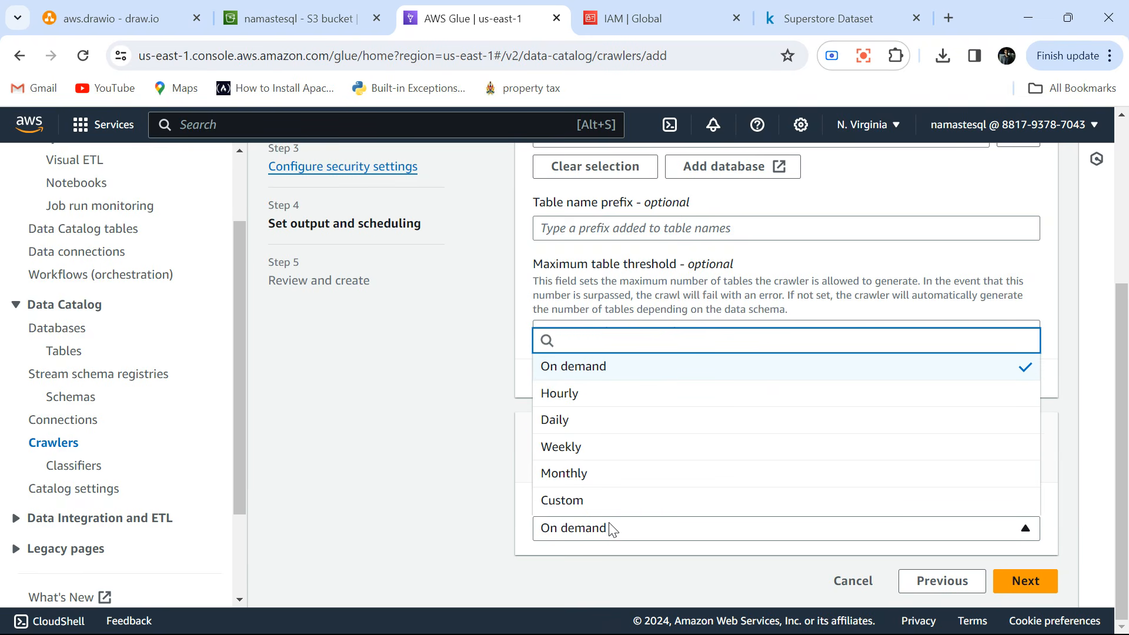
{"action": "left_click", "coordinate": [611, 528]}
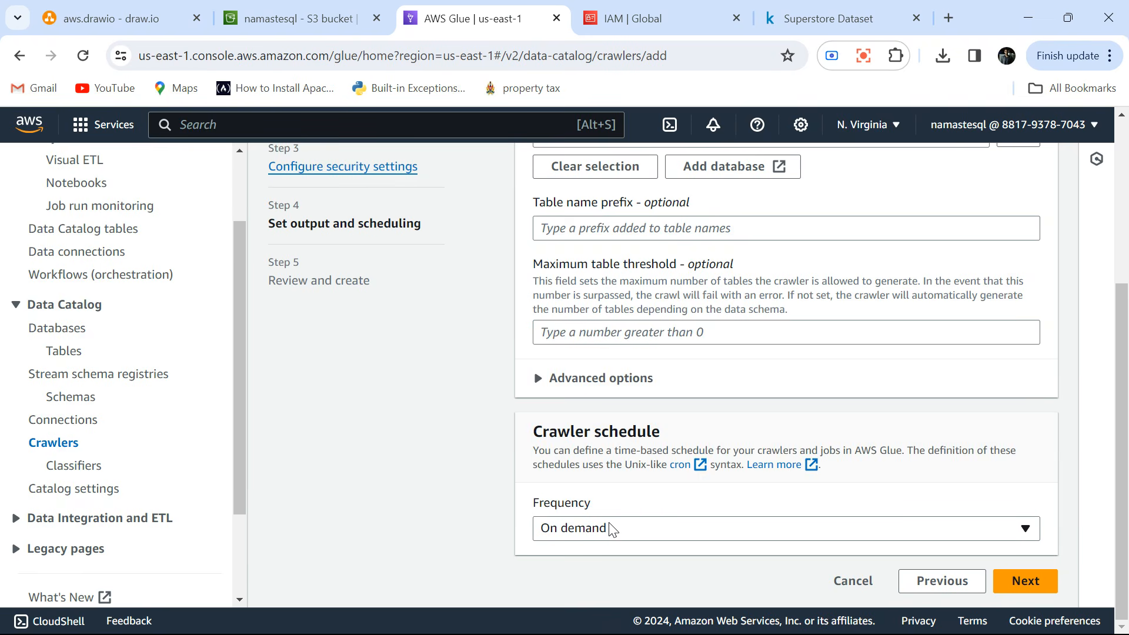
{"action": "left_click", "coordinate": [1030, 565]}
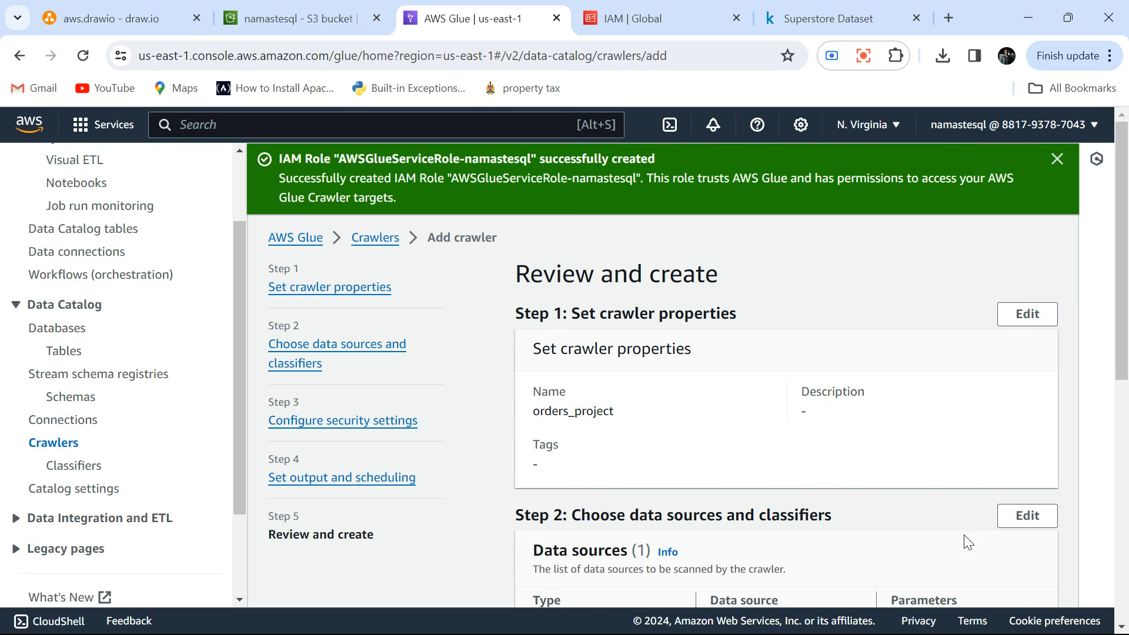
Create the orders_project crawler and run it.
{"action": "scroll", "coordinate": [735, 422], "scroll_direction": "down", "scroll_amount": 7}
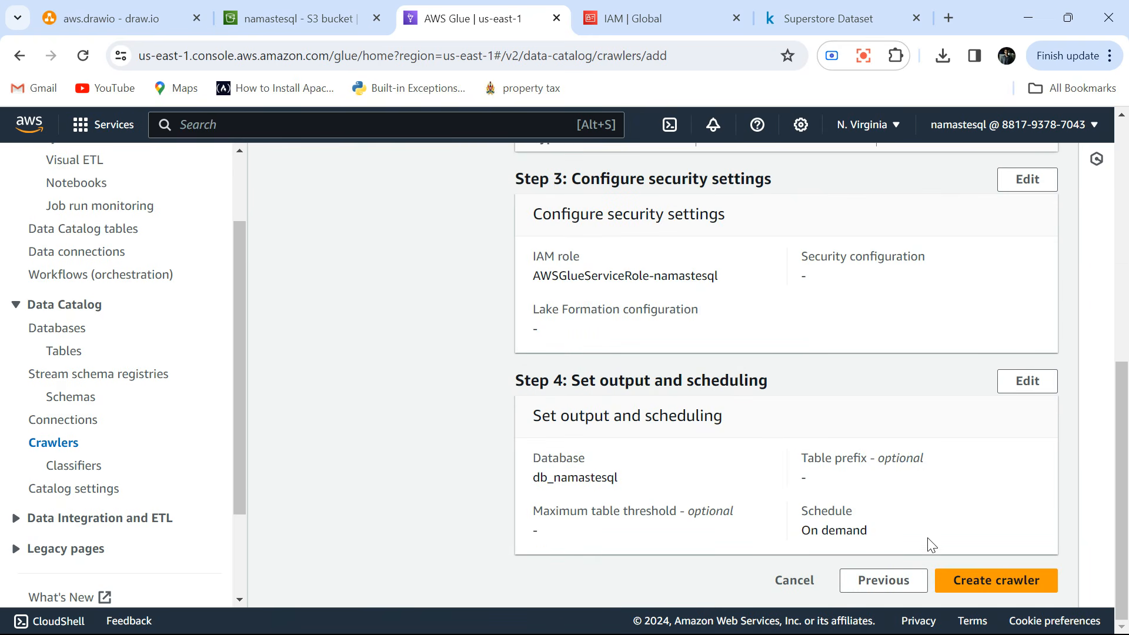
{"action": "left_click", "coordinate": [986, 594]}
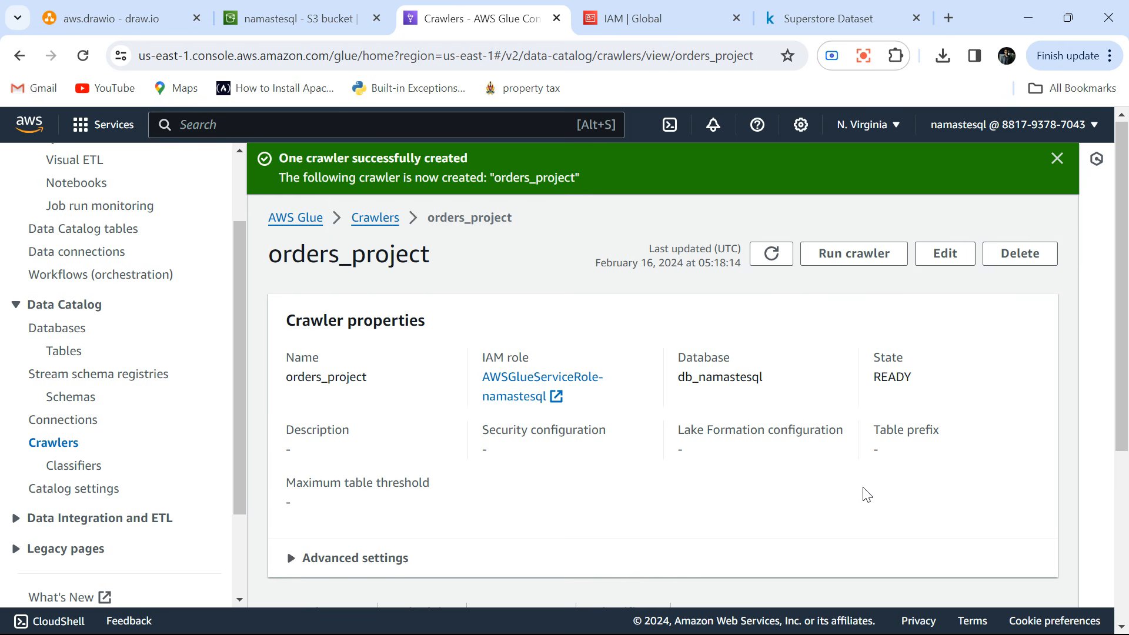
{"action": "scroll", "coordinate": [867, 494], "scroll_direction": "down", "scroll_amount": 5}
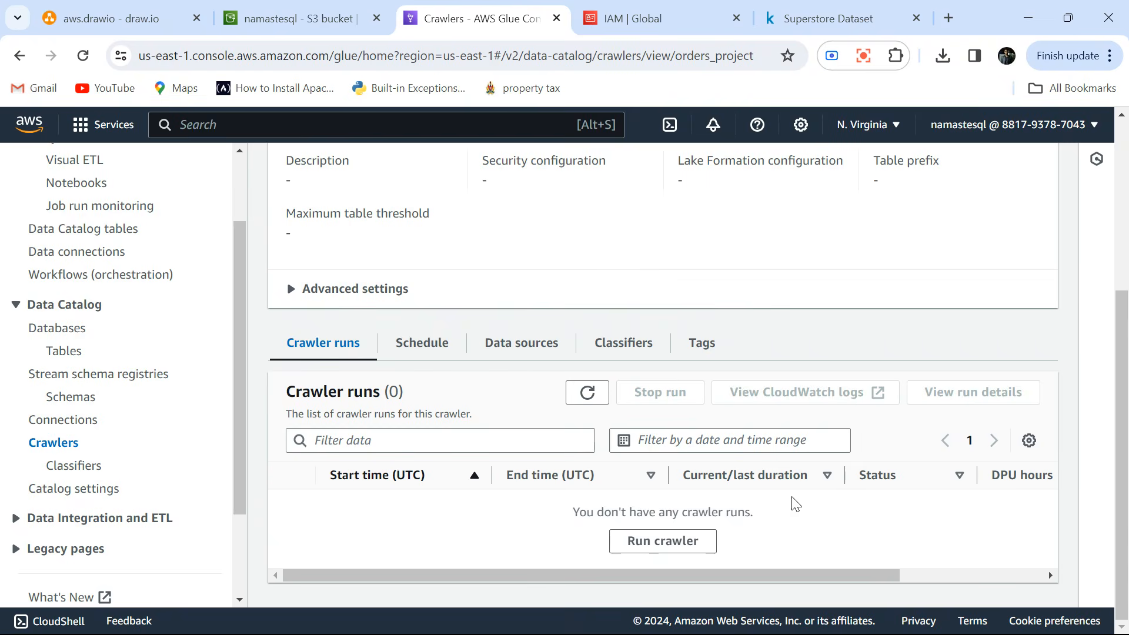
{"action": "left_click", "coordinate": [654, 547]}
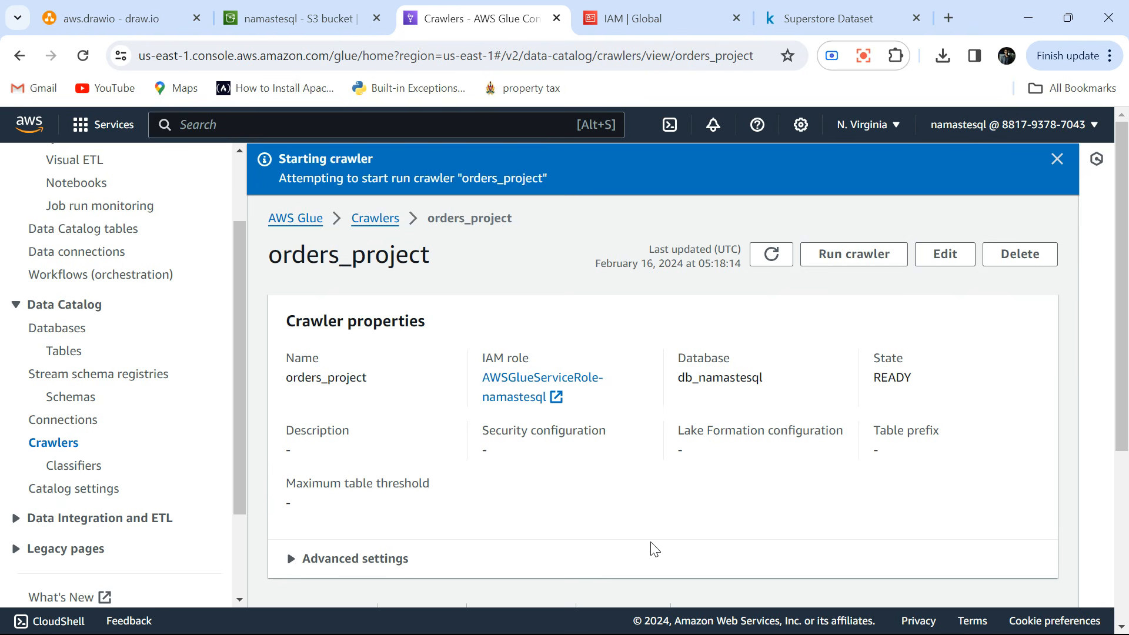
Refresh the crawler runs list to check the status of the orders_project run.
{"action": "scroll", "coordinate": [655, 548], "scroll_direction": "down", "scroll_amount": 5}
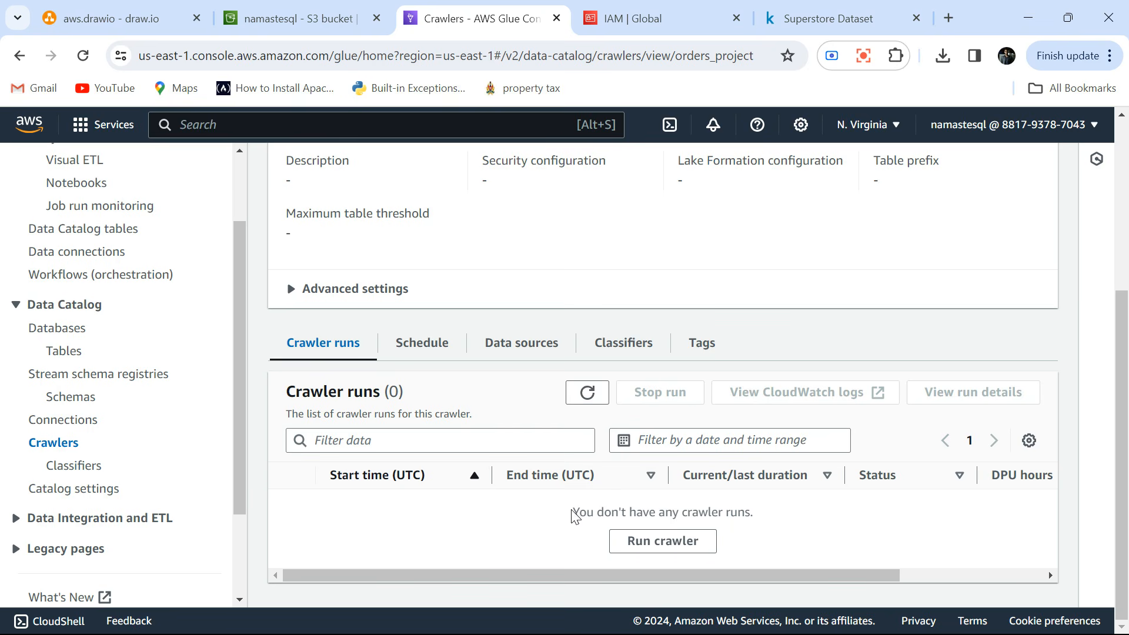
{"action": "left_click", "coordinate": [588, 393]}
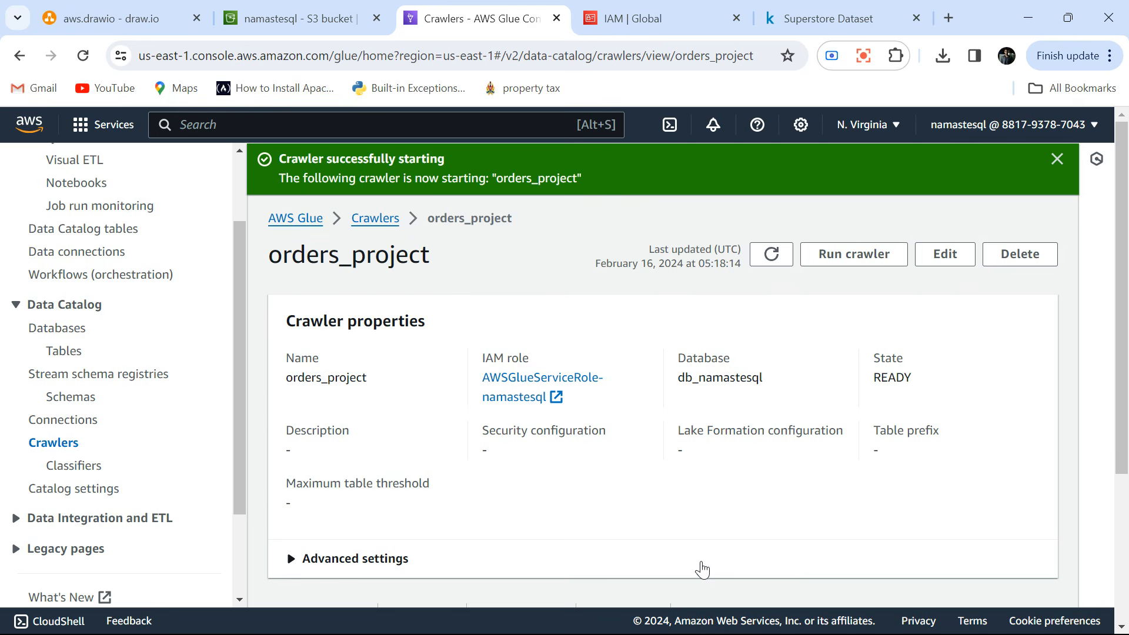
{"action": "scroll", "coordinate": [703, 569], "scroll_direction": "down", "scroll_amount": 3}
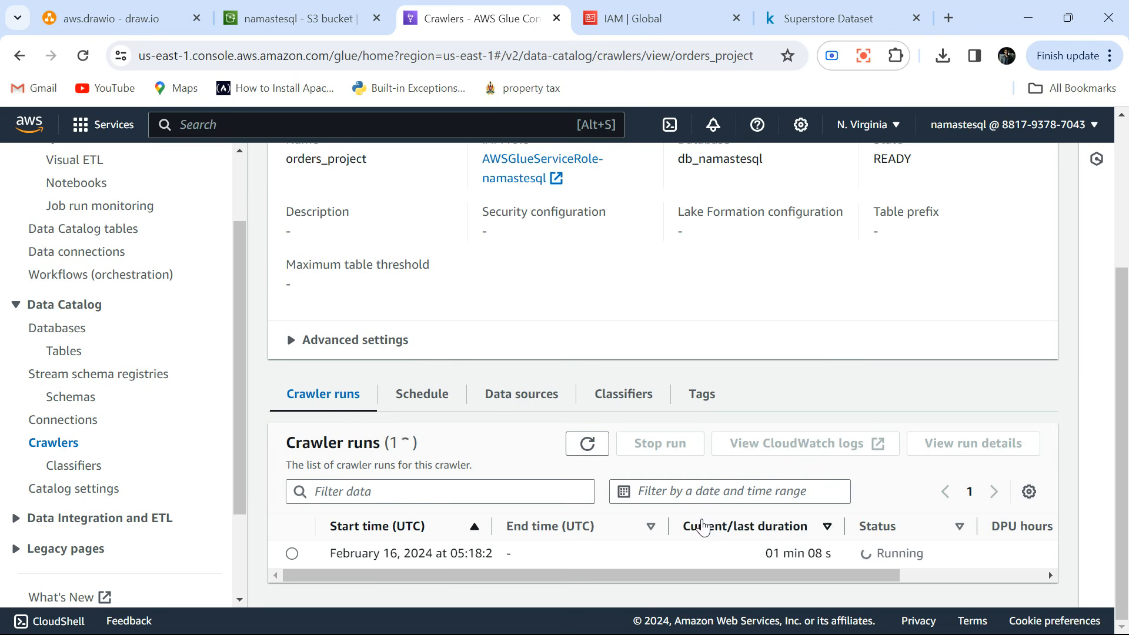
{"action": "left_click", "coordinate": [587, 446]}
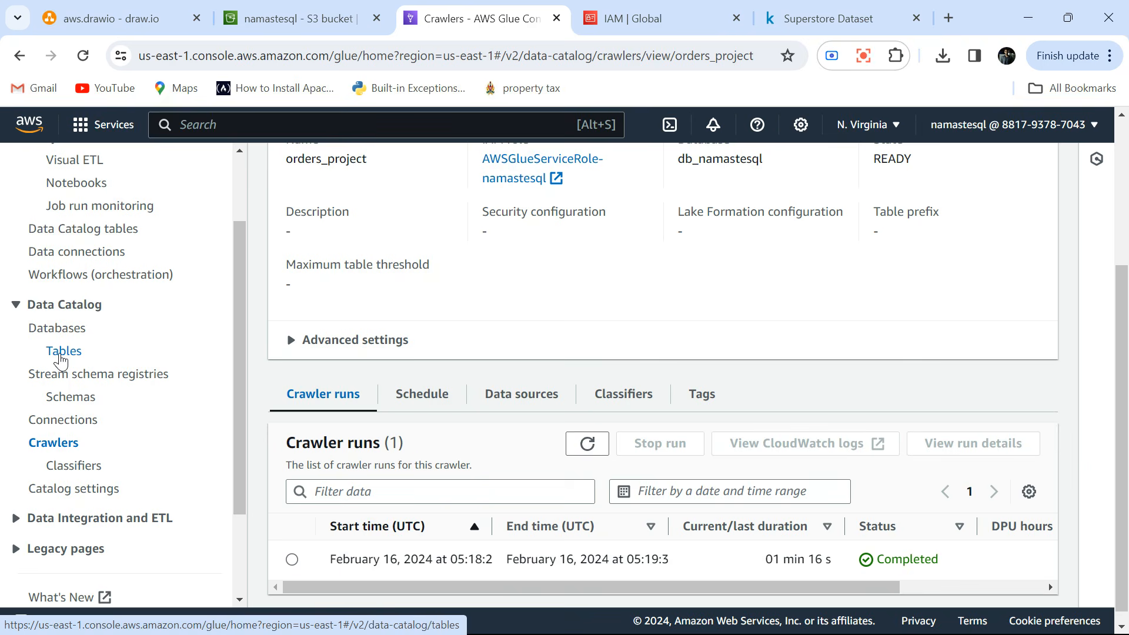
Refresh the Data Catalog tables list, widen its Location column and look over the details of the crawled table.
{"action": "left_click", "coordinate": [61, 352]}
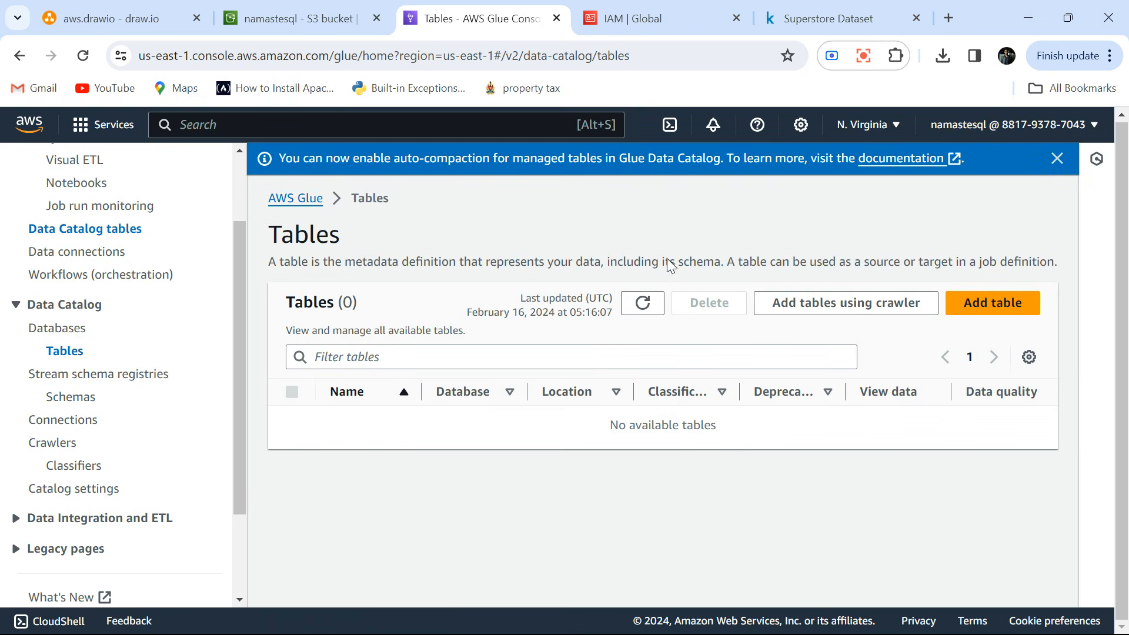
{"action": "left_click", "coordinate": [643, 303]}
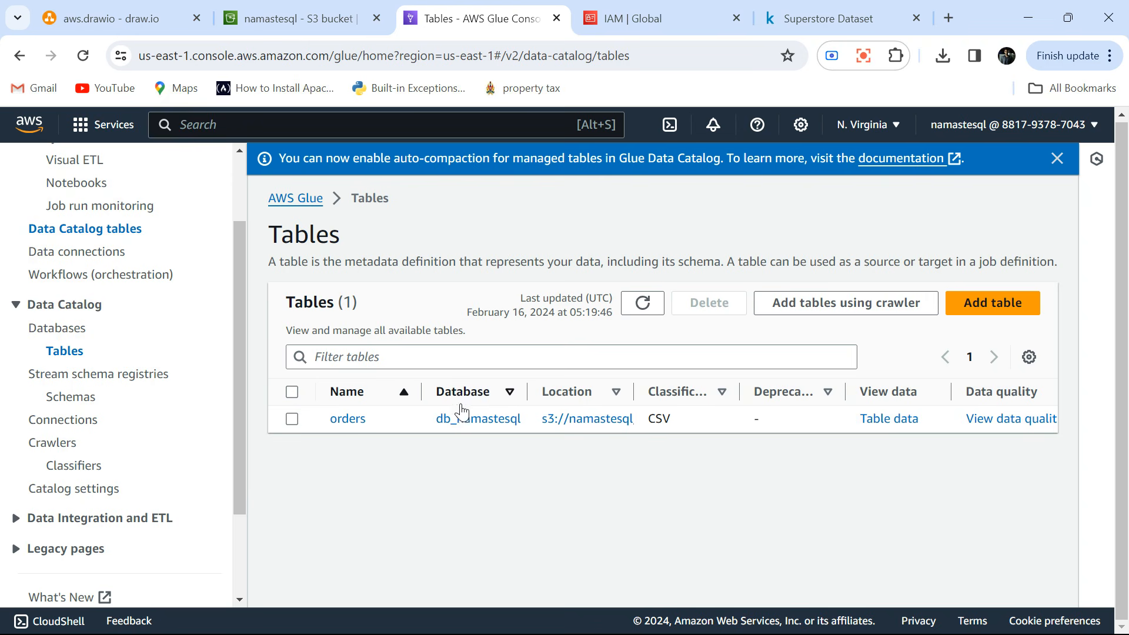
{"action": "left_click_drag", "start_coordinate": [633, 386], "coordinate": [717, 386]}
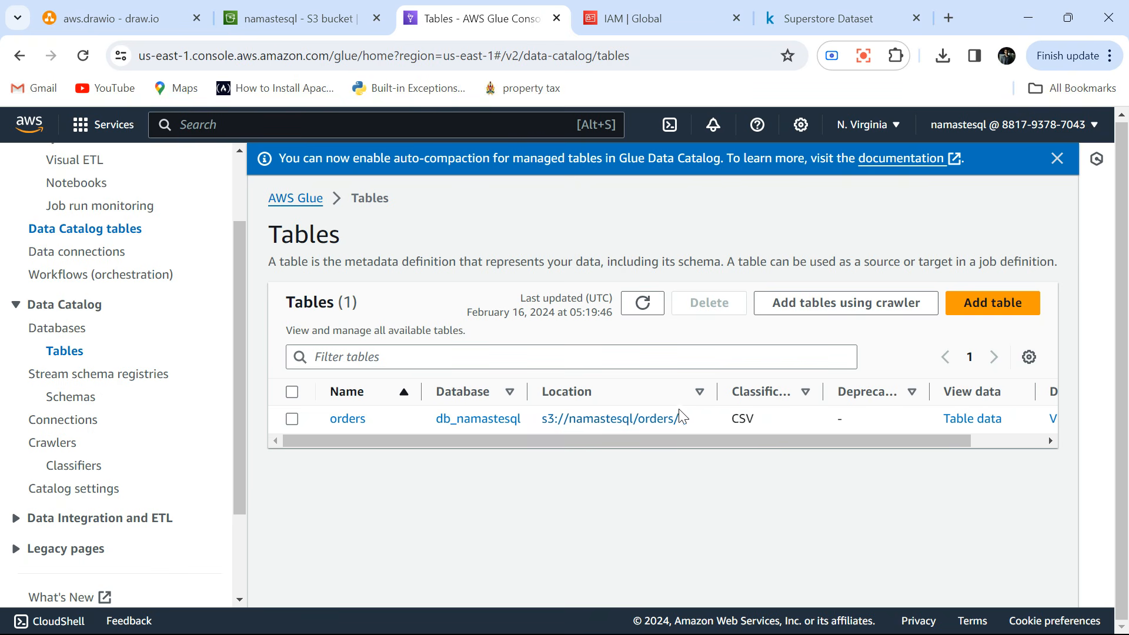
{"action": "left_click_drag", "start_coordinate": [811, 436], "coordinate": [885, 437]}
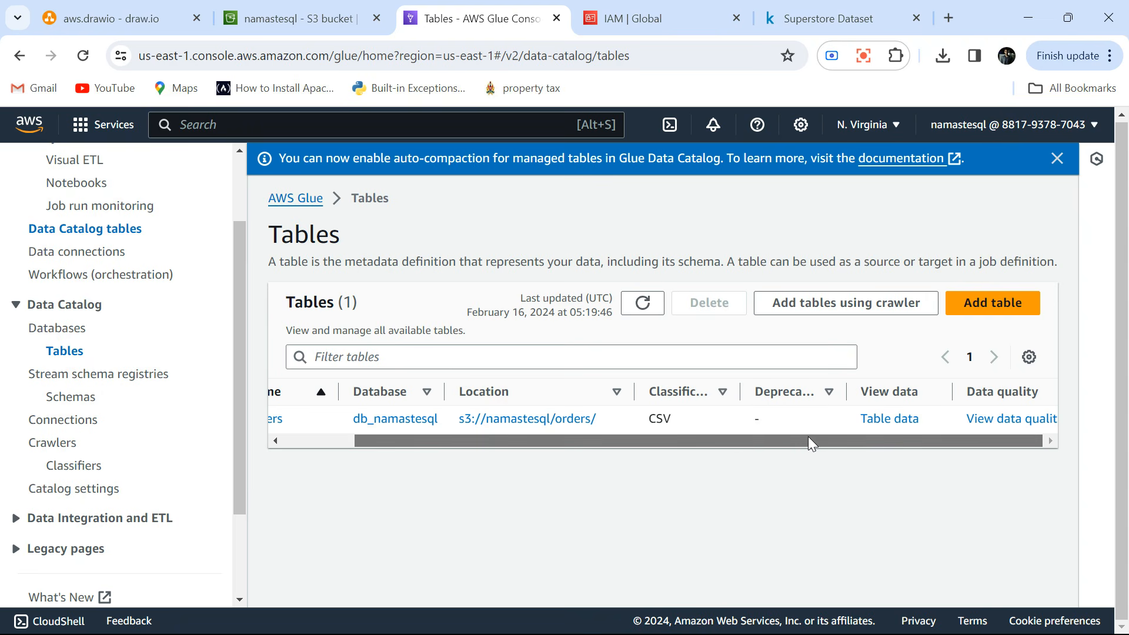
{"action": "left_click_drag", "start_coordinate": [807, 436], "coordinate": [591, 448]}
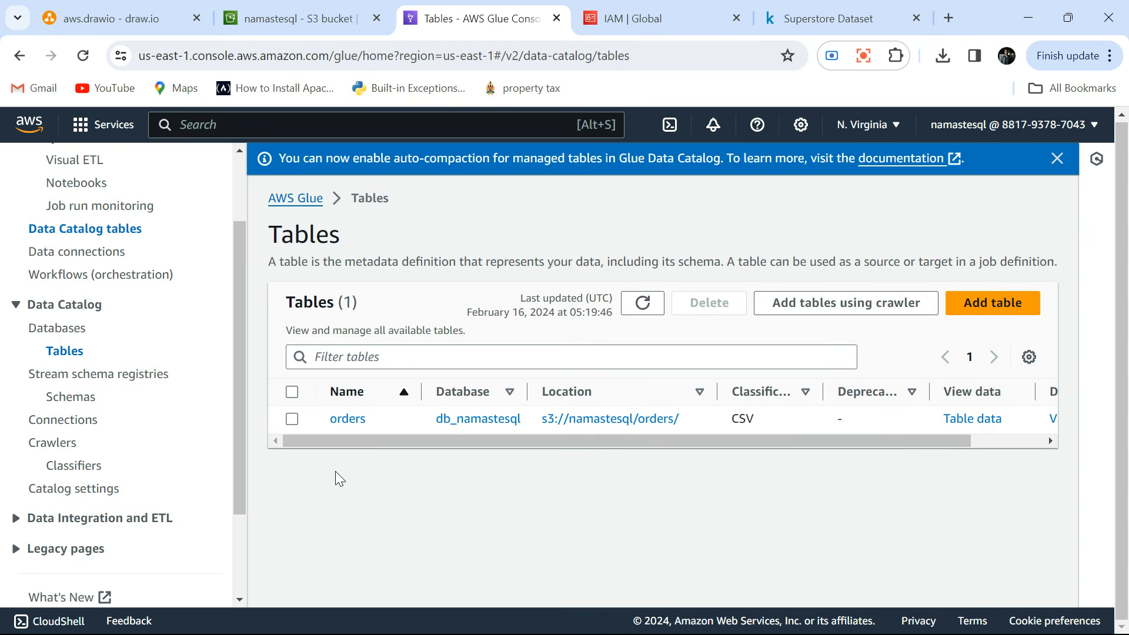
Open the orders table and examine its properties and the column names and data types in its schema.
{"action": "left_click", "coordinate": [351, 418]}
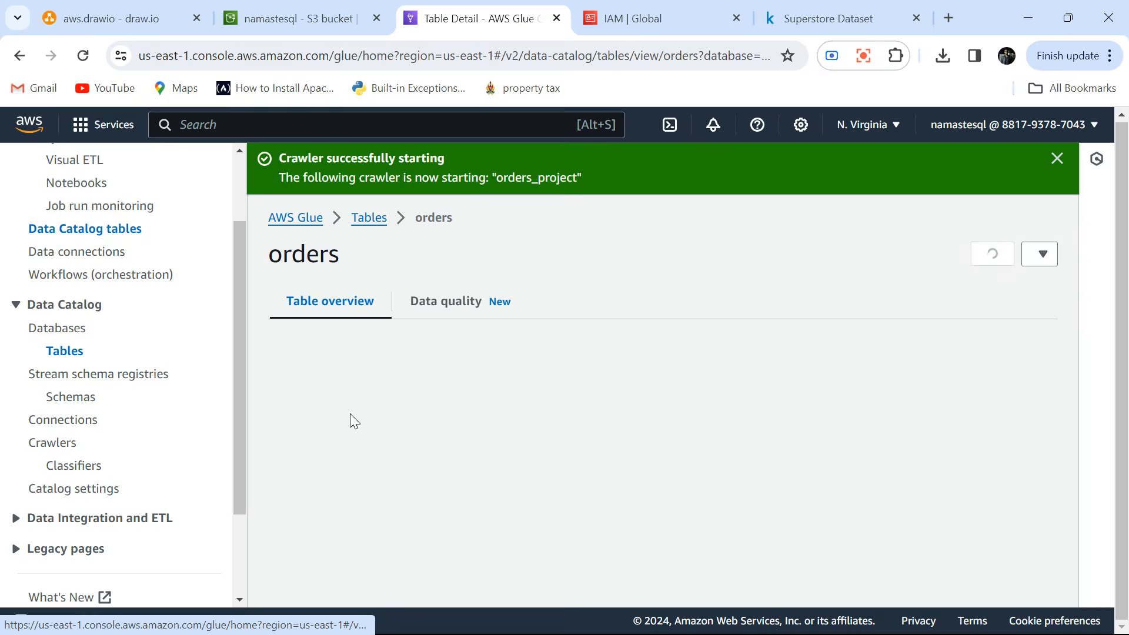
{"action": "scroll", "coordinate": [555, 463], "scroll_direction": "down", "scroll_amount": 3}
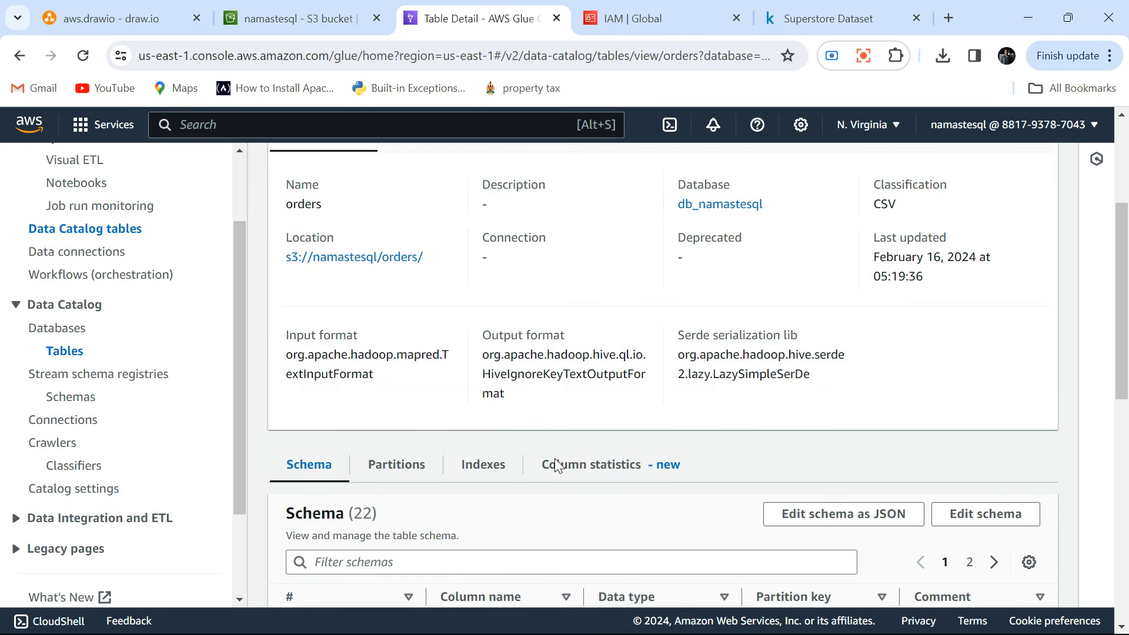
{"action": "scroll", "coordinate": [555, 464], "scroll_direction": "down", "scroll_amount": 7}
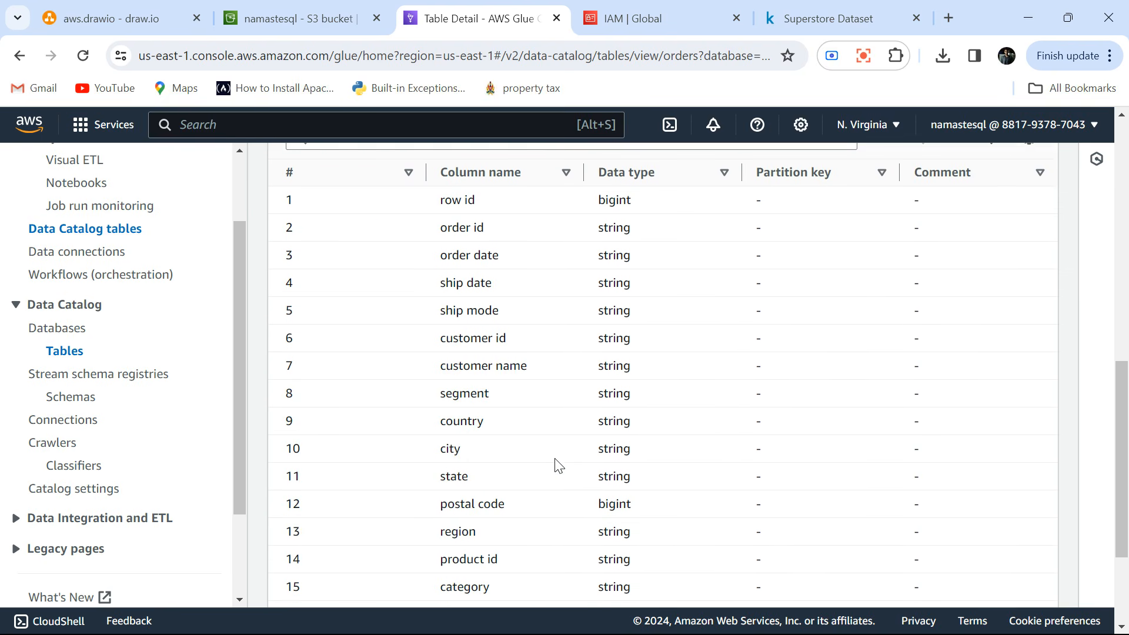
{"action": "scroll", "coordinate": [558, 466], "scroll_direction": "down", "scroll_amount": 3}
{"action": "scroll", "coordinate": [559, 466], "scroll_direction": "up", "scroll_amount": 7}
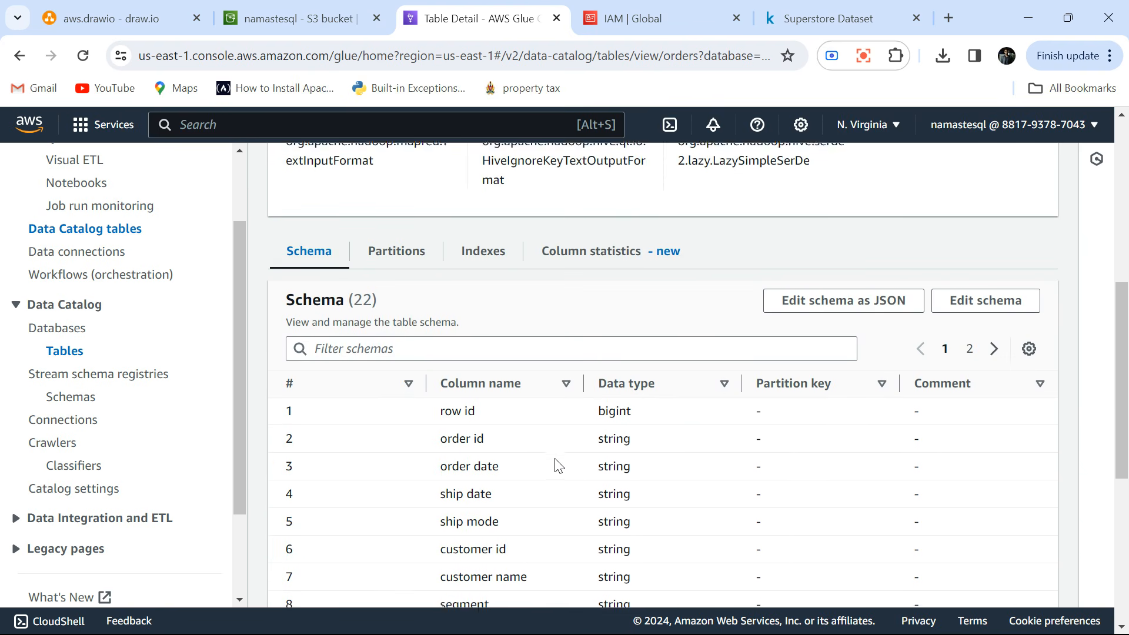
{"action": "scroll", "coordinate": [557, 464], "scroll_direction": "down", "scroll_amount": 1}
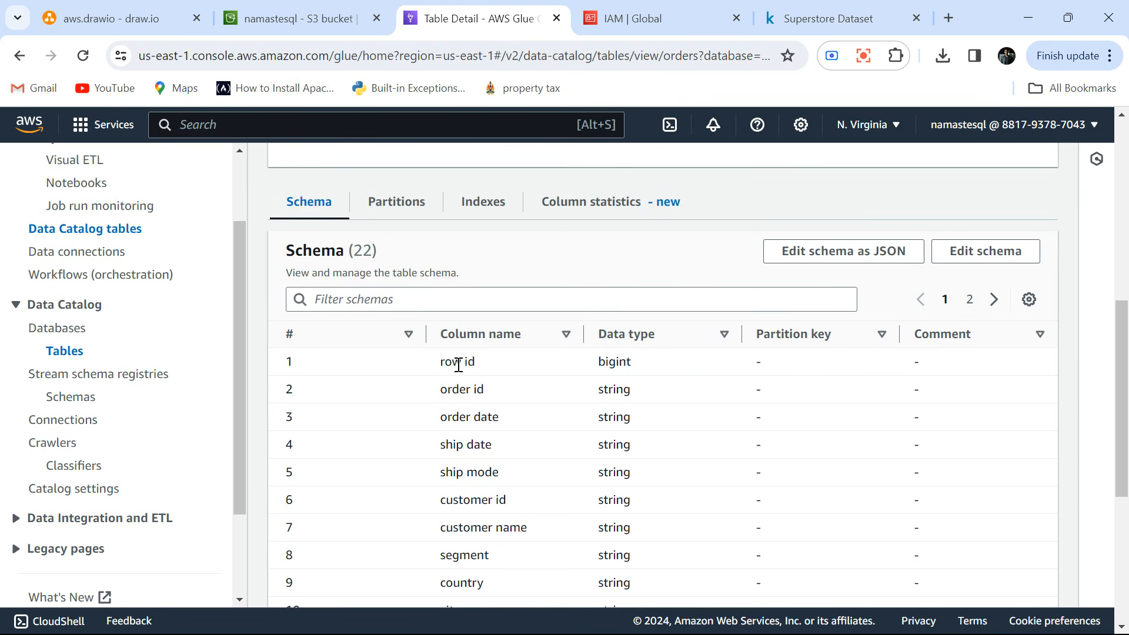
{"action": "double_click", "coordinate": [463, 388]}
{"action": "scroll", "coordinate": [463, 388], "scroll_direction": "down", "scroll_amount": 2}
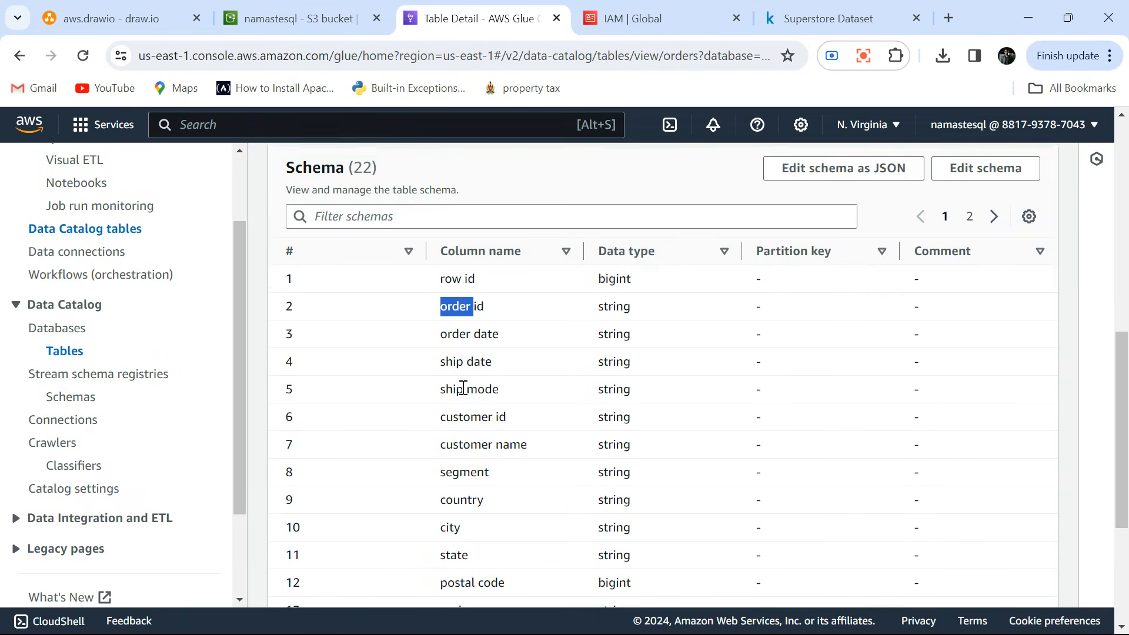
{"action": "scroll", "coordinate": [464, 388], "scroll_direction": "down", "scroll_amount": 6}
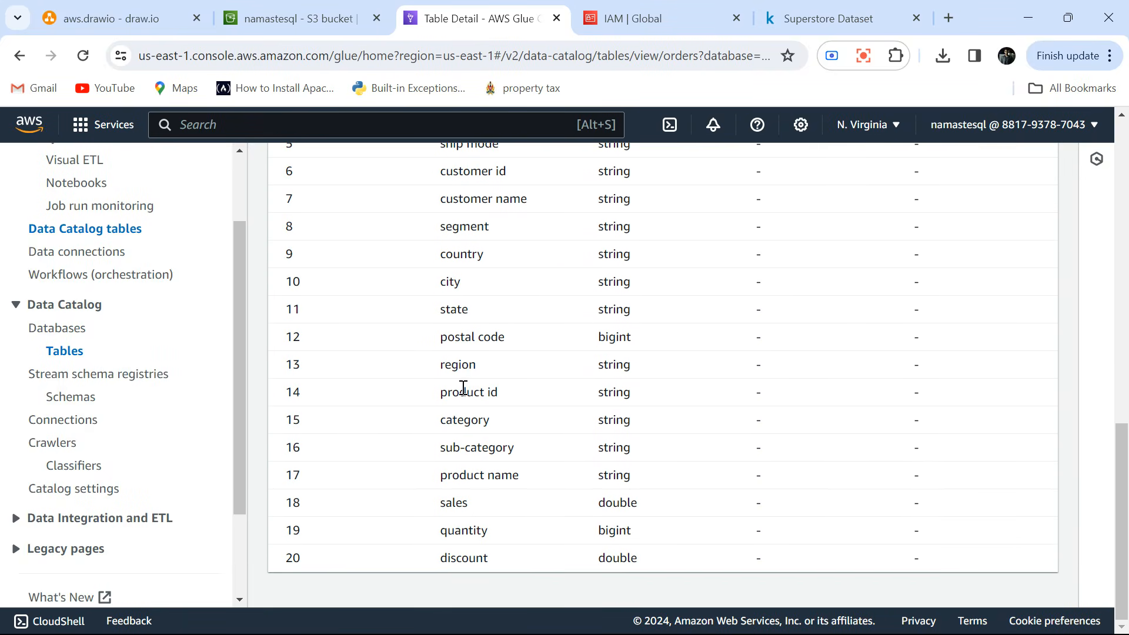
{"action": "scroll", "coordinate": [463, 388], "scroll_direction": "up", "scroll_amount": 9}
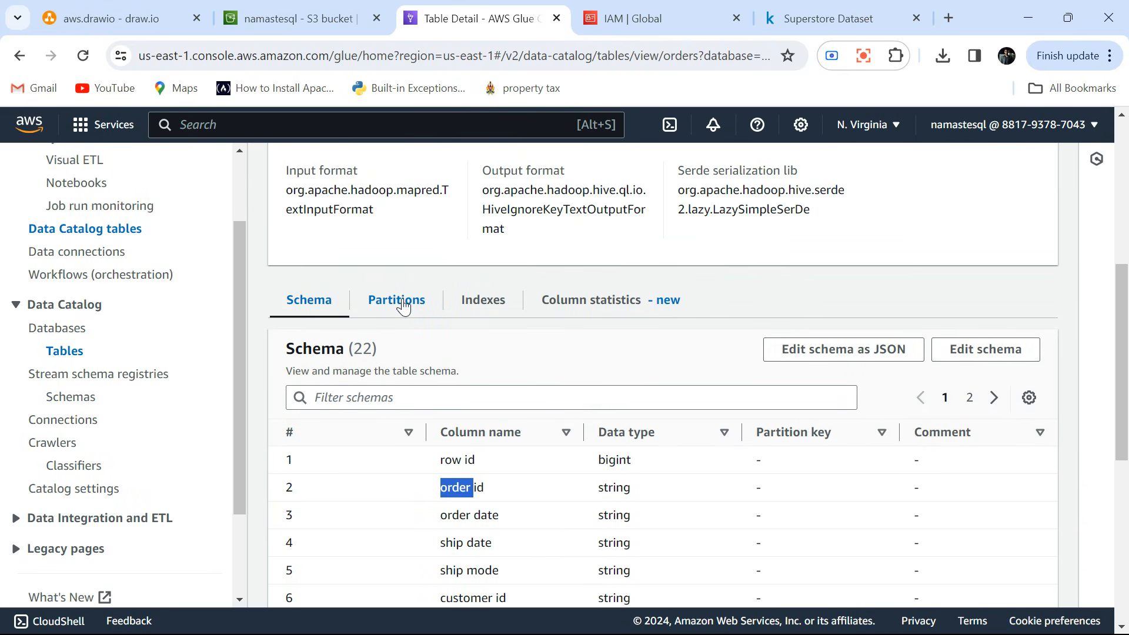
View the orders table's partitions and examine the snapshot_day partition key.
{"action": "left_click", "coordinate": [404, 306]}
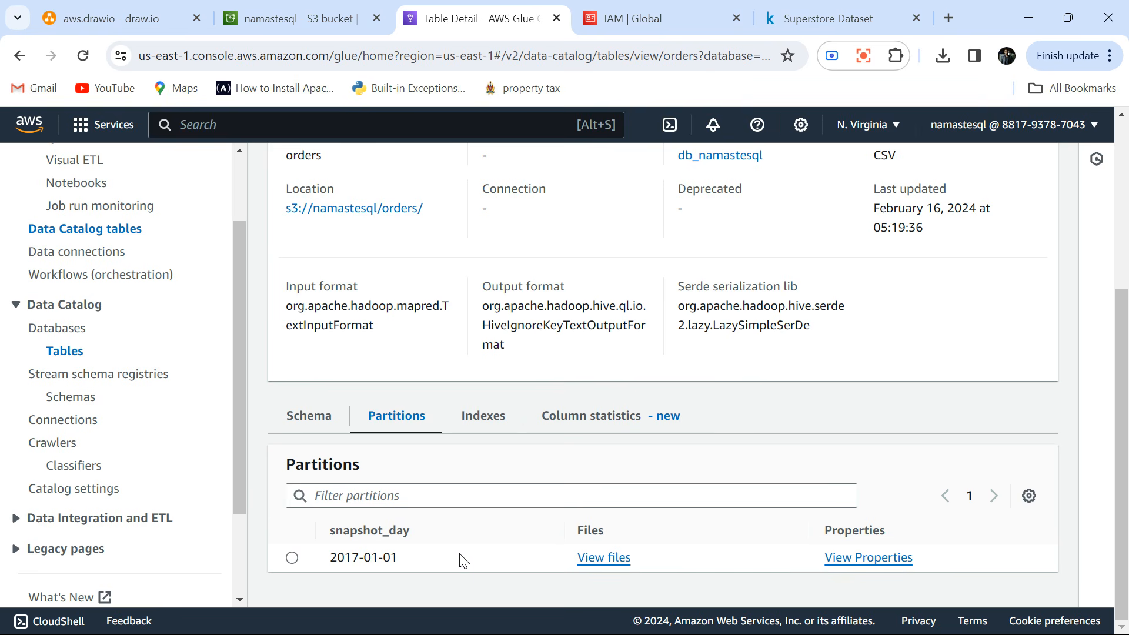
{"action": "double_click", "coordinate": [385, 530]}
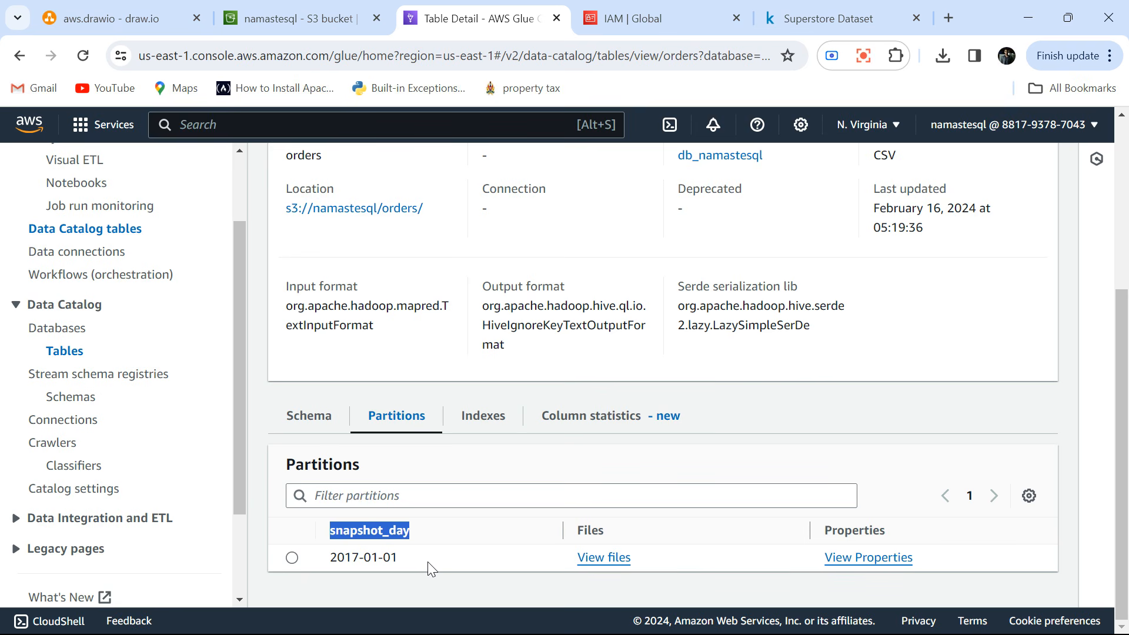
View the files stored in the orders table's 2017-01-01 partition and return to the table's details.
{"action": "left_click", "coordinate": [598, 558]}
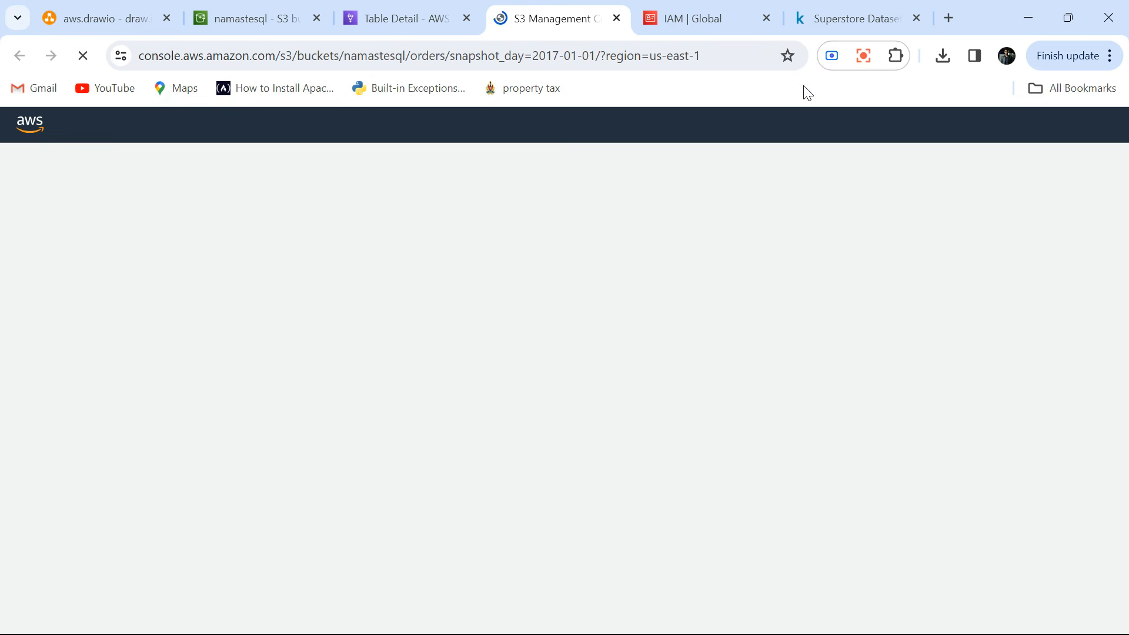
{"action": "left_click", "coordinate": [616, 18]}
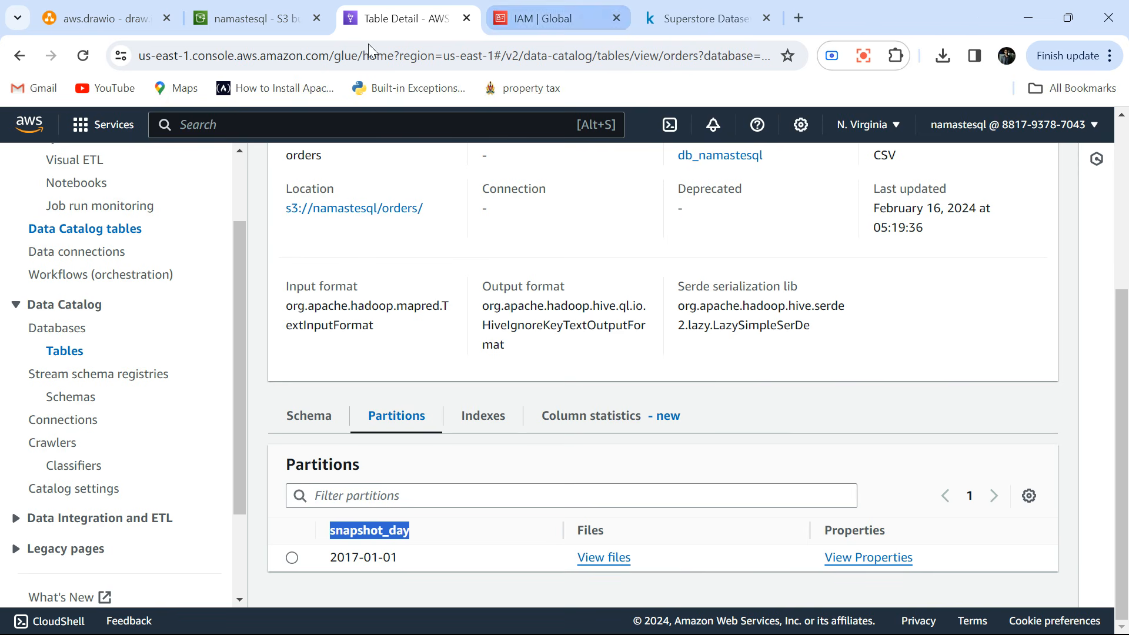
{"action": "left_click", "coordinate": [724, 560]}
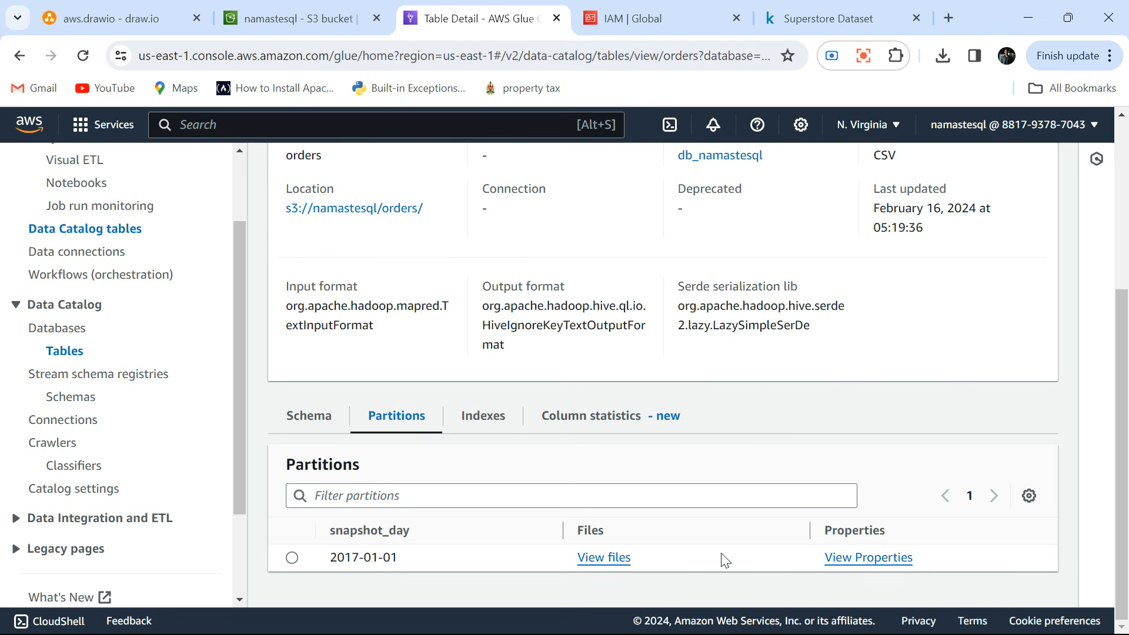
{"action": "scroll", "coordinate": [725, 559], "scroll_direction": "up", "scroll_amount": 4}
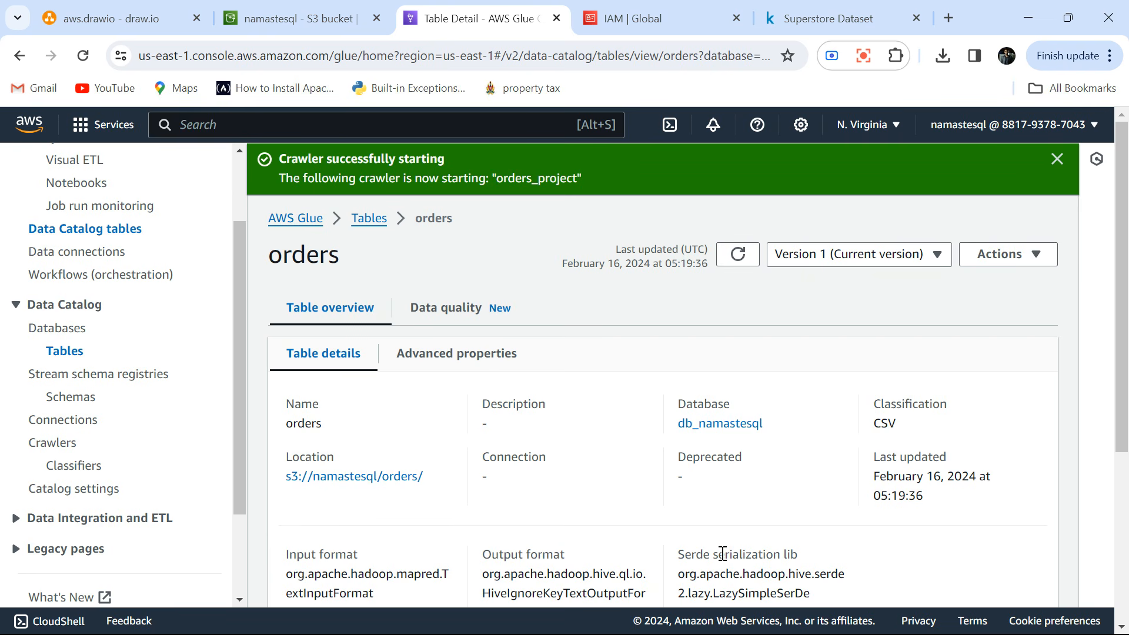
Switch to the S3 snapshot folder and copy its name, snapshot_day=2017-01-01.
{"action": "left_click", "coordinate": [309, 22]}
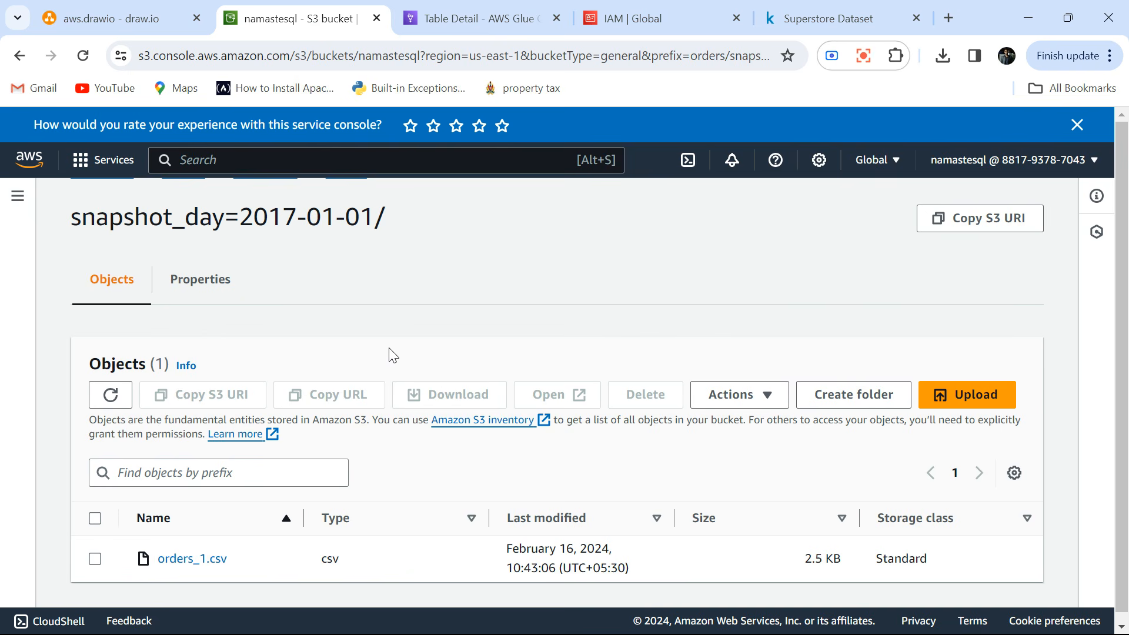
{"action": "left_click_drag", "start_coordinate": [374, 216], "coordinate": [75, 209]}
{"action": "key", "text": "ctrl+c"}
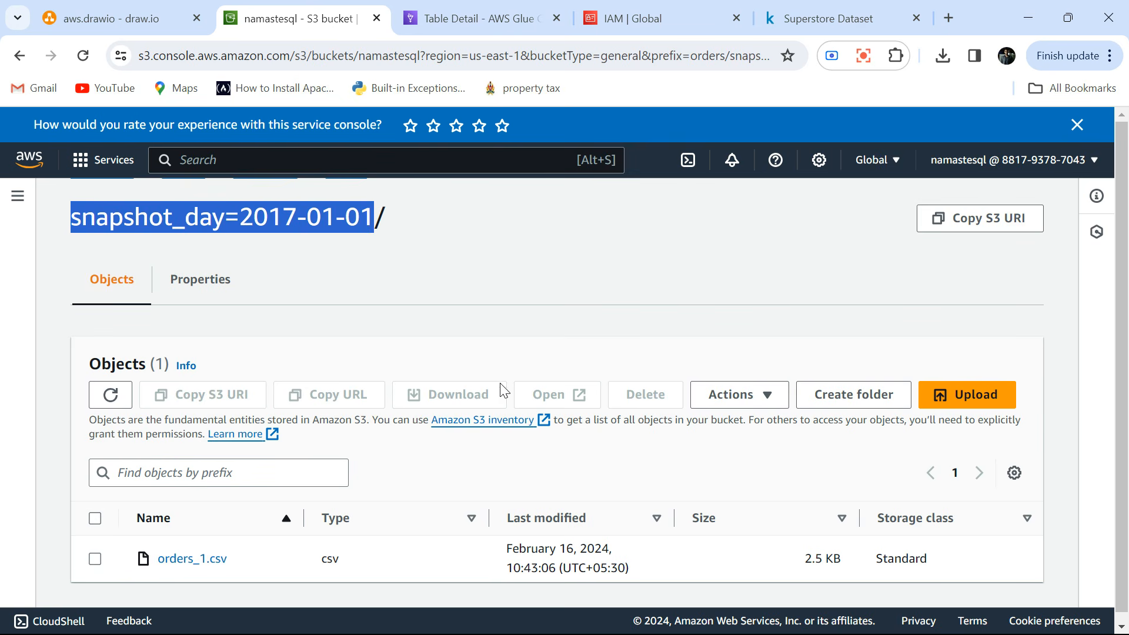
Switch to the Superstore workbook in Excel and filter Order Date to show only January 04, 2017.
{"action": "key", "text": "alt+Tab"}
{"action": "key", "text": "alt+Tab"}
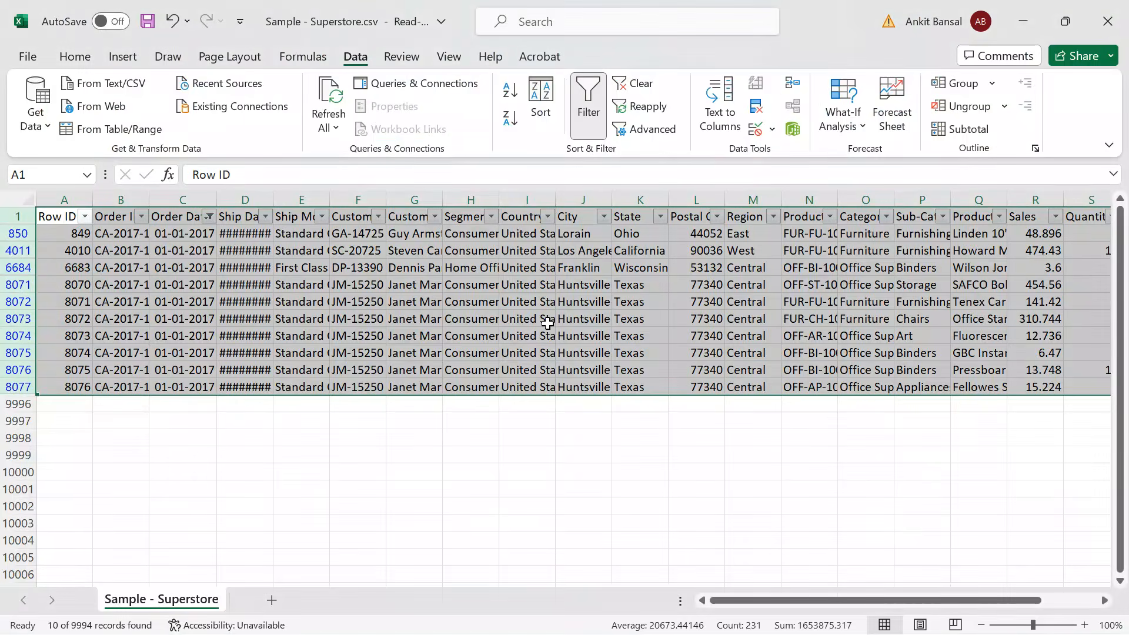
{"action": "left_click", "coordinate": [208, 217]}
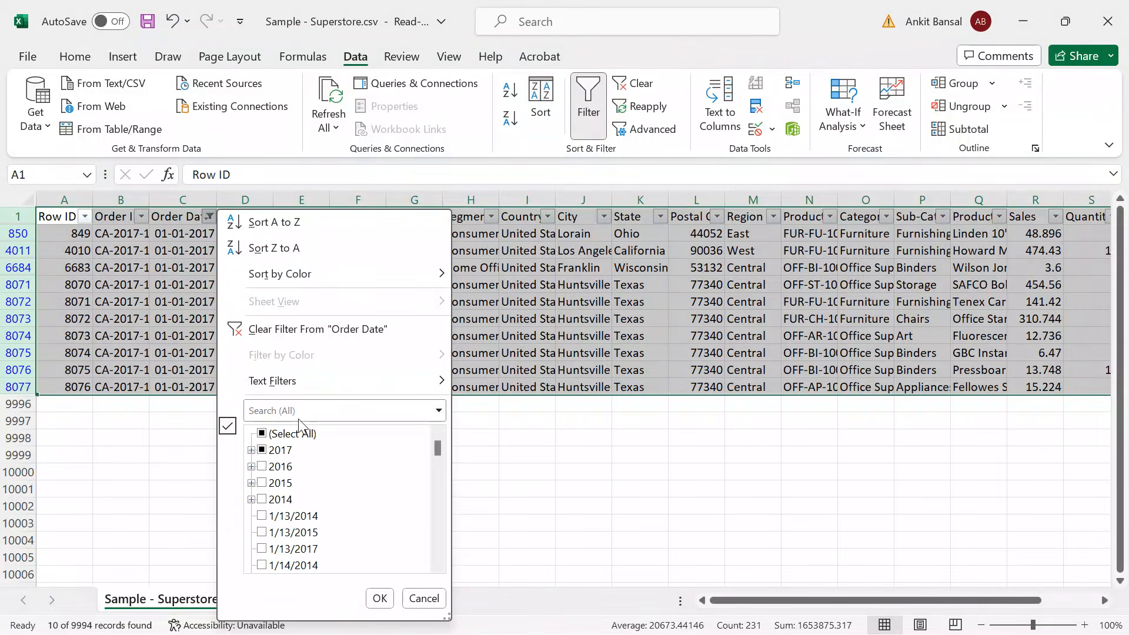
{"action": "left_click", "coordinate": [251, 449]}
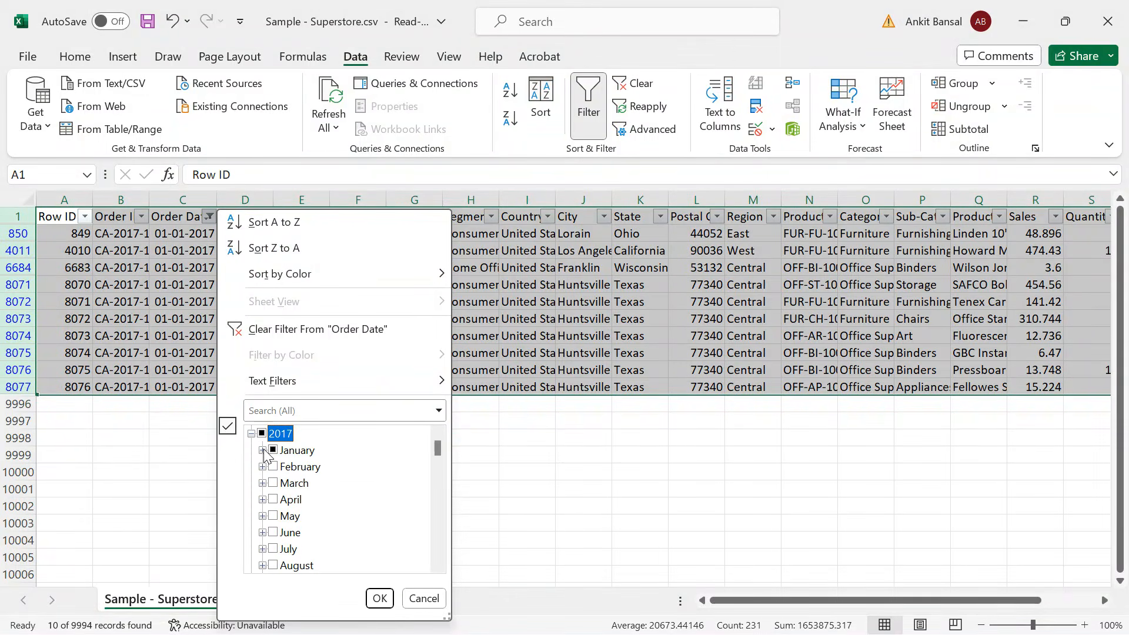
{"action": "left_click", "coordinate": [263, 450]}
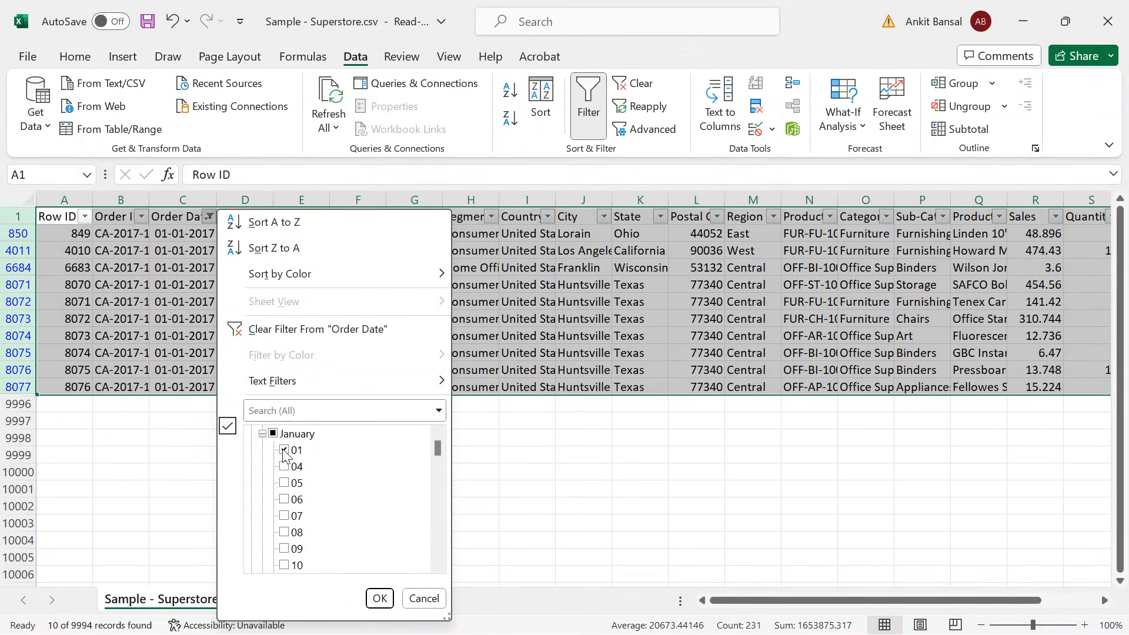
{"action": "left_click", "coordinate": [284, 450]}
{"action": "left_click", "coordinate": [284, 467]}
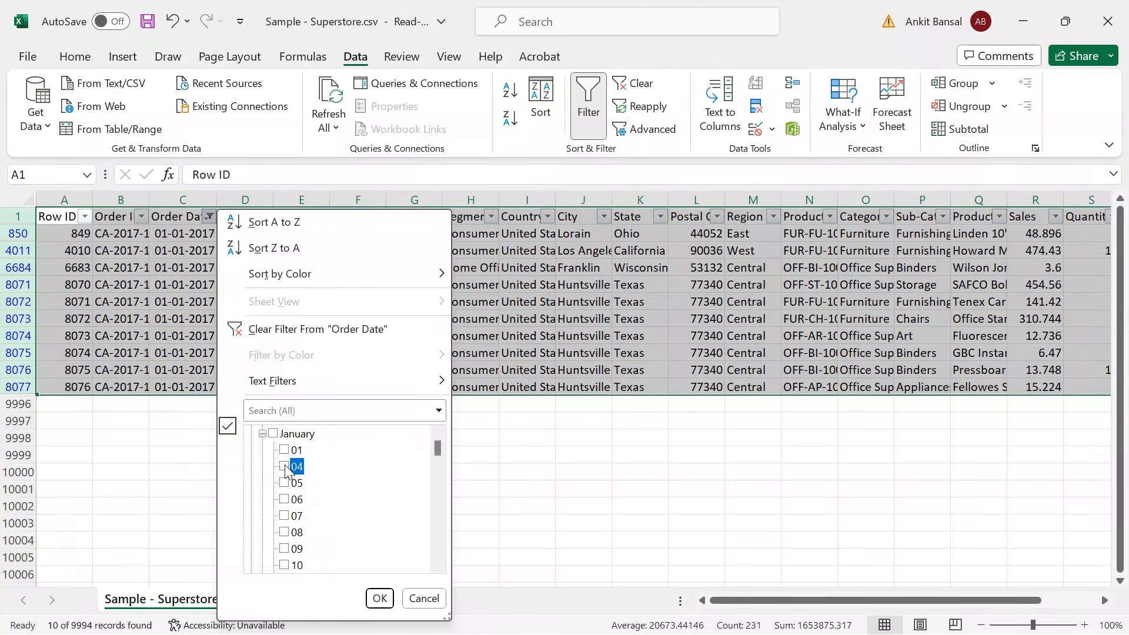
{"action": "left_click", "coordinate": [380, 598]}
Back in the S3 console, create a folder named snapshot_day=2017-01-04 inside the bucket's orders folder.
{"action": "key", "text": "alt+Tab"}
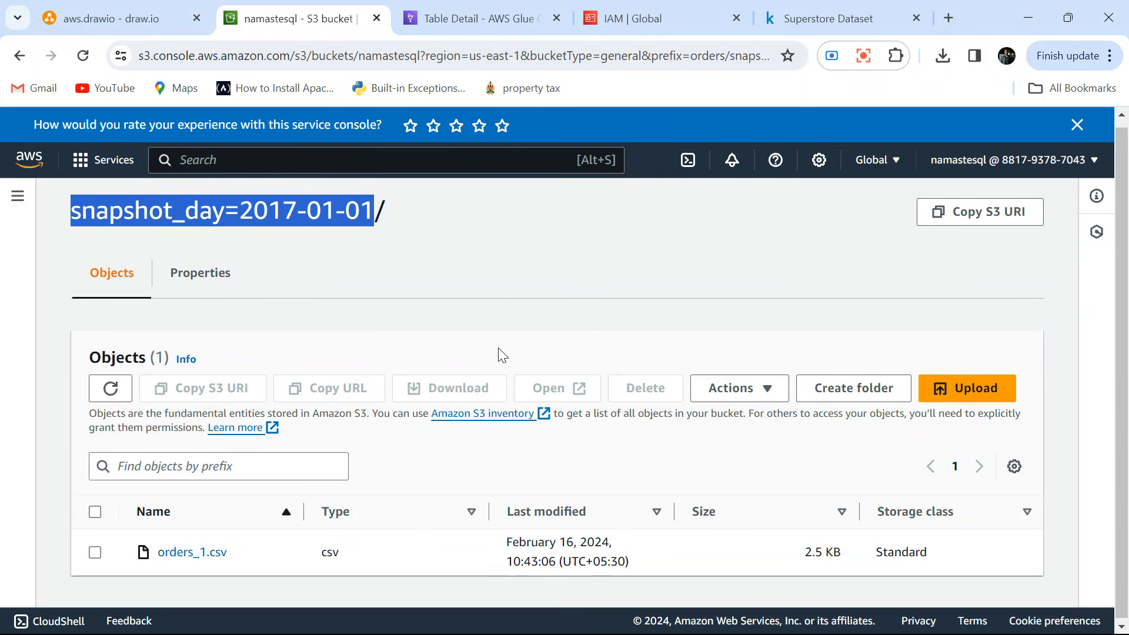
{"action": "left_click", "coordinate": [1077, 125]}
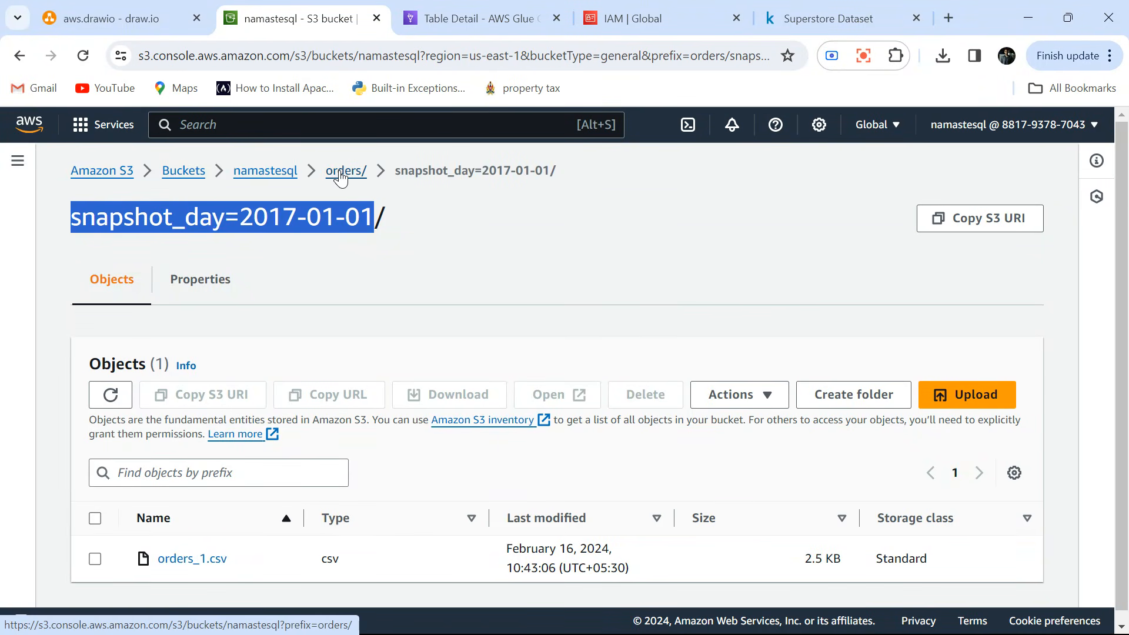
{"action": "left_click", "coordinate": [358, 171]}
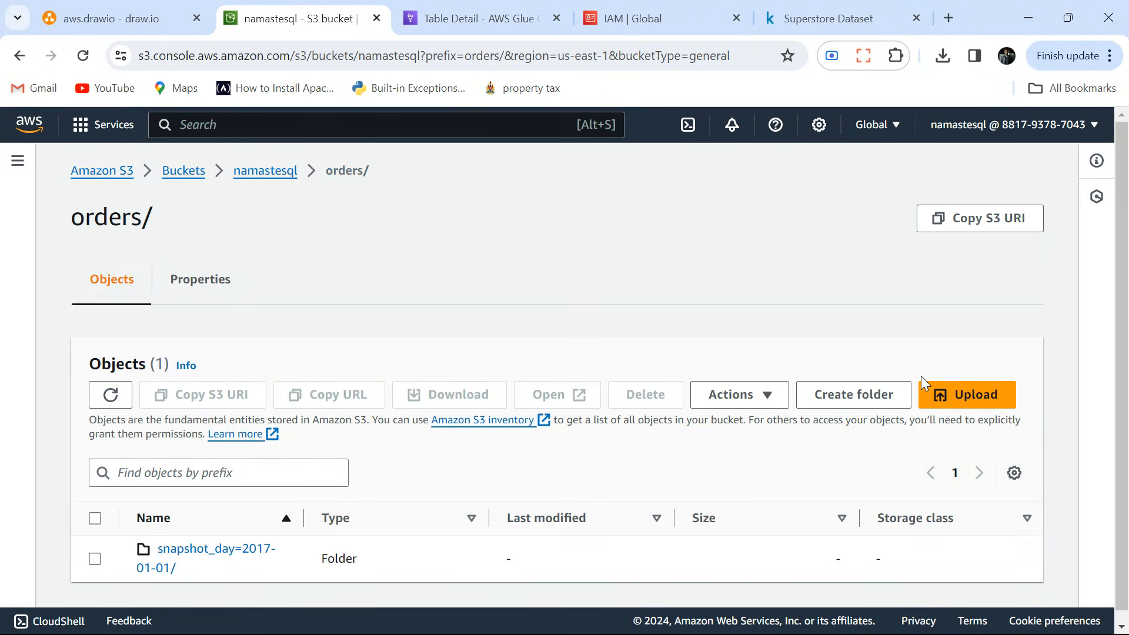
{"action": "left_click", "coordinate": [841, 389]}
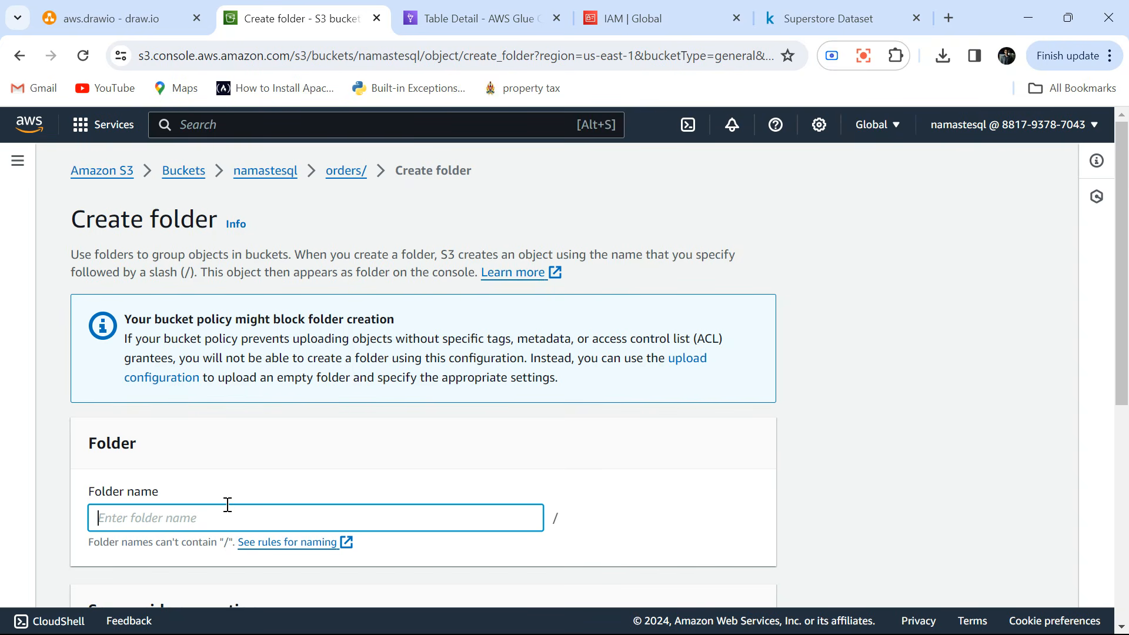
{"action": "key", "text": "ctrl+v"}
{"action": "scroll", "coordinate": [228, 504], "scroll_direction": "down", "scroll_amount": 3}
{"action": "key", "text": "BackSpace"}
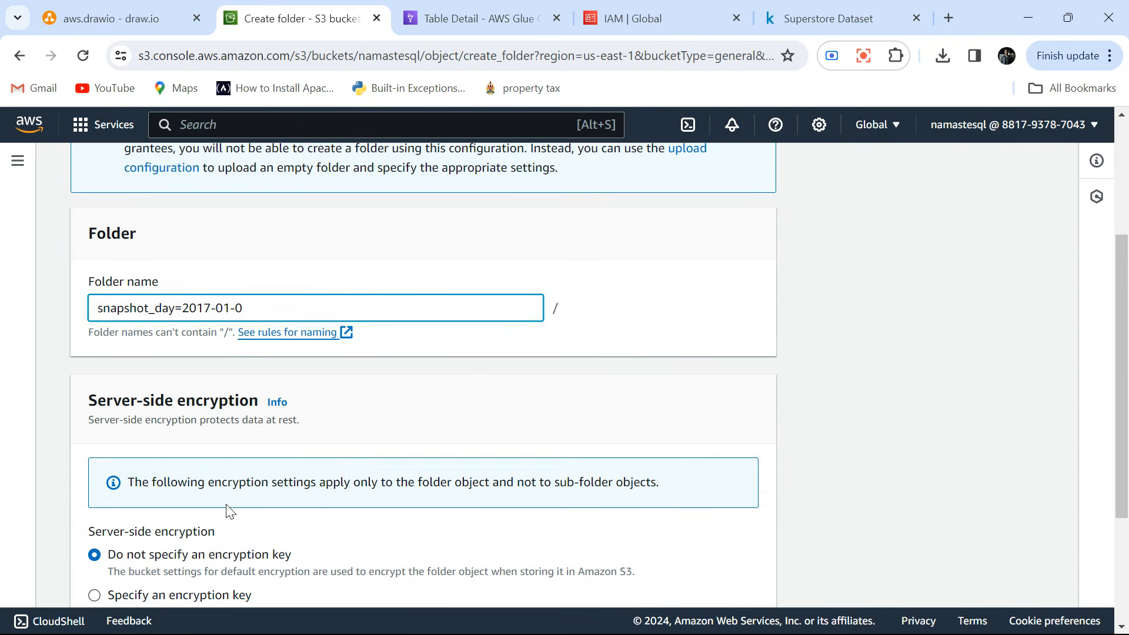
{"action": "type", "text": "4"}
{"action": "scroll", "coordinate": [418, 449], "scroll_direction": "down", "scroll_amount": 3}
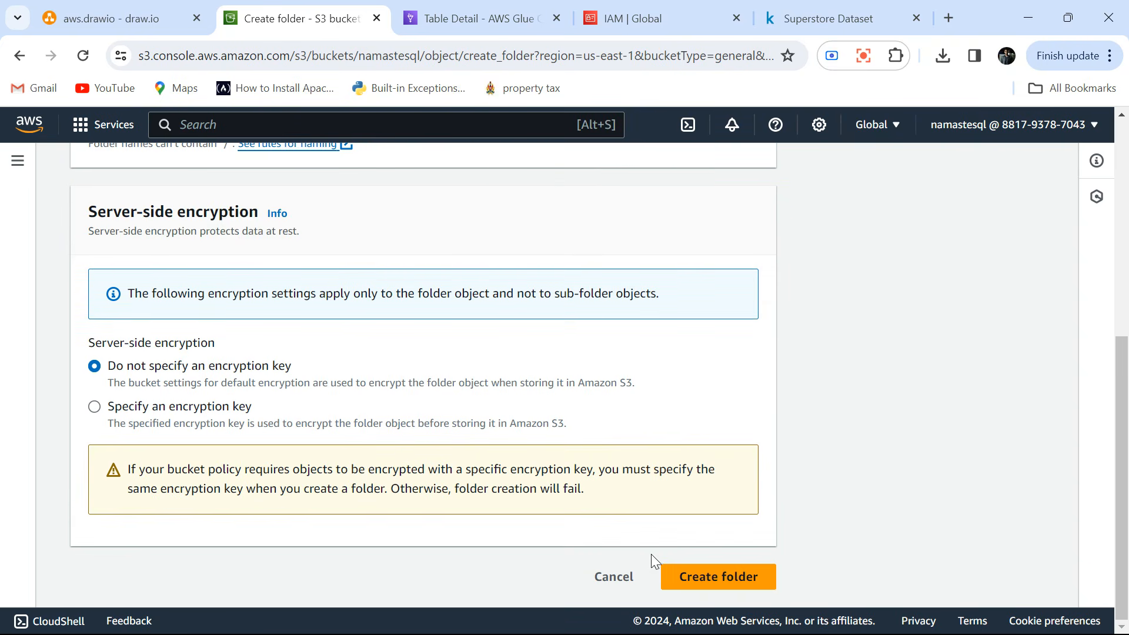
{"action": "left_click", "coordinate": [730, 576]}
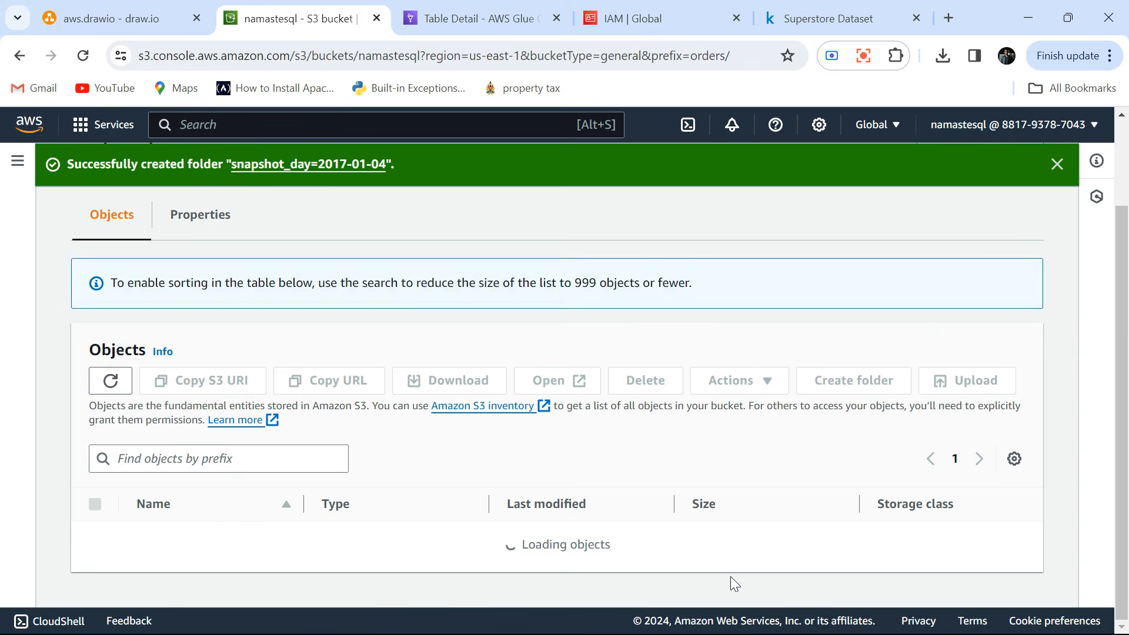
Switch to Excel and copy the header and all filtered order rows from the Sample - Superstore sheet.
{"action": "key", "text": "alt+Tab"}
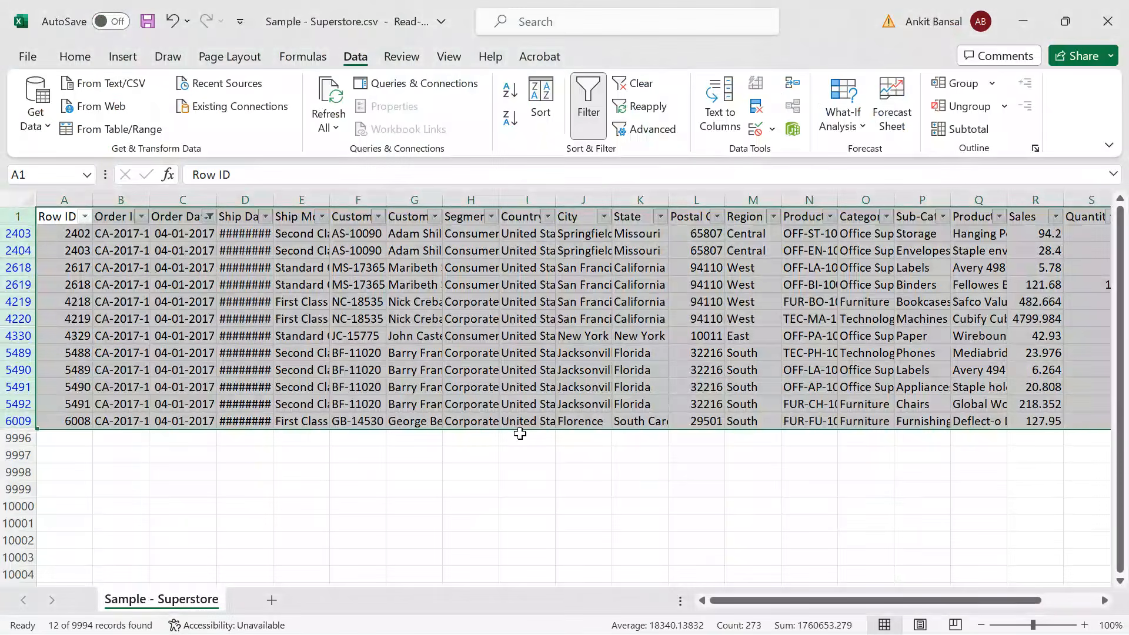
{"action": "key", "text": "ctrl+a"}
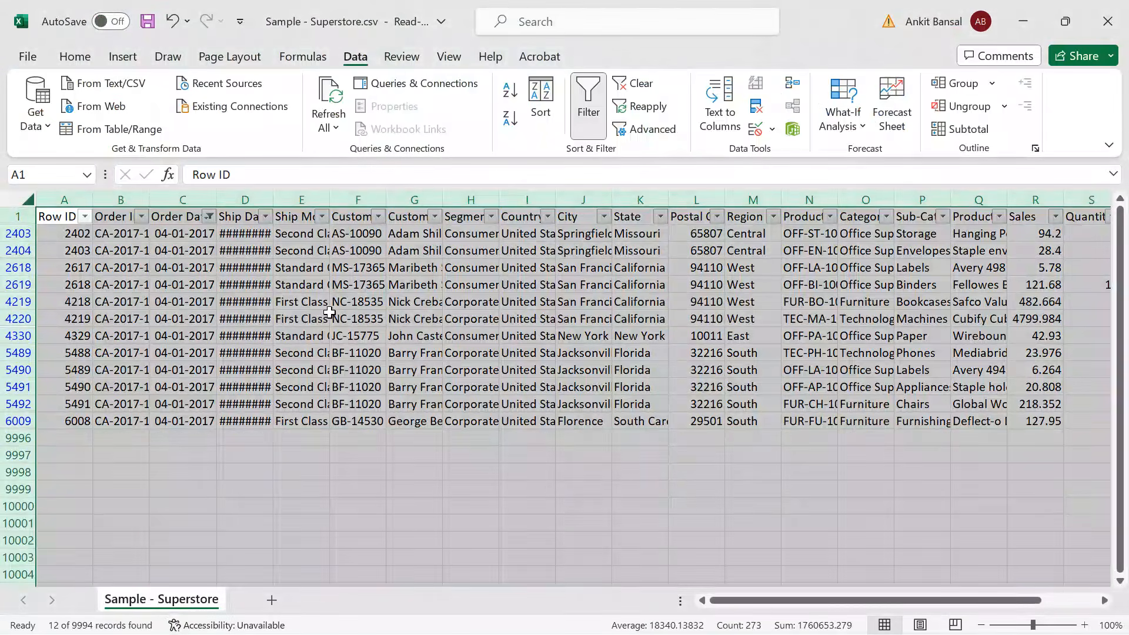
{"action": "left_click", "coordinate": [329, 312]}
{"action": "key", "text": "ctrl+a"}
{"action": "key", "text": "ctrl+c"}
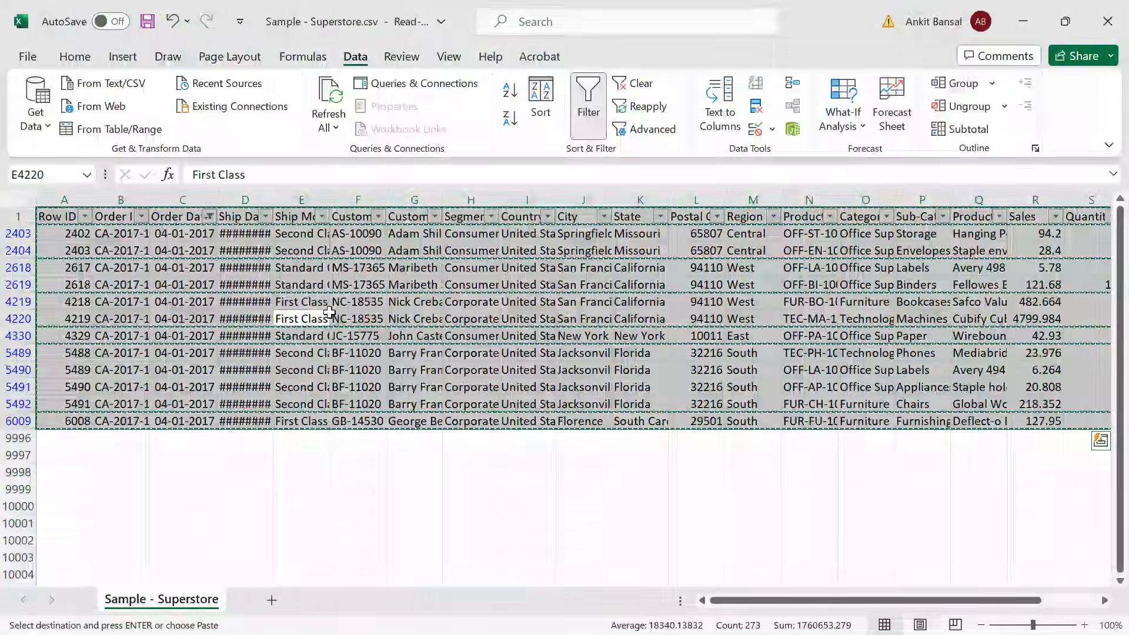
Switch to Notepad++ and replace all the text in orders_1.csv with the copied order rows.
{"action": "key", "text": "alt+Tab"}
{"action": "key", "text": "alt+Tab"}
{"action": "left_click", "coordinate": [522, 268]}
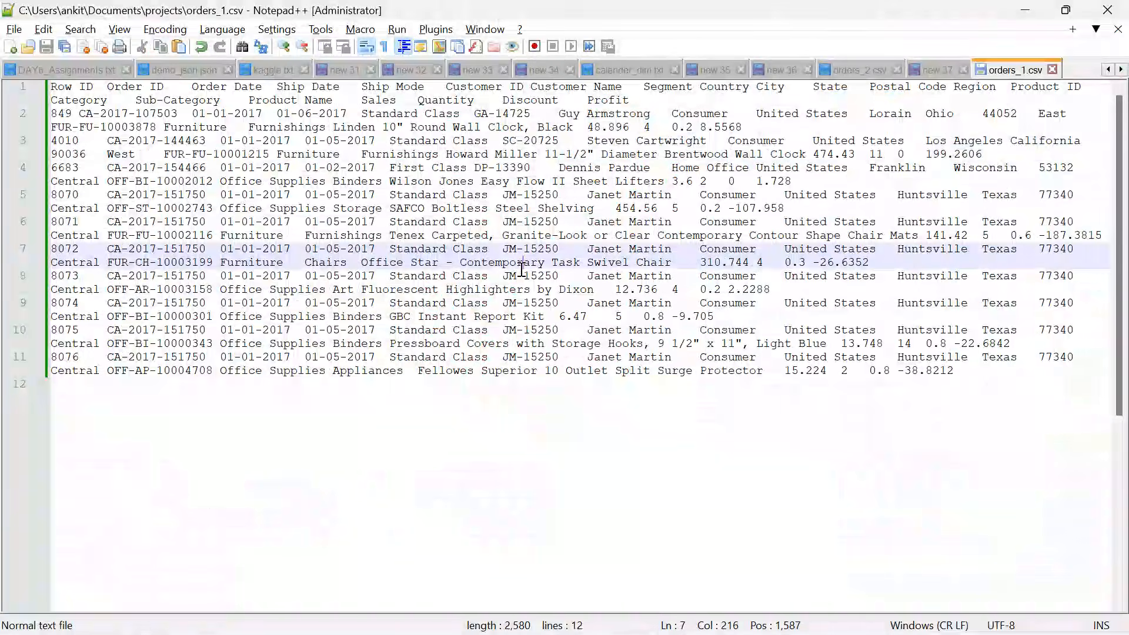
{"action": "key", "text": "ctrl+a"}
{"action": "key", "text": "ctrl+v"}
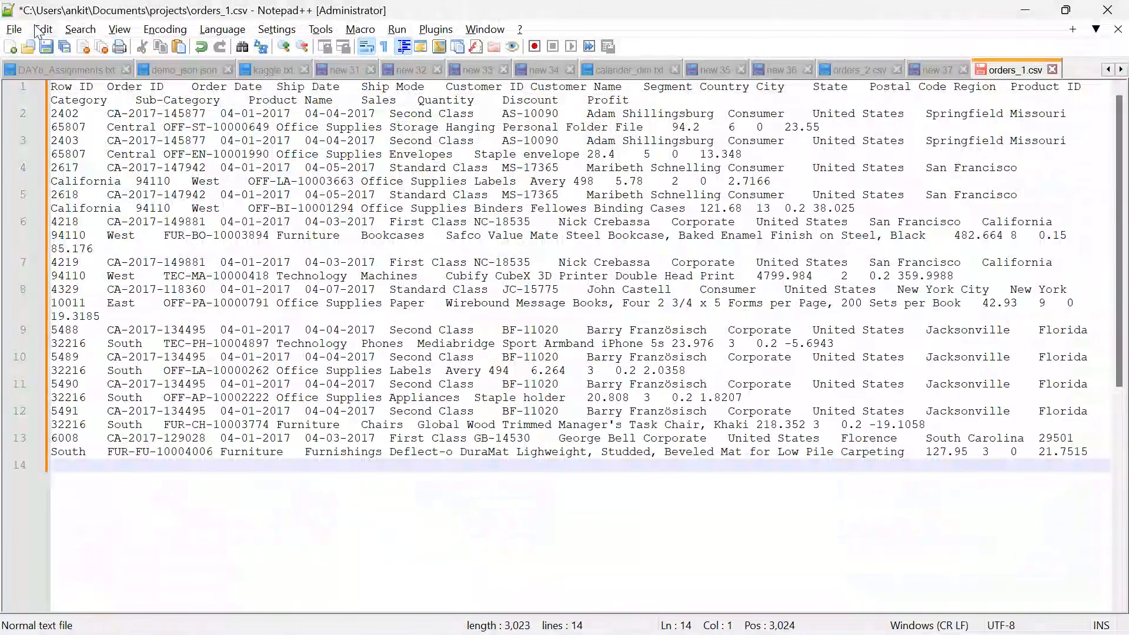
Try to save the edited text in the projects folder as orders_2.csv with the All types file type.
{"action": "left_click", "coordinate": [14, 29]}
{"action": "left_click", "coordinate": [87, 174]}
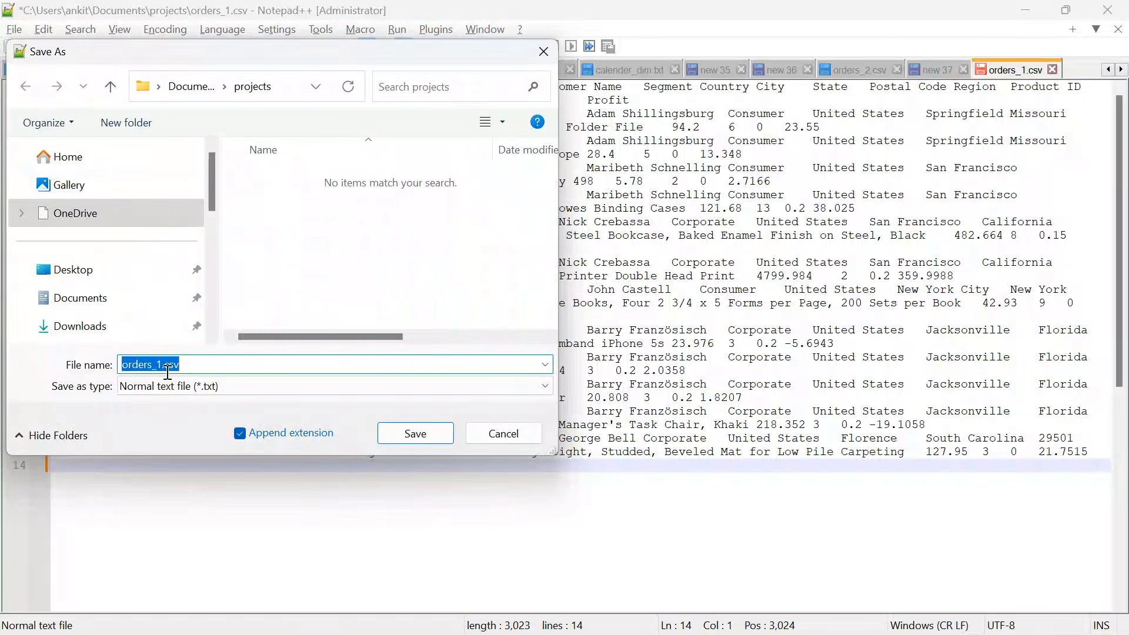
{"action": "left_click", "coordinate": [189, 386]}
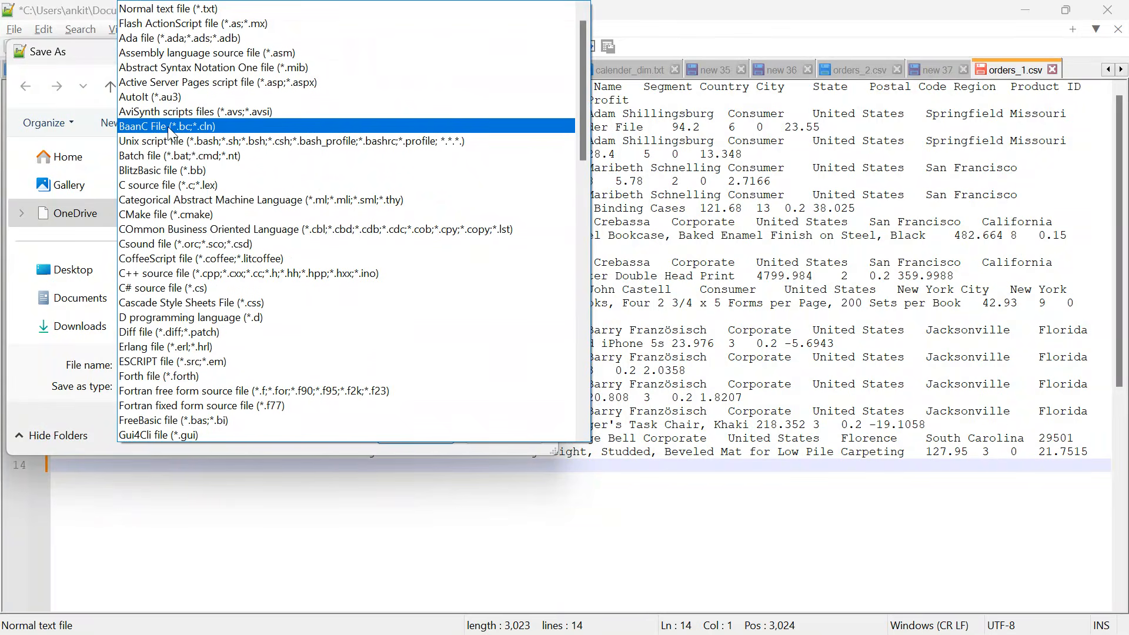
{"action": "scroll", "coordinate": [194, 127], "scroll_direction": "up", "scroll_amount": 1}
{"action": "left_click", "coordinate": [152, 10]}
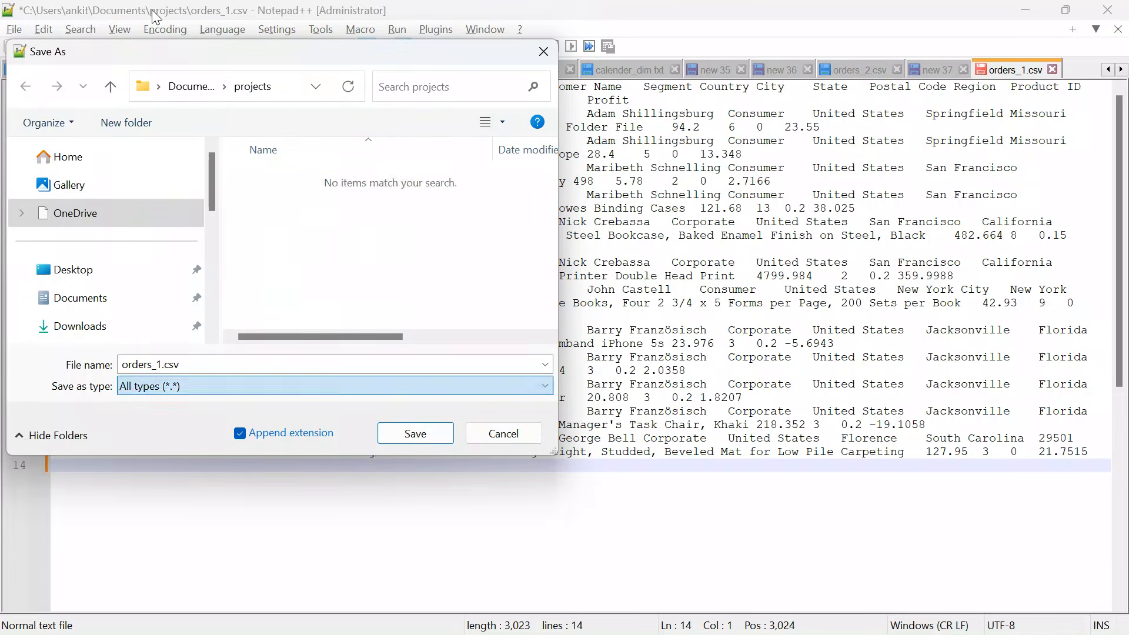
{"action": "left_click", "coordinate": [164, 365]}
{"action": "left_click", "coordinate": [164, 366]}
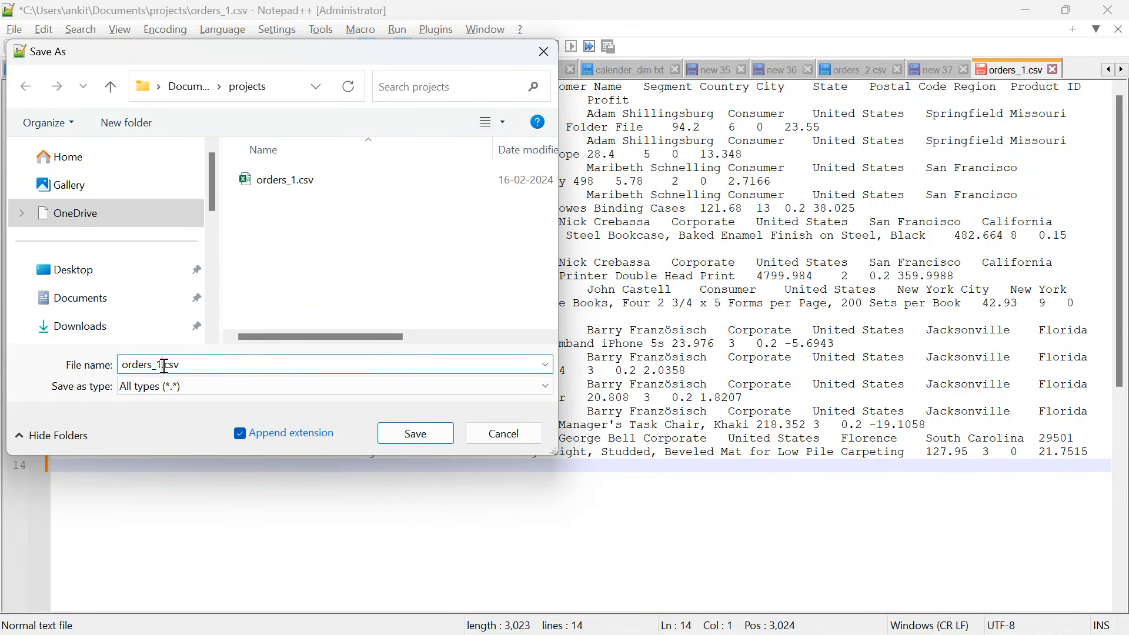
{"action": "key", "text": "BackSpace"}
{"action": "type", "text": "2"}
{"action": "left_click", "coordinate": [414, 433]}
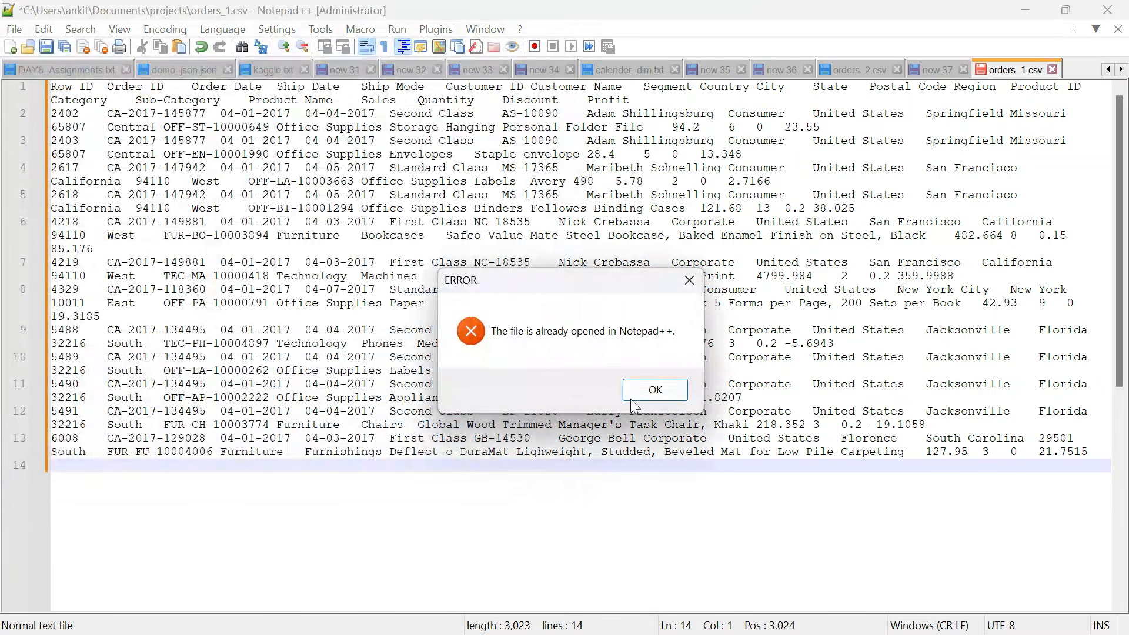
{"action": "left_click", "coordinate": [653, 394]}
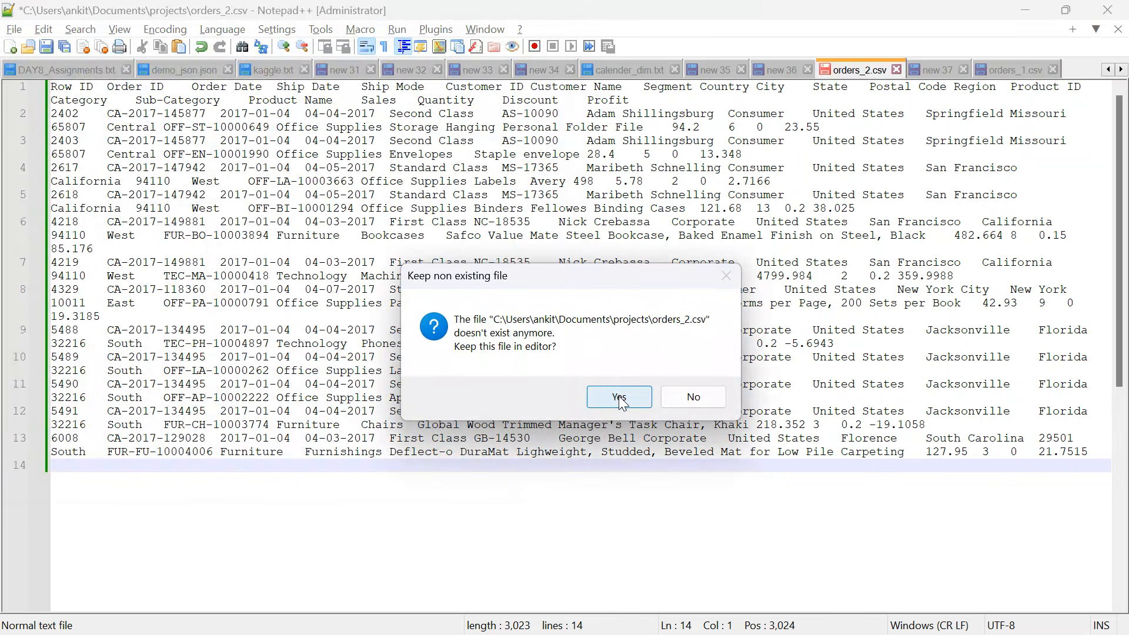
Discard the missing orders_2.csv from the editor and save the orders_1.csv text in the projects folder as orders_2.csv with the All types file type.
{"action": "left_click", "coordinate": [692, 396]}
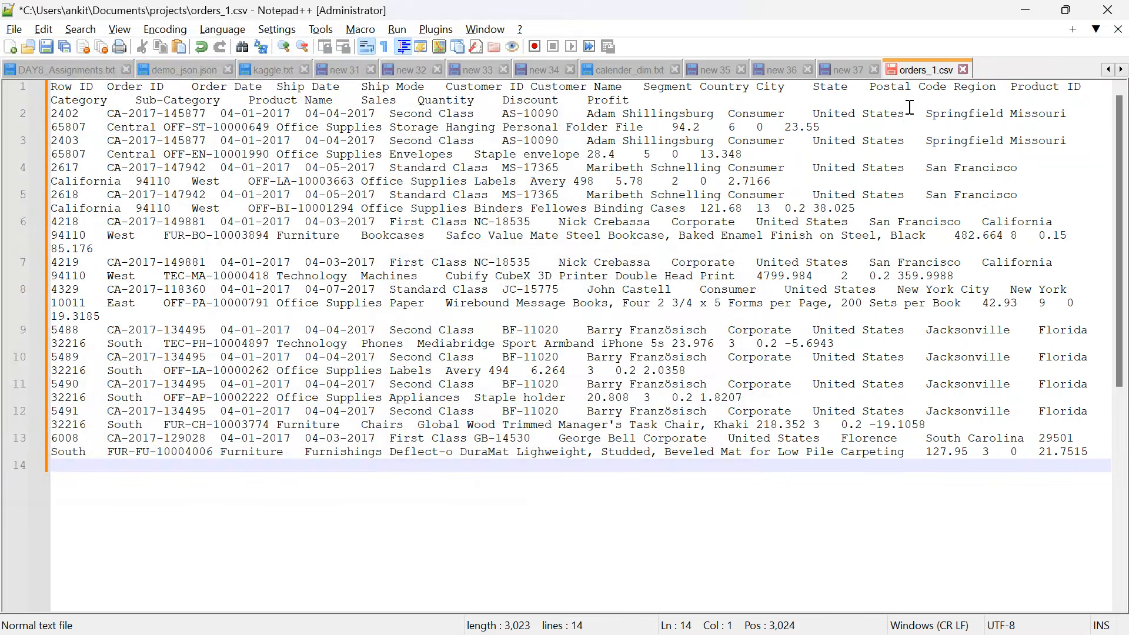
{"action": "left_click", "coordinate": [14, 30]}
{"action": "left_click", "coordinate": [83, 176]}
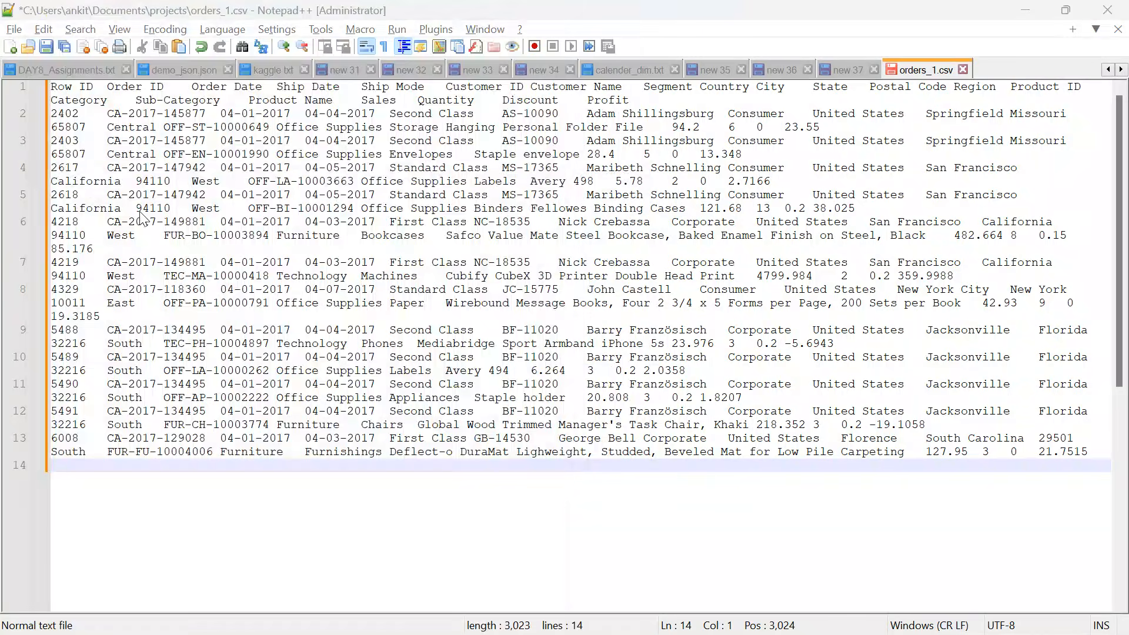
{"action": "left_click", "coordinate": [163, 364]}
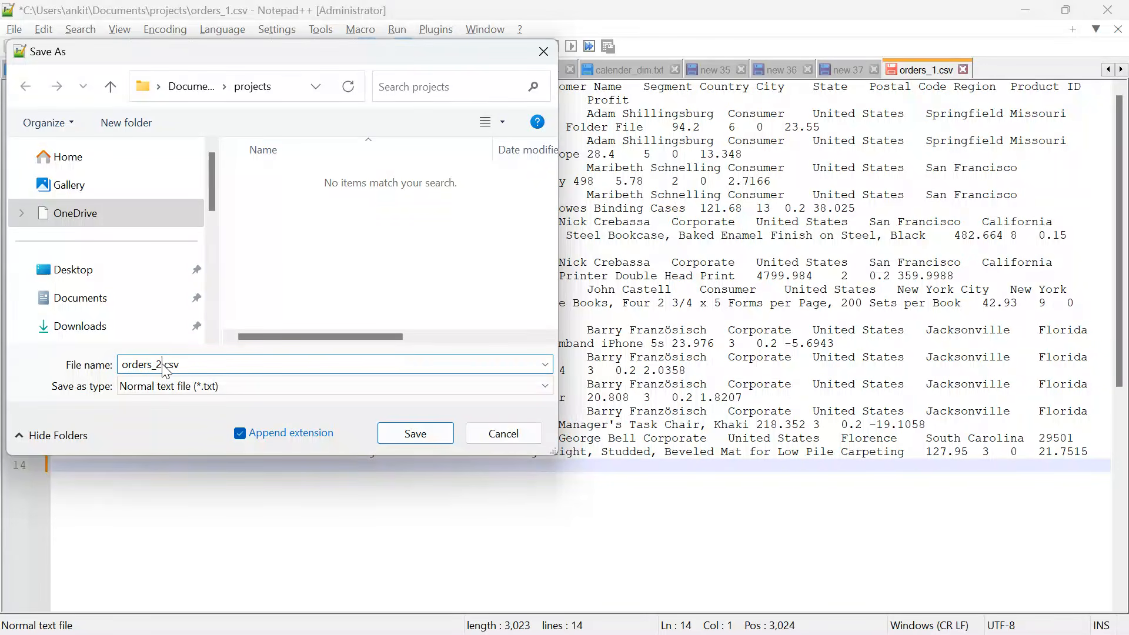
{"action": "left_click", "coordinate": [182, 387]}
{"action": "scroll", "coordinate": [197, 67], "scroll_direction": "up", "scroll_amount": 1}
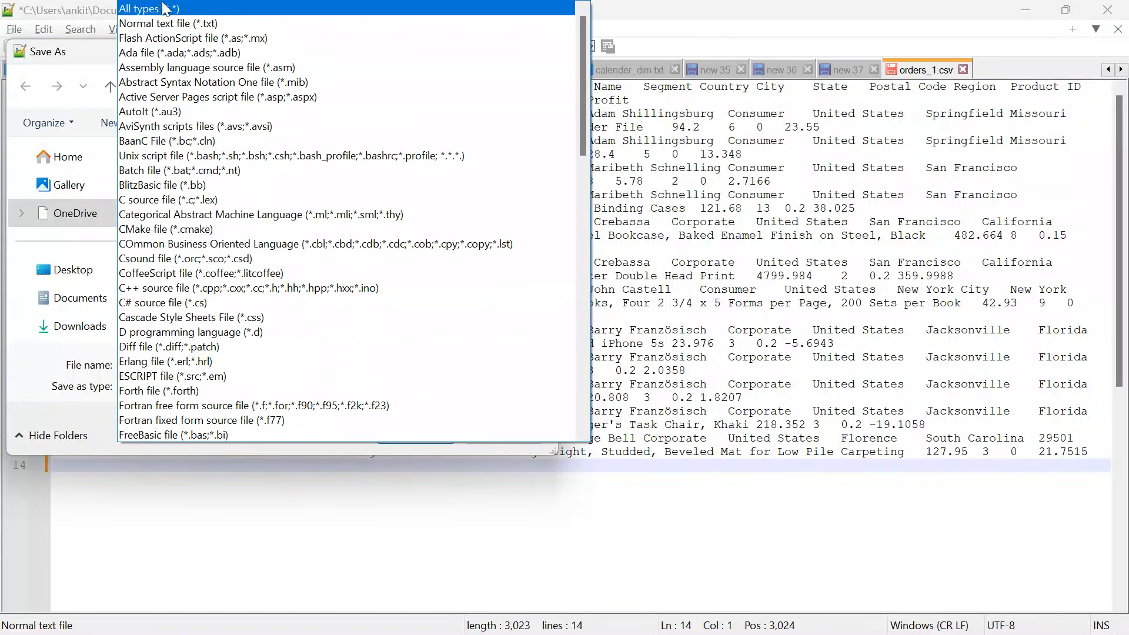
{"action": "left_click", "coordinate": [198, 8]}
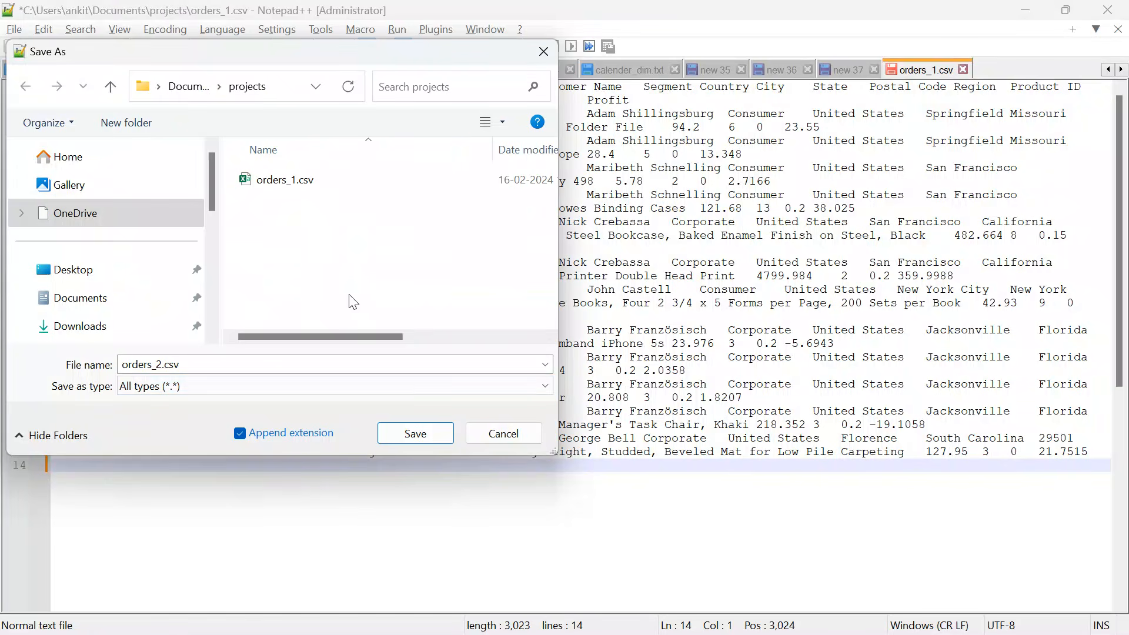
{"action": "left_click", "coordinate": [432, 433]}
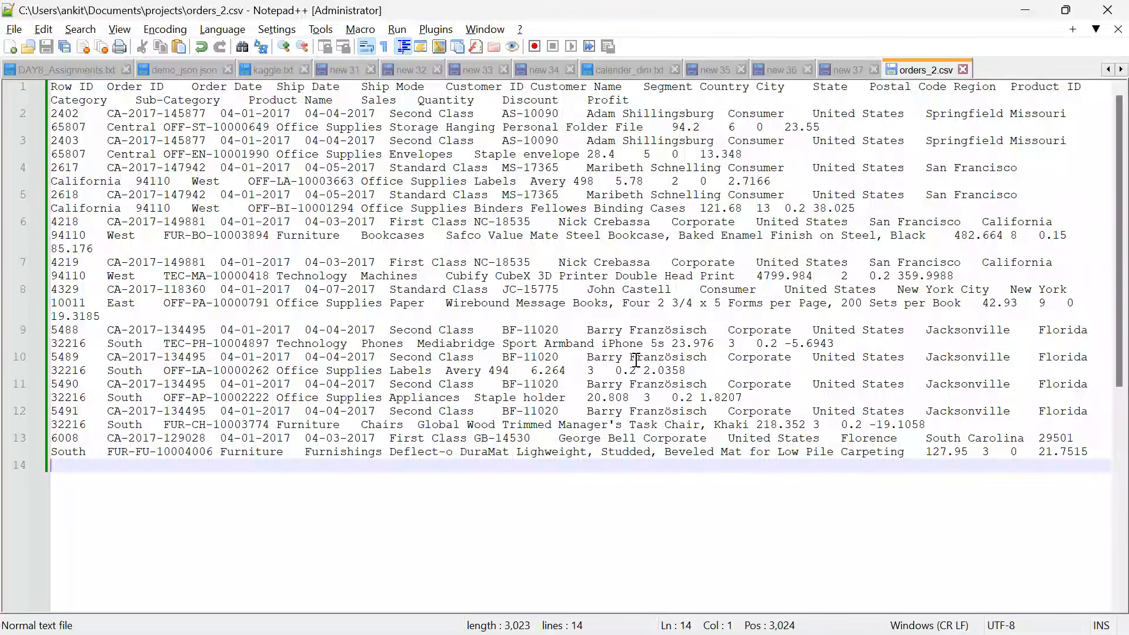
Switch to the S3 console in Chrome and upload orders_2.csv from the projects folder into the snapshot_day=2017-01-04 folder.
{"action": "key", "text": "alt+Tab"}
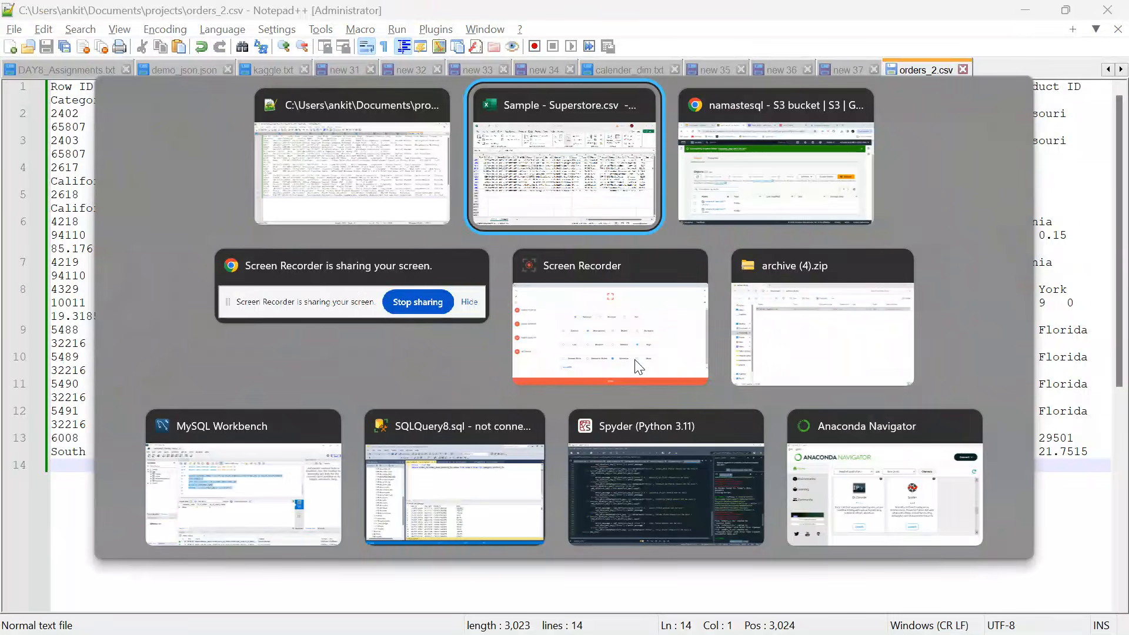
{"action": "key", "text": "alt+Tab"}
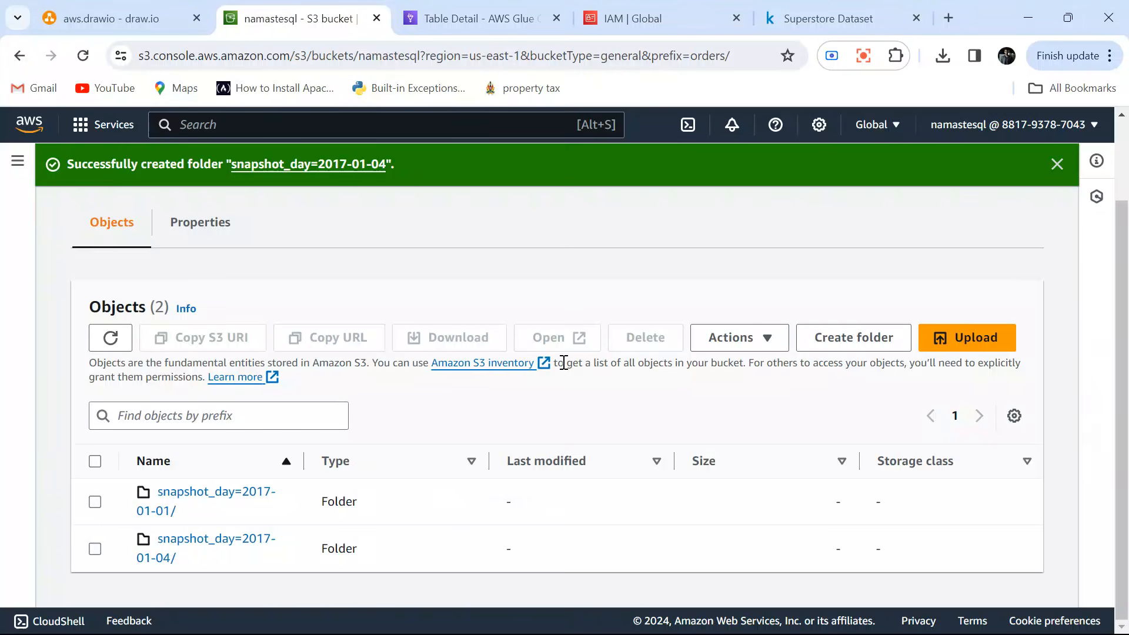
{"action": "left_click", "coordinate": [198, 545]}
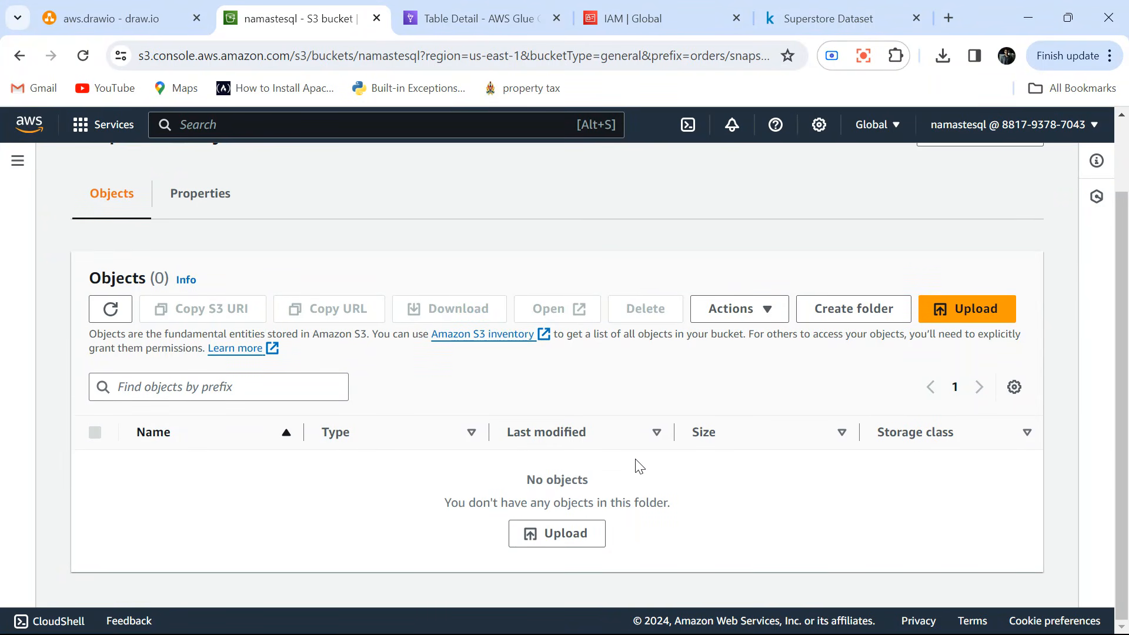
{"action": "left_click", "coordinate": [566, 529]}
{"action": "left_click", "coordinate": [587, 324]}
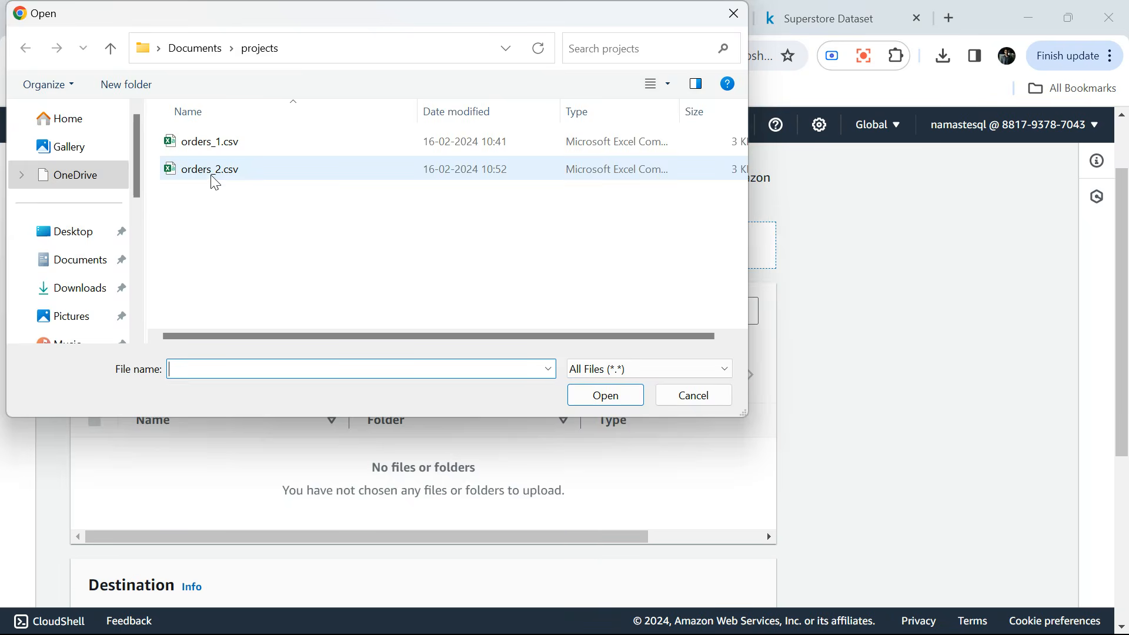
{"action": "double_click", "coordinate": [211, 177]}
{"action": "scroll", "coordinate": [550, 434], "scroll_direction": "down", "scroll_amount": 4}
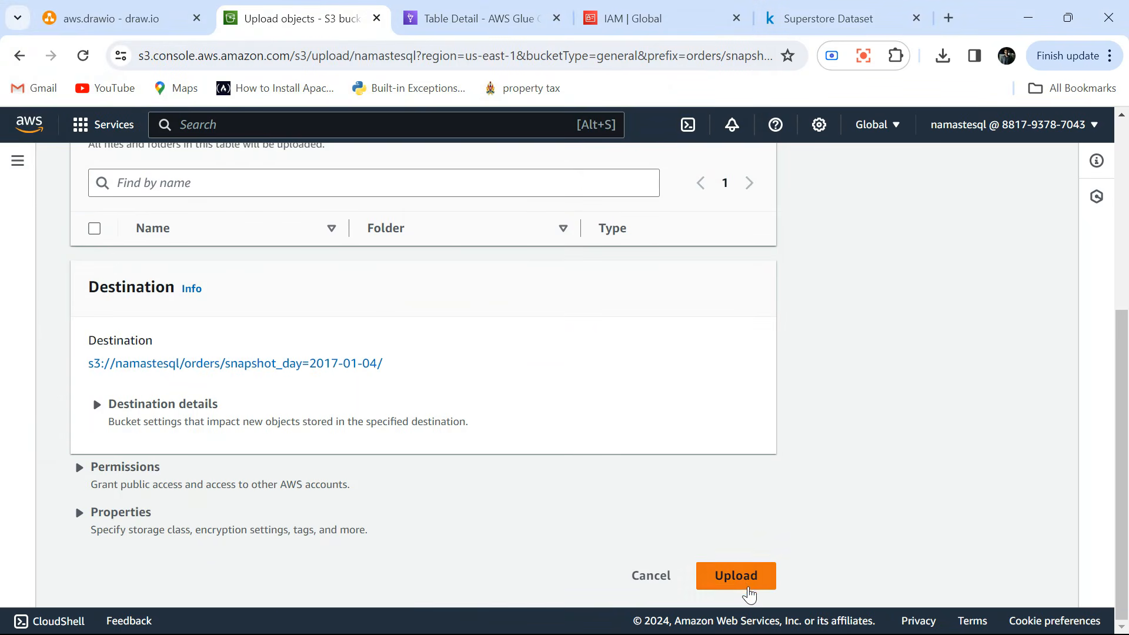
{"action": "left_click", "coordinate": [739, 577]}
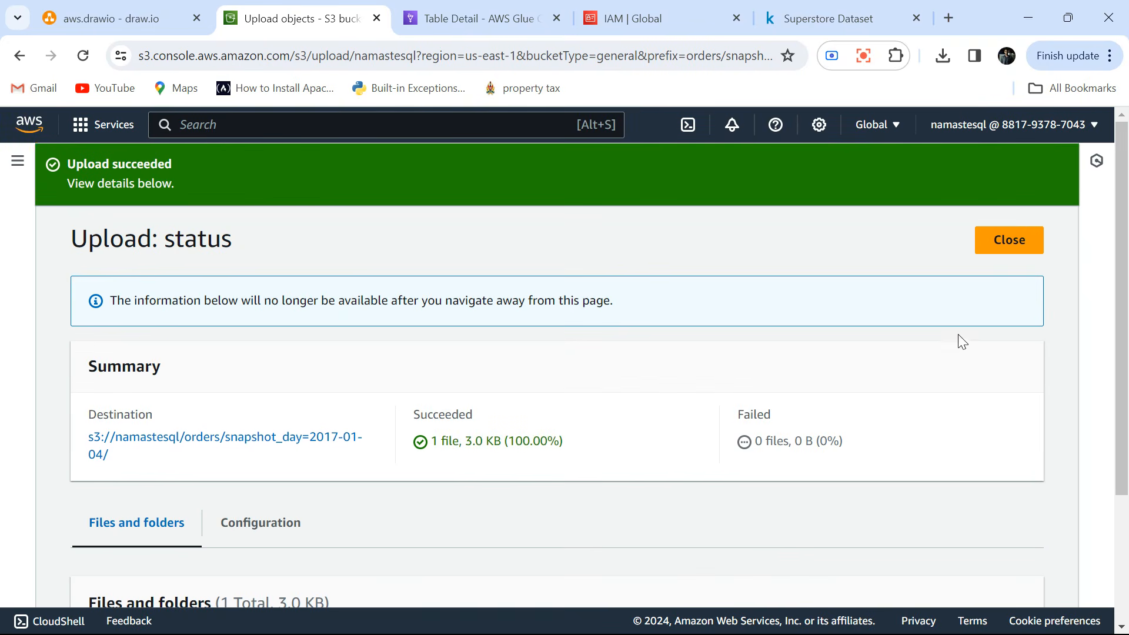
{"action": "left_click", "coordinate": [1015, 227]}
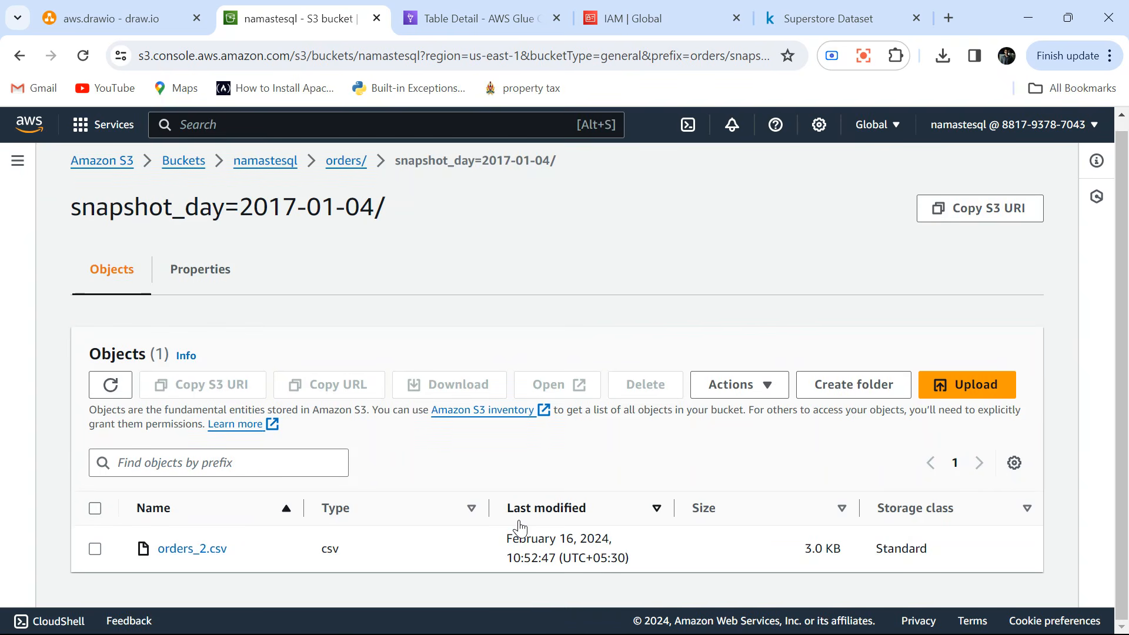
Switch to the AWS Glue console, widen the name column of the crawler list and run the orders_project crawler.
{"action": "left_click", "coordinate": [486, 18]}
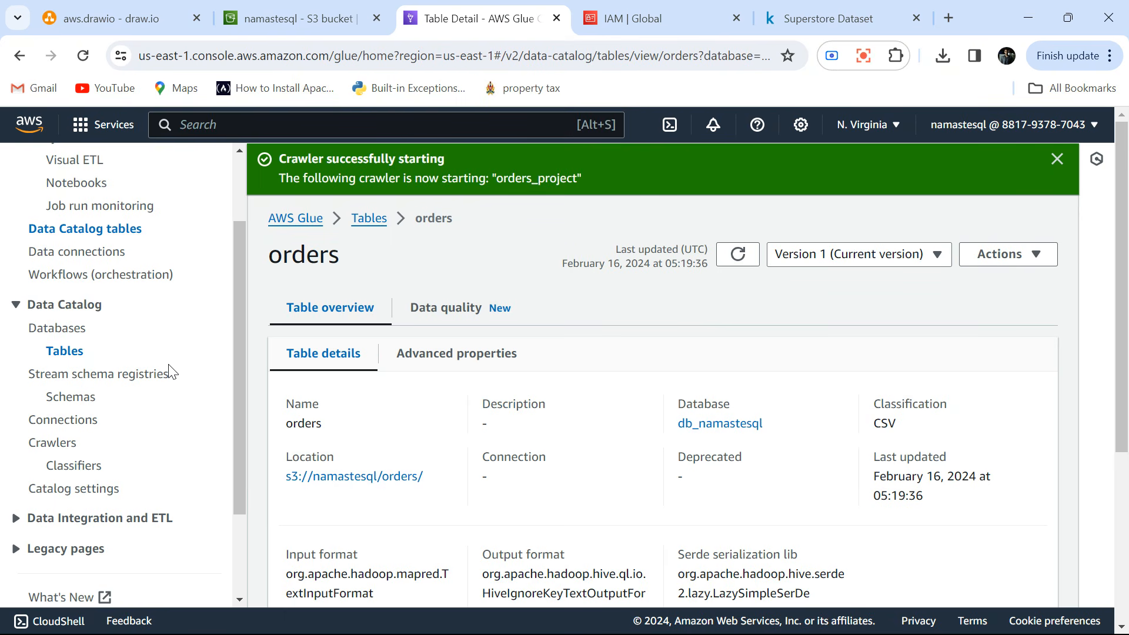
{"action": "left_click", "coordinate": [47, 447]}
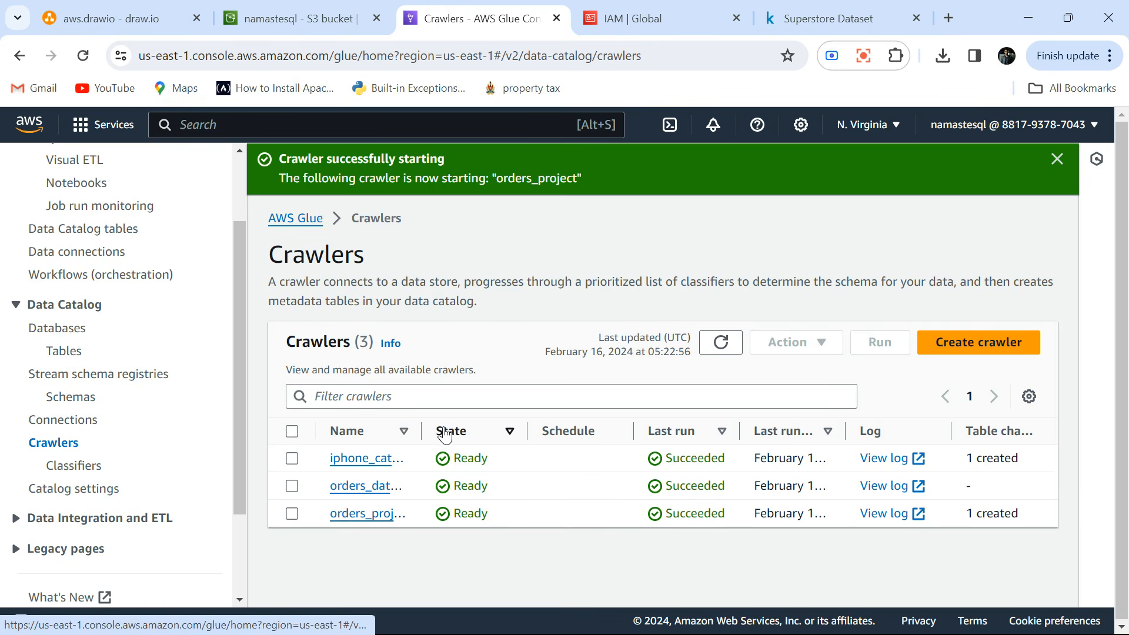
{"action": "left_click_drag", "start_coordinate": [420, 429], "coordinate": [560, 430]}
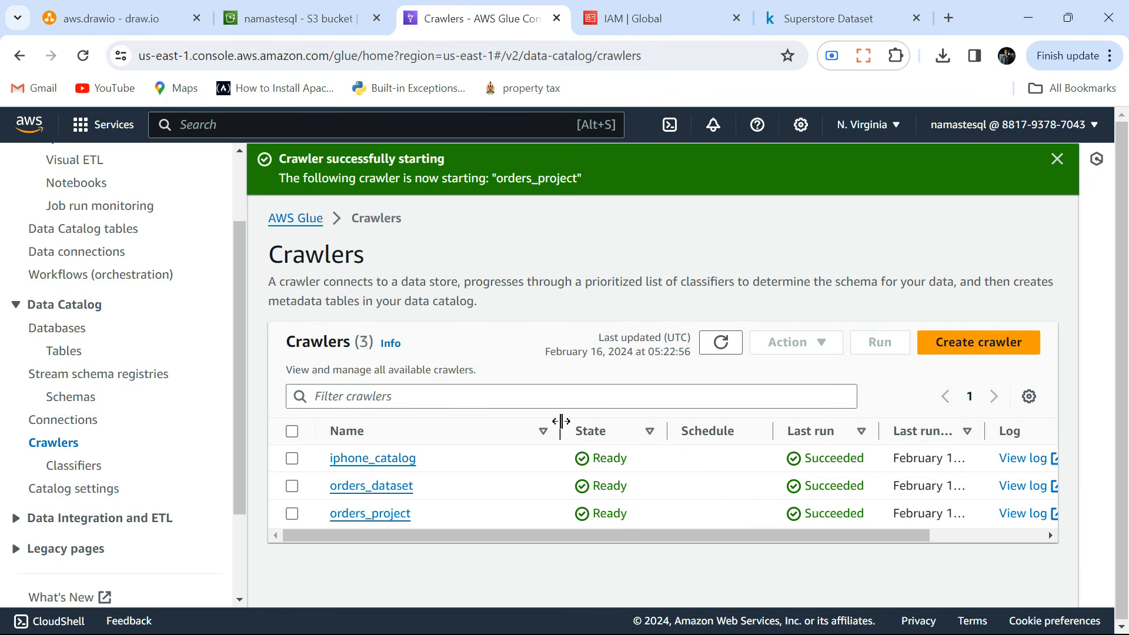
{"action": "left_click", "coordinate": [292, 513]}
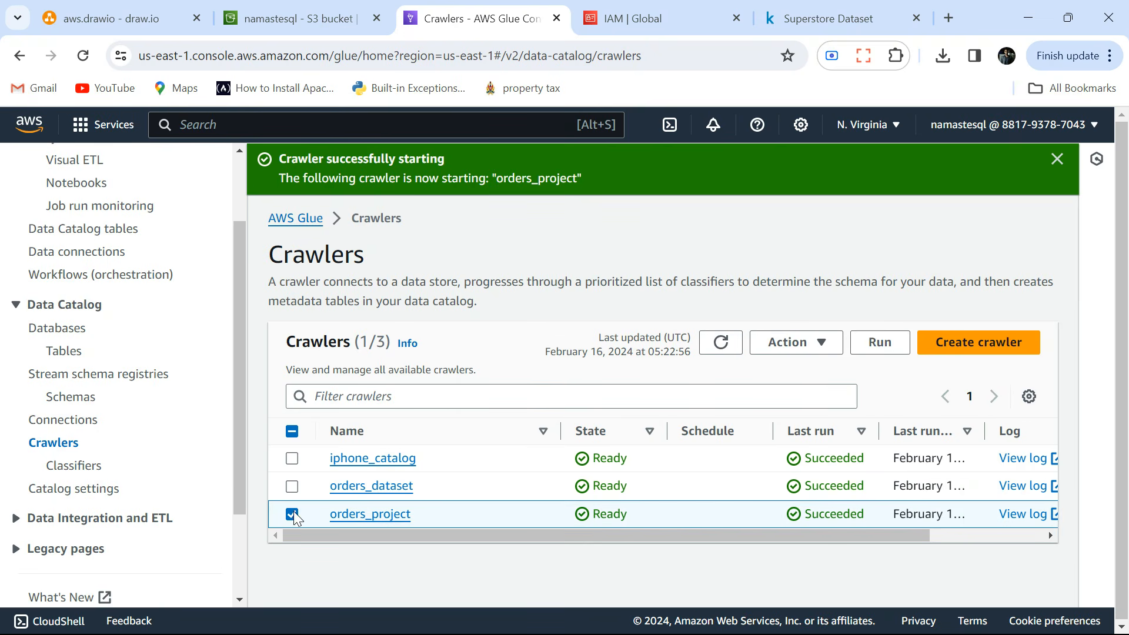
{"action": "left_click", "coordinate": [878, 346]}
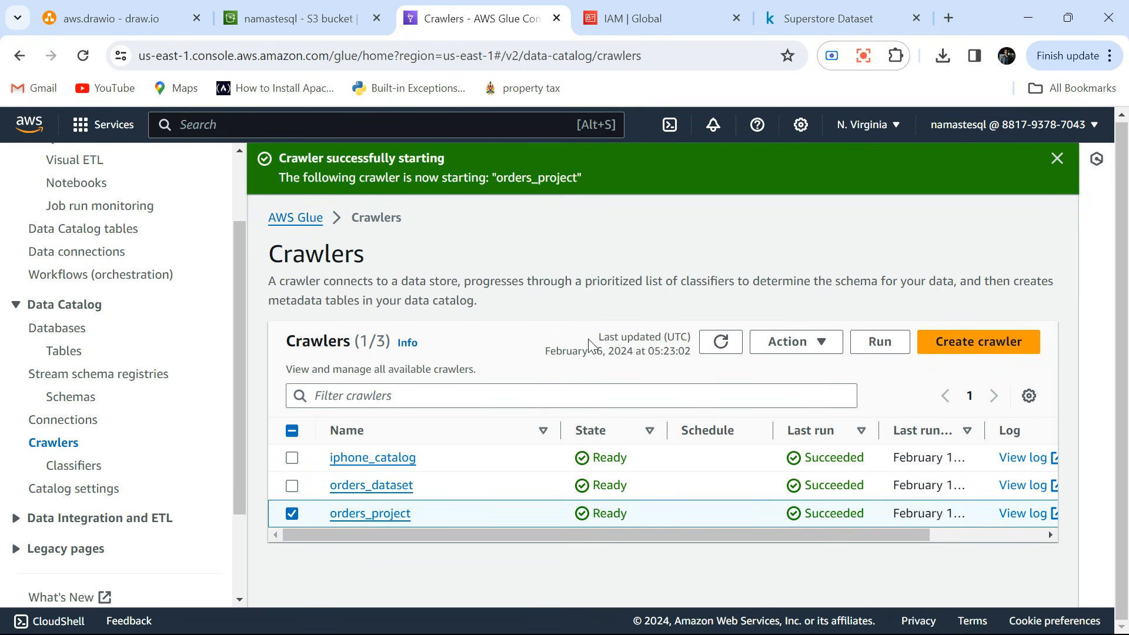
Open the orders_project crawler's details and examine its run history and its schedule.
{"action": "left_click", "coordinate": [382, 516]}
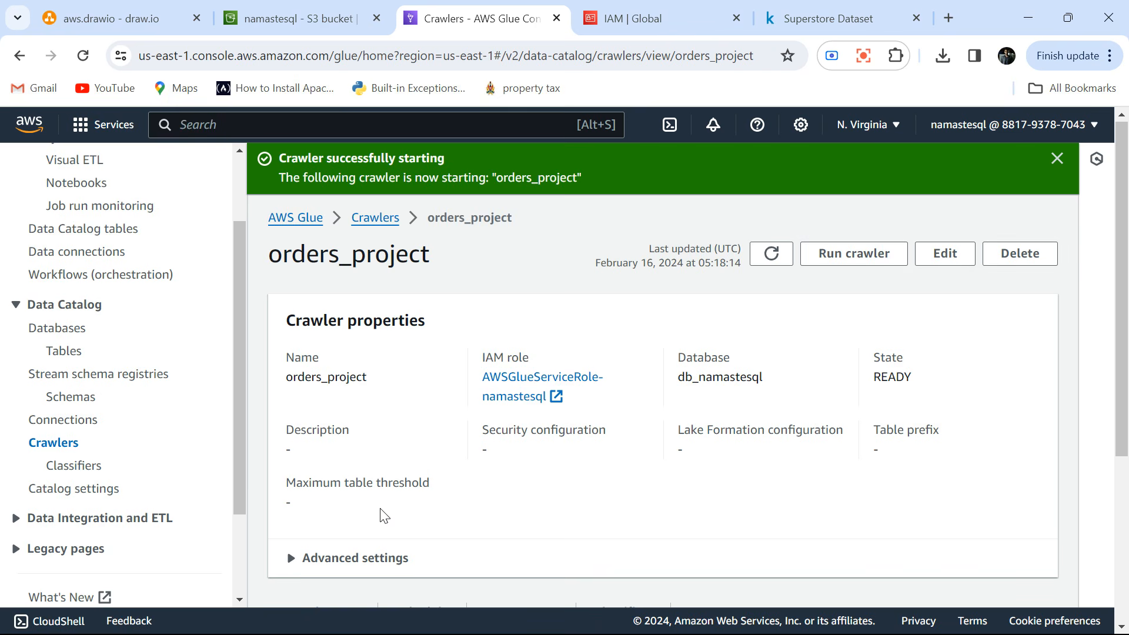
{"action": "scroll", "coordinate": [383, 515], "scroll_direction": "down", "scroll_amount": 3}
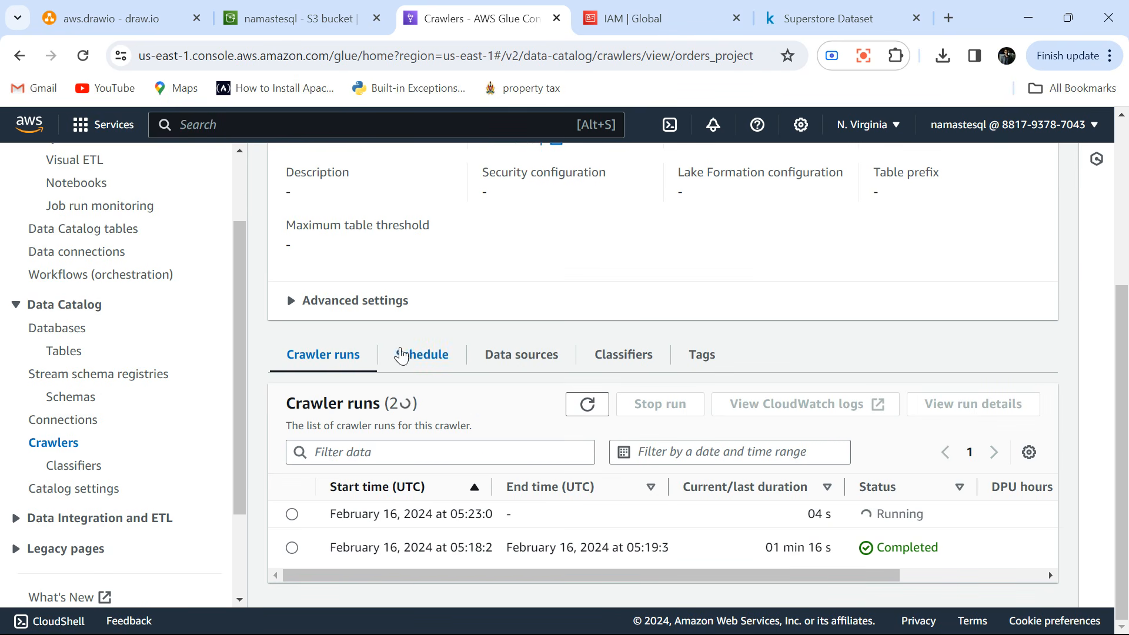
{"action": "left_click", "coordinate": [419, 354]}
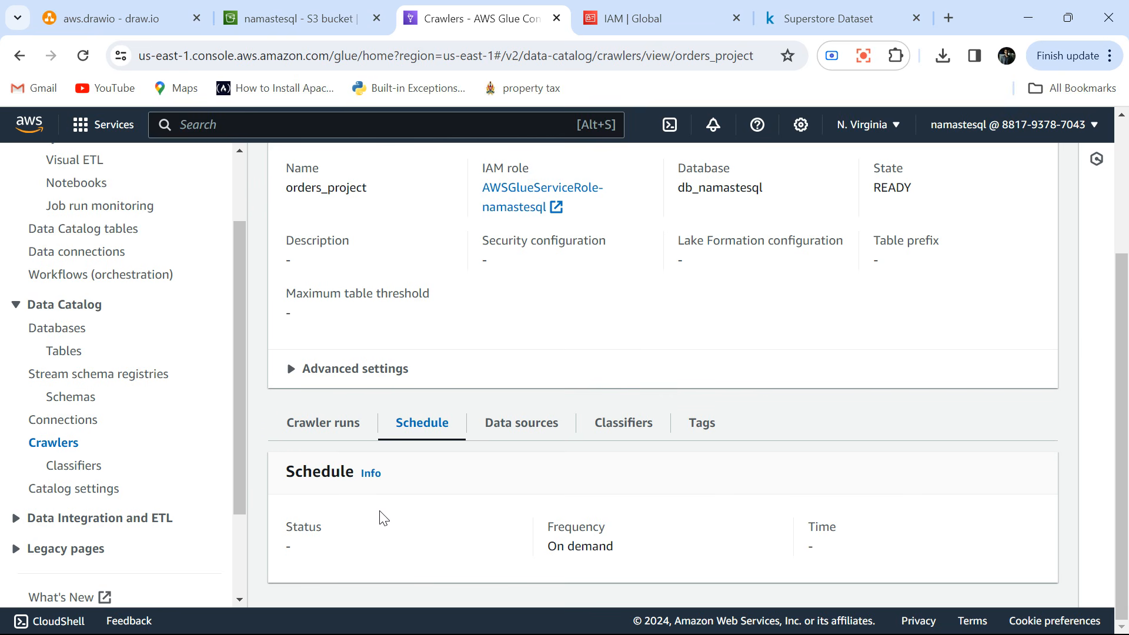
{"action": "left_click", "coordinate": [329, 437]}
{"action": "scroll", "coordinate": [478, 496], "scroll_direction": "down", "scroll_amount": 1}
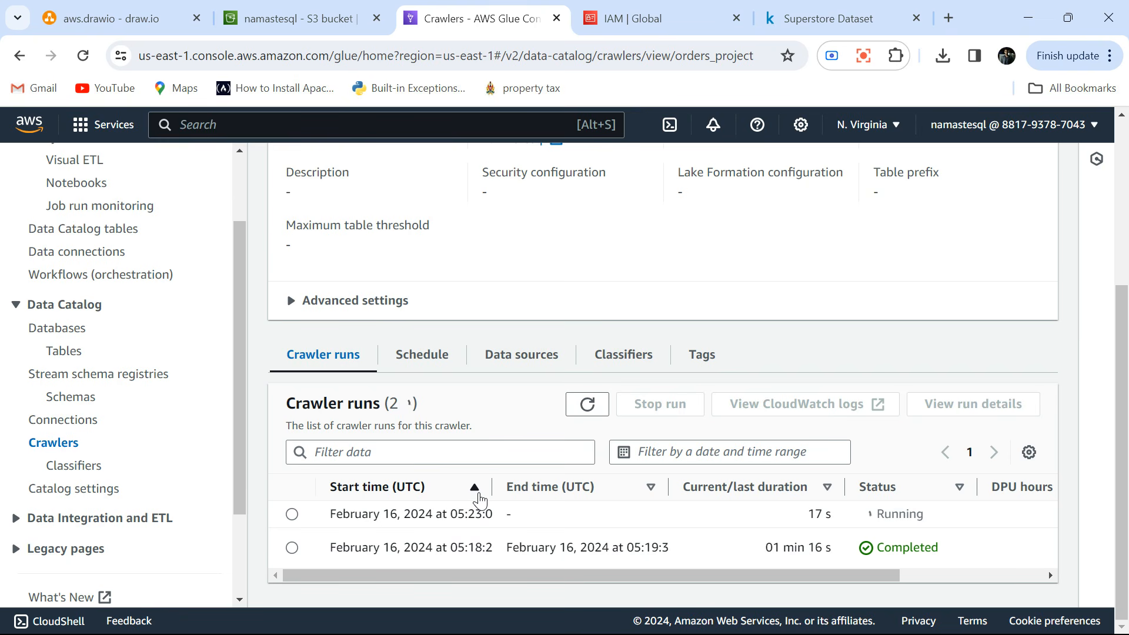
{"action": "left_click", "coordinate": [423, 357]}
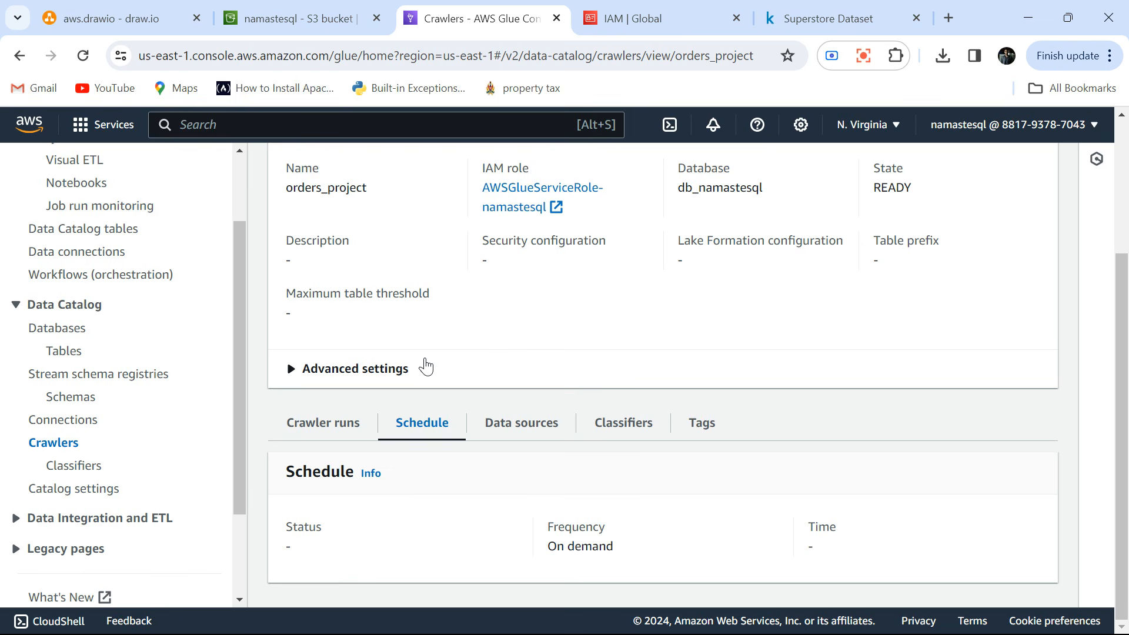
Return to the S3 console and view the snapshot folders inside the namastesql bucket's orders folder.
{"action": "left_click", "coordinate": [286, 18]}
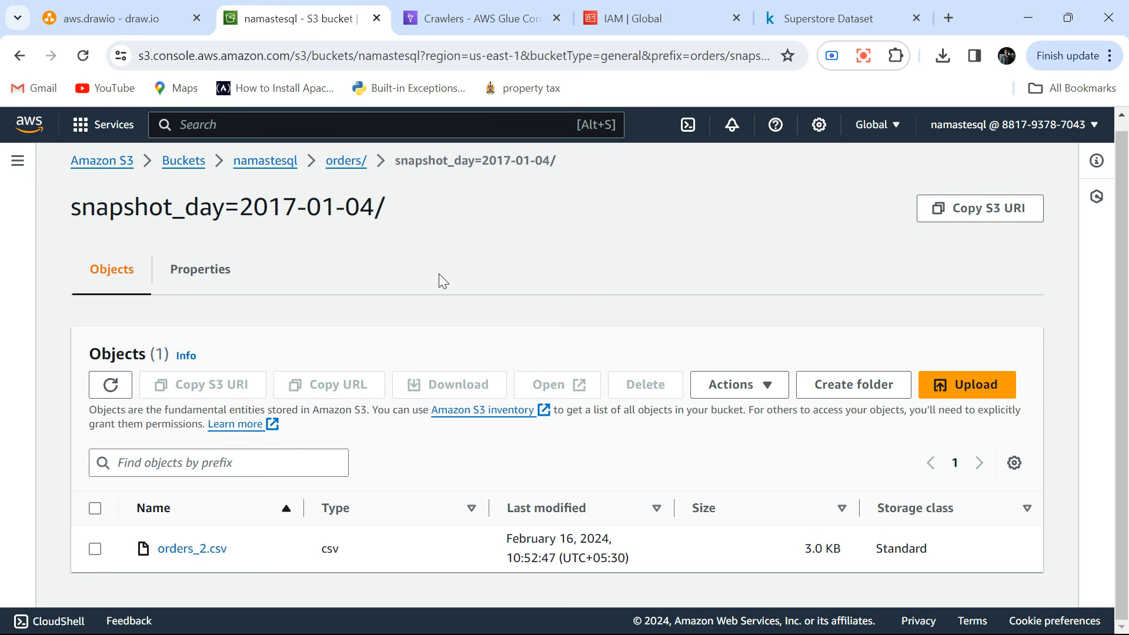
{"action": "left_click", "coordinate": [338, 160]}
{"action": "scroll", "coordinate": [294, 435], "scroll_direction": "down", "scroll_amount": 1}
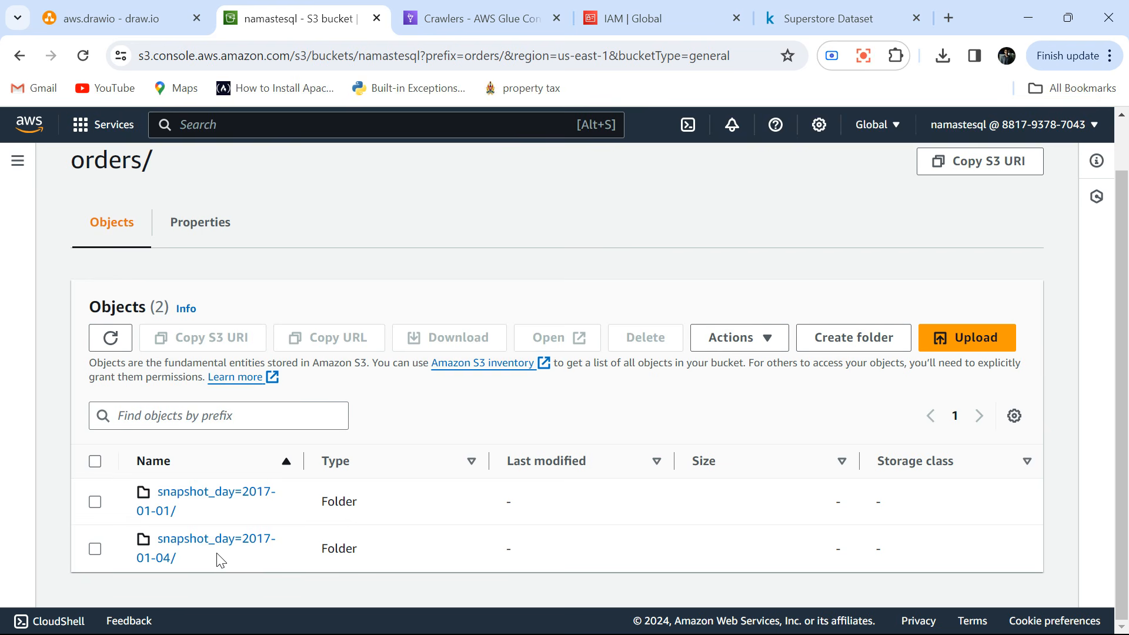
Switch back to the AWS Glue console and check the latest status of the orders_project crawler's runs.
{"action": "left_click", "coordinate": [439, 24]}
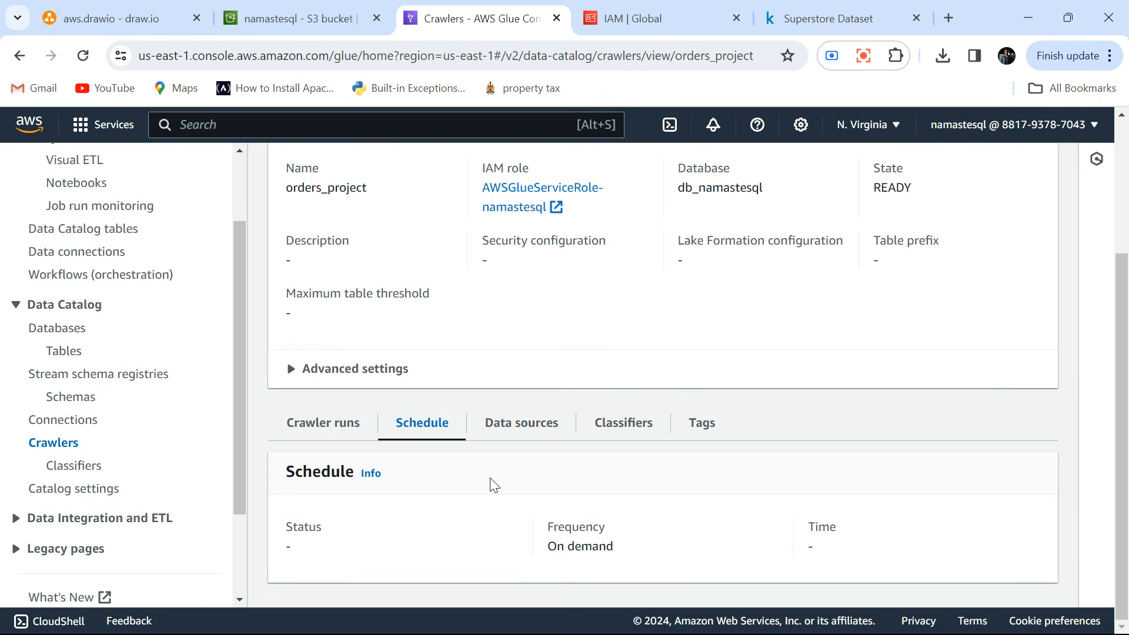
{"action": "left_click", "coordinate": [310, 492]}
{"action": "scroll", "coordinate": [314, 492], "scroll_direction": "down", "scroll_amount": 2}
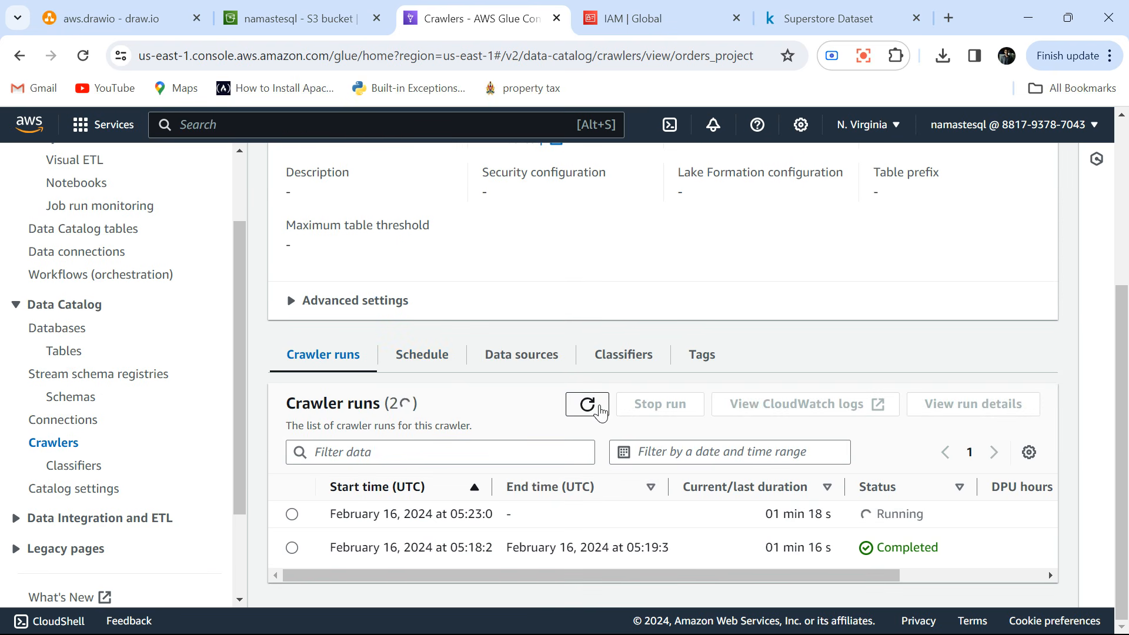
{"action": "left_click", "coordinate": [594, 409]}
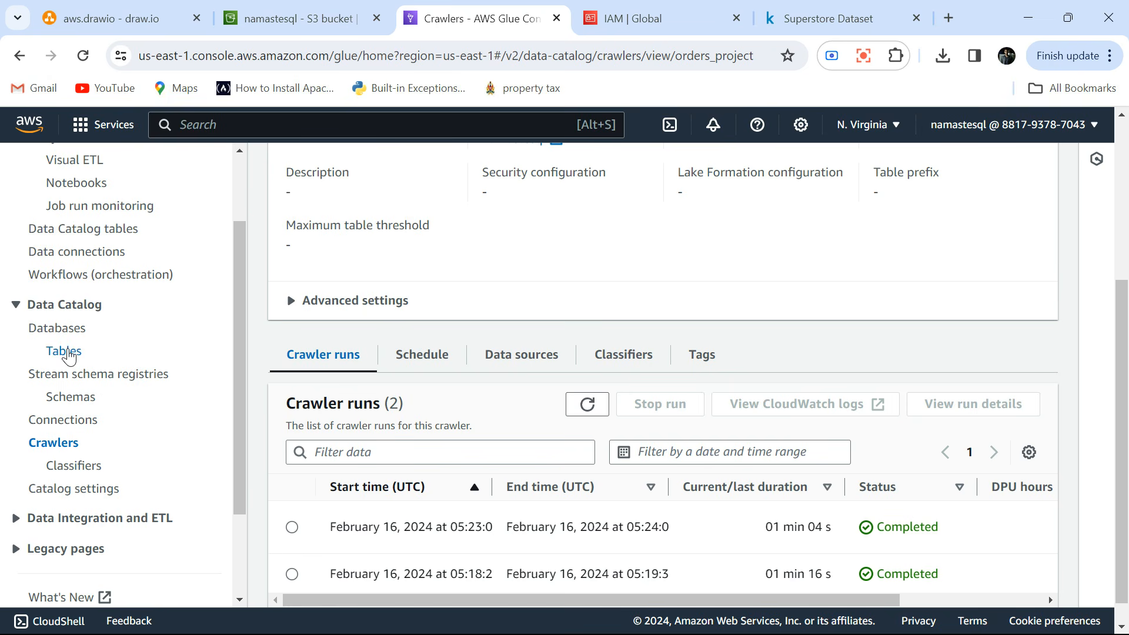
Open the orders table in the Data Catalog and reload its page to examine the current partitions.
{"action": "left_click", "coordinate": [64, 351]}
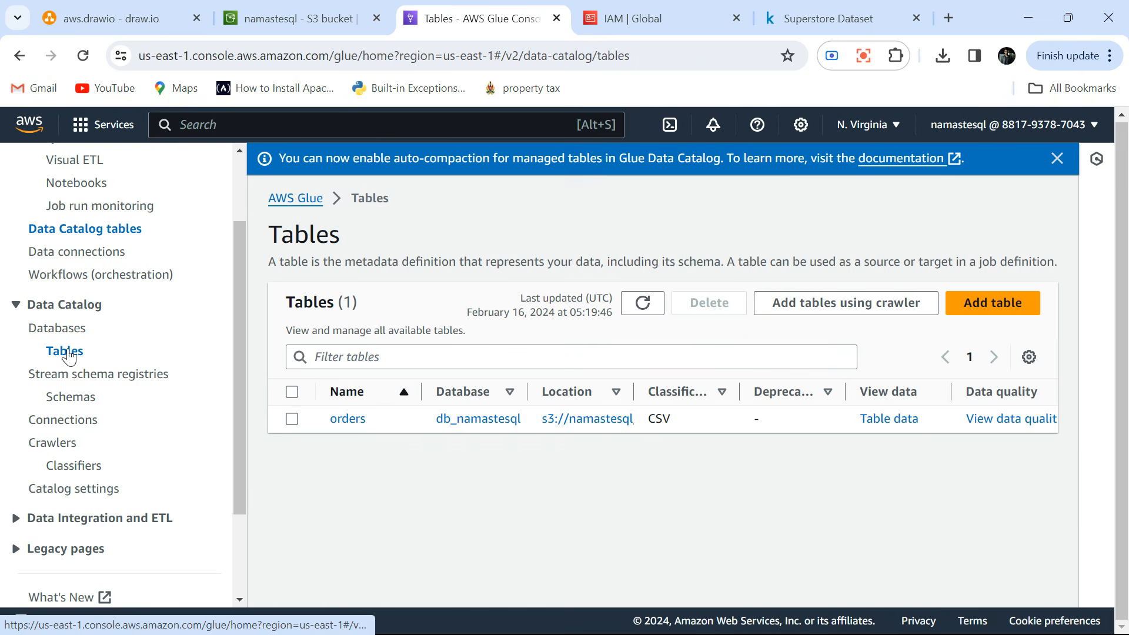
{"action": "left_click", "coordinate": [346, 418]}
{"action": "scroll", "coordinate": [346, 422], "scroll_direction": "down", "scroll_amount": 4}
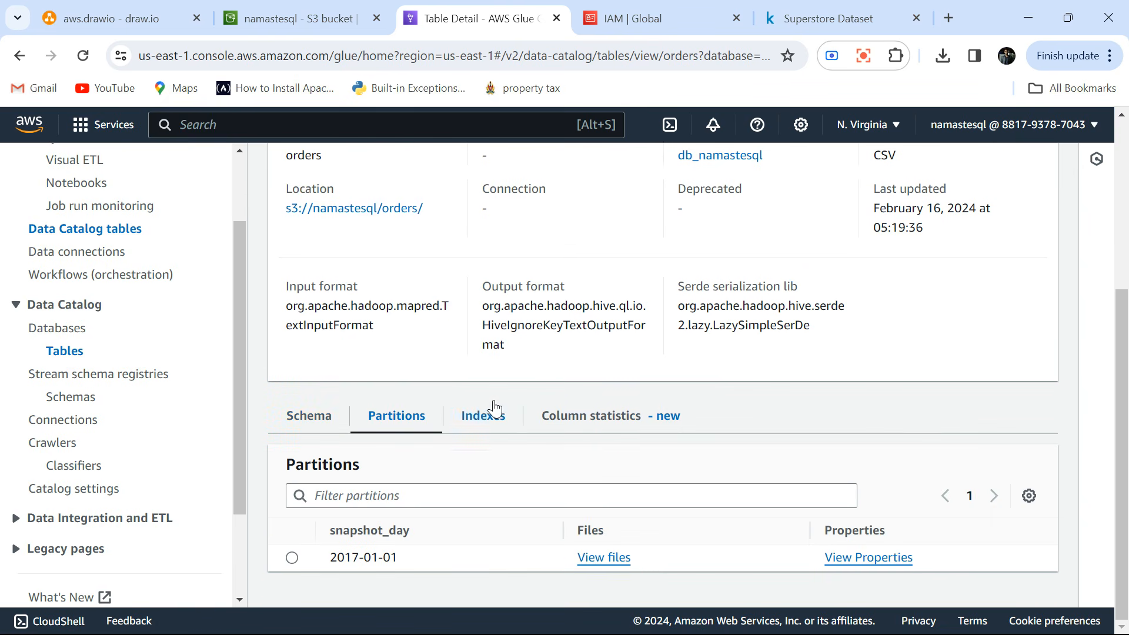
{"action": "scroll", "coordinate": [494, 406], "scroll_direction": "up", "scroll_amount": 5}
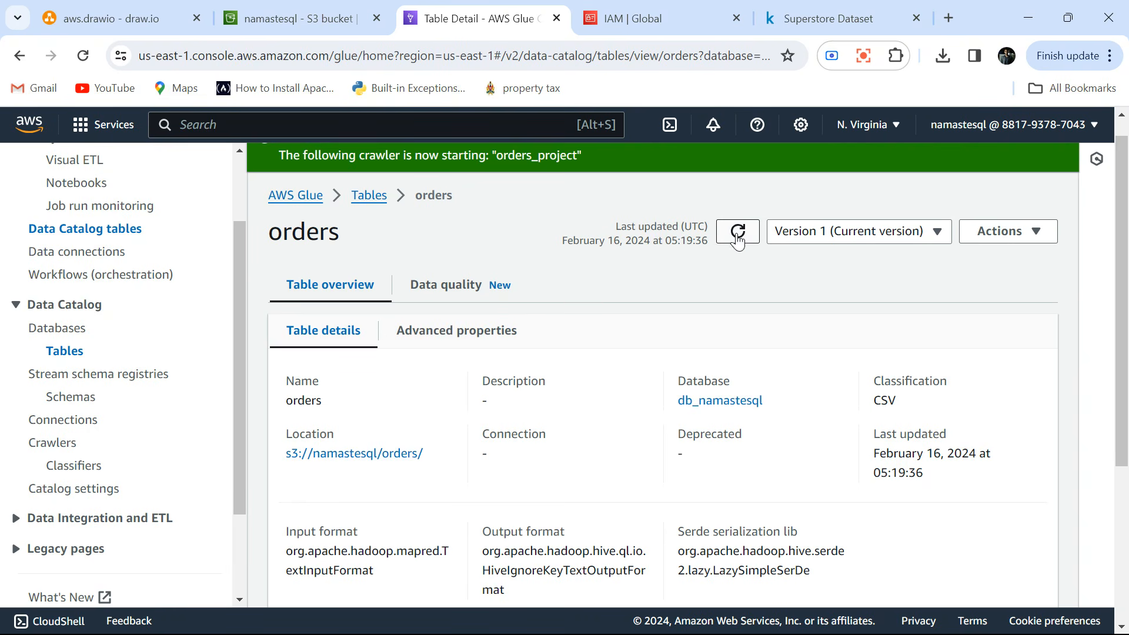
{"action": "scroll", "coordinate": [668, 303], "scroll_direction": "down", "scroll_amount": 4}
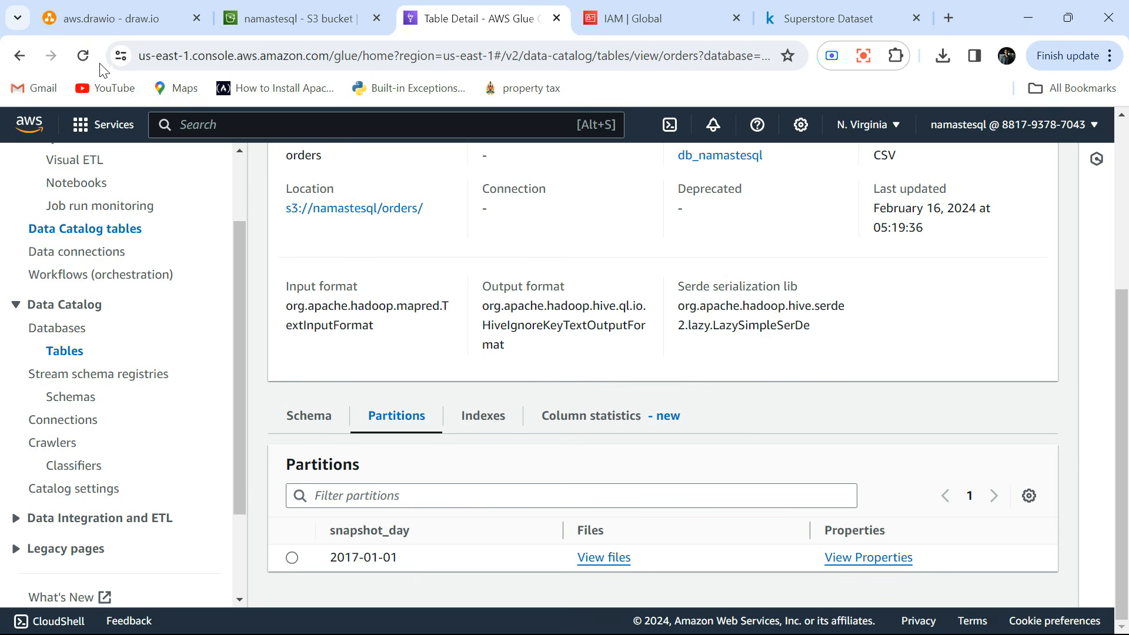
{"action": "left_click", "coordinate": [83, 55]}
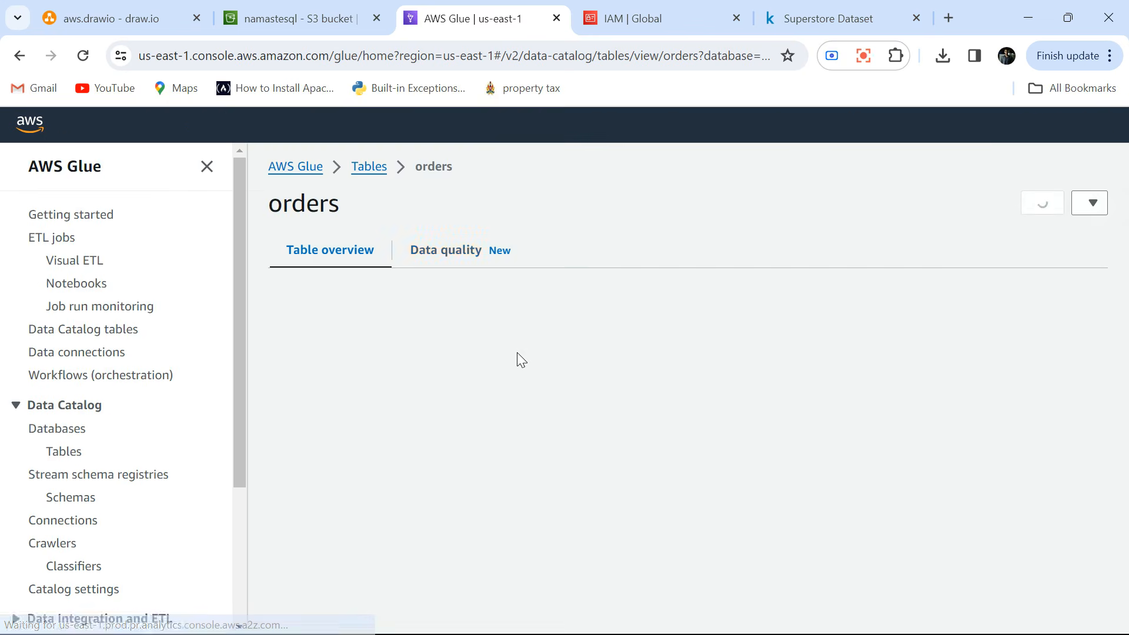
{"action": "scroll", "coordinate": [519, 353], "scroll_direction": "down", "scroll_amount": 4}
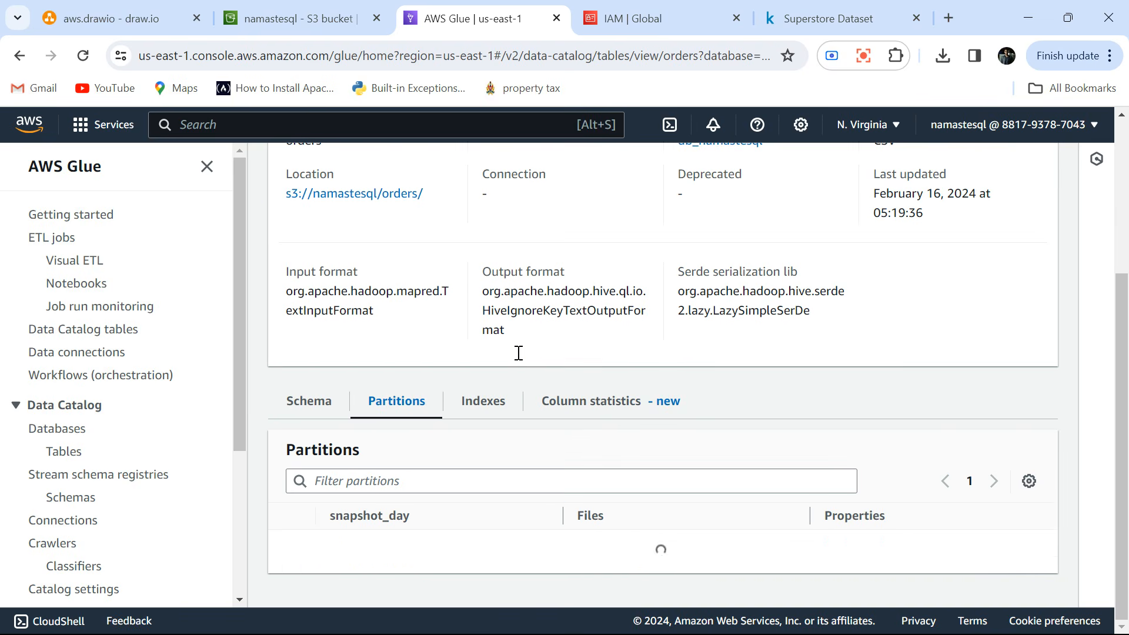
{"action": "scroll", "coordinate": [468, 511], "scroll_direction": "down", "scroll_amount": 1}
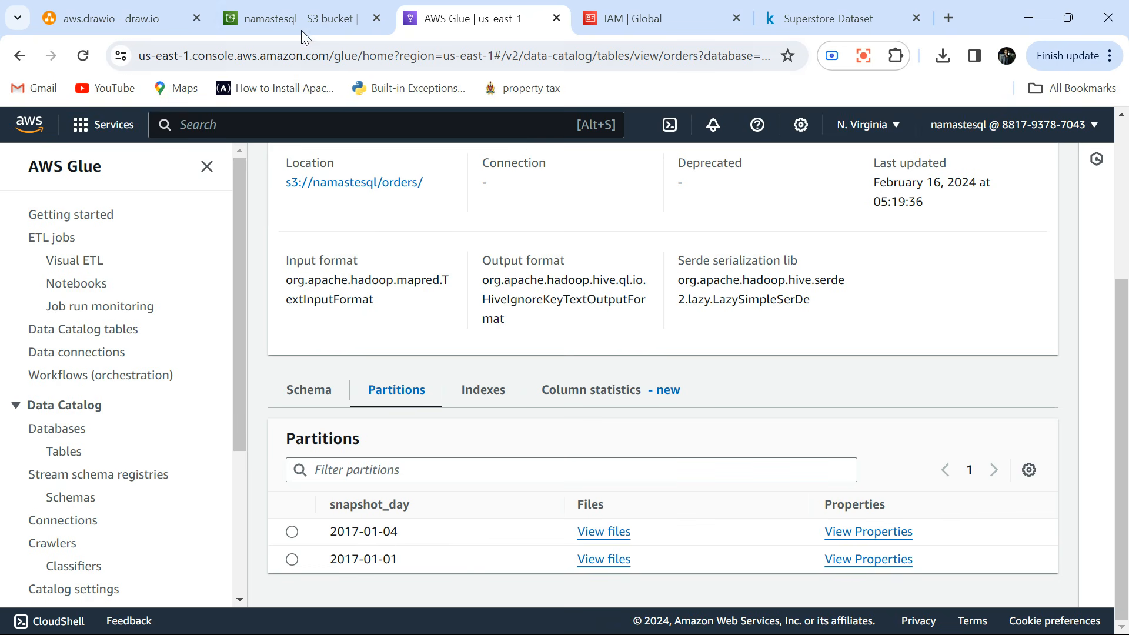
Compare the orders table's partitions with the S3 snapshot folders and view the files behind the 2017-01-04 partition.
{"action": "left_click", "coordinate": [287, 8]}
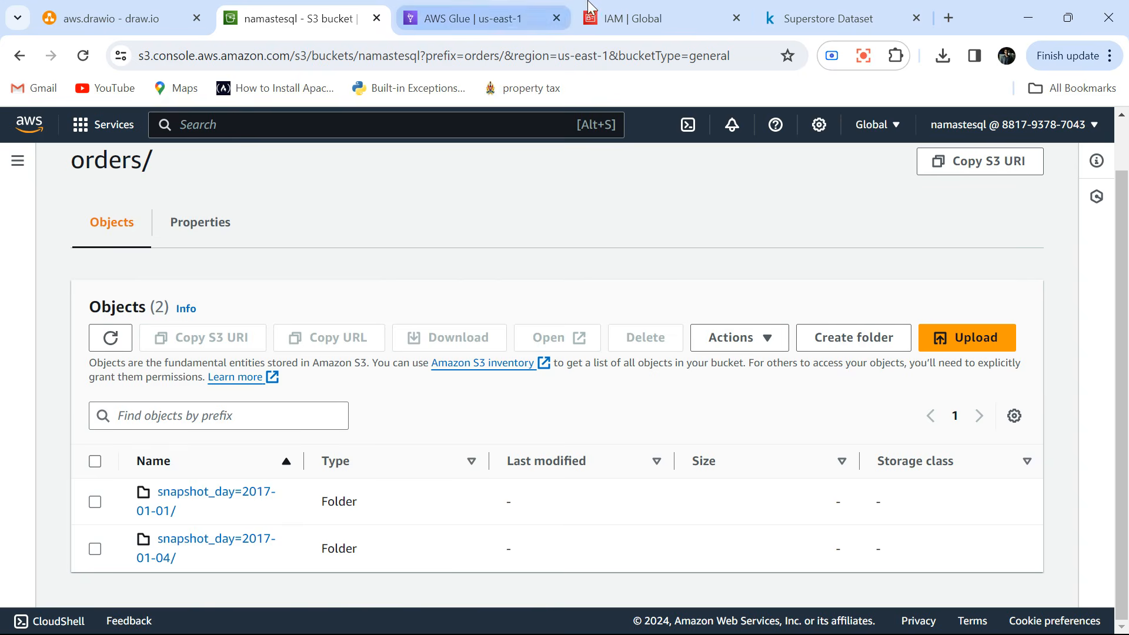
{"action": "left_click", "coordinate": [466, 18]}
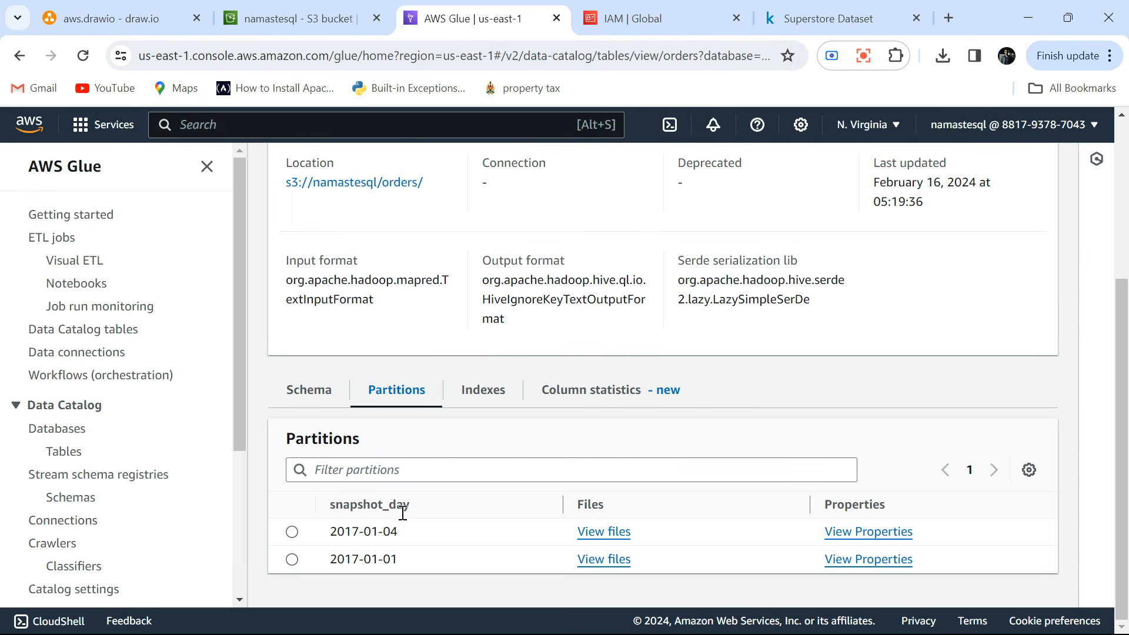
{"action": "left_click", "coordinate": [600, 532]}
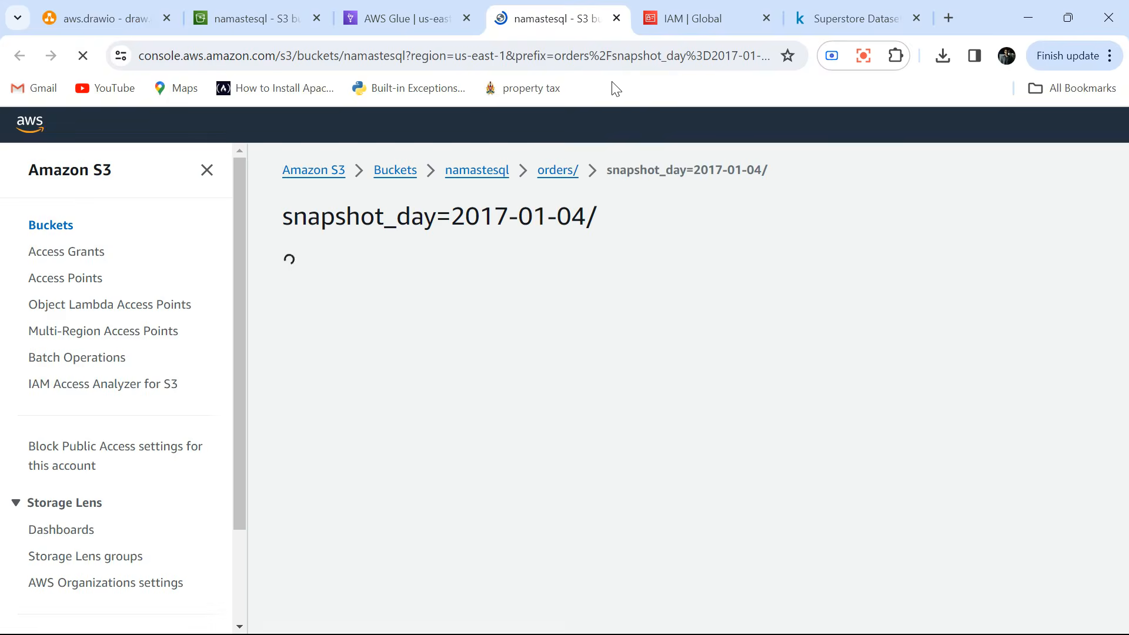
{"action": "left_click", "coordinate": [616, 19]}
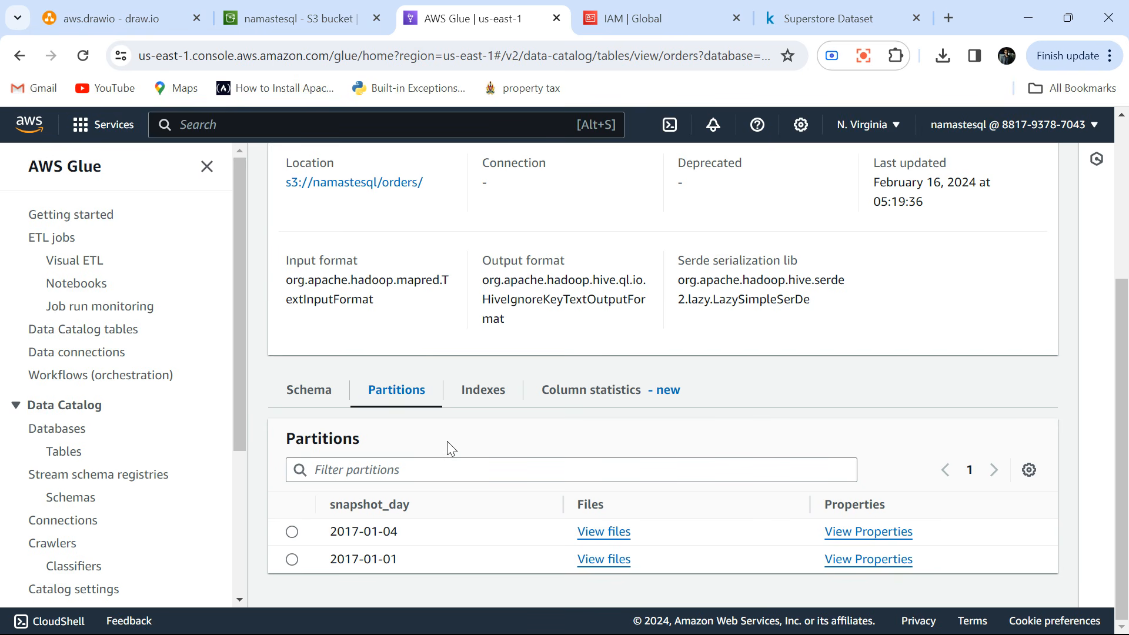
{"action": "scroll", "coordinate": [451, 449], "scroll_direction": "up", "scroll_amount": 4}
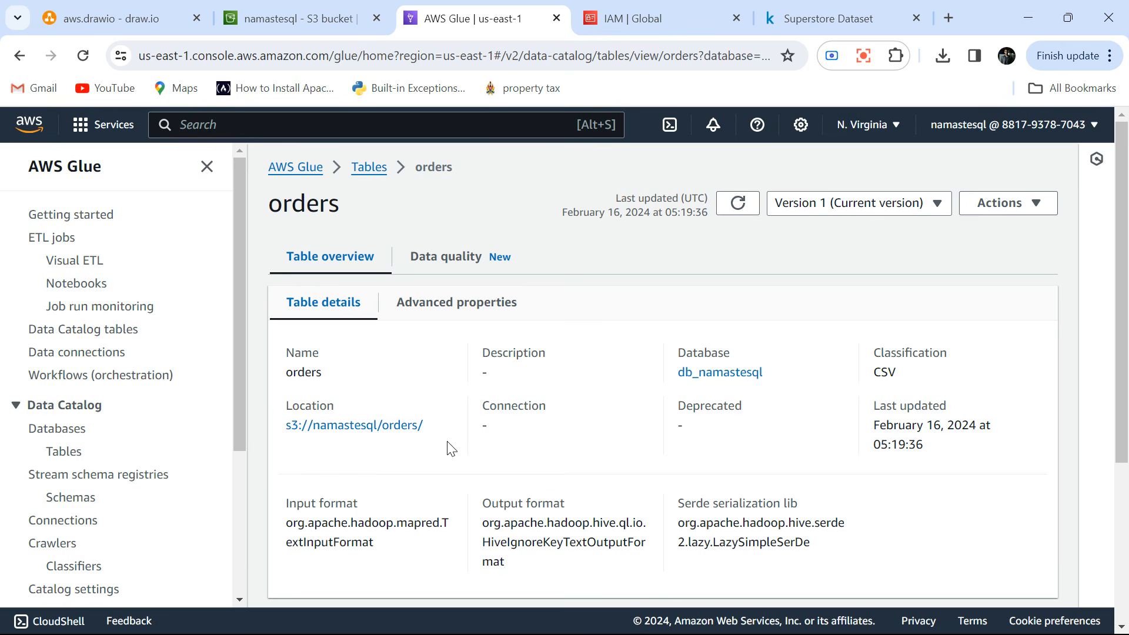
{"action": "scroll", "coordinate": [450, 448], "scroll_direction": "down", "scroll_amount": 4}
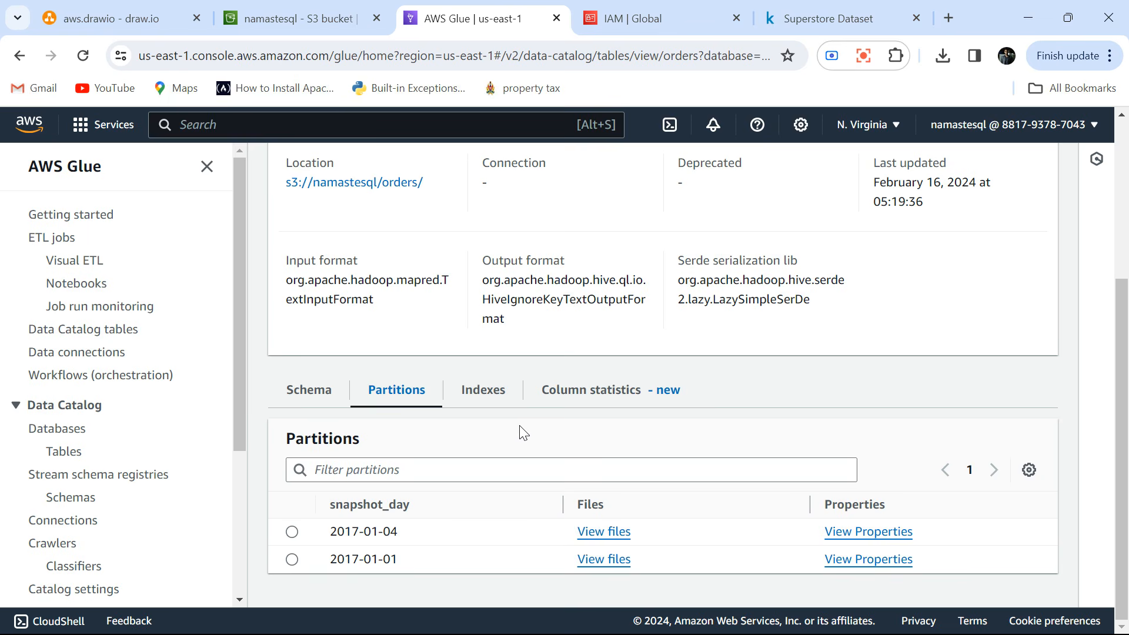
{"action": "scroll", "coordinate": [522, 431], "scroll_direction": "up", "scroll_amount": 3}
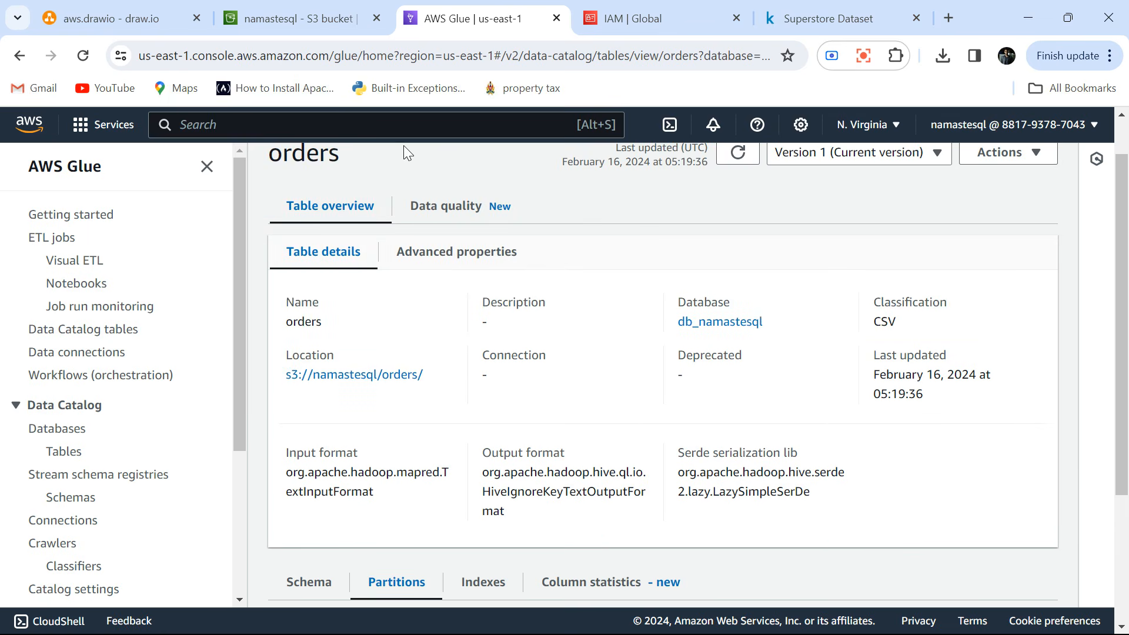
Search the AWS services for athena, open Athena in a separate browser tab and switch to it.
{"action": "left_click", "coordinate": [389, 129]}
{"action": "type", "text": "athena"}
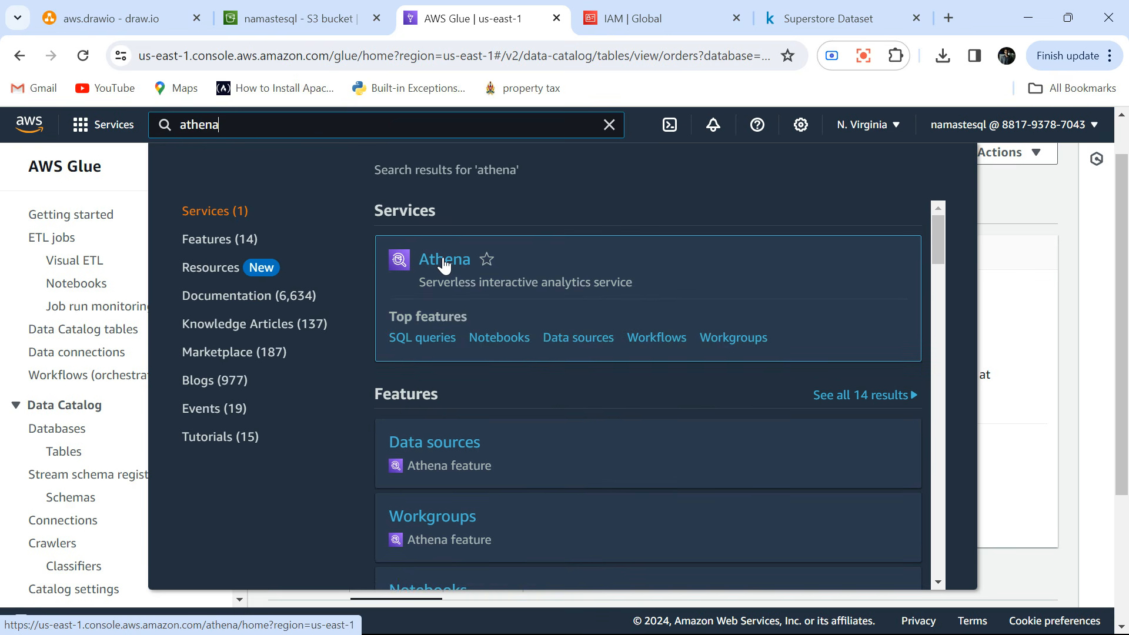
{"action": "middle_click", "coordinate": [443, 261]}
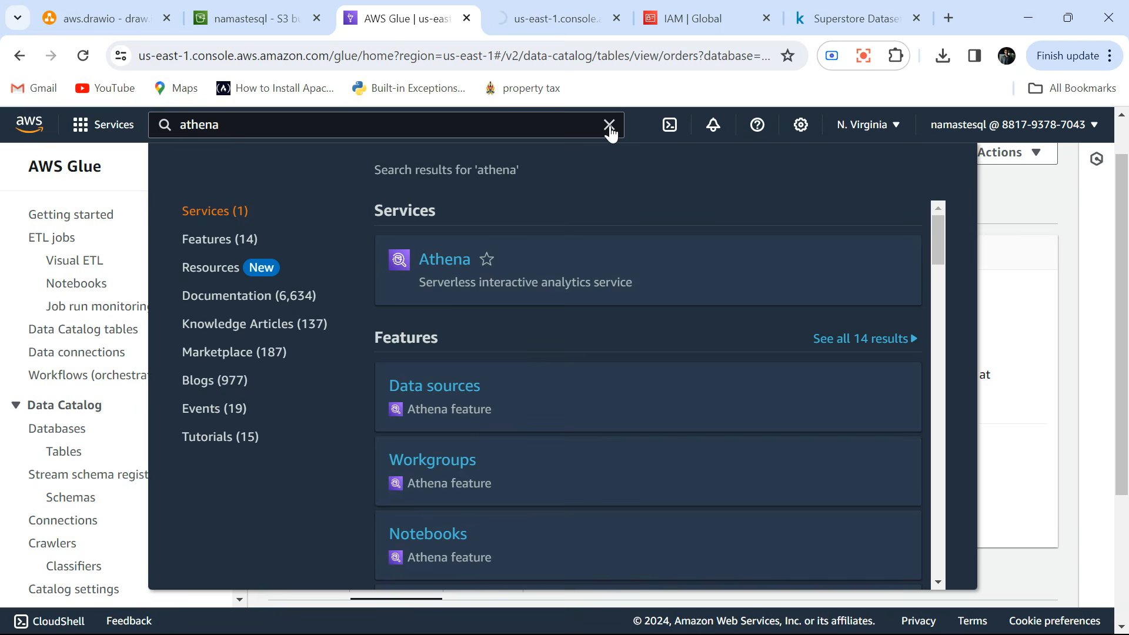
{"action": "left_click", "coordinate": [609, 124]}
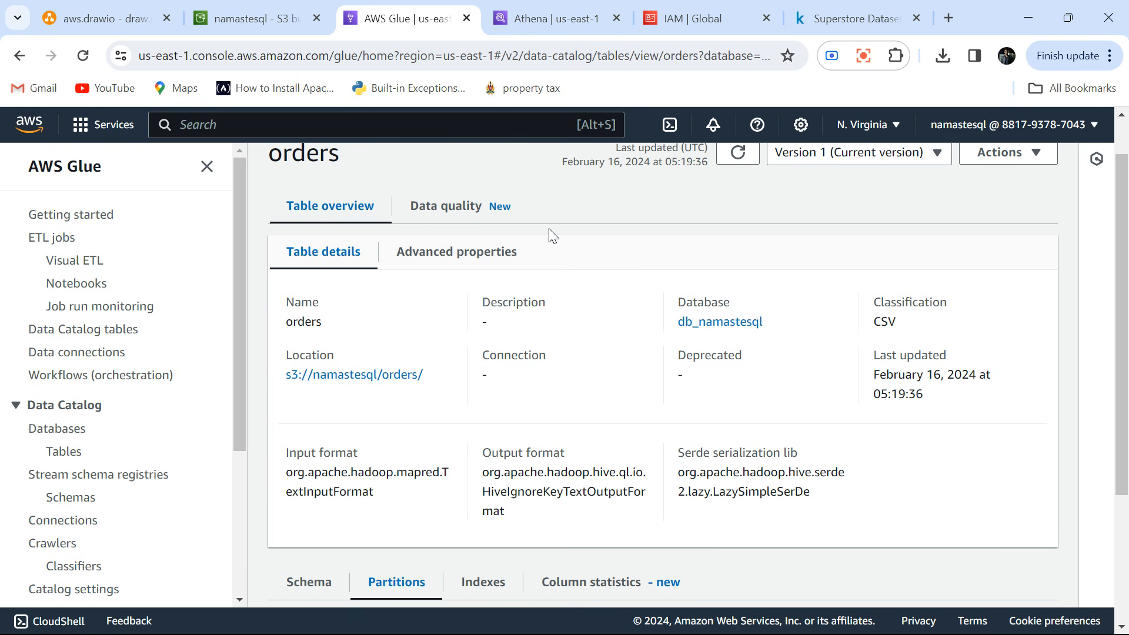
{"action": "left_click", "coordinate": [549, 24]}
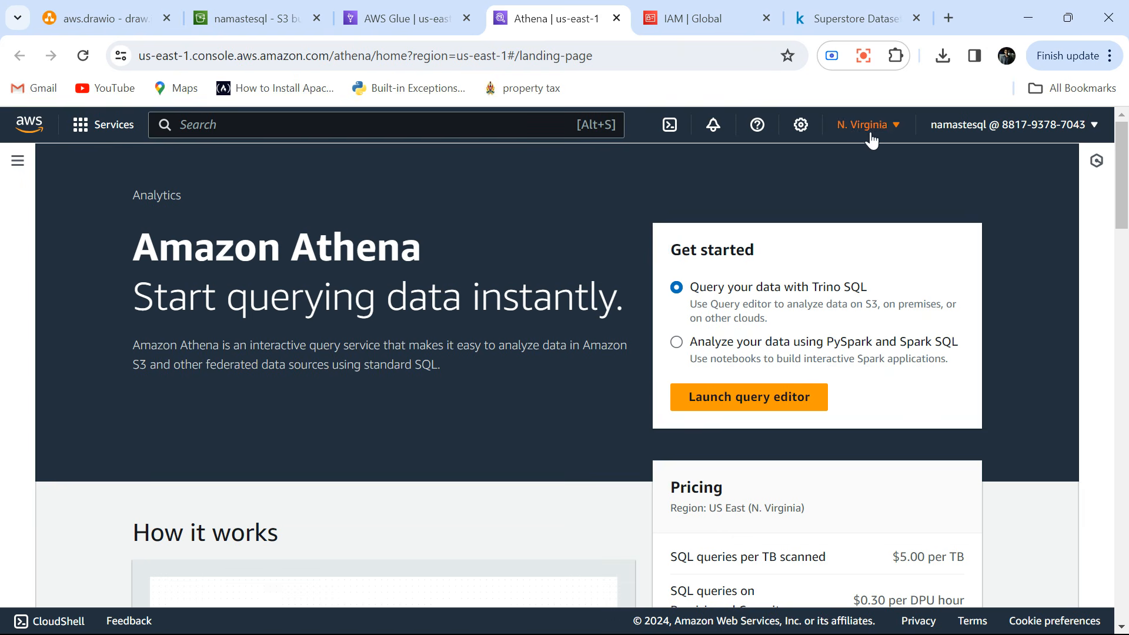
Open Athena's query editor and collapse the navigation pane to widen the workspace.
{"action": "scroll", "coordinate": [398, 385], "scroll_direction": "down", "scroll_amount": 2}
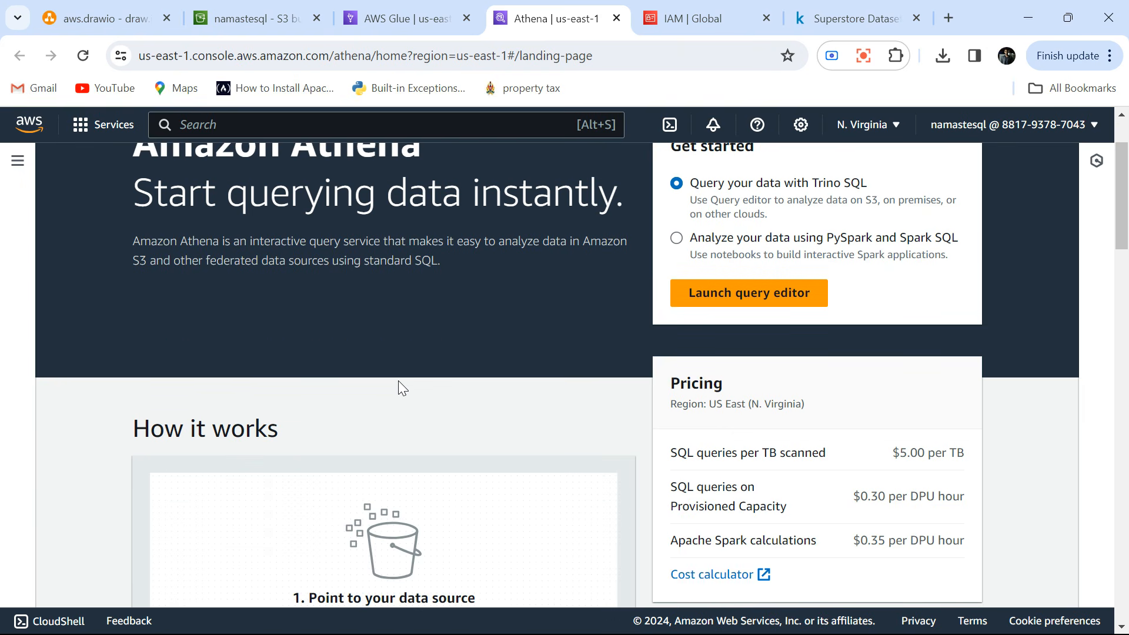
{"action": "scroll", "coordinate": [398, 385], "scroll_direction": "up", "scroll_amount": 2}
{"action": "left_click", "coordinate": [17, 161]}
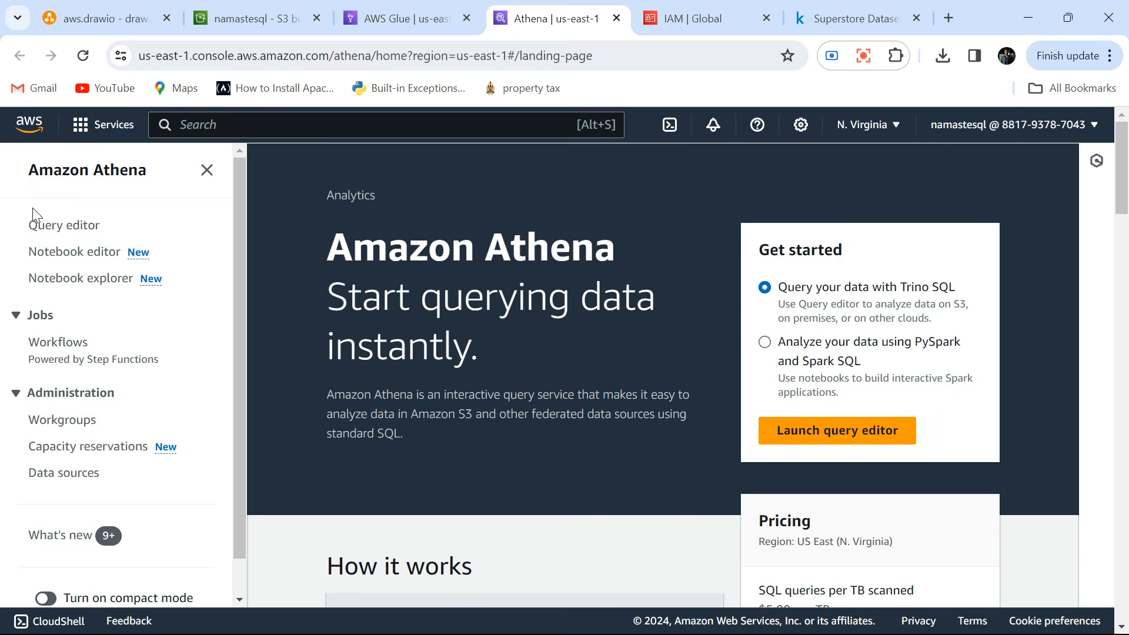
{"action": "left_click", "coordinate": [72, 228]}
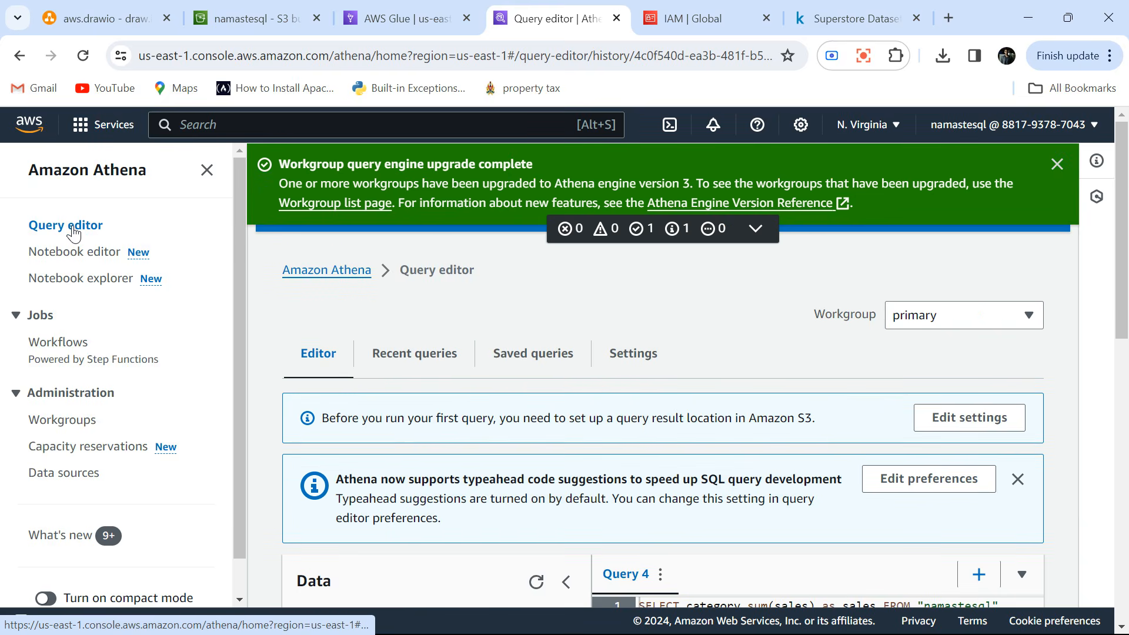
{"action": "scroll", "coordinate": [563, 311], "scroll_direction": "down", "scroll_amount": 4}
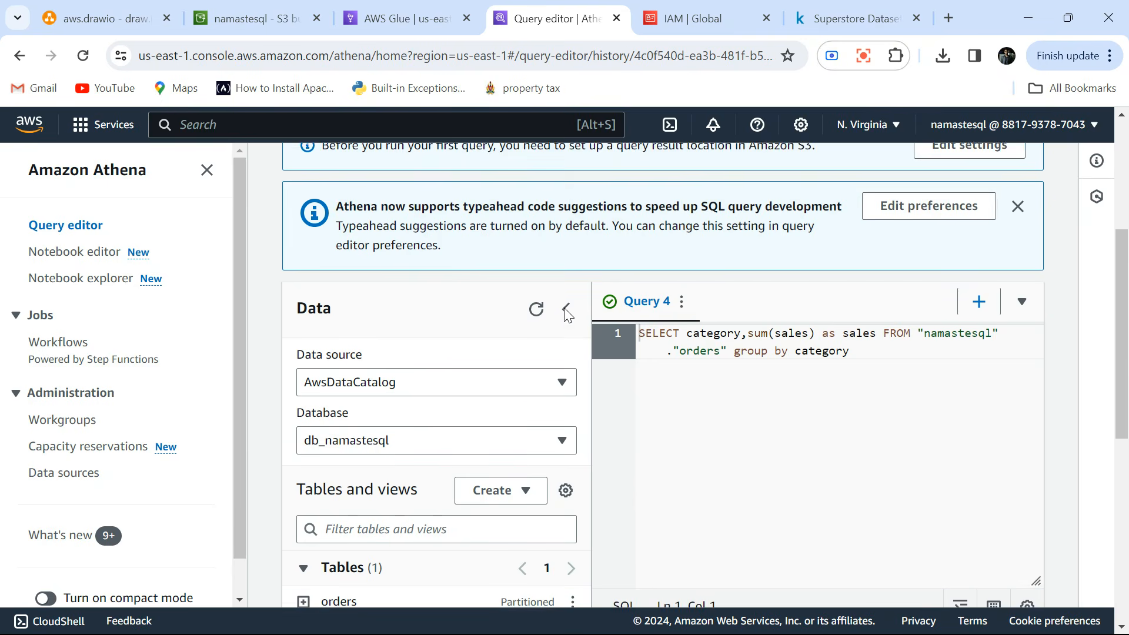
{"action": "left_click", "coordinate": [207, 171]}
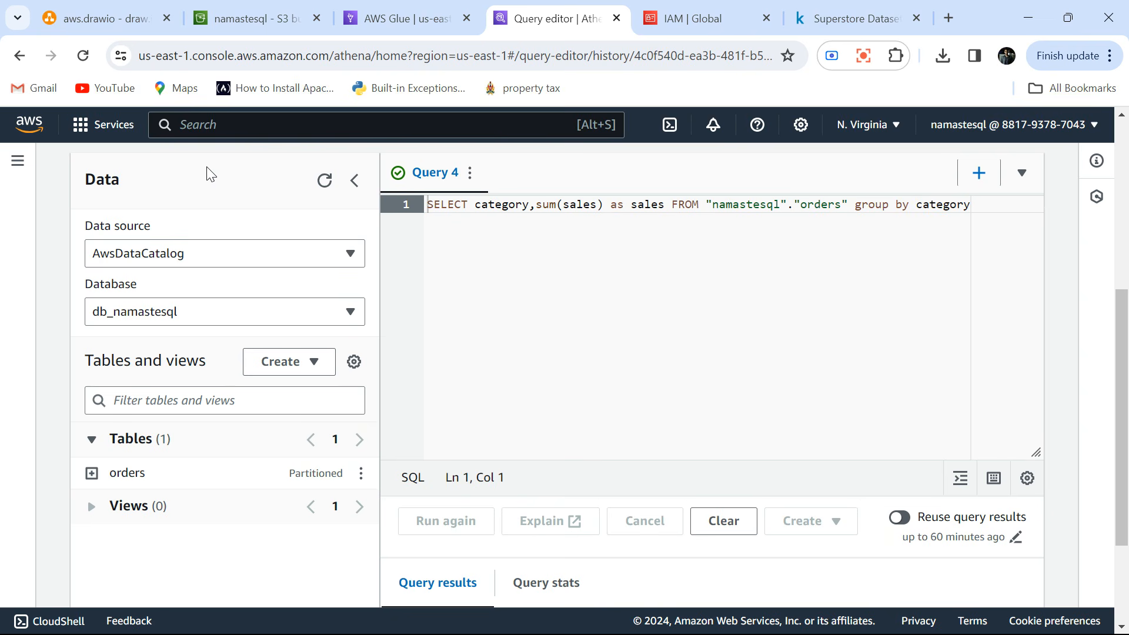
Check the available data sources and databases, keeping AwsDataCatalog and db_namastesql selected.
{"action": "left_click", "coordinate": [156, 253]}
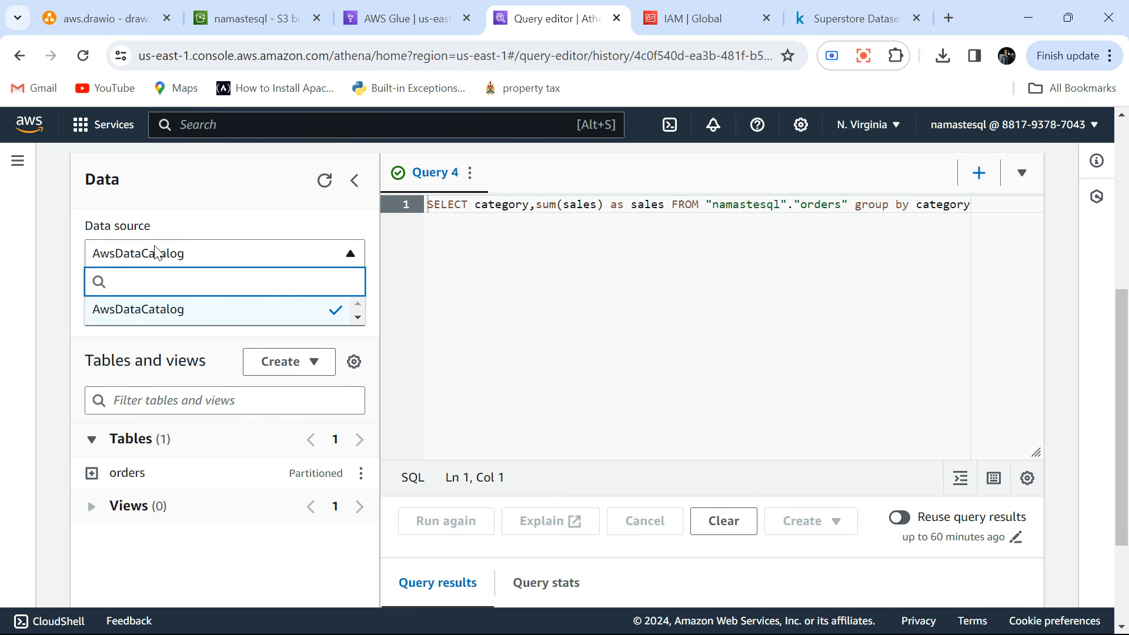
{"action": "left_click", "coordinate": [156, 253]}
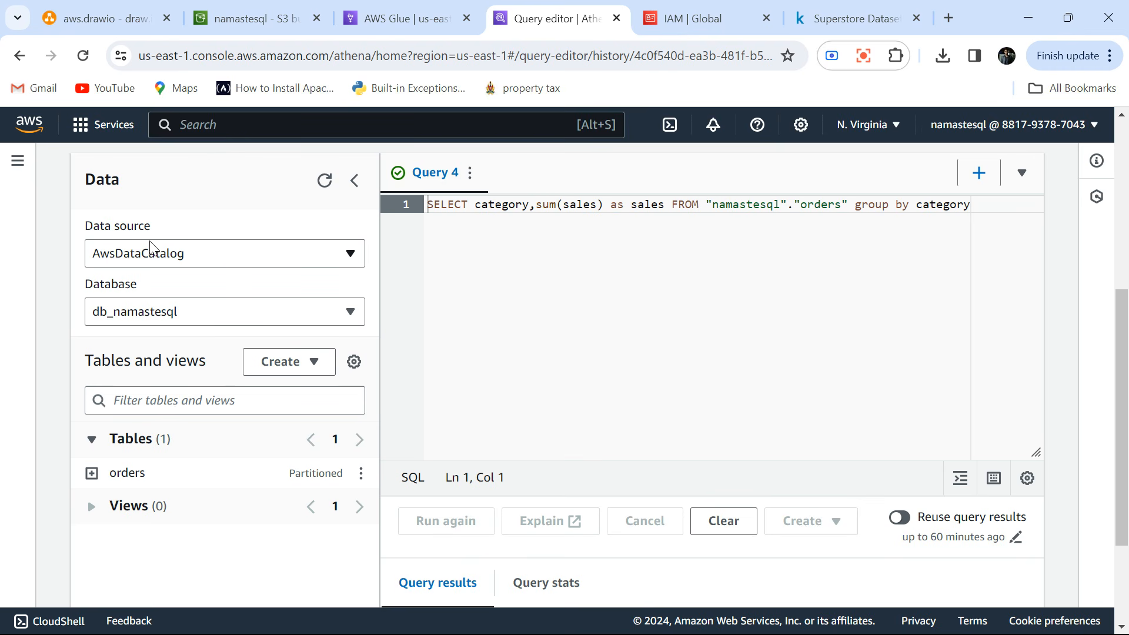
{"action": "left_click", "coordinate": [141, 317]}
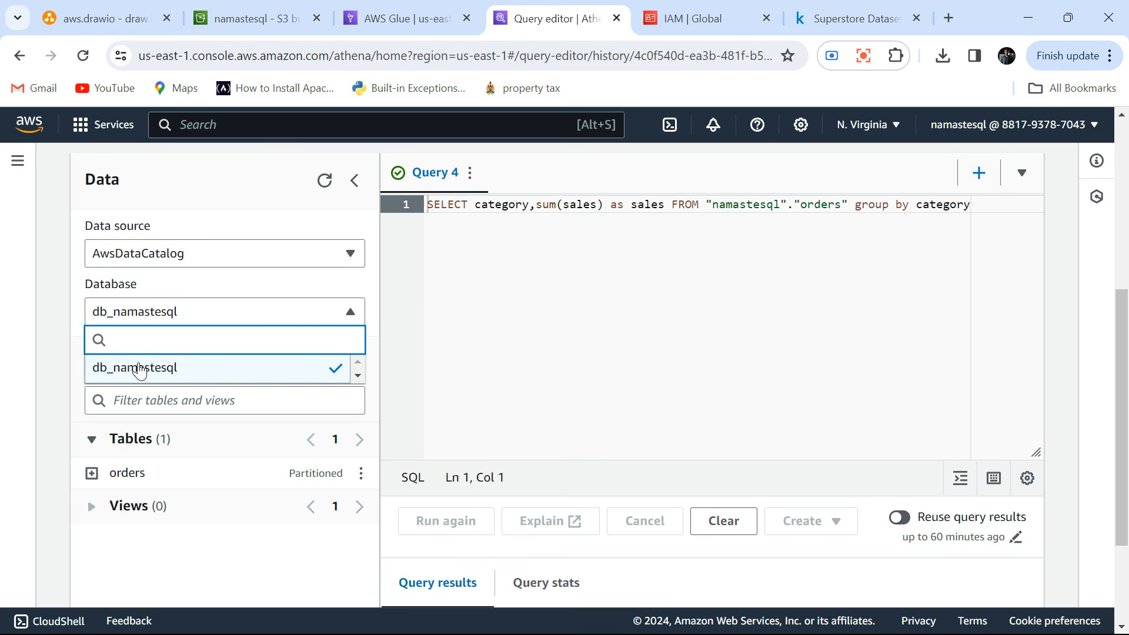
{"action": "left_click", "coordinate": [141, 311]}
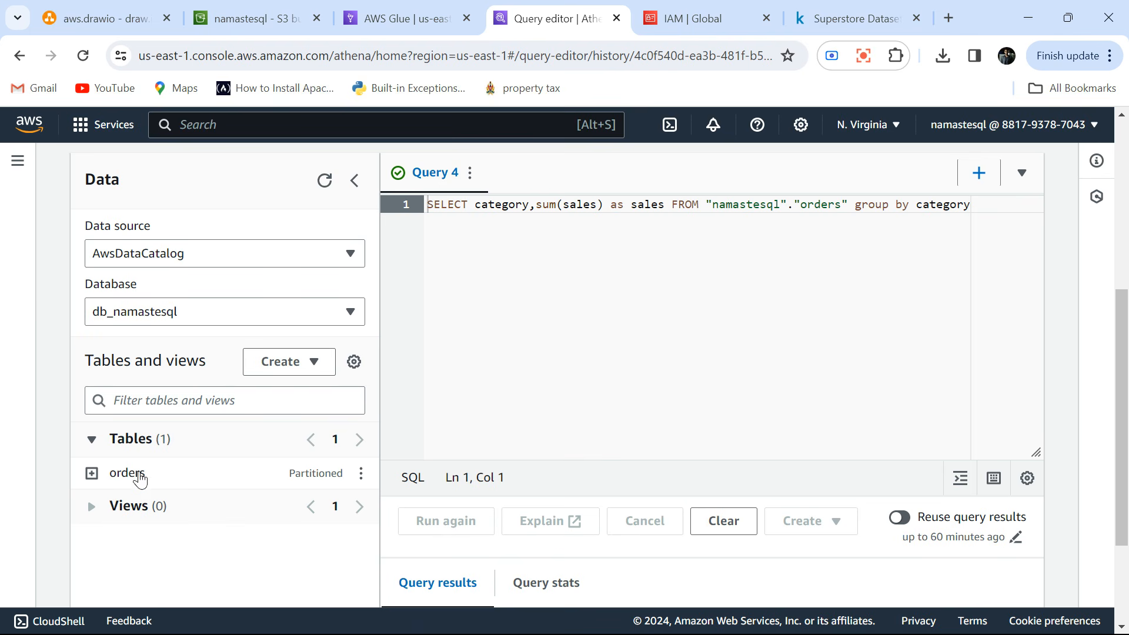
Clear the existing query from the editor and expand the orders table to examine its columns, including snapshot_day.
{"action": "key", "text": "ctrl+a"}
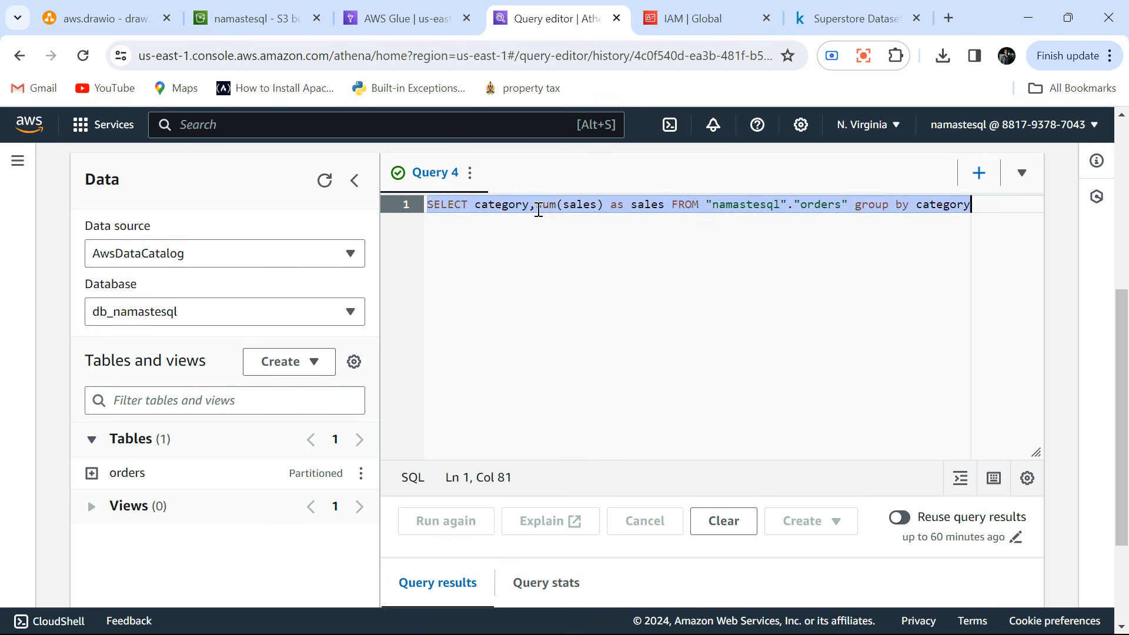
{"action": "key", "text": "BackSpace"}
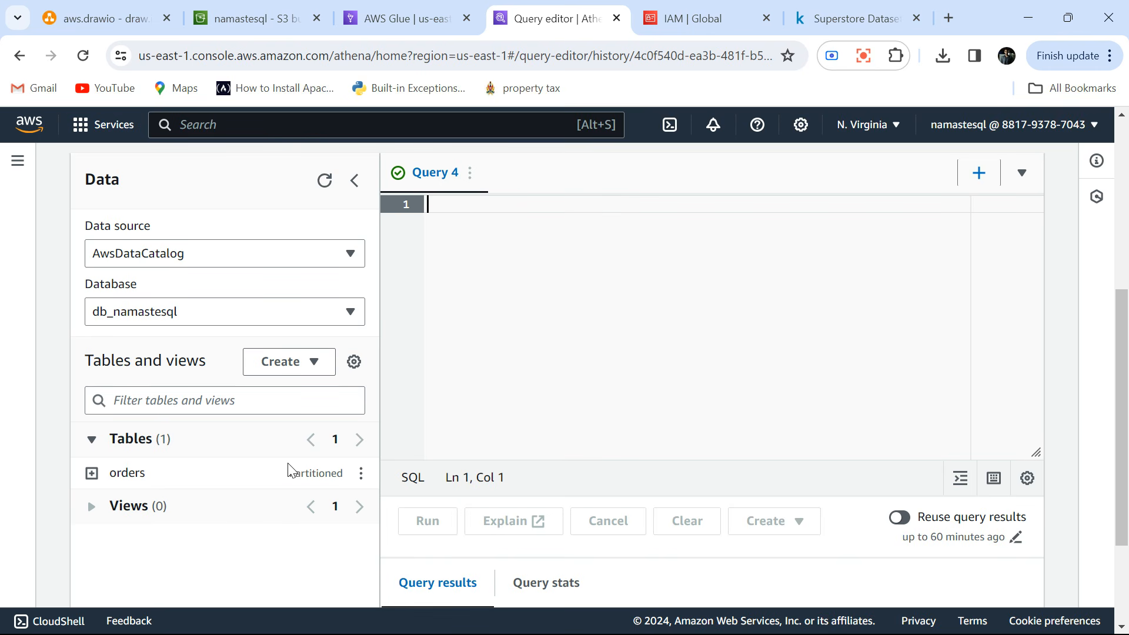
{"action": "left_click", "coordinate": [92, 473]}
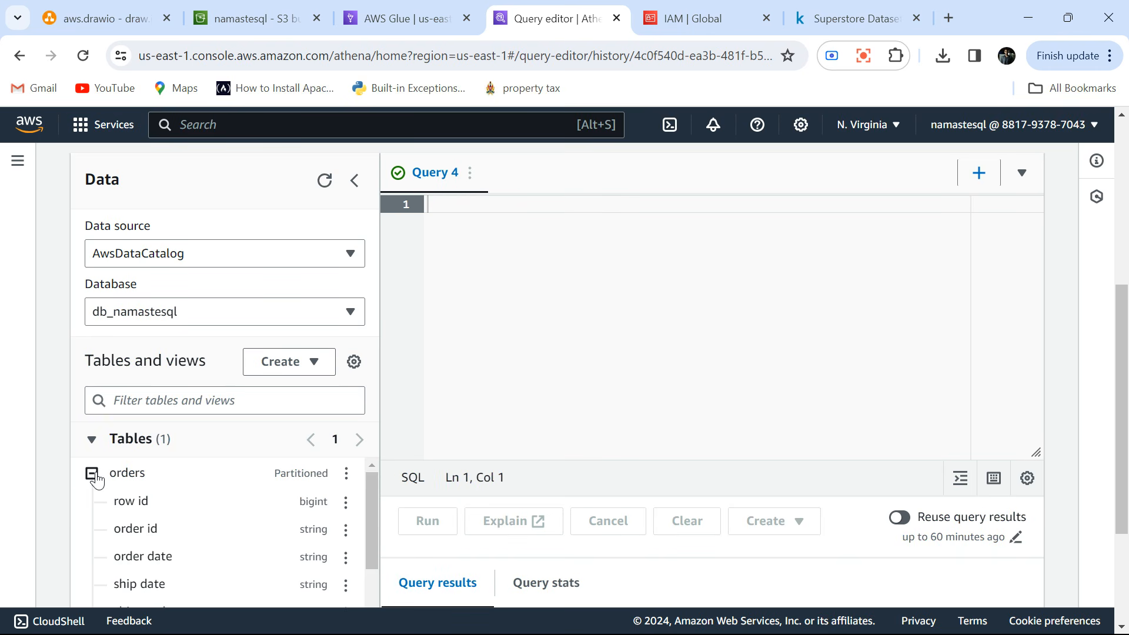
{"action": "scroll", "coordinate": [290, 574], "scroll_direction": "down", "scroll_amount": 5}
{"action": "scroll", "coordinate": [291, 574], "scroll_direction": "down", "scroll_amount": 5}
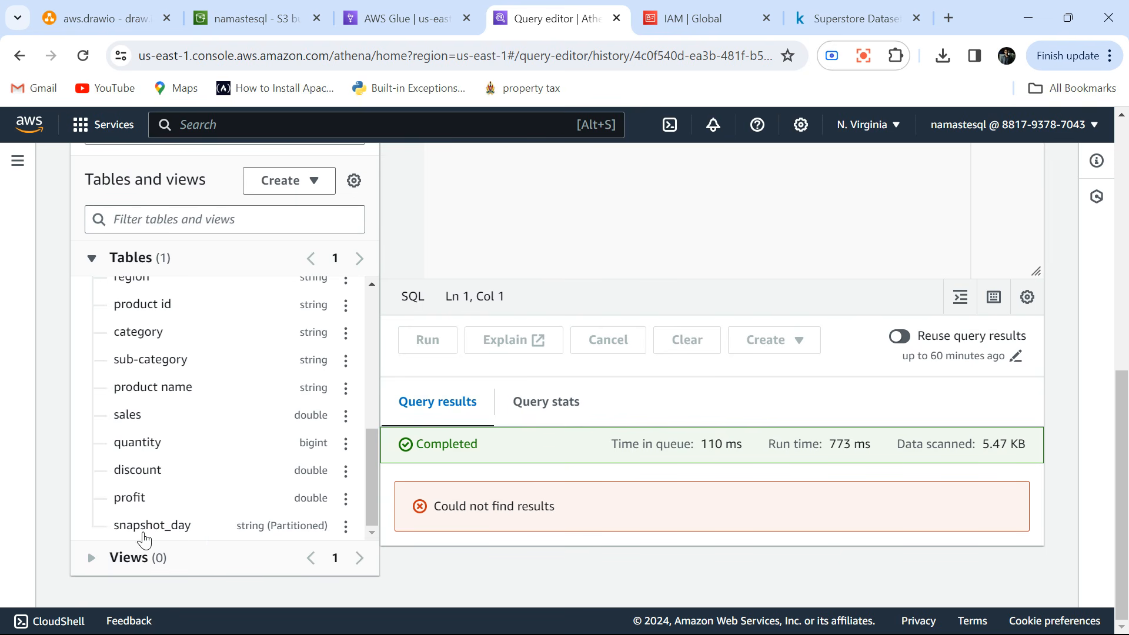
{"action": "scroll", "coordinate": [242, 505], "scroll_direction": "up", "scroll_amount": 1}
{"action": "scroll", "coordinate": [245, 505], "scroll_direction": "down", "scroll_amount": 1}
{"action": "scroll", "coordinate": [245, 505], "scroll_direction": "up", "scroll_amount": 10}
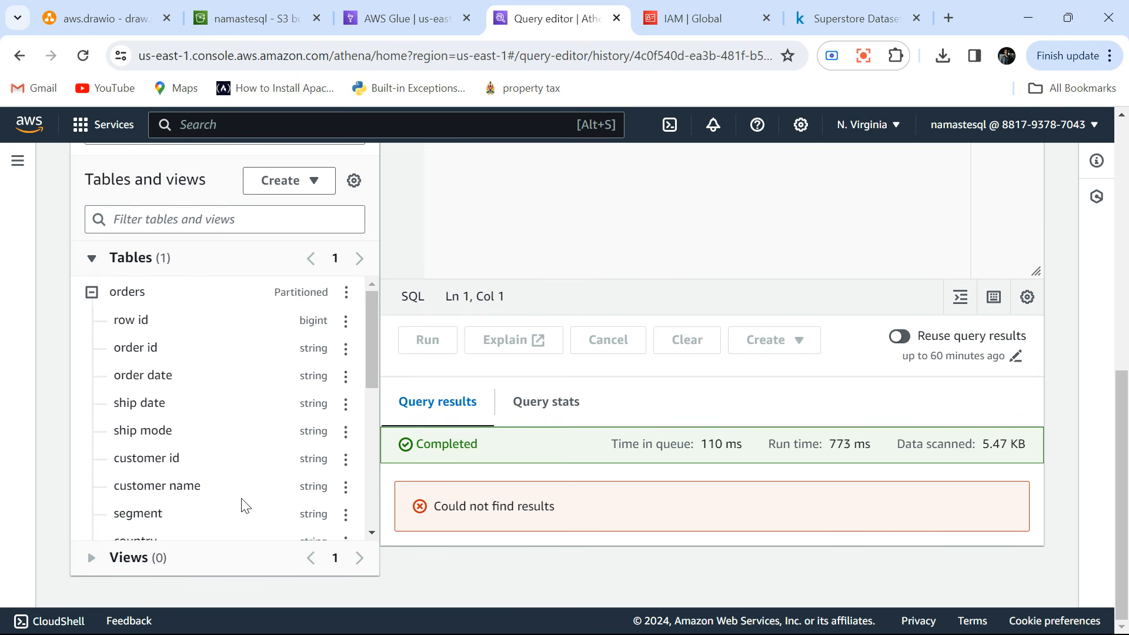
Preview the orders table to generate its SELECT query with a limit of 10, and check the database and table names.
{"action": "scroll", "coordinate": [243, 504], "scroll_direction": "down", "scroll_amount": 6}
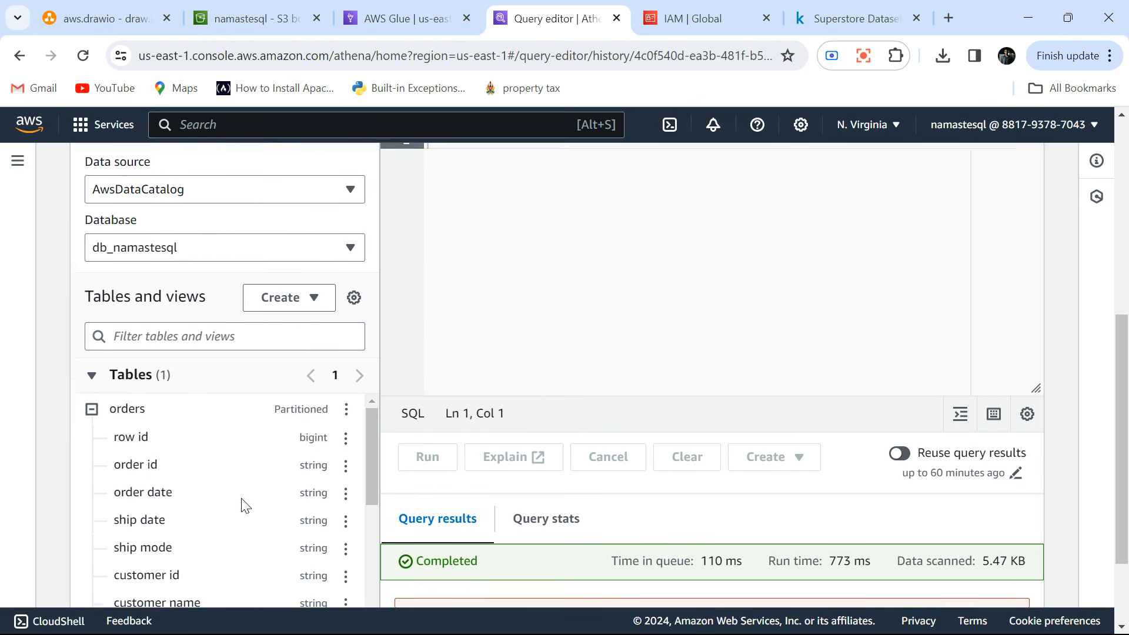
{"action": "left_click", "coordinate": [345, 368]}
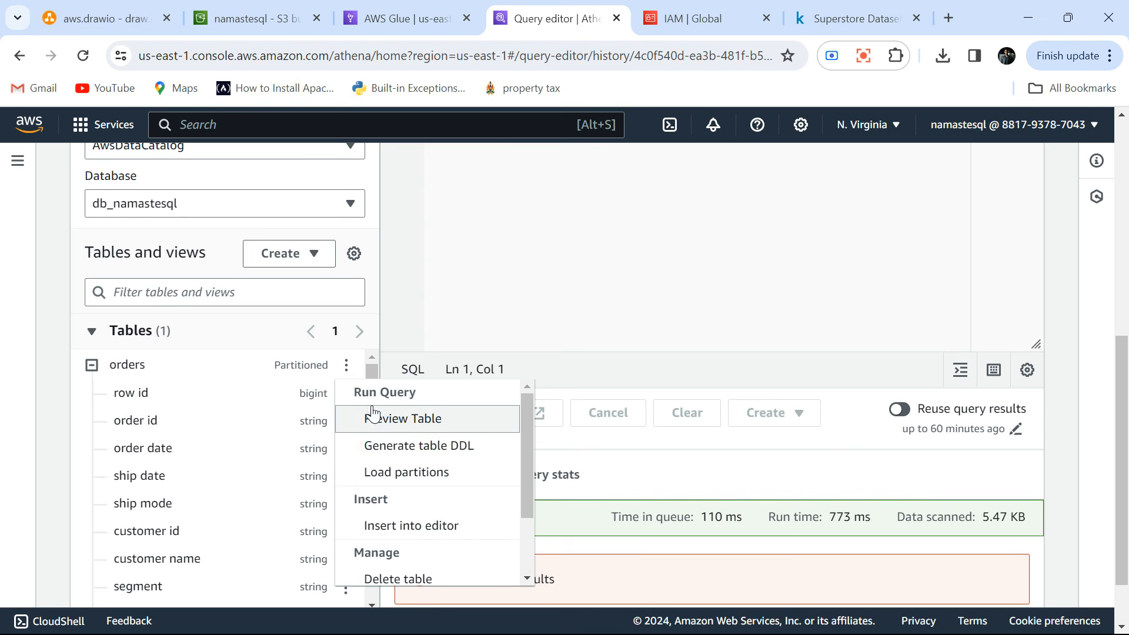
{"action": "left_click", "coordinate": [448, 415]}
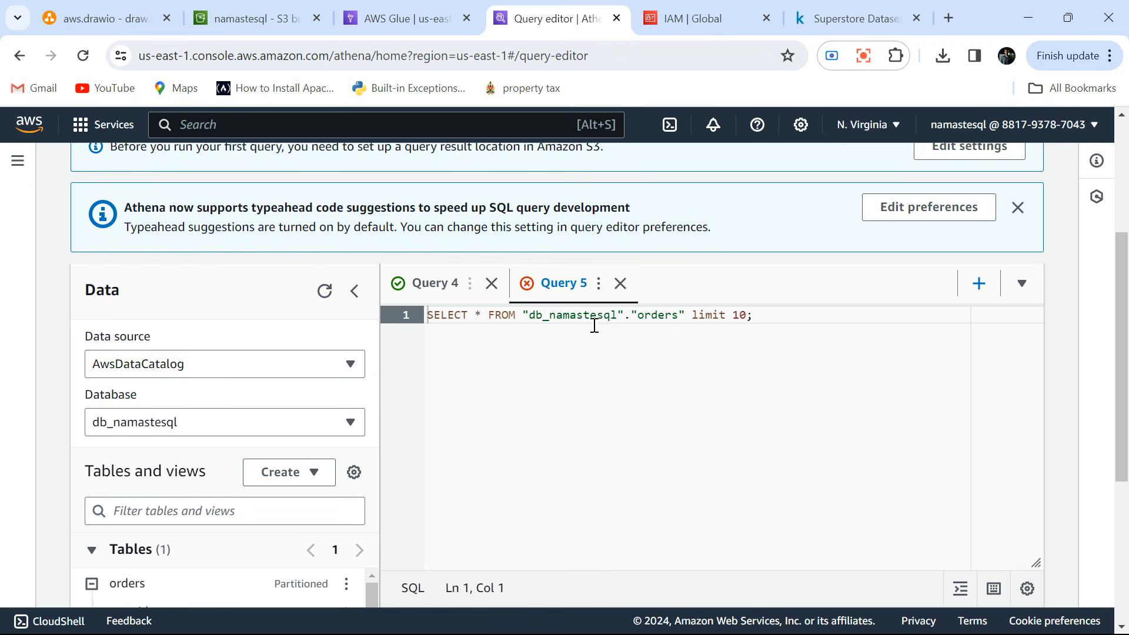
{"action": "double_click", "coordinate": [578, 315]}
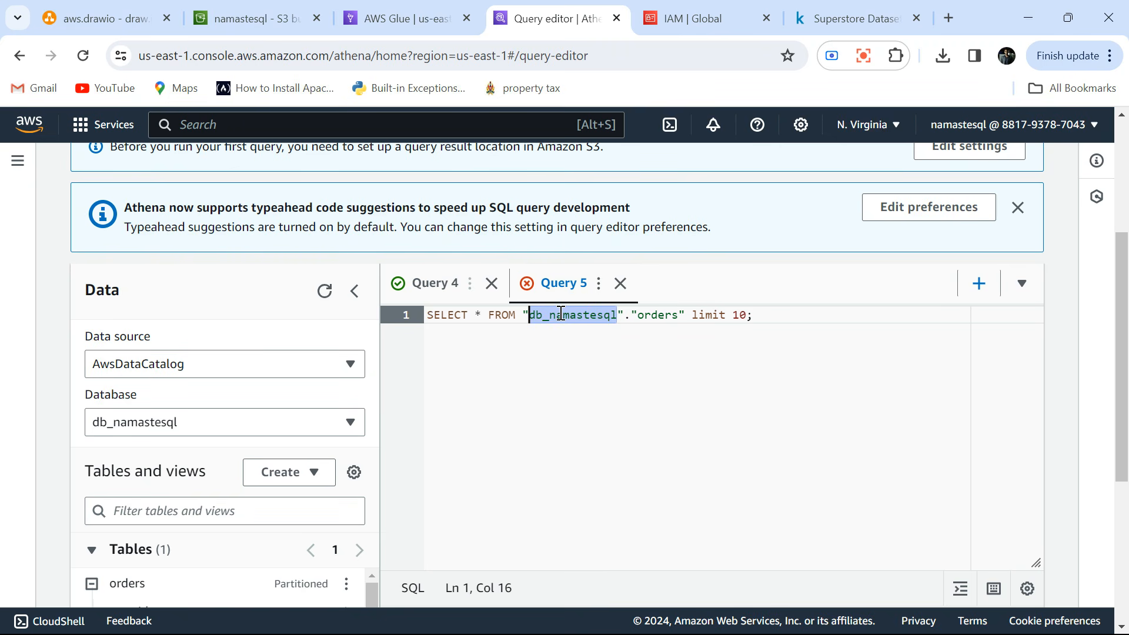
{"action": "double_click", "coordinate": [660, 315]}
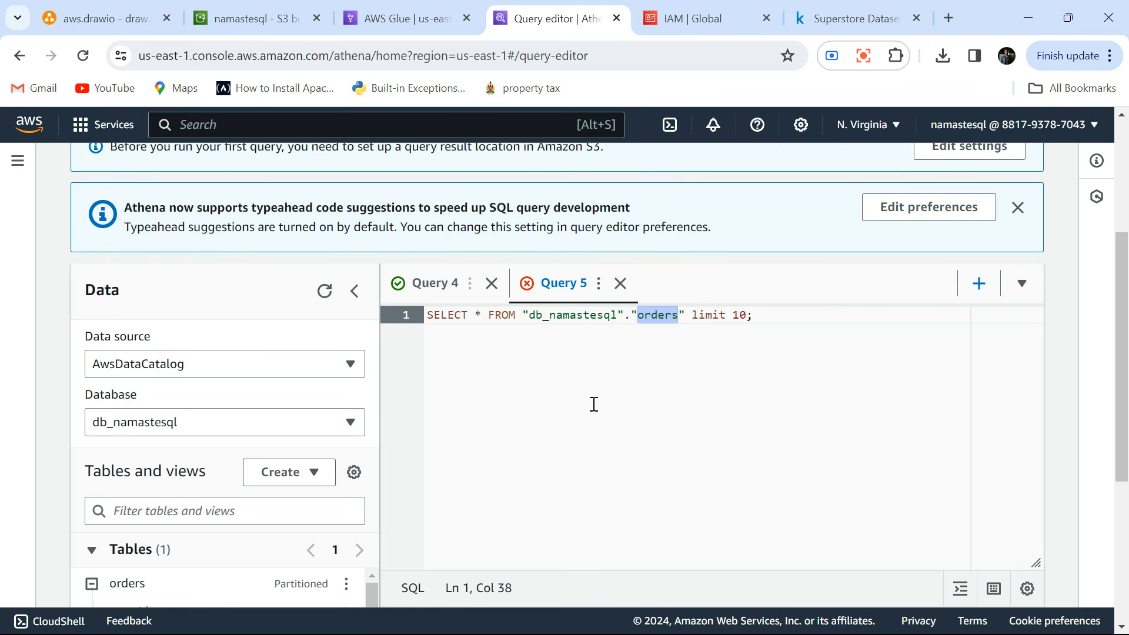
{"action": "scroll", "coordinate": [593, 403], "scroll_direction": "up", "scroll_amount": 2}
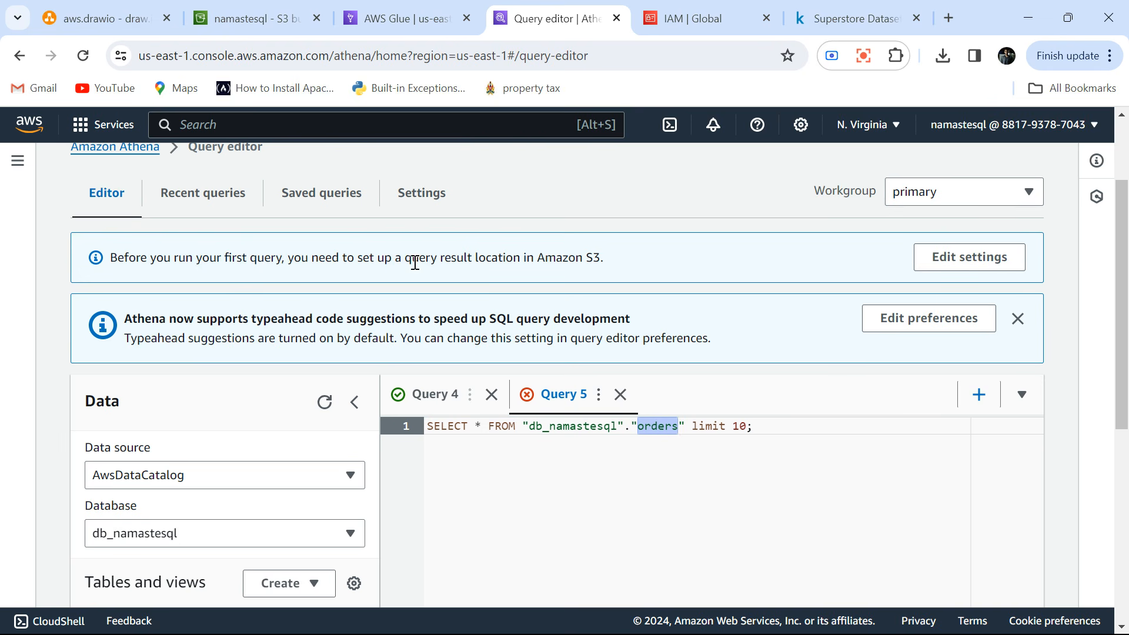
{"action": "left_click", "coordinate": [685, 444]}
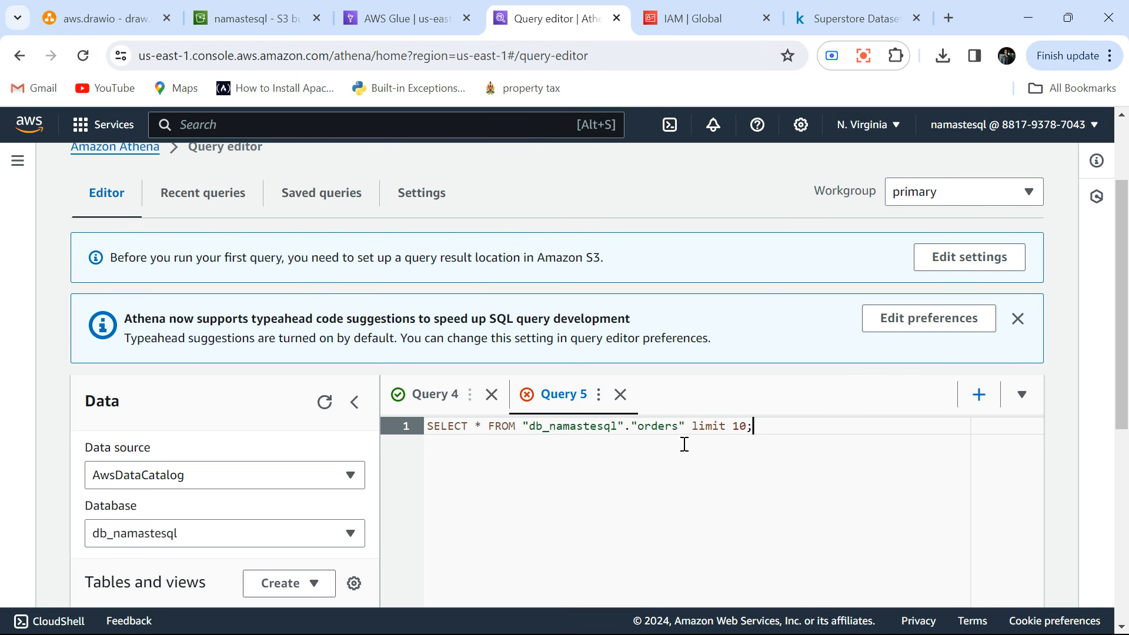
Open Athena's query result location settings, and switch to the S3 browser tab to go up to the namastesql bucket's root.
{"action": "left_click", "coordinate": [958, 257]}
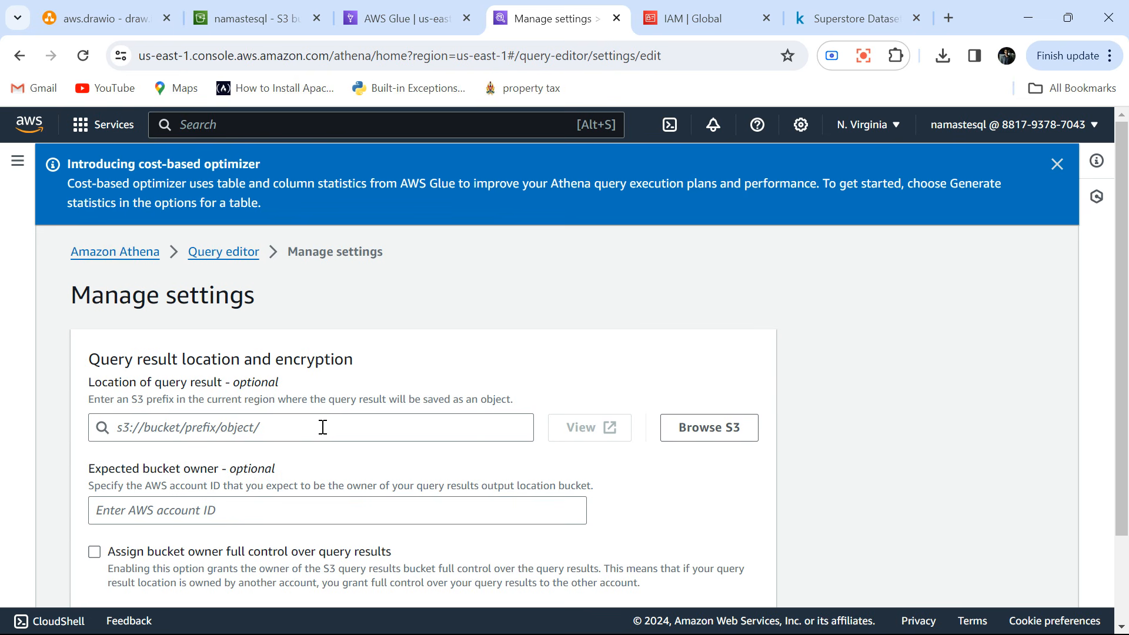
{"action": "left_click", "coordinate": [234, 9]}
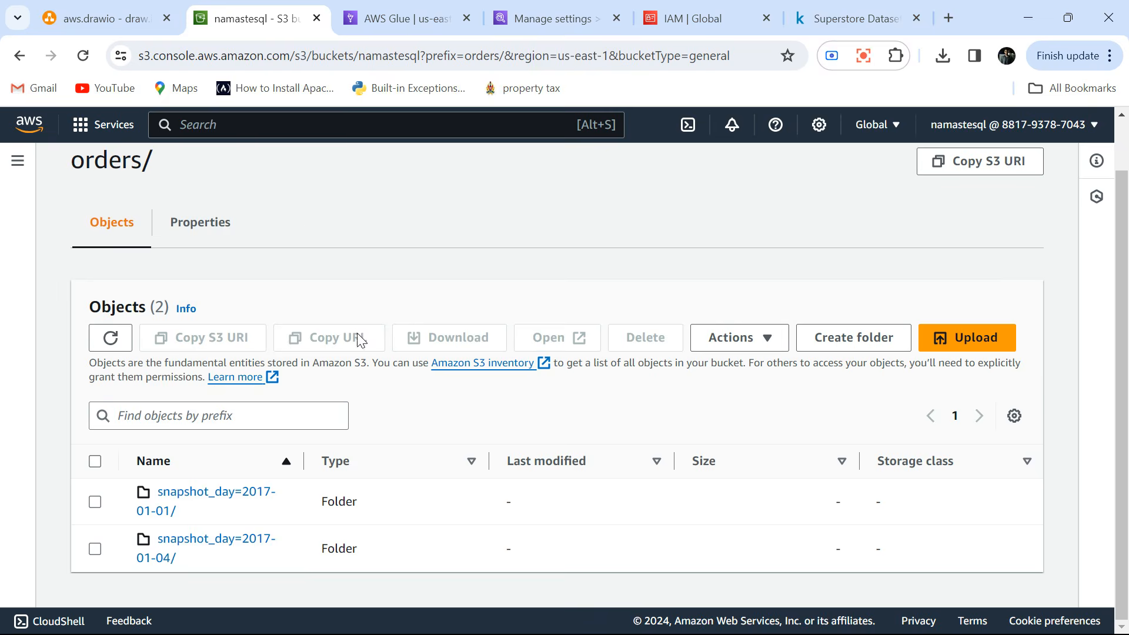
{"action": "scroll", "coordinate": [291, 519], "scroll_direction": "up", "scroll_amount": 1}
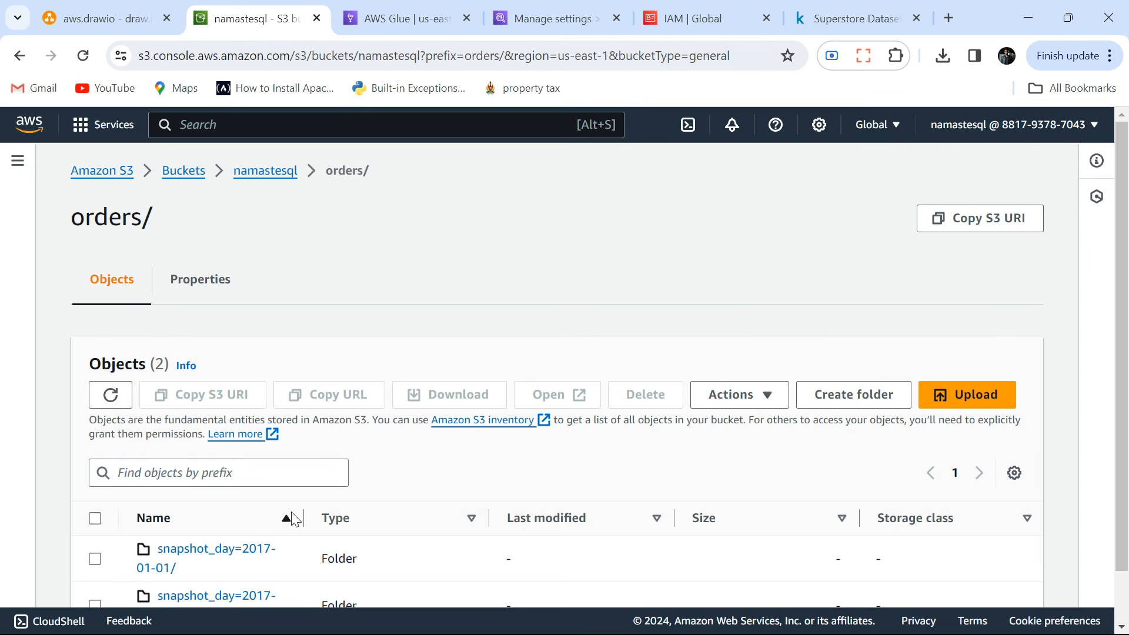
{"action": "left_click", "coordinate": [262, 172]}
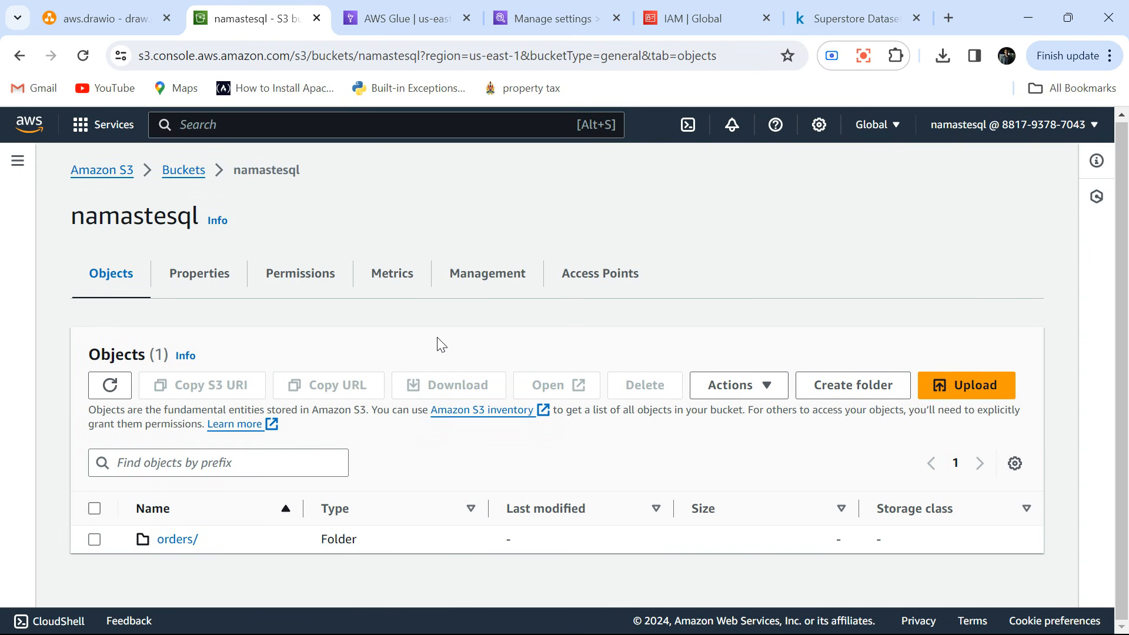
Create a folder named athena_logs in the namastesql bucket, without specifying an encryption key.
{"action": "left_click", "coordinate": [819, 385]}
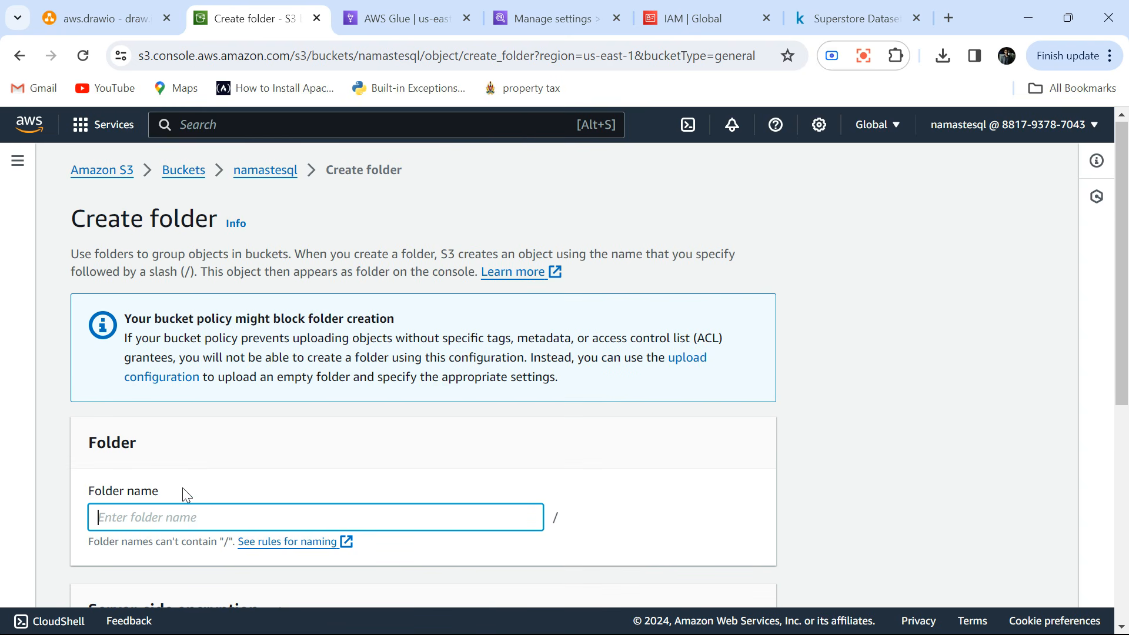
{"action": "type", "text": "athena_logs"}
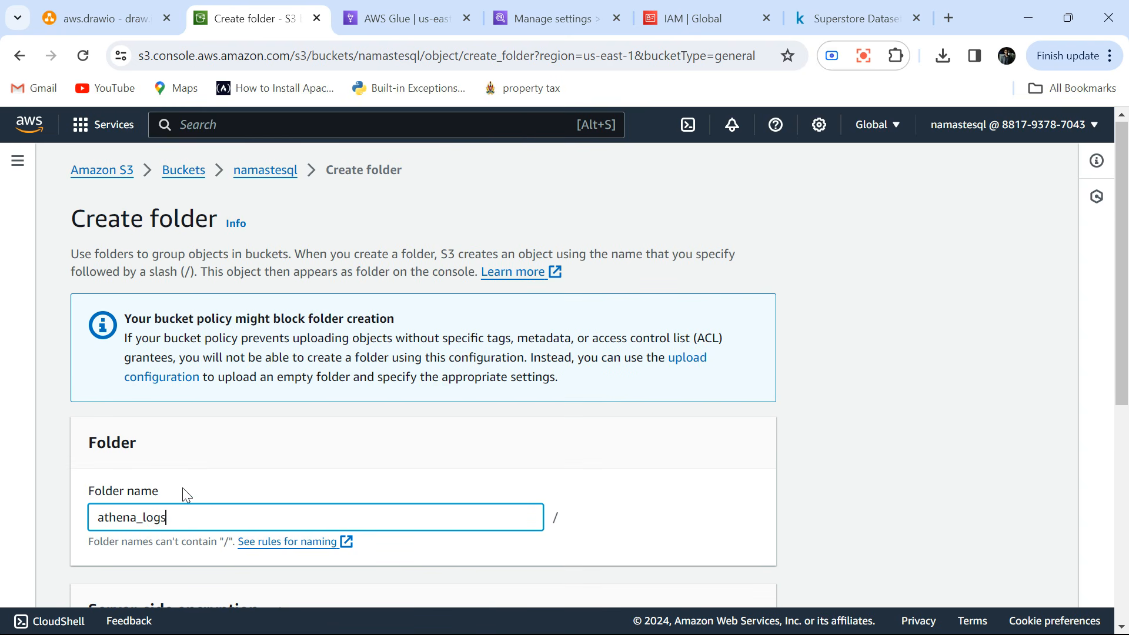
{"action": "scroll", "coordinate": [182, 488], "scroll_direction": "down", "scroll_amount": 7}
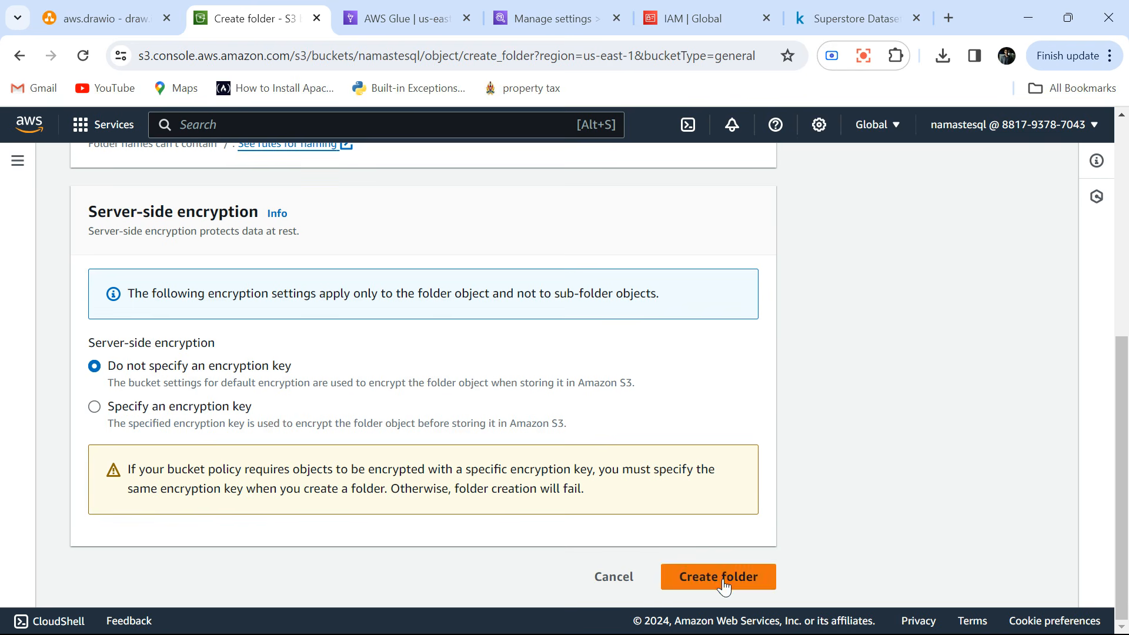
{"action": "left_click", "coordinate": [722, 578]}
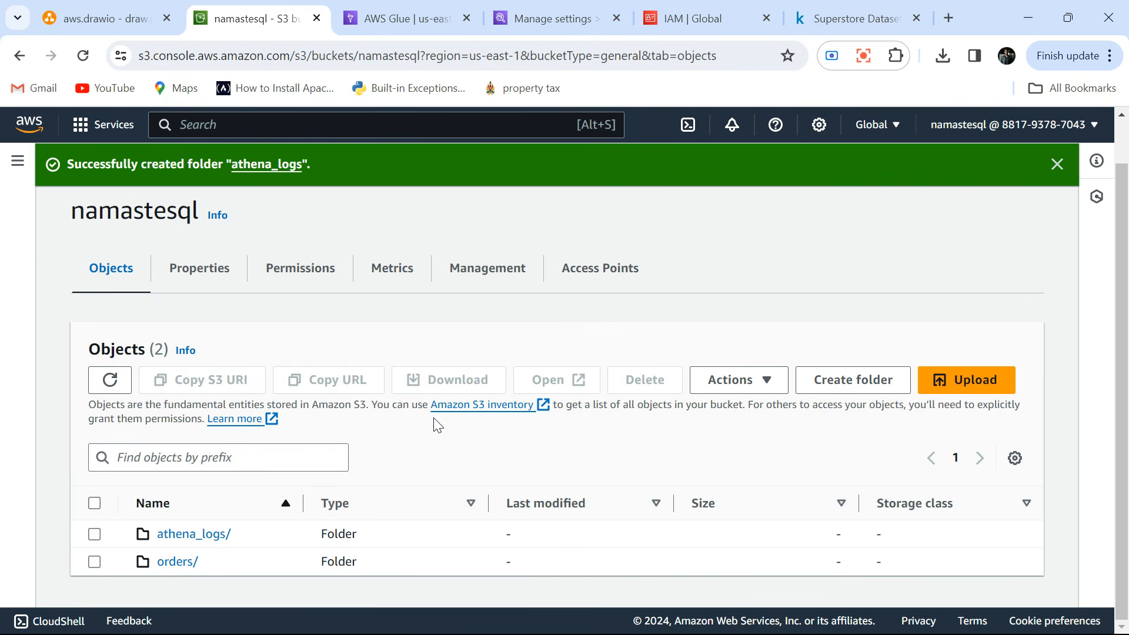
{"action": "scroll", "coordinate": [287, 233], "scroll_direction": "up", "scroll_amount": 1}
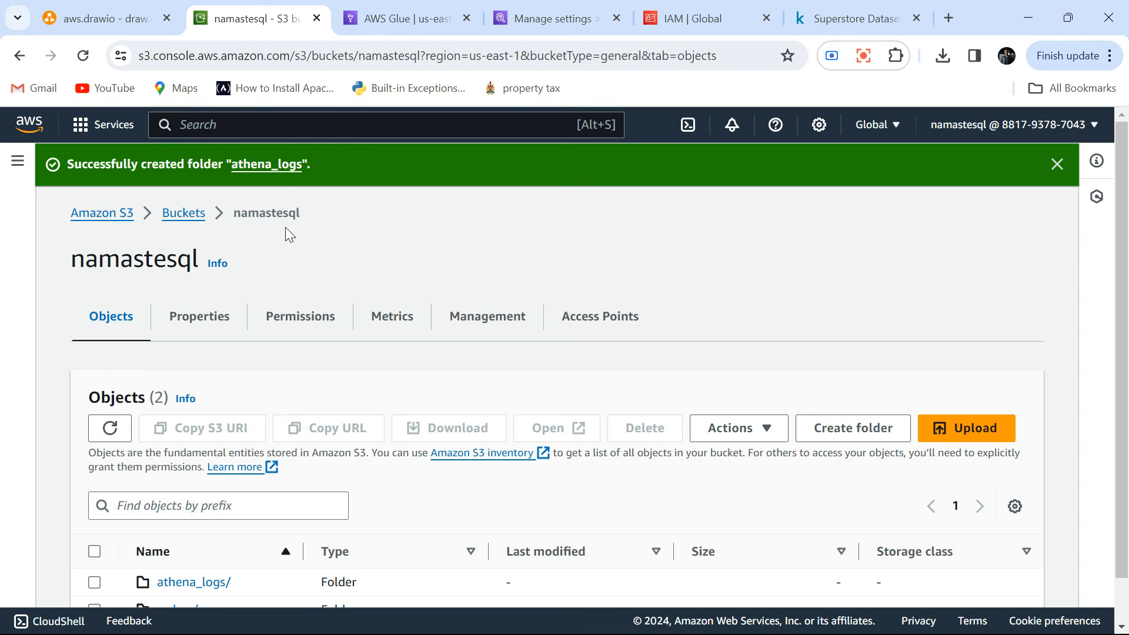
Back in Athena's settings, browse S3 to set the query result location to s3://namastesql/athena_logs and save it.
{"action": "left_click", "coordinate": [537, 18]}
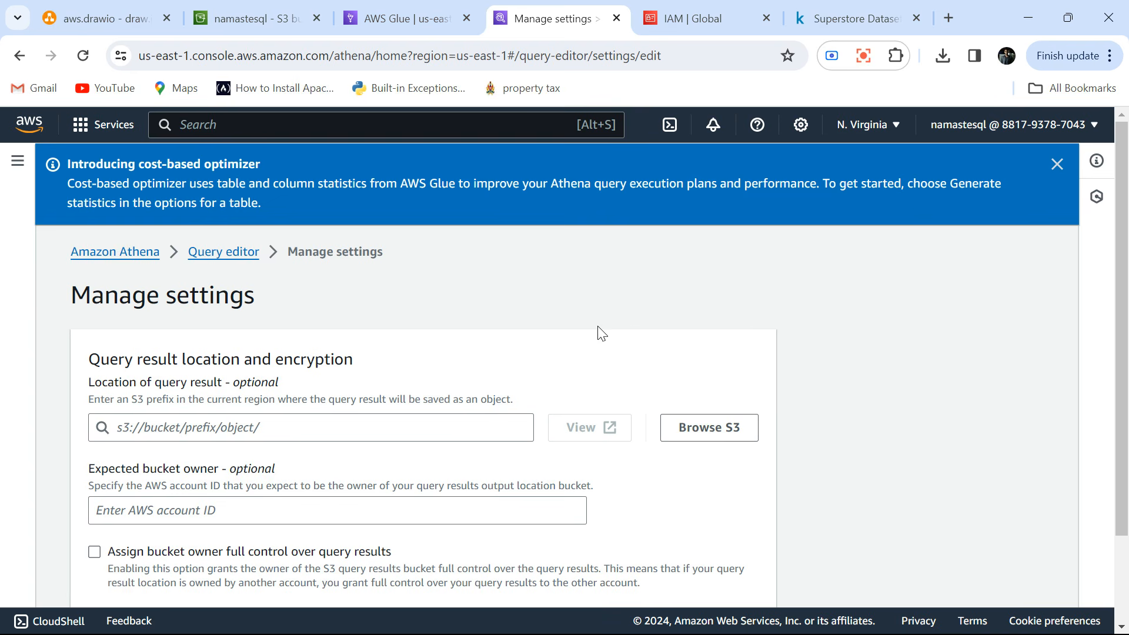
{"action": "left_click", "coordinate": [712, 425]}
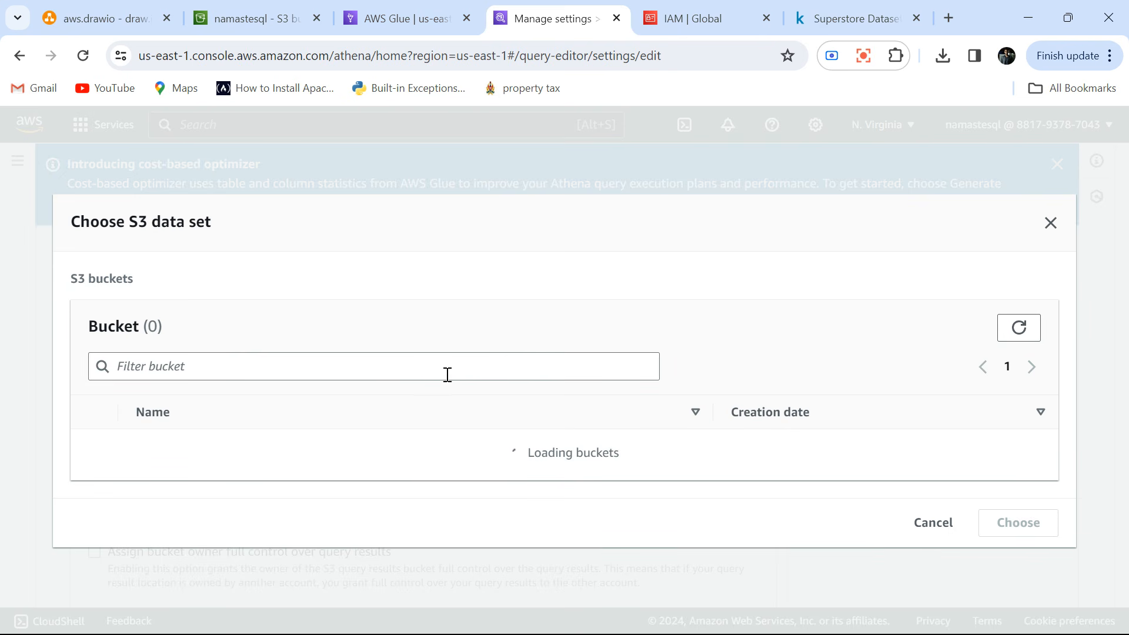
{"action": "left_click", "coordinate": [184, 474]}
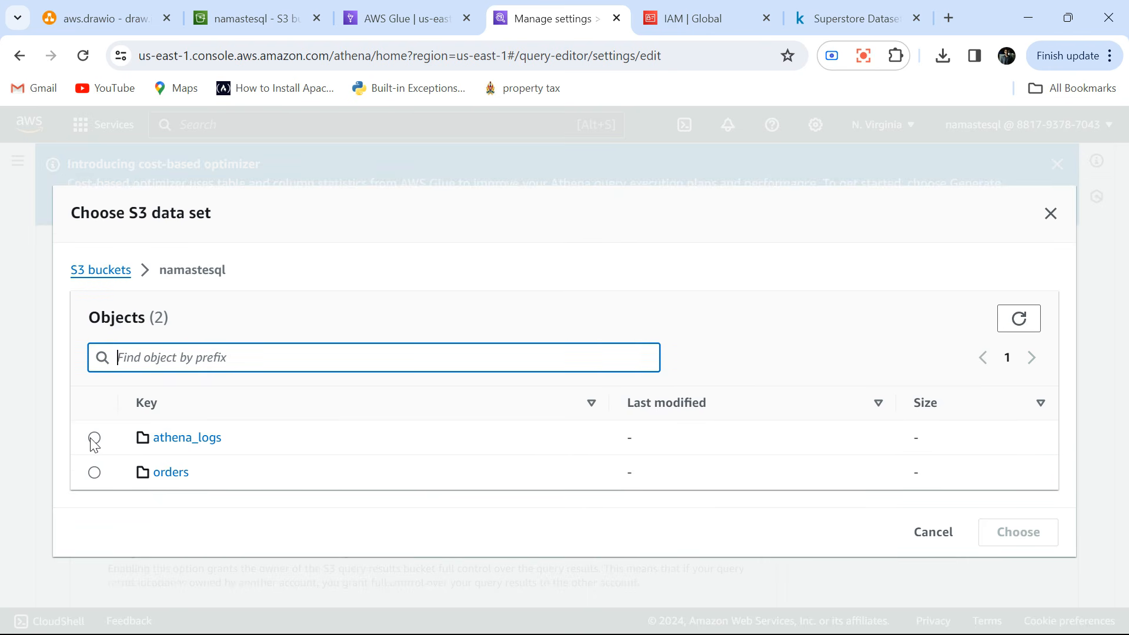
{"action": "left_click", "coordinate": [94, 440]}
{"action": "left_click", "coordinate": [1013, 530]}
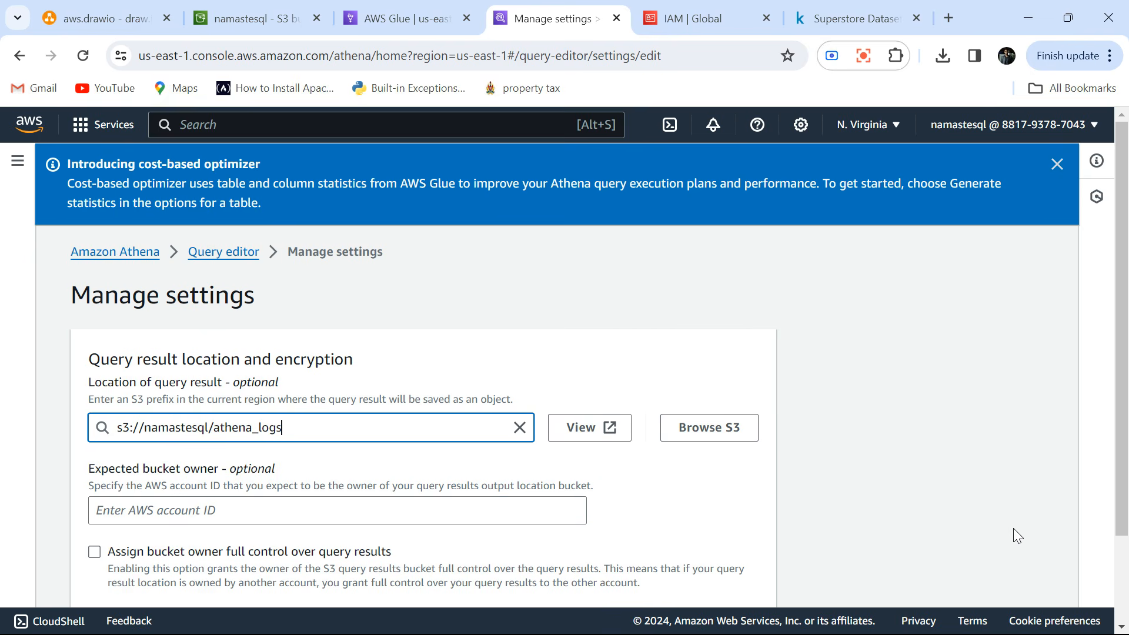
{"action": "scroll", "coordinate": [890, 495], "scroll_direction": "down", "scroll_amount": 4}
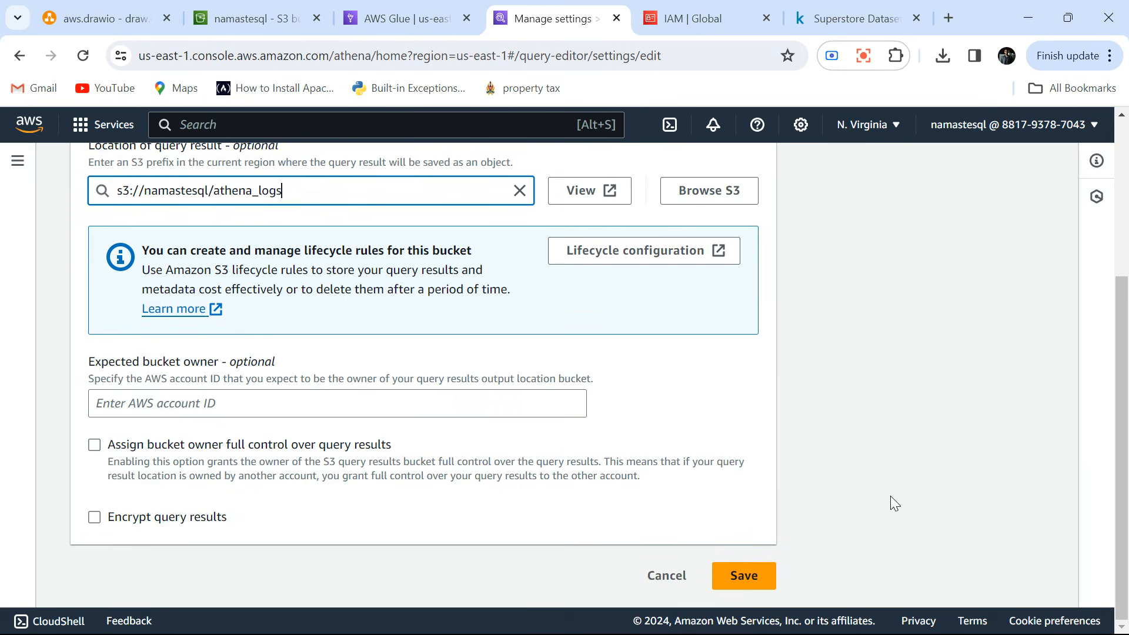
{"action": "left_click", "coordinate": [757, 574]}
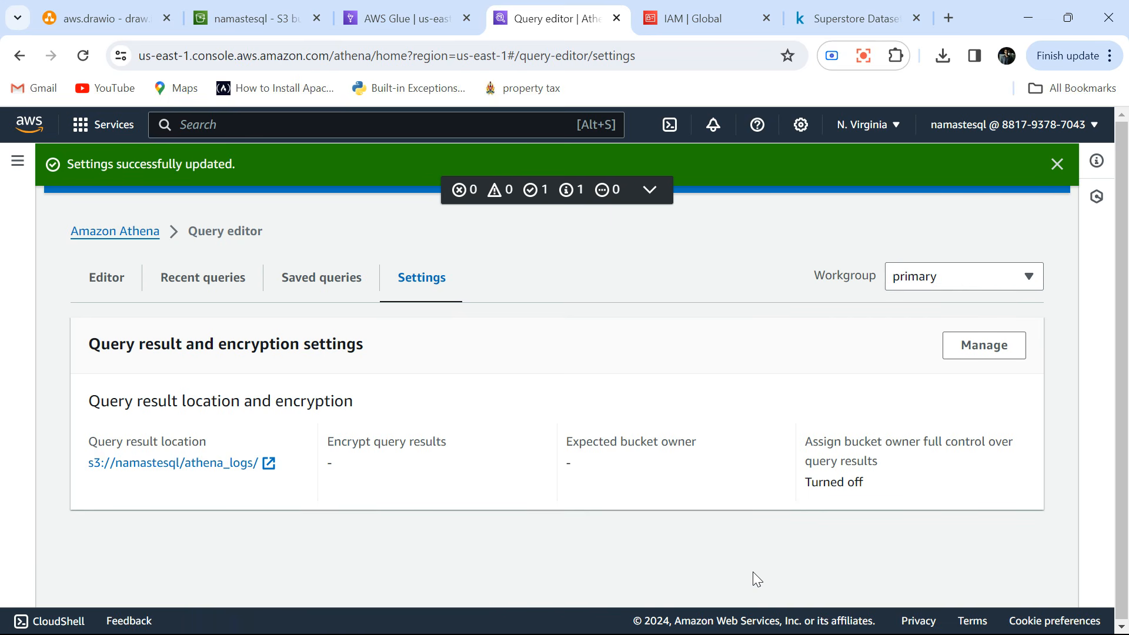
Return to the query editor and run the SELECT query on the orders table.
{"action": "left_click", "coordinate": [108, 279]}
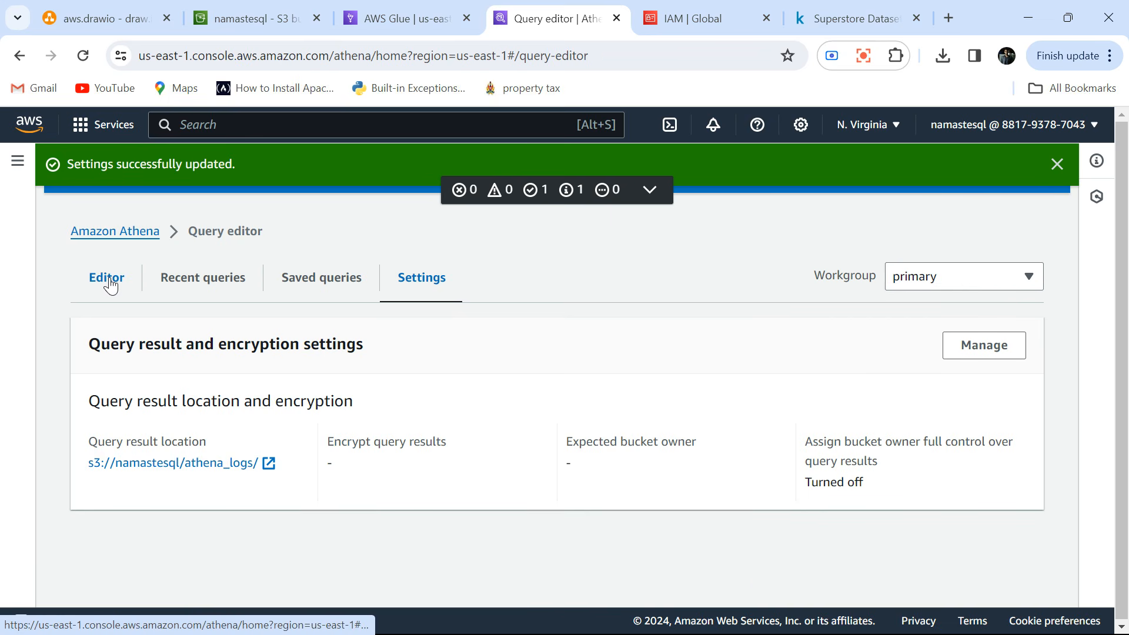
{"action": "scroll", "coordinate": [588, 476], "scroll_direction": "down", "scroll_amount": 5}
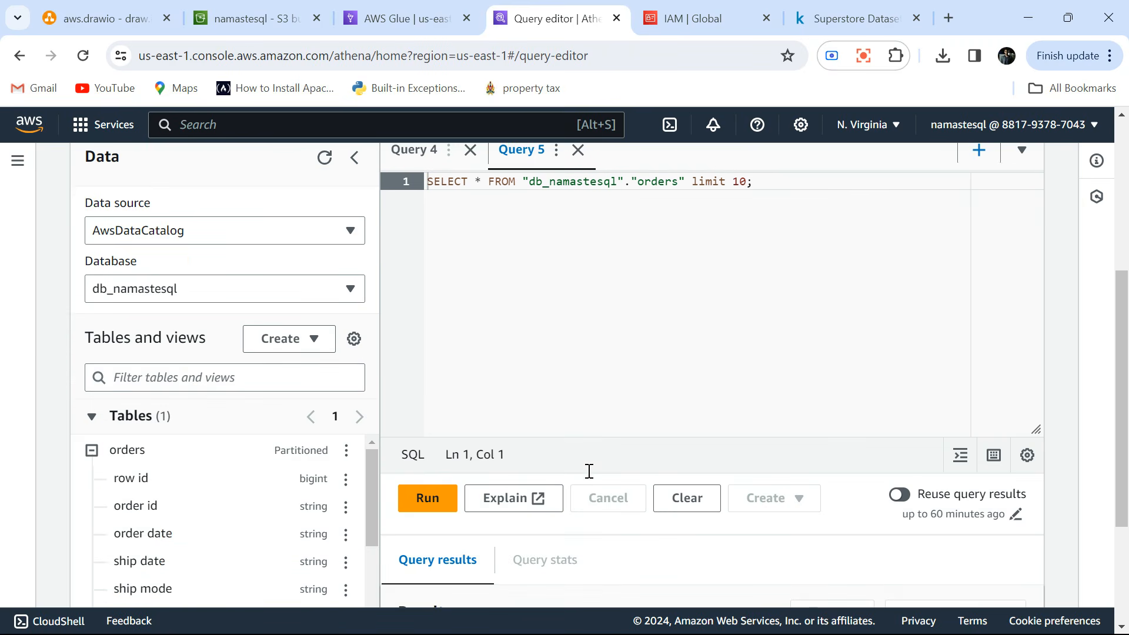
{"action": "scroll", "coordinate": [591, 476], "scroll_direction": "up", "scroll_amount": 1}
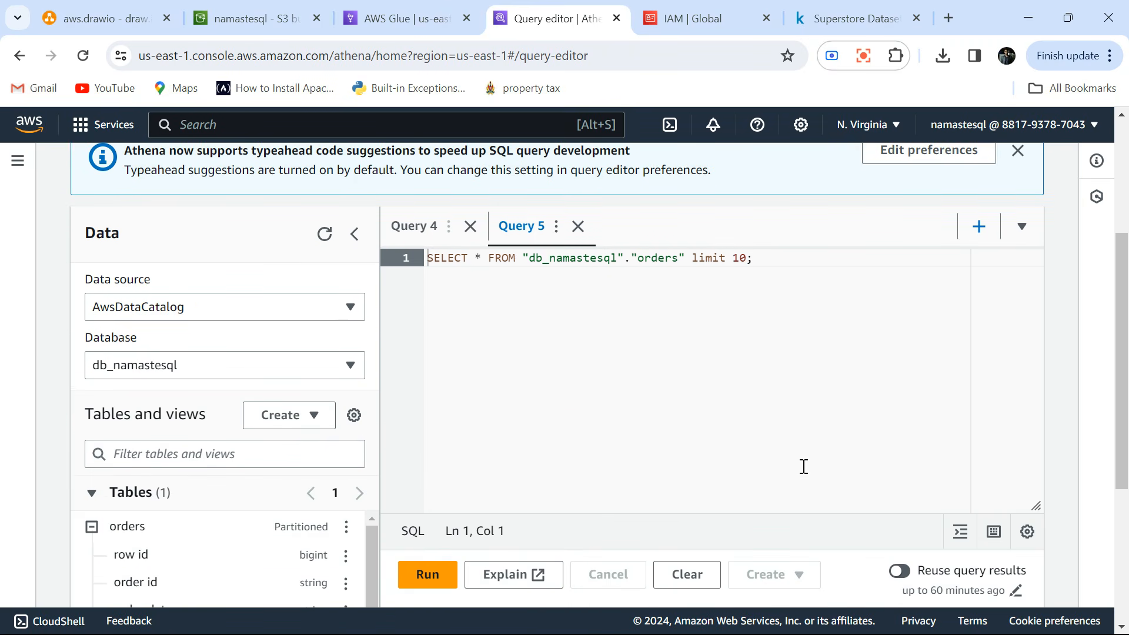
{"action": "left_click", "coordinate": [441, 576]}
Examine the returned order rows and their columns, from row id across to product name and sales.
{"action": "scroll", "coordinate": [612, 440], "scroll_direction": "down", "scroll_amount": 3}
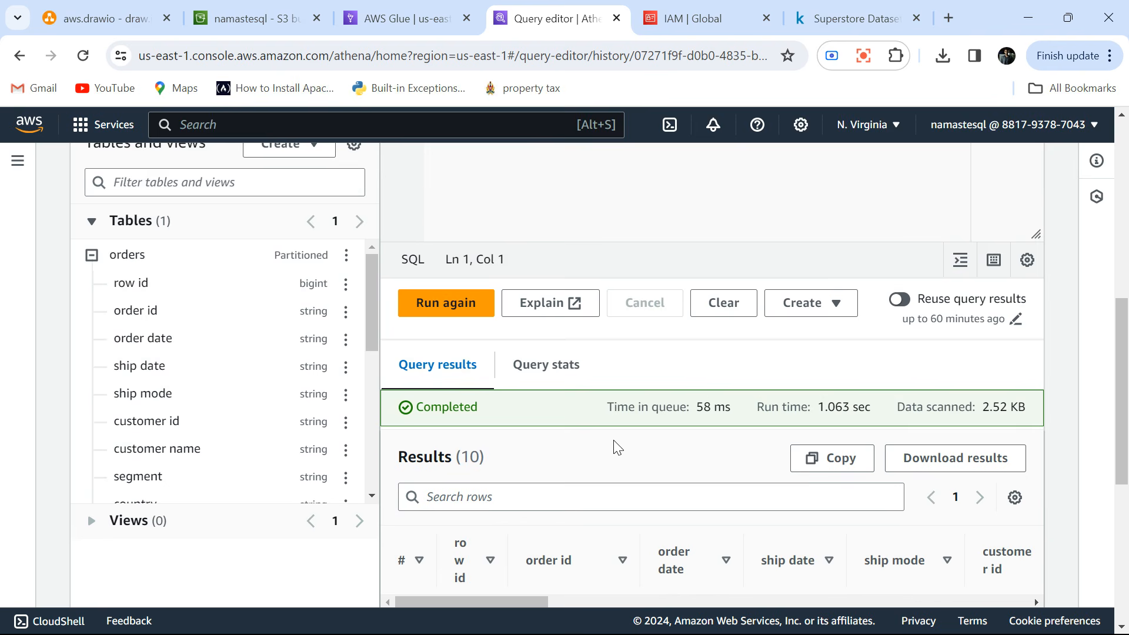
{"action": "scroll", "coordinate": [615, 448], "scroll_direction": "down", "scroll_amount": 3}
{"action": "scroll", "coordinate": [613, 441], "scroll_direction": "down", "scroll_amount": 3}
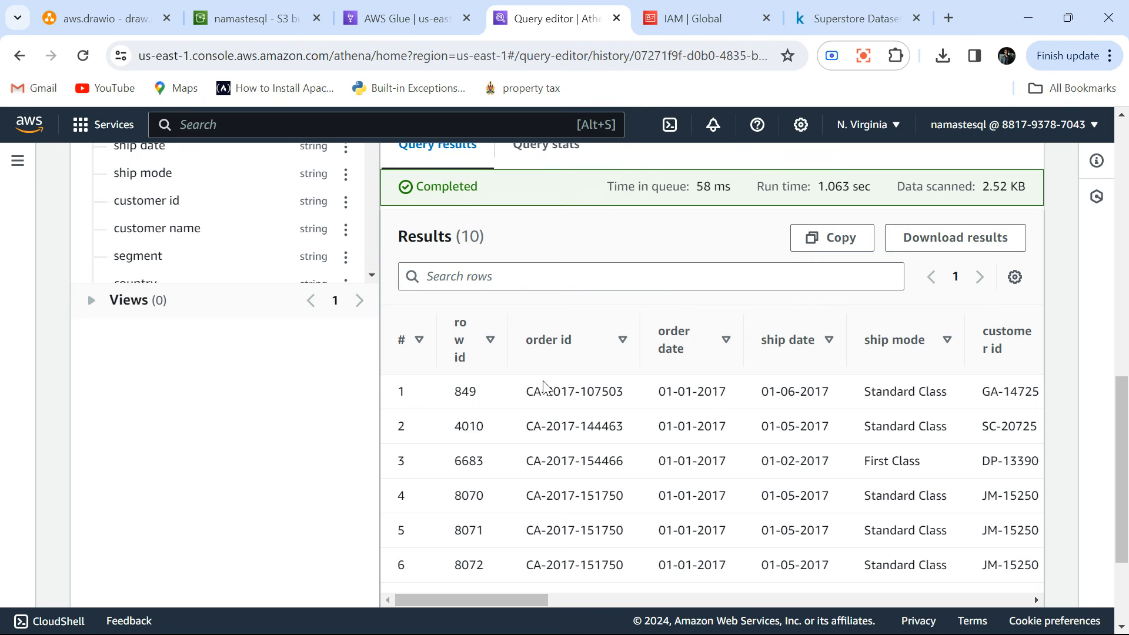
{"action": "scroll", "coordinate": [596, 457], "scroll_direction": "down", "scroll_amount": 2}
{"action": "scroll", "coordinate": [596, 463], "scroll_direction": "right", "scroll_amount": 10}
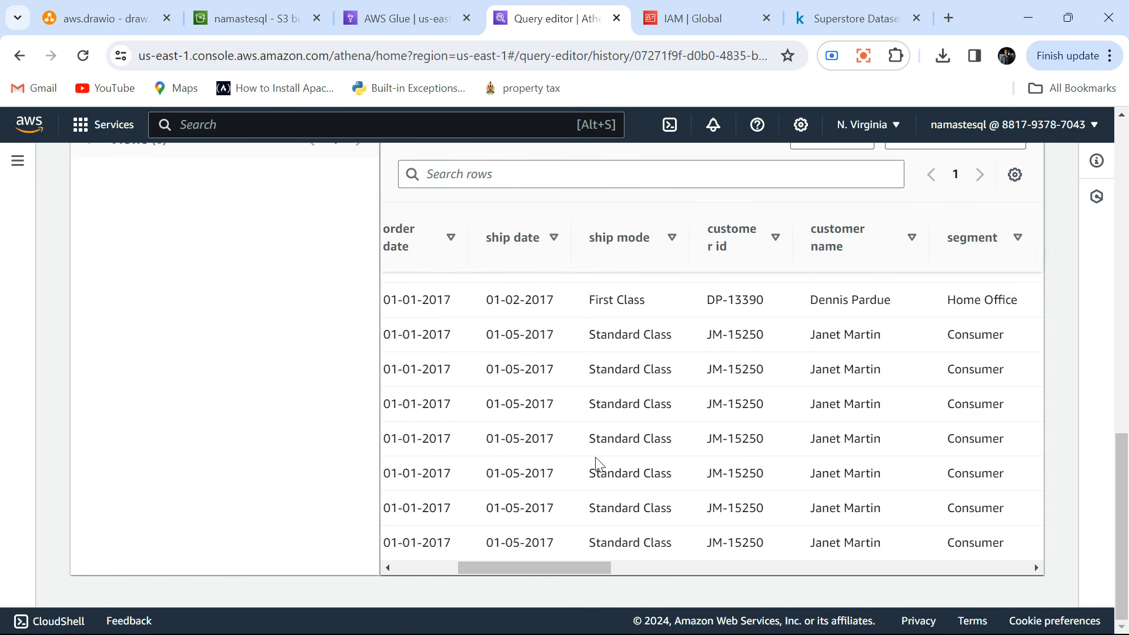
{"action": "scroll", "coordinate": [595, 457], "scroll_direction": "right", "scroll_amount": 5}
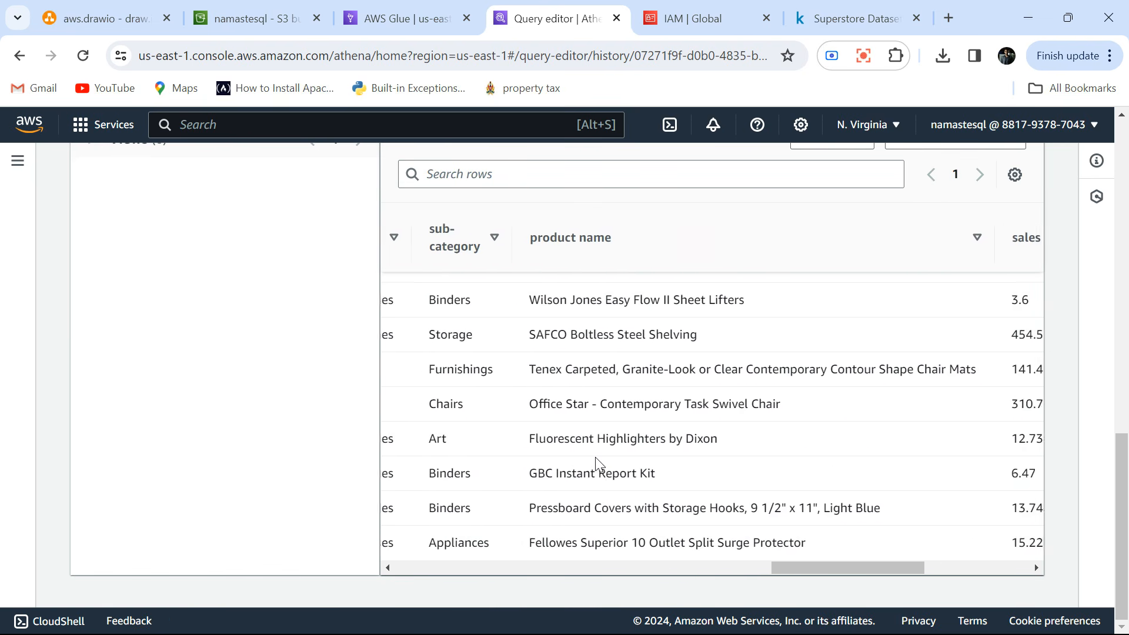
{"action": "scroll", "coordinate": [595, 459], "scroll_direction": "left", "scroll_amount": 10}
{"action": "scroll", "coordinate": [594, 458], "scroll_direction": "left", "scroll_amount": 5}
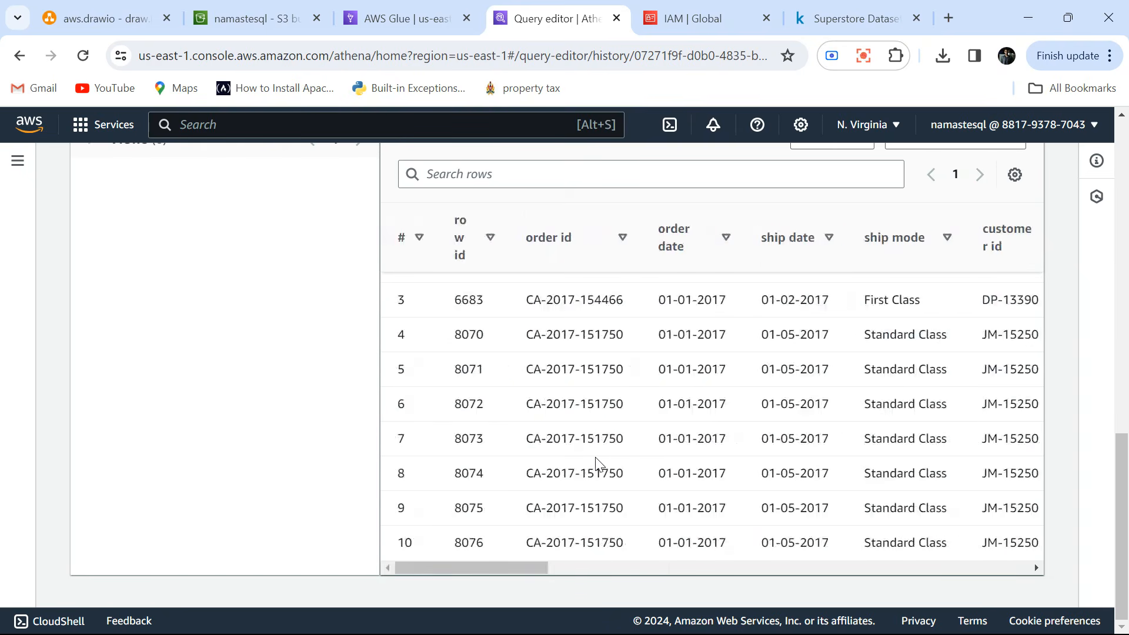
Replace the asterisk in the orders query with category,sum(sales) as the selected columns.
{"action": "scroll", "coordinate": [595, 457], "scroll_direction": "up", "scroll_amount": 10}
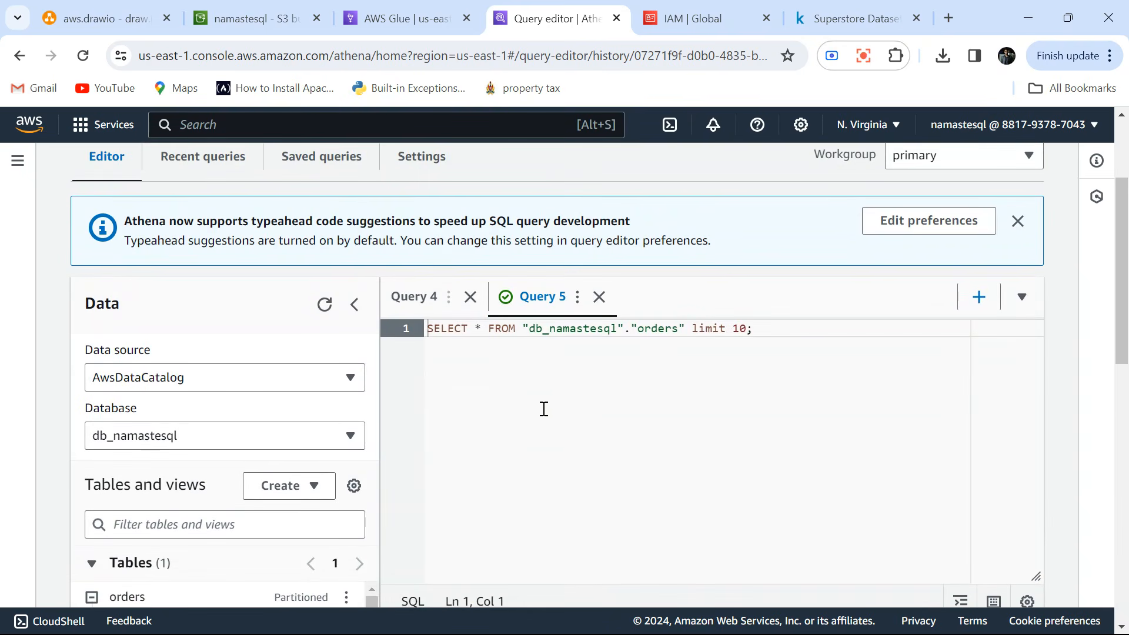
{"action": "key", "text": "BackSpace"}
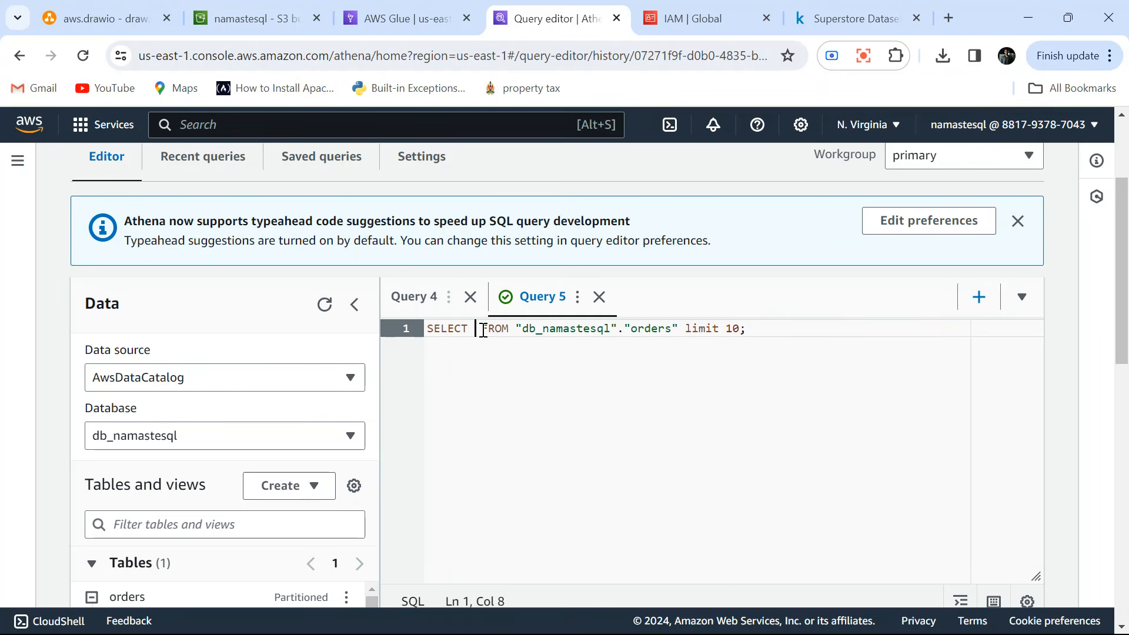
{"action": "type", "text": "category"}
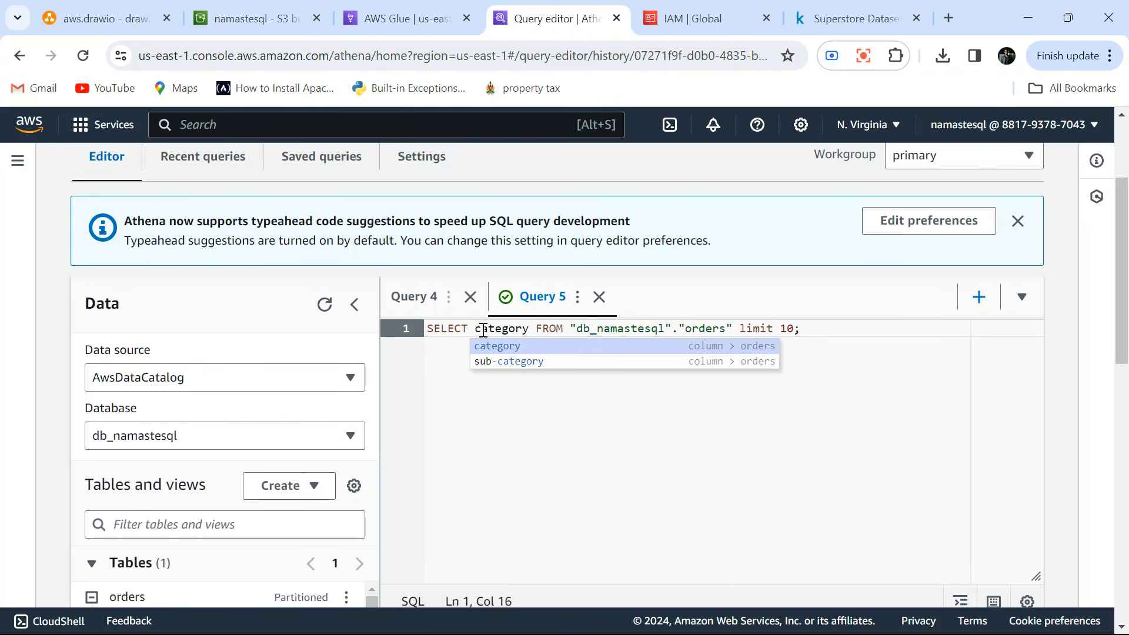
{"action": "type", "text": ",sum("}
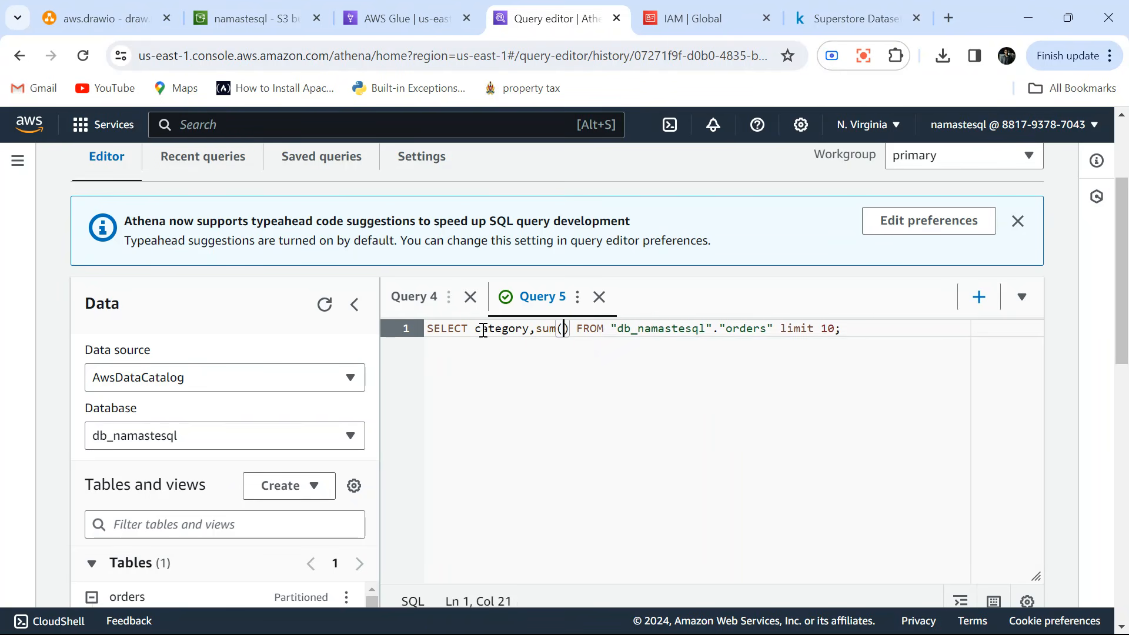
{"action": "type", "text": "sales"}
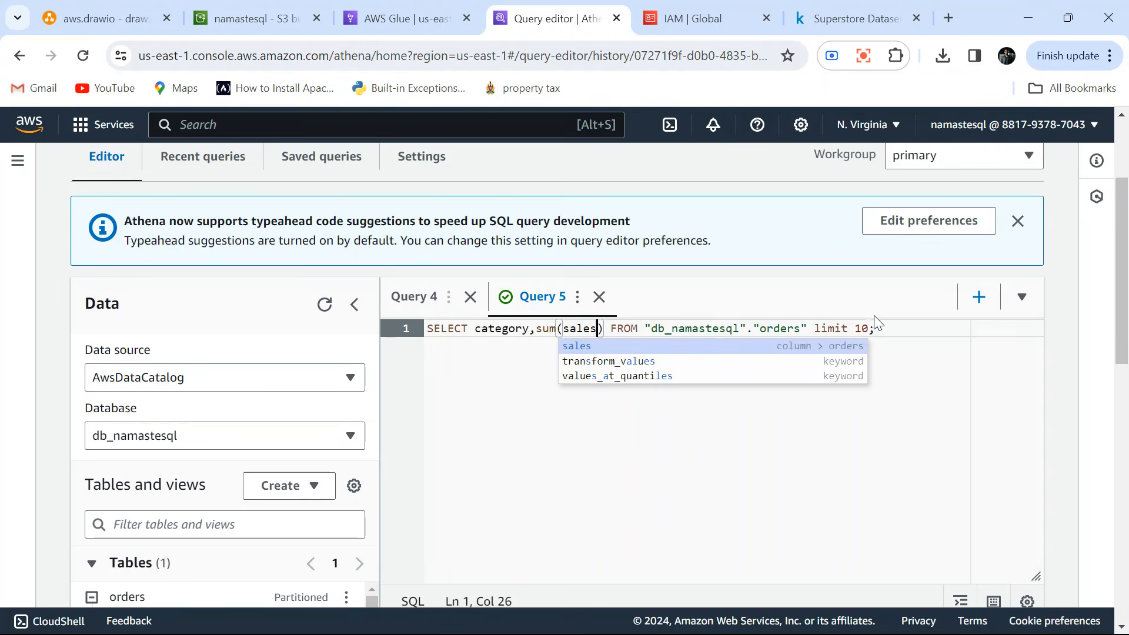
Remove the limit 10 clause and add group by category on a second line of the query.
{"action": "left_click", "coordinate": [876, 328]}
{"action": "key", "text": "BackSpace"}
{"action": "key", "text": "BackSpace"}
{"action": "key", "text": "BackSpace"}
{"action": "key", "text": "BackSpace"}
{"action": "key", "text": "BackSpace"}
{"action": "key", "text": "BackSpace"}
{"action": "key", "text": "BackSpace"}
{"action": "key", "text": "BackSpace"}
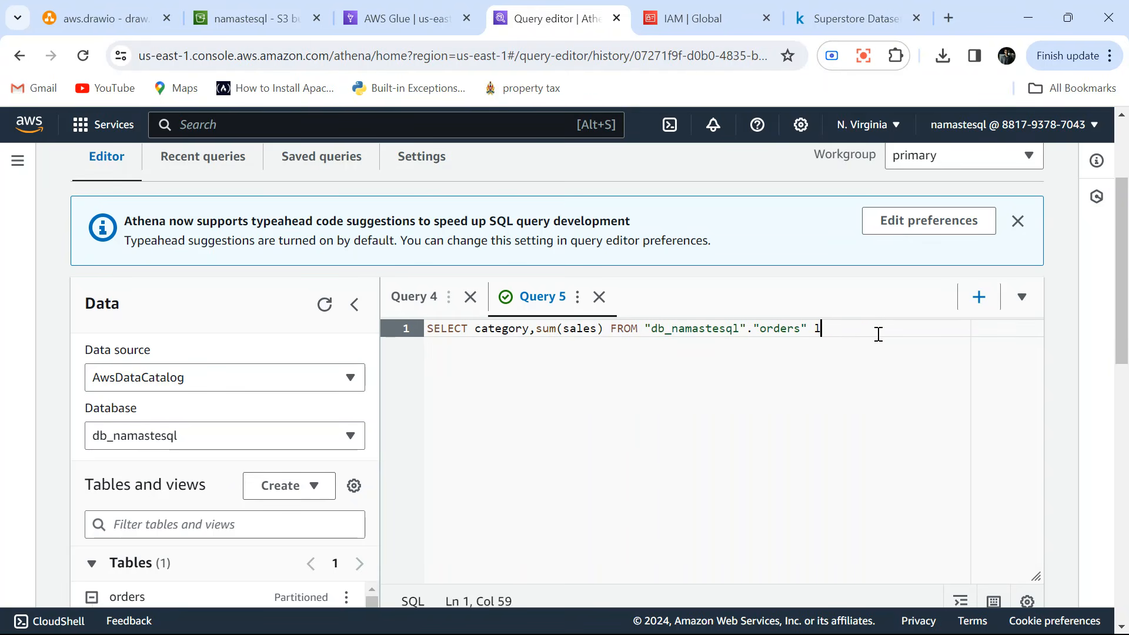
{"action": "key", "text": "BackSpace"}
{"action": "key", "text": "Return"}
{"action": "type", "text": "g"}
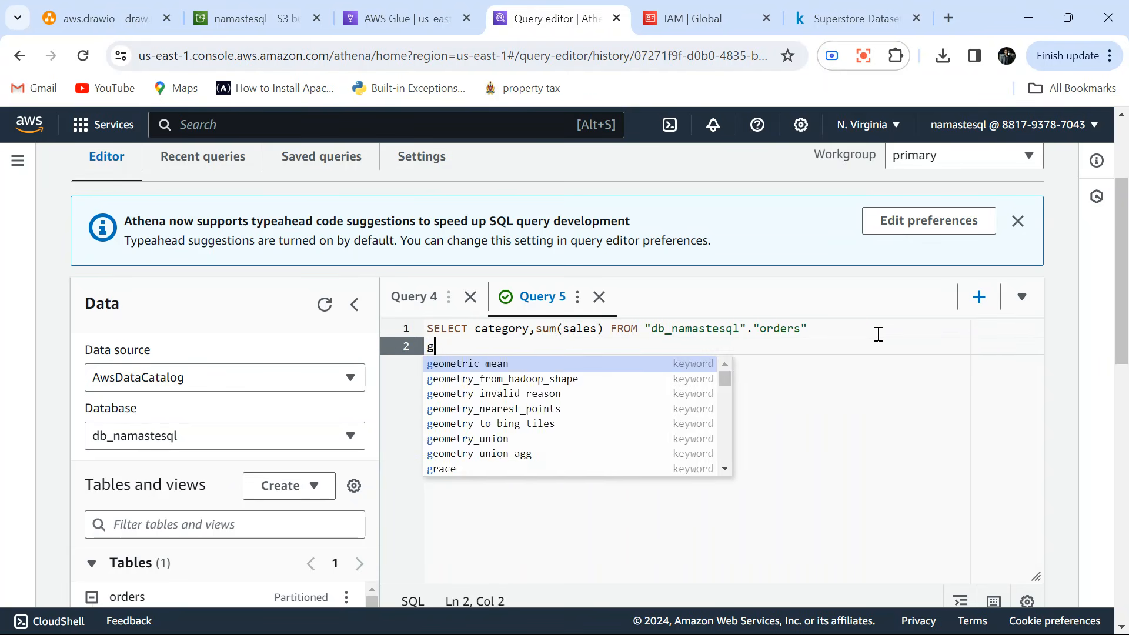
{"action": "type", "text": "roup by category"}
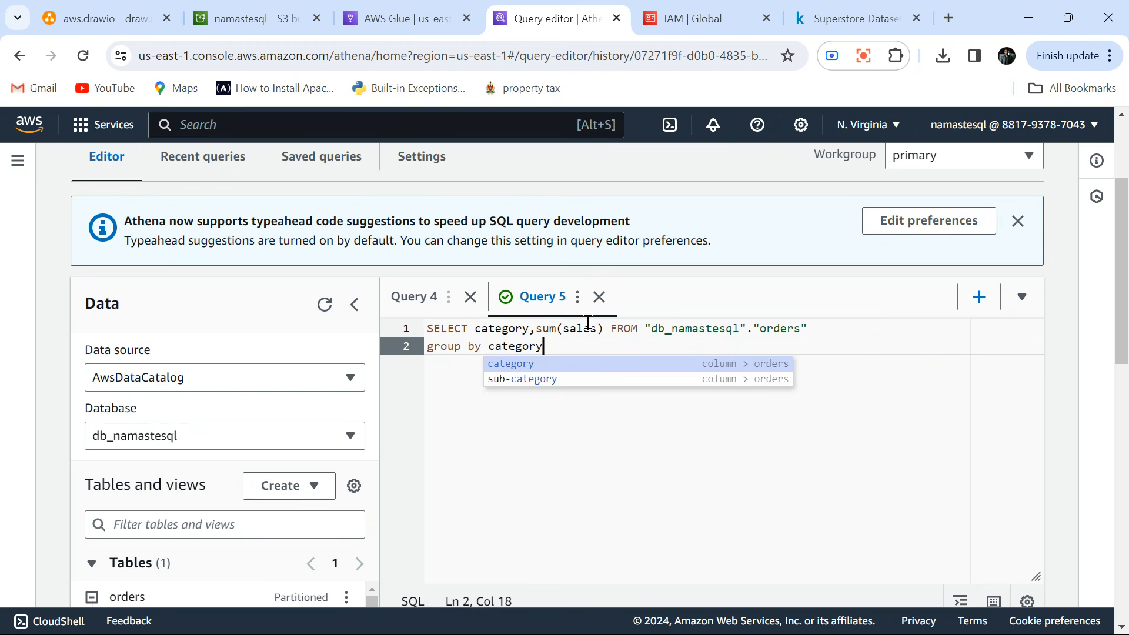
Dismiss the typeahead suggestions notice and run the grouped sales query, bringing its results into view.
{"action": "left_click_drag", "start_coordinate": [541, 345], "coordinate": [418, 325]}
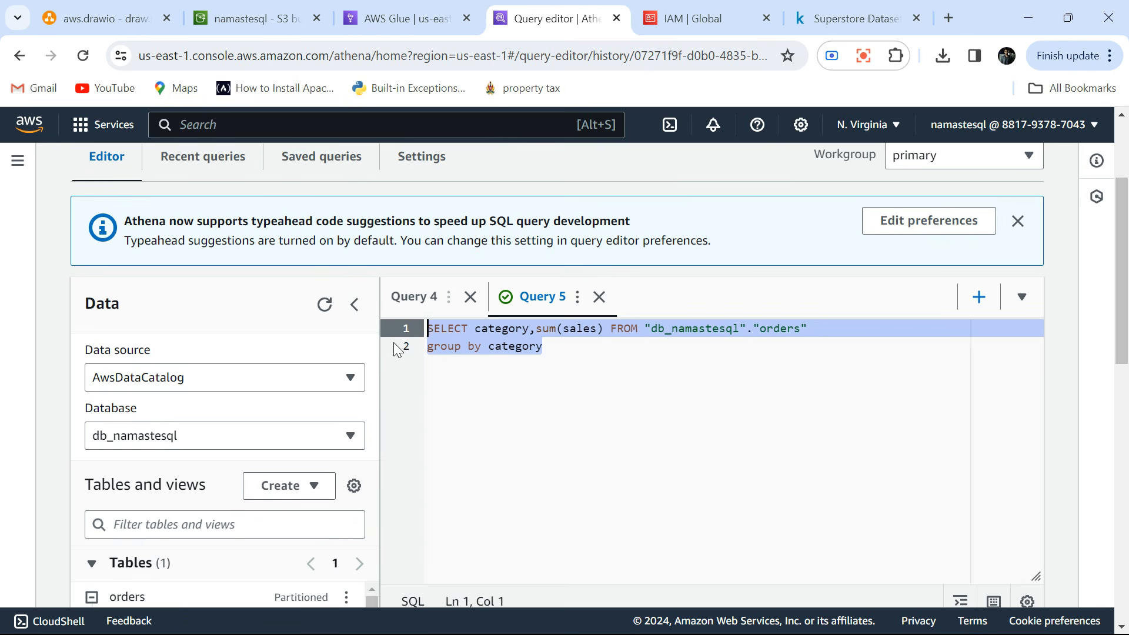
{"action": "left_click_drag", "start_coordinate": [377, 348], "coordinate": [363, 348]}
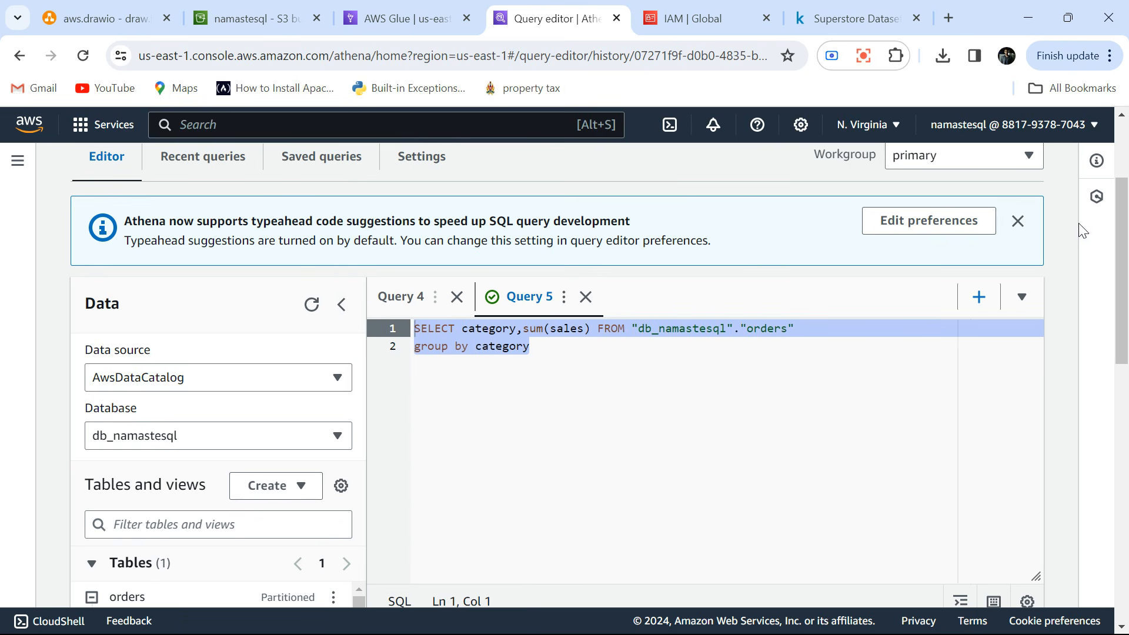
{"action": "left_click", "coordinate": [1018, 221]}
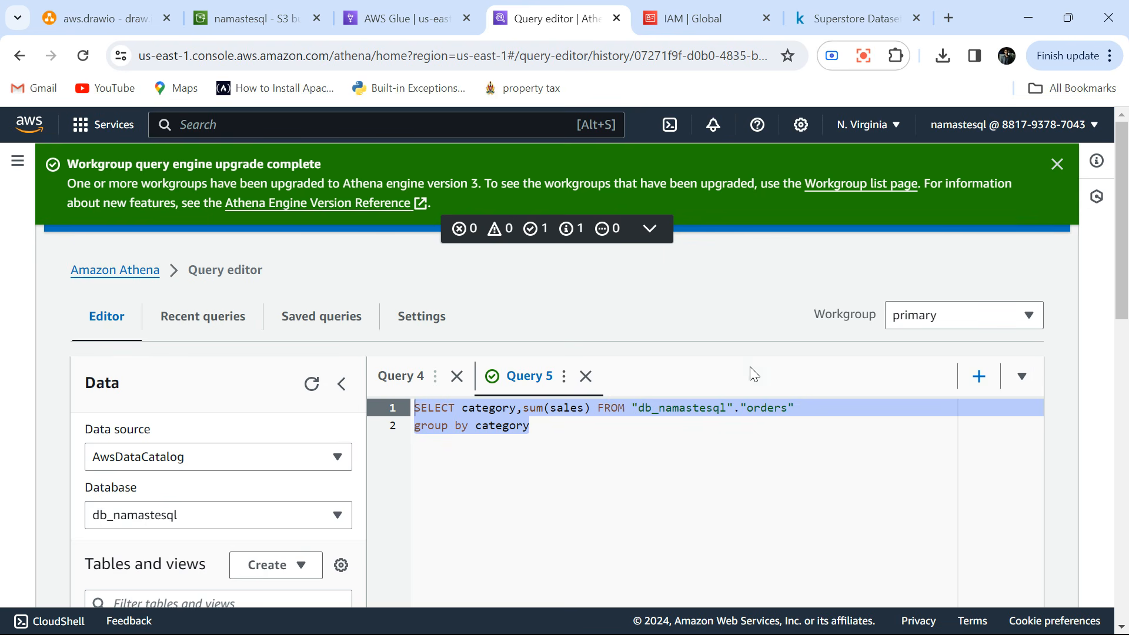
{"action": "scroll", "coordinate": [750, 400], "scroll_direction": "down", "scroll_amount": 5}
{"action": "left_click", "coordinate": [400, 414]}
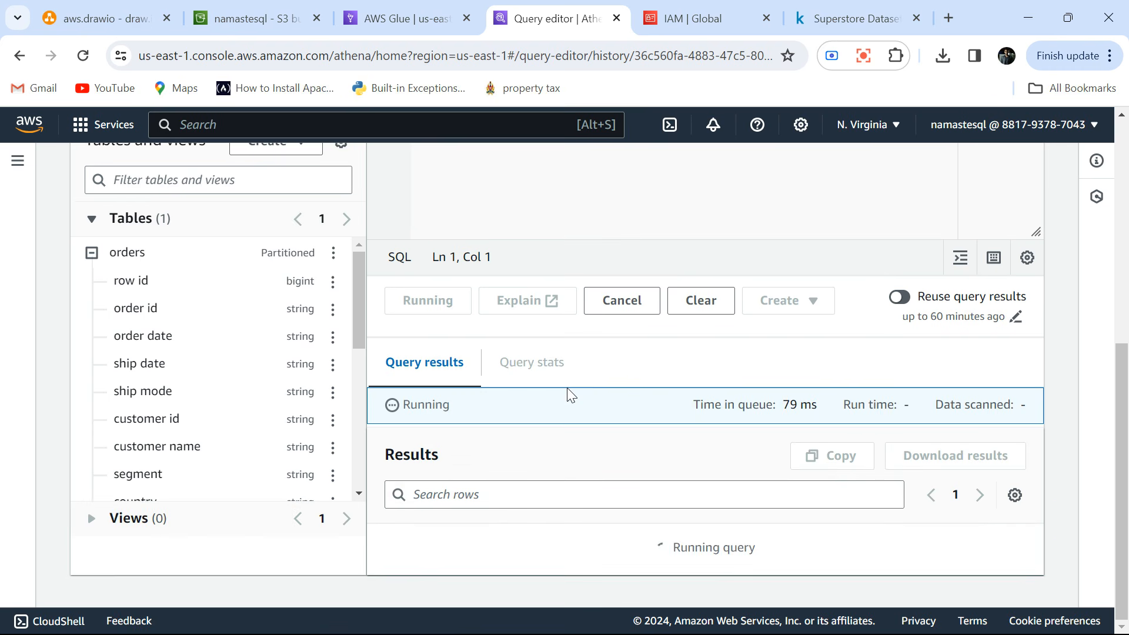
{"action": "scroll", "coordinate": [567, 386], "scroll_direction": "down", "scroll_amount": 2}
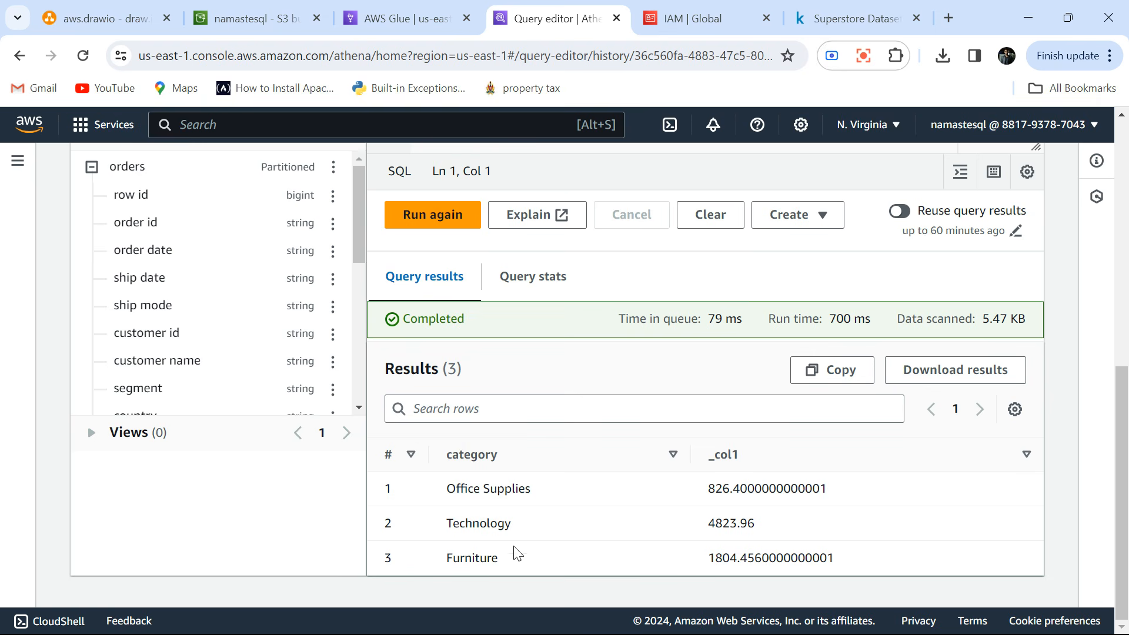
Add the alias category_sales to the sum(sales) column in the query.
{"action": "scroll", "coordinate": [608, 476], "scroll_direction": "up", "scroll_amount": 6}
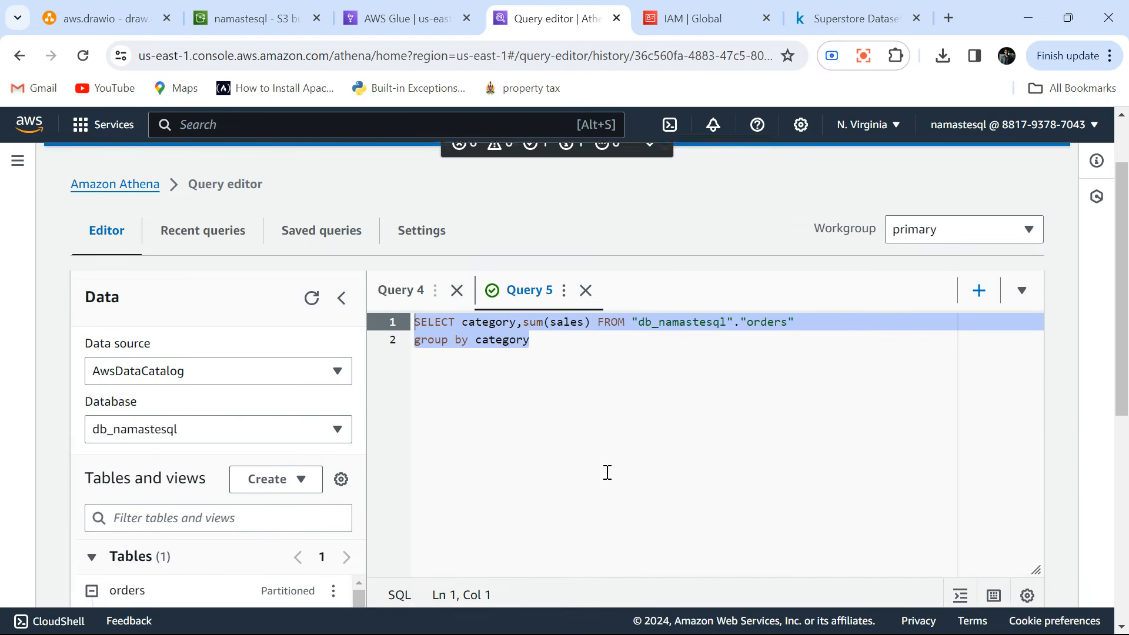
{"action": "scroll", "coordinate": [607, 473], "scroll_direction": "up", "scroll_amount": 1}
{"action": "scroll", "coordinate": [608, 473], "scroll_direction": "down", "scroll_amount": 1}
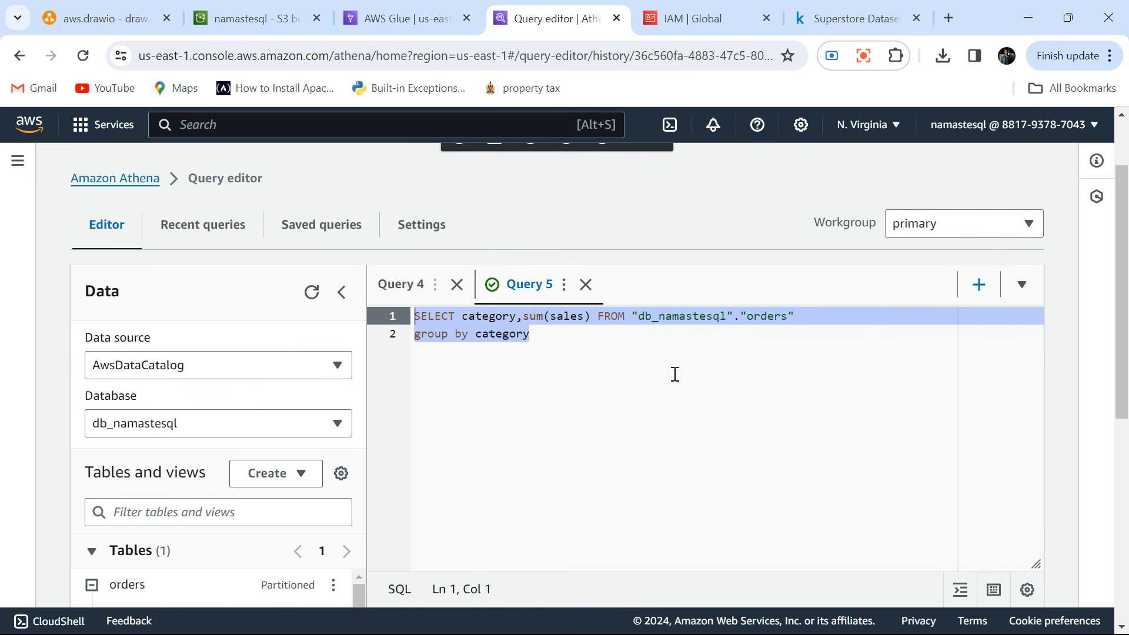
{"action": "left_click", "coordinate": [591, 317]}
{"action": "type", "text": "as t"}
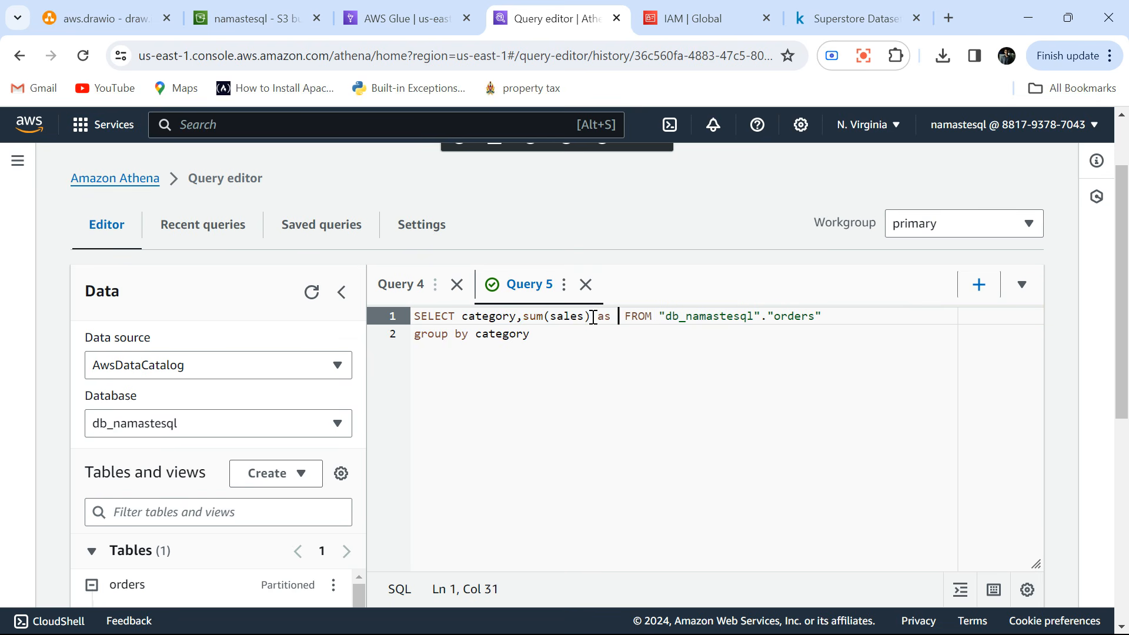
{"action": "key", "text": "BackSpace"}
{"action": "type", "text": "category_sal"}
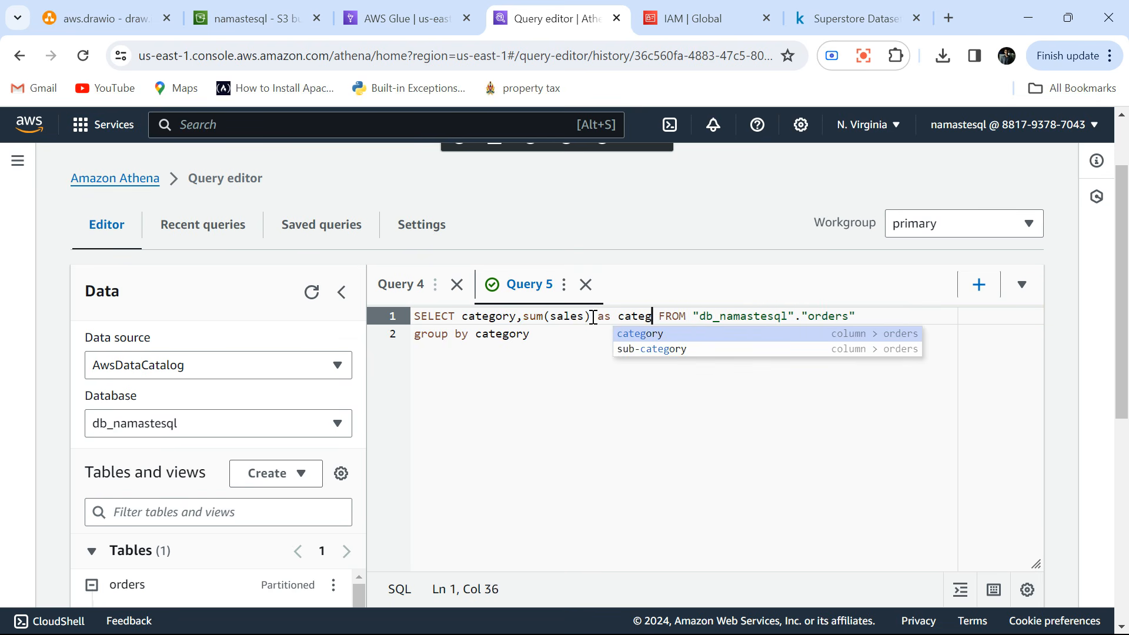
{"action": "type", "text": "es"}
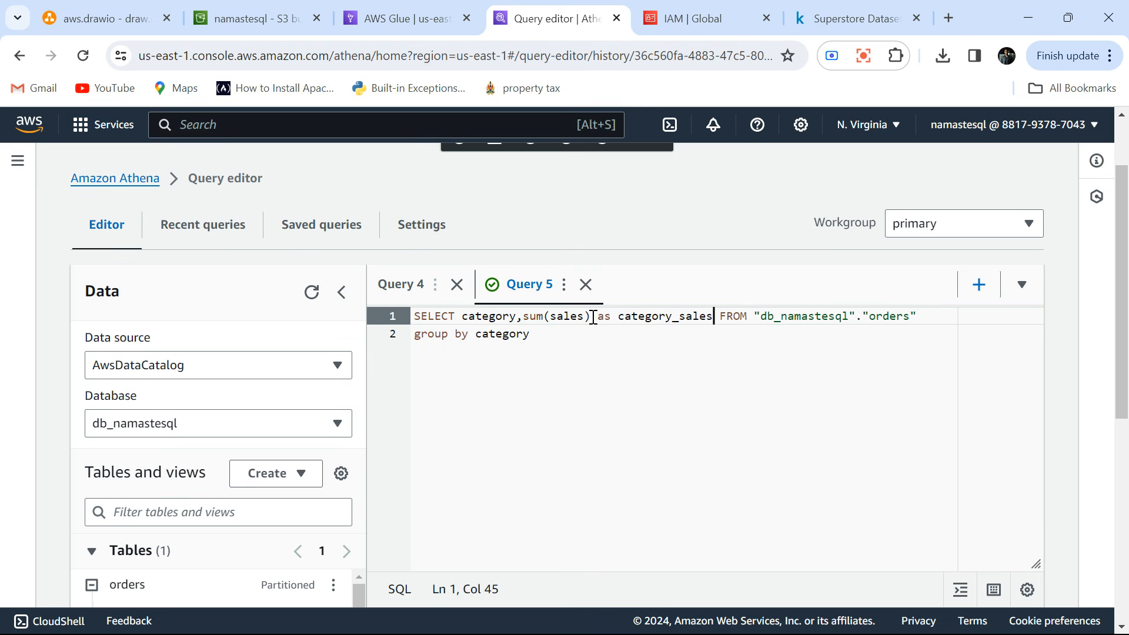
Run the query with the aliased column and check its results and the amount of data scanned.
{"action": "scroll", "coordinate": [781, 398], "scroll_direction": "down", "scroll_amount": 3}
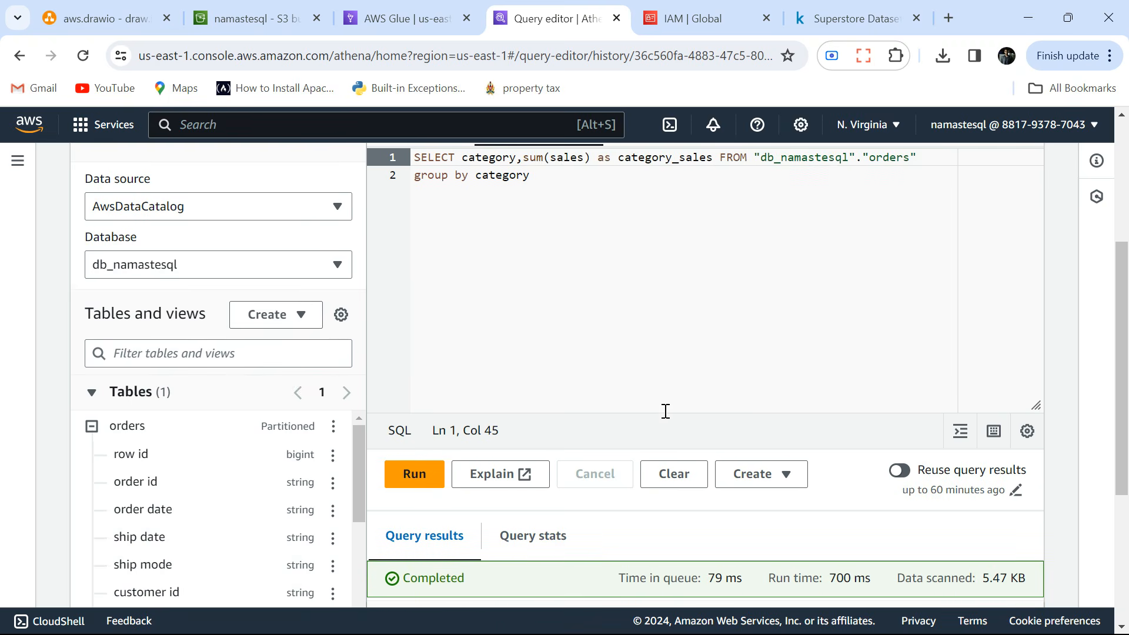
{"action": "left_click", "coordinate": [418, 471]}
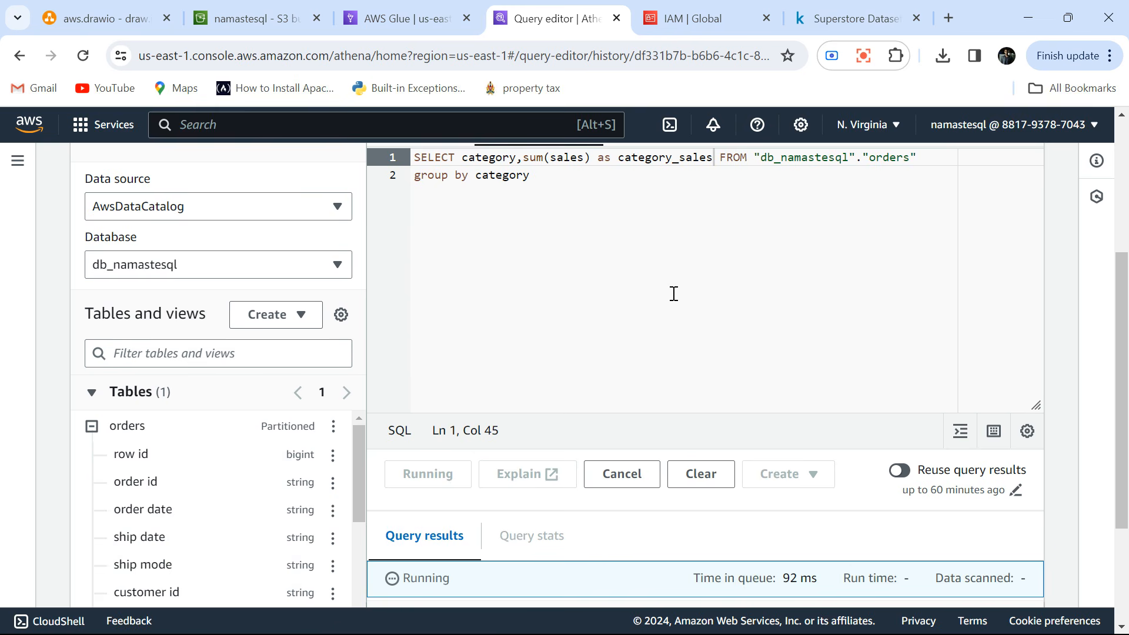
{"action": "scroll", "coordinate": [673, 293], "scroll_direction": "up", "scroll_amount": 3}
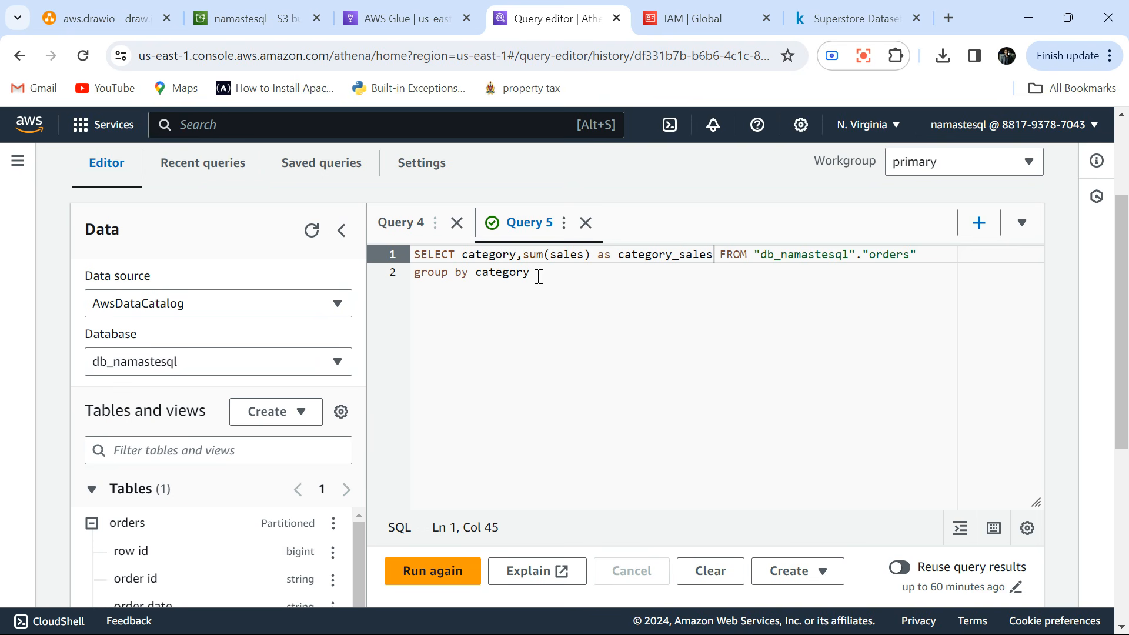
{"action": "scroll", "coordinate": [628, 317], "scroll_direction": "down", "scroll_amount": 5}
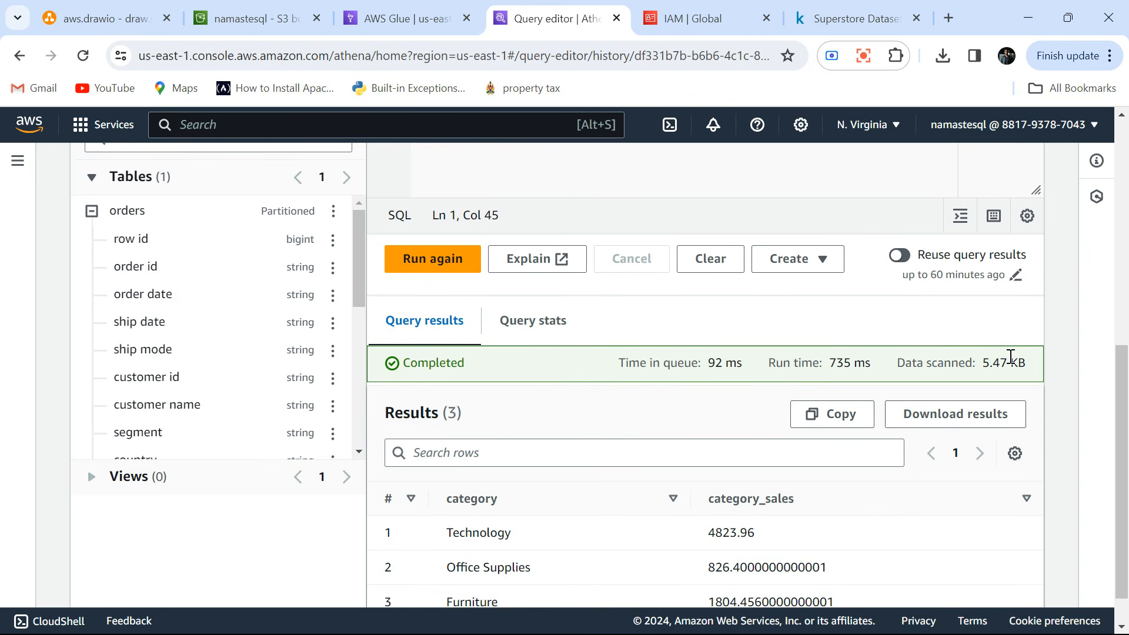
{"action": "left_click_drag", "start_coordinate": [1027, 365], "coordinate": [978, 366]}
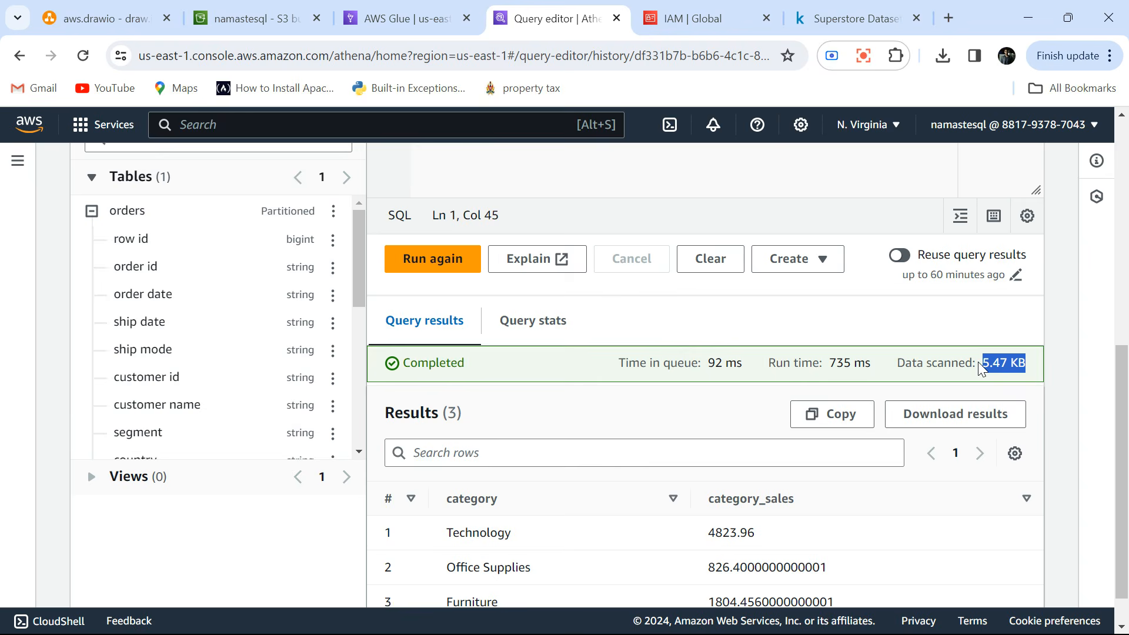
Change the query to SELECT * FROM the orders table, deleting the group by category line.
{"action": "scroll", "coordinate": [700, 355], "scroll_direction": "up", "scroll_amount": 6}
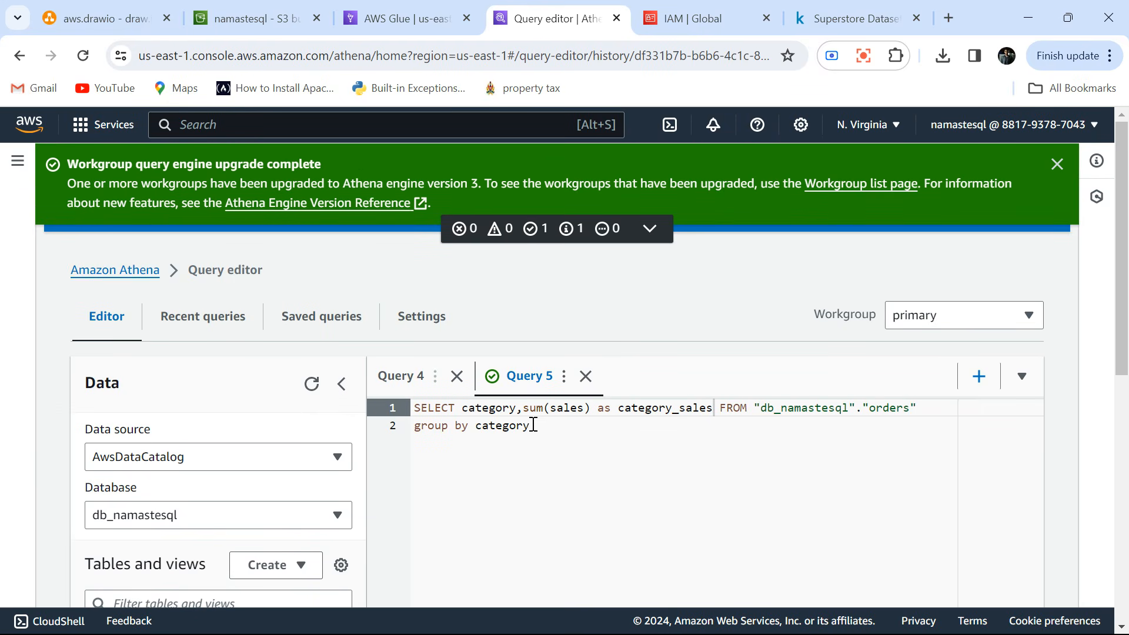
{"action": "left_click", "coordinate": [529, 425]}
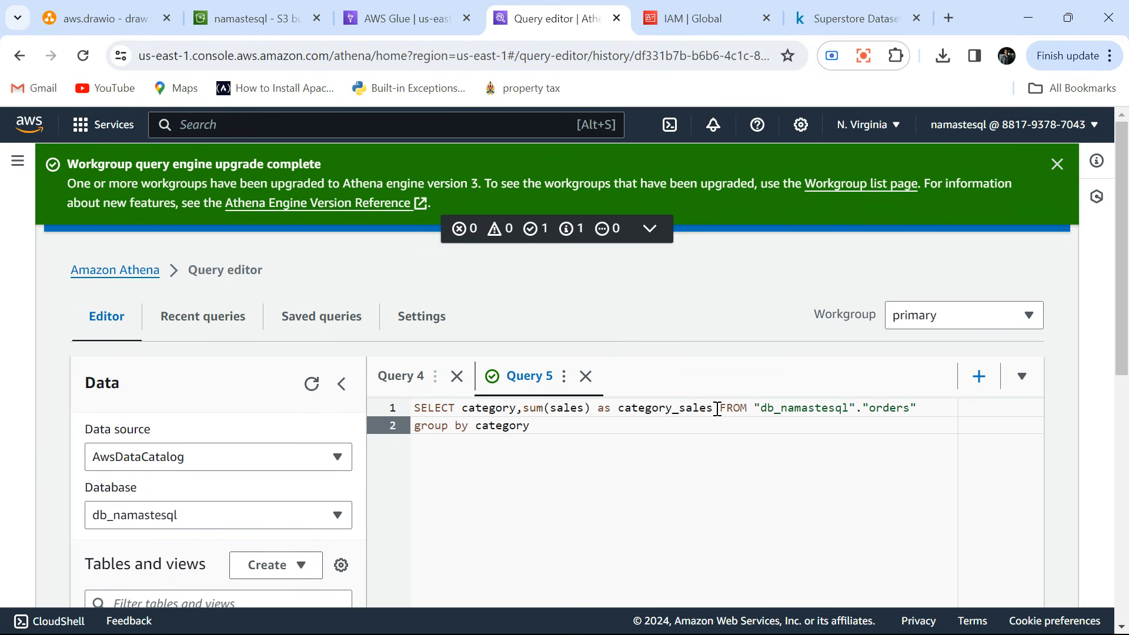
{"action": "left_click_drag", "start_coordinate": [712, 407], "coordinate": [462, 407]}
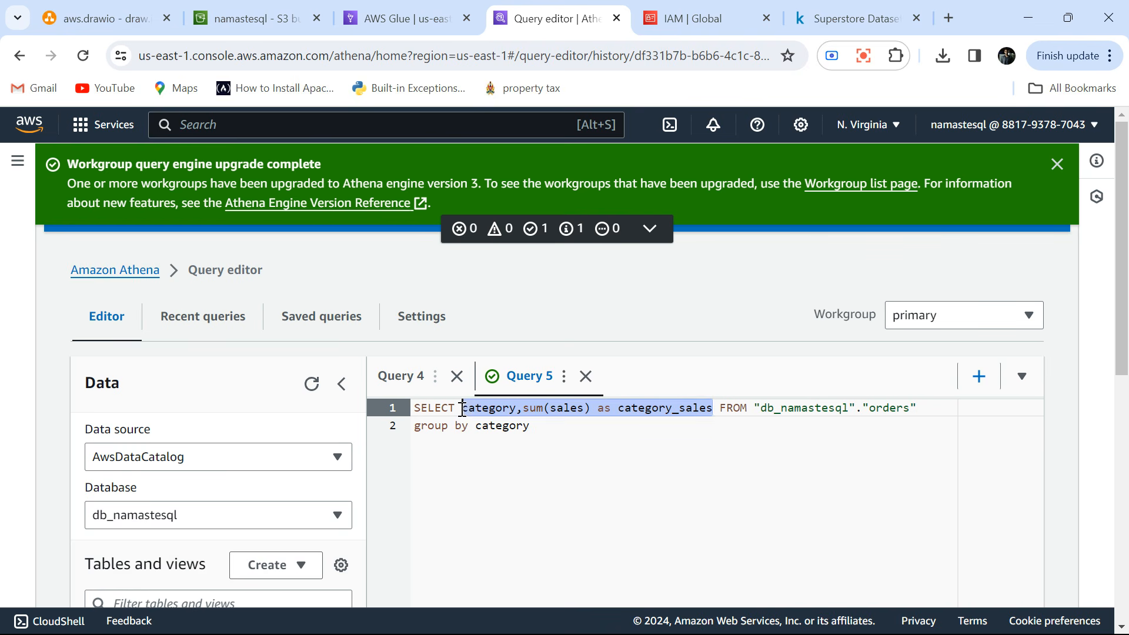
{"action": "type", "text": "*"}
{"action": "triple_click", "coordinate": [469, 423]}
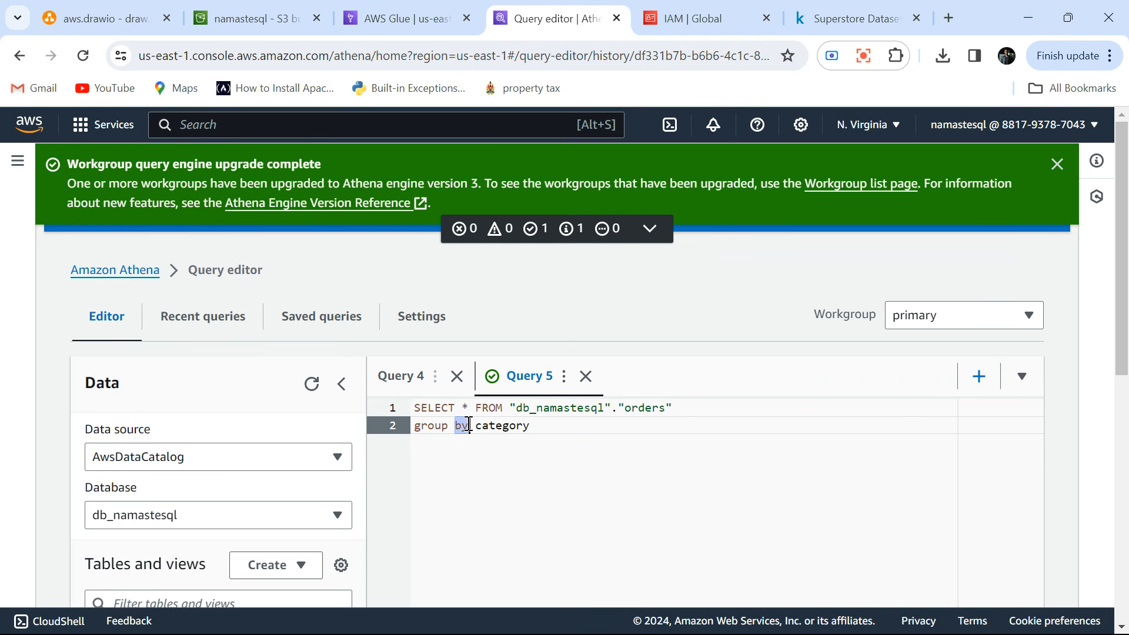
{"action": "key", "text": "BackSpace"}
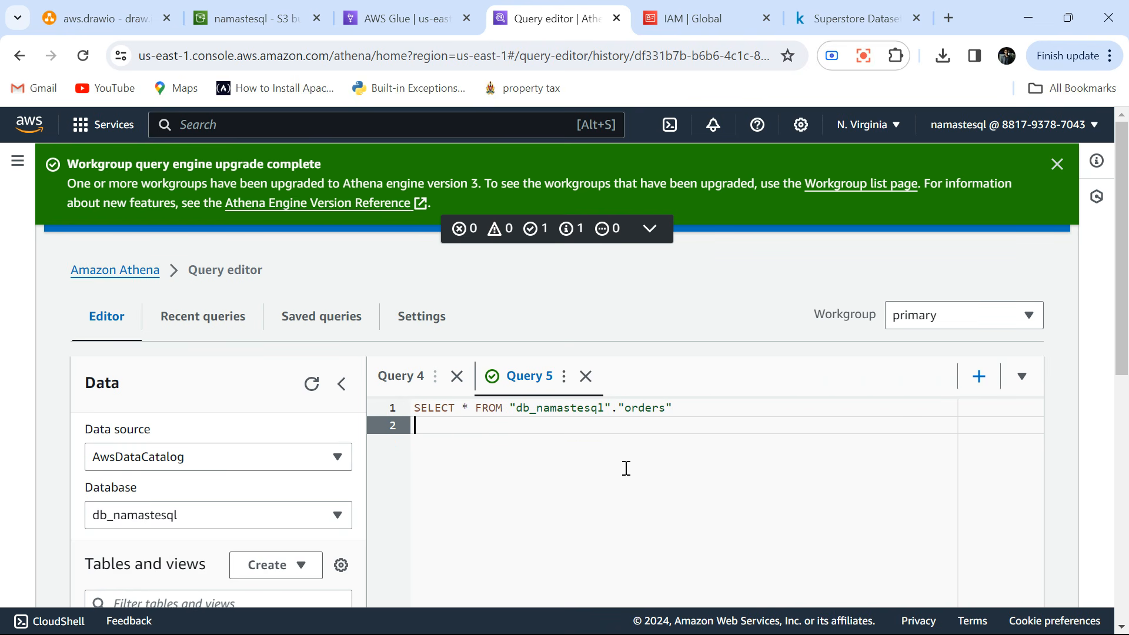
Run the query for all orders rows and check its results and the amount of data scanned.
{"action": "scroll", "coordinate": [625, 466], "scroll_direction": "down", "scroll_amount": 3}
{"action": "left_click", "coordinate": [413, 553]}
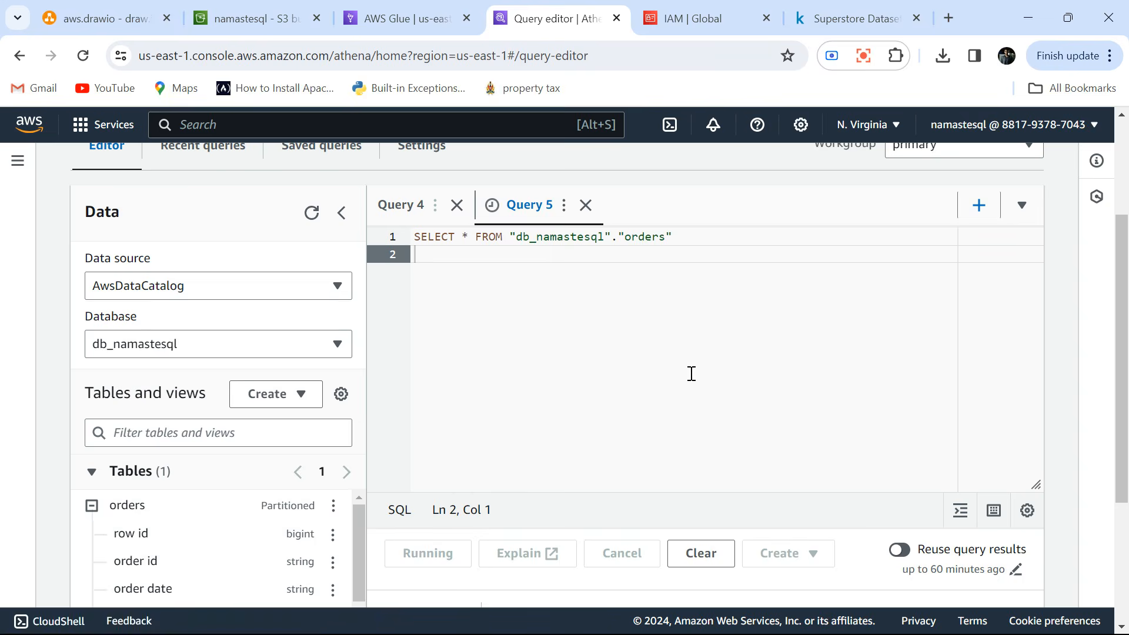
{"action": "scroll", "coordinate": [690, 373], "scroll_direction": "down", "scroll_amount": 5}
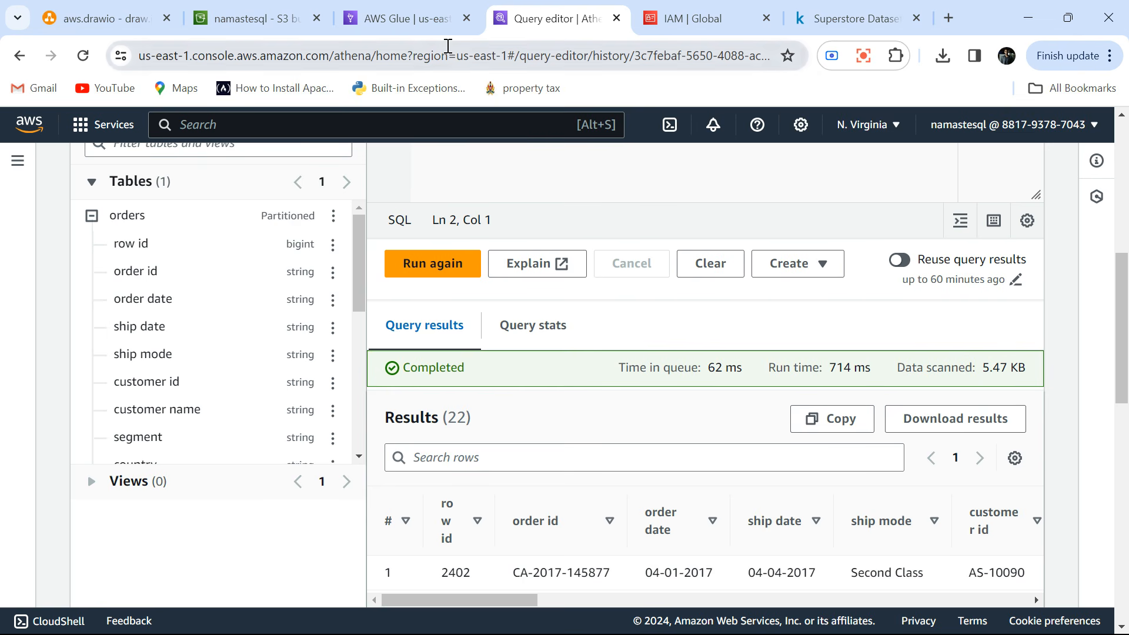
Check the CSV file sizes in the snapshot_day=2017-01-01 and snapshot_day=2017-01-04 folders under orders in the namastesql S3 bucket.
{"action": "left_click", "coordinate": [288, 16]}
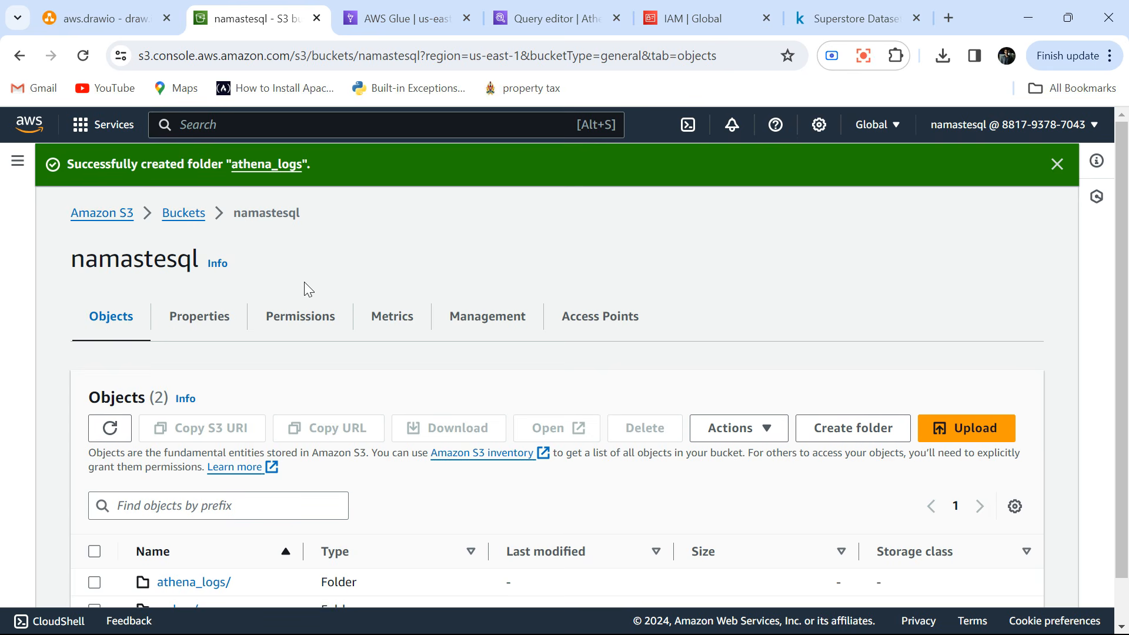
{"action": "scroll", "coordinate": [281, 376], "scroll_direction": "down", "scroll_amount": 2}
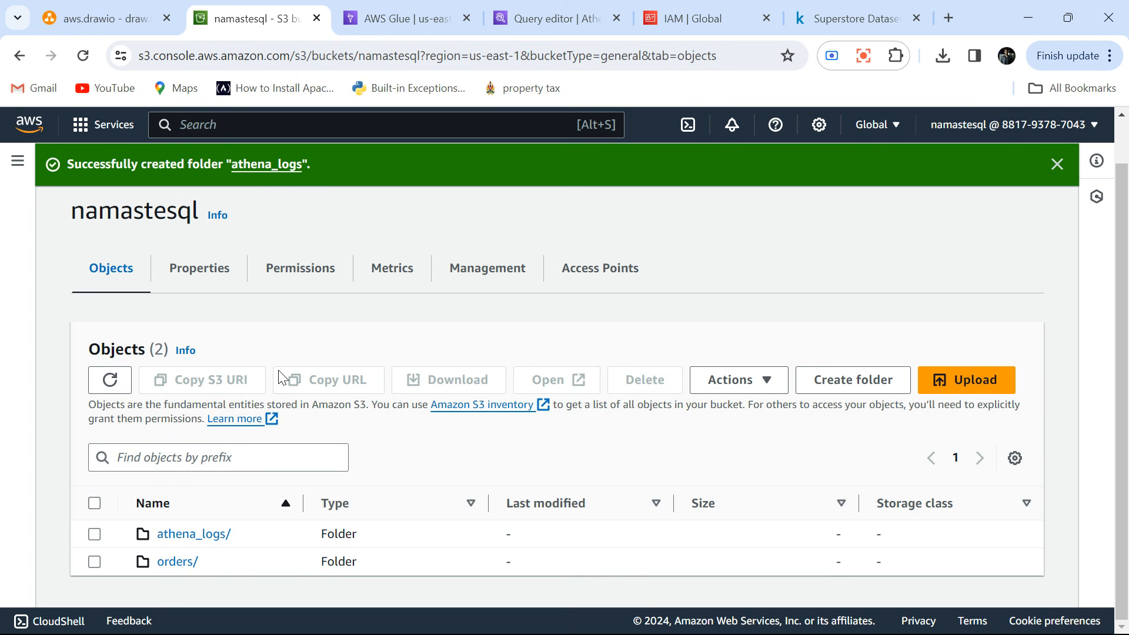
{"action": "left_click", "coordinate": [180, 563]}
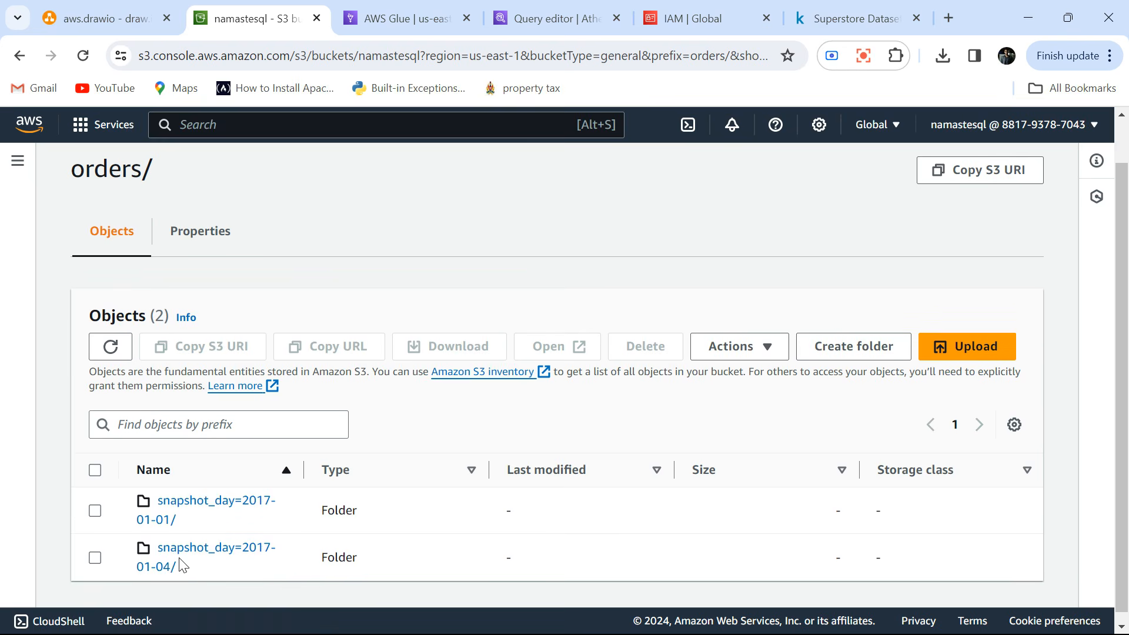
{"action": "left_click", "coordinate": [206, 504]}
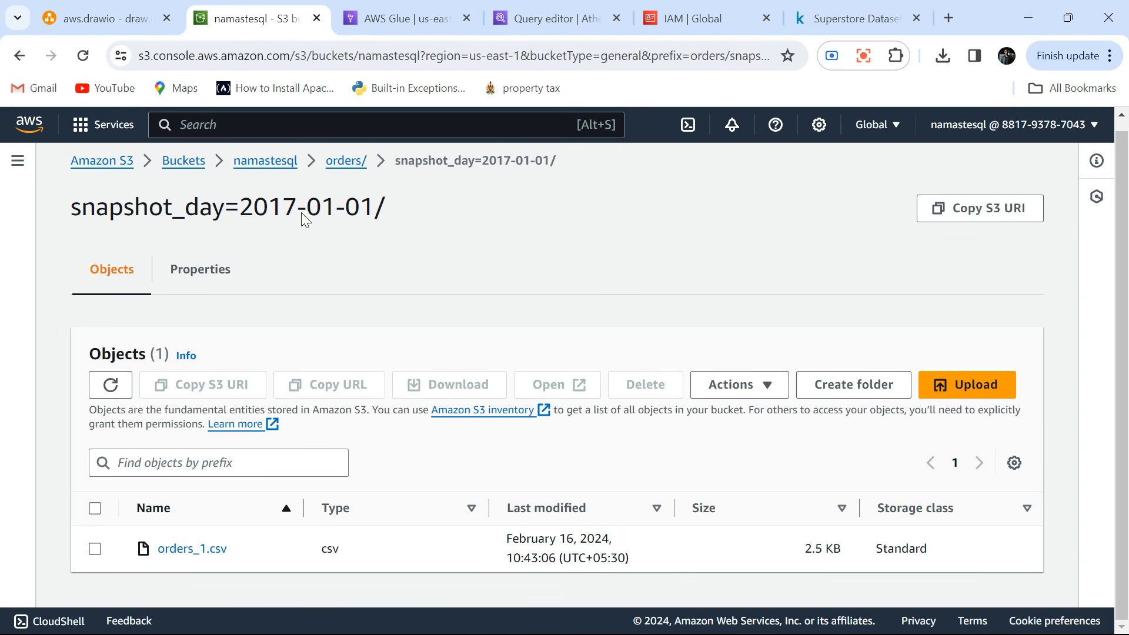
{"action": "left_click", "coordinate": [345, 160]}
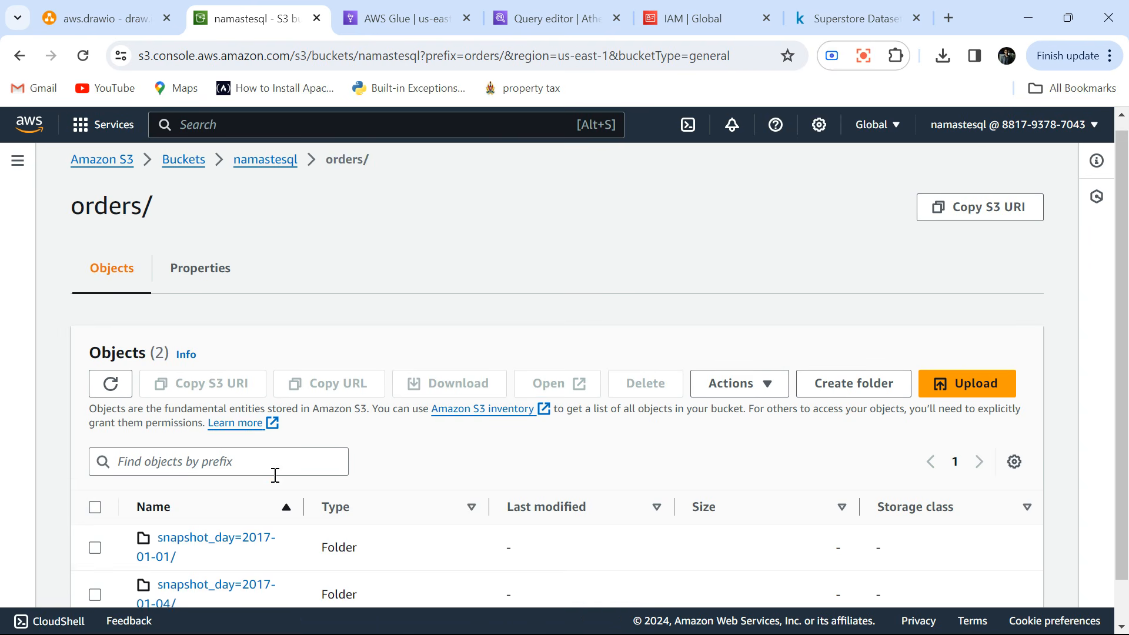
{"action": "scroll", "coordinate": [218, 577], "scroll_direction": "down", "scroll_amount": 1}
{"action": "left_click", "coordinate": [203, 546]}
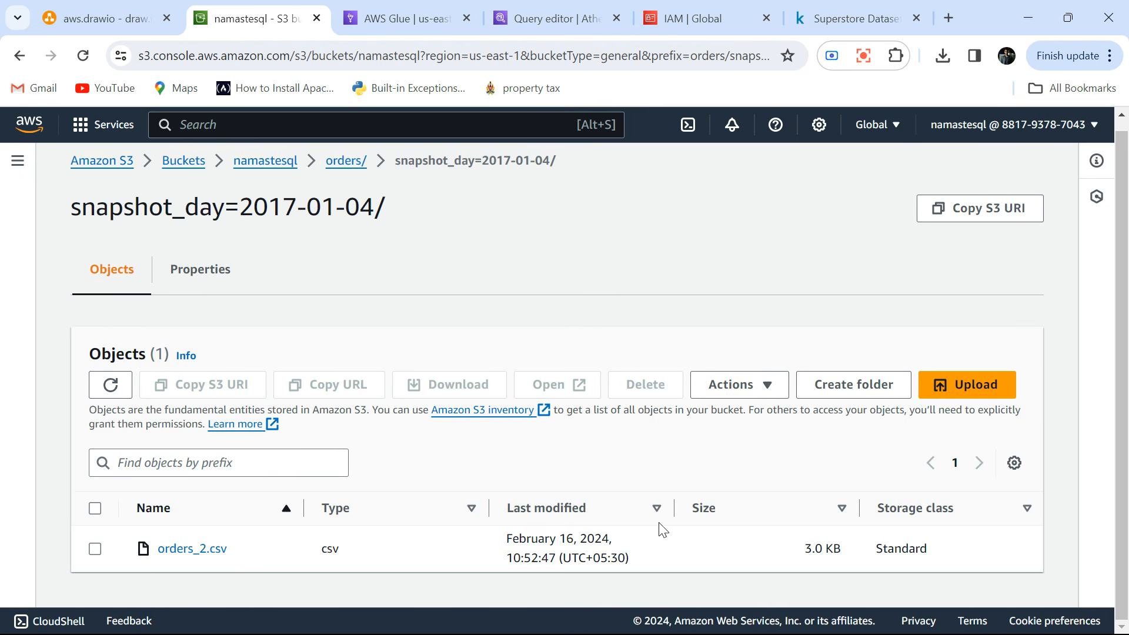
Switch back to the Athena query editor and filter the orders query with where snapshot_day='2017-01-01'.
{"action": "left_click", "coordinate": [406, 18]}
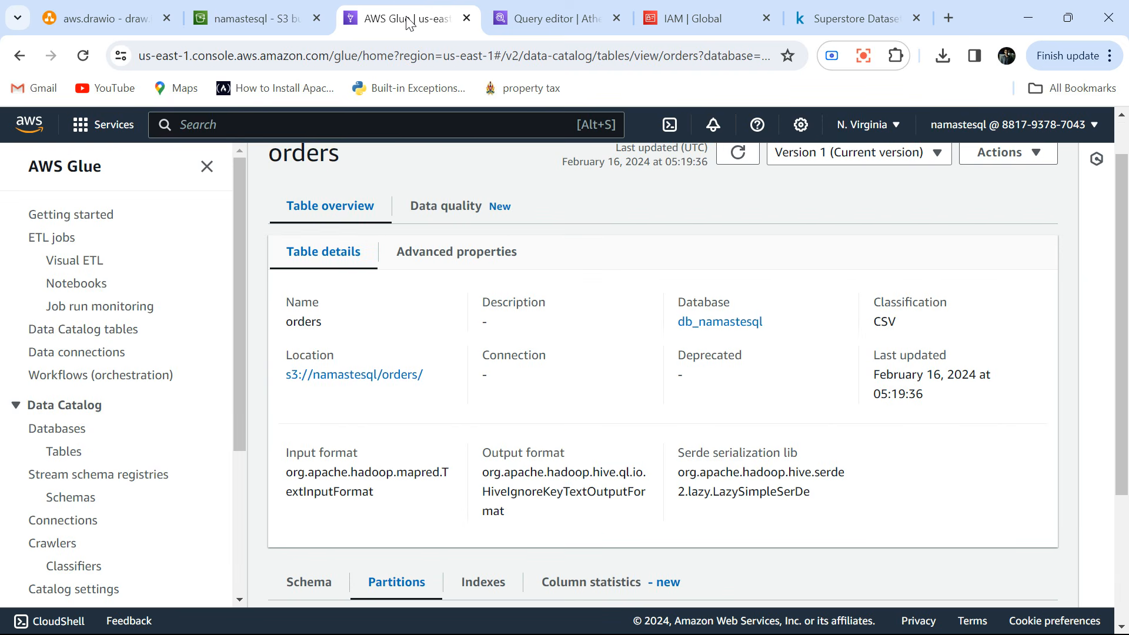
{"action": "left_click", "coordinate": [549, 14]}
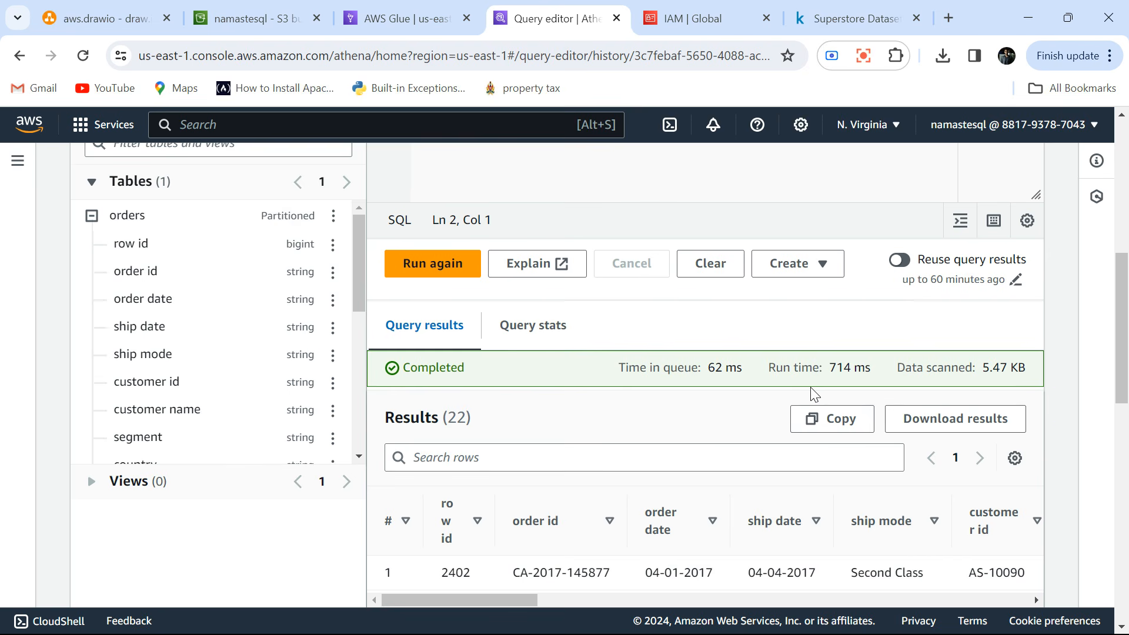
{"action": "scroll", "coordinate": [811, 389], "scroll_direction": "up", "scroll_amount": 5}
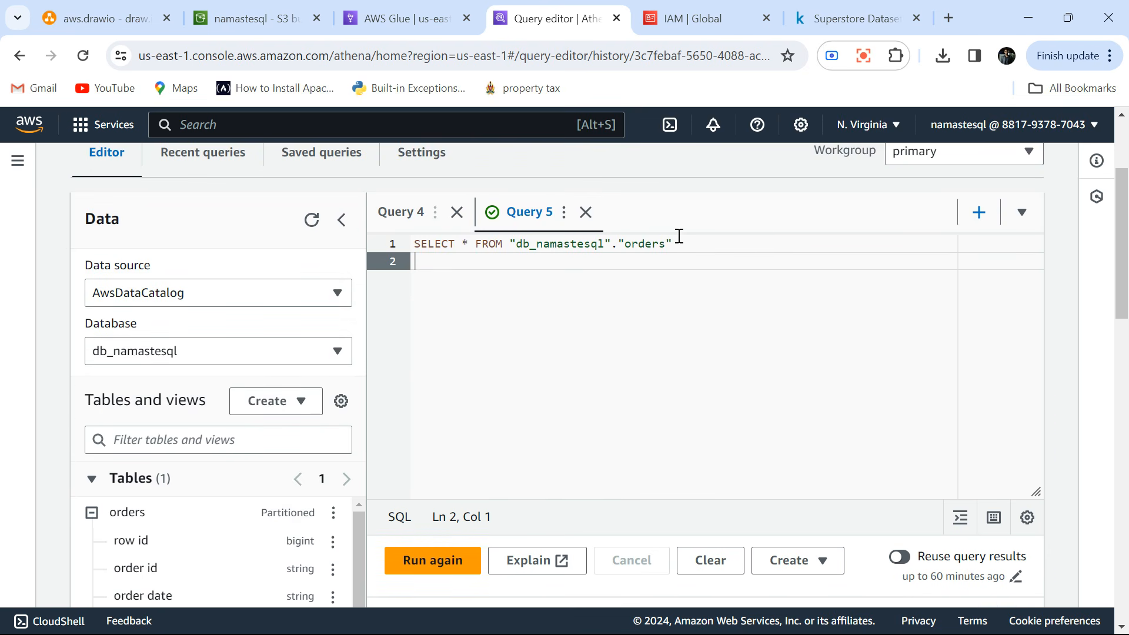
{"action": "left_click", "coordinate": [680, 237]}
{"action": "key", "text": "Return"}
{"action": "type", "text": "whe"}
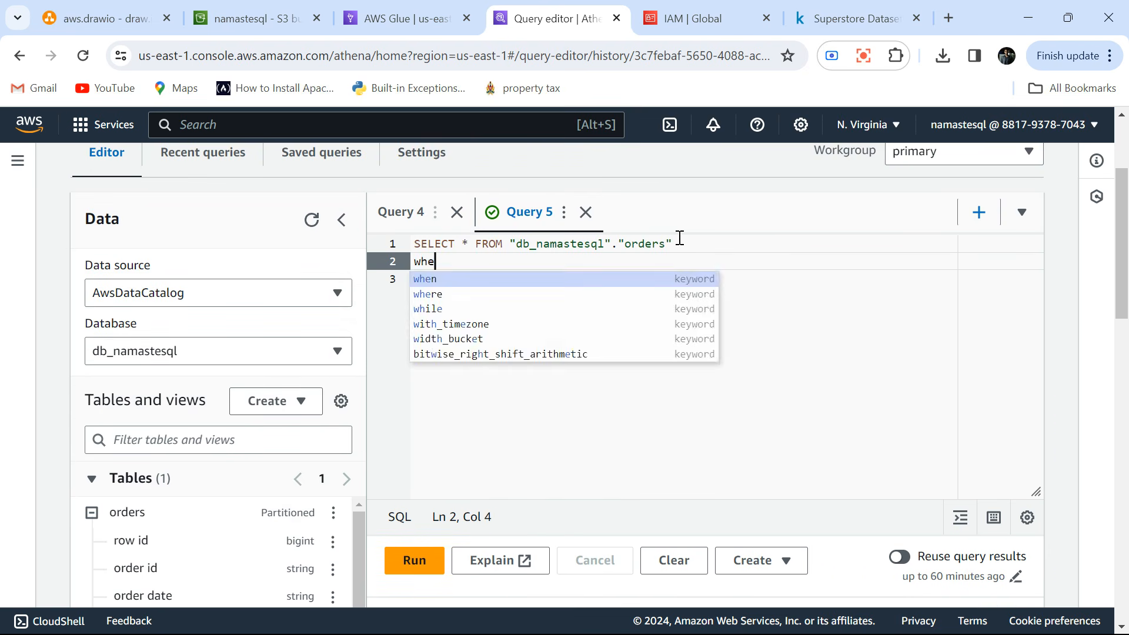
{"action": "type", "text": "re snap"}
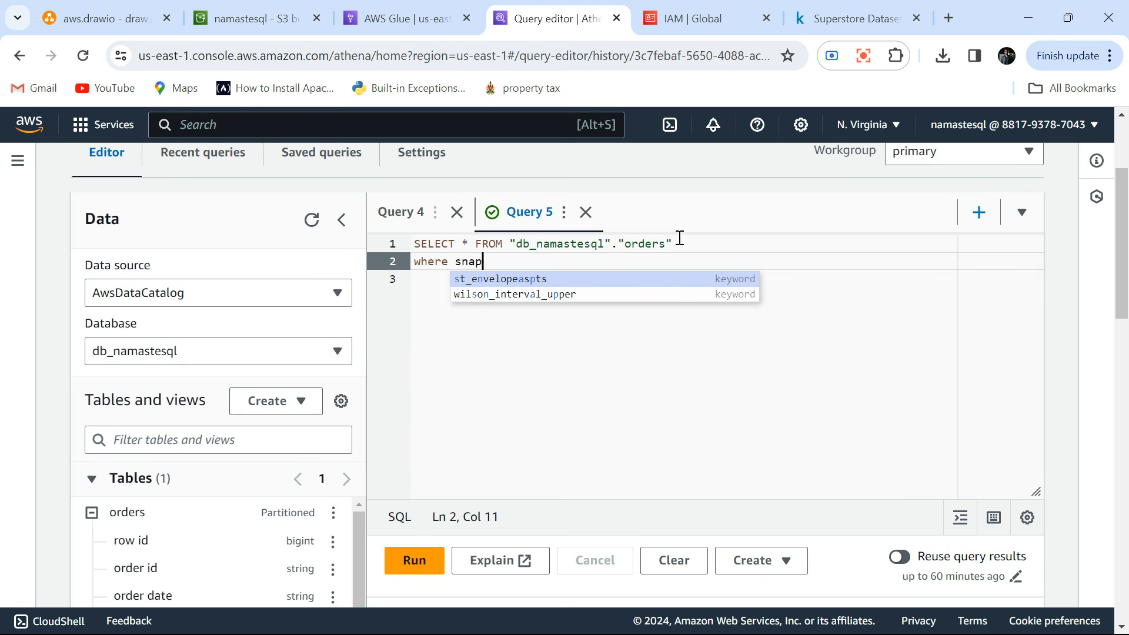
{"action": "type", "text": "shot_day"}
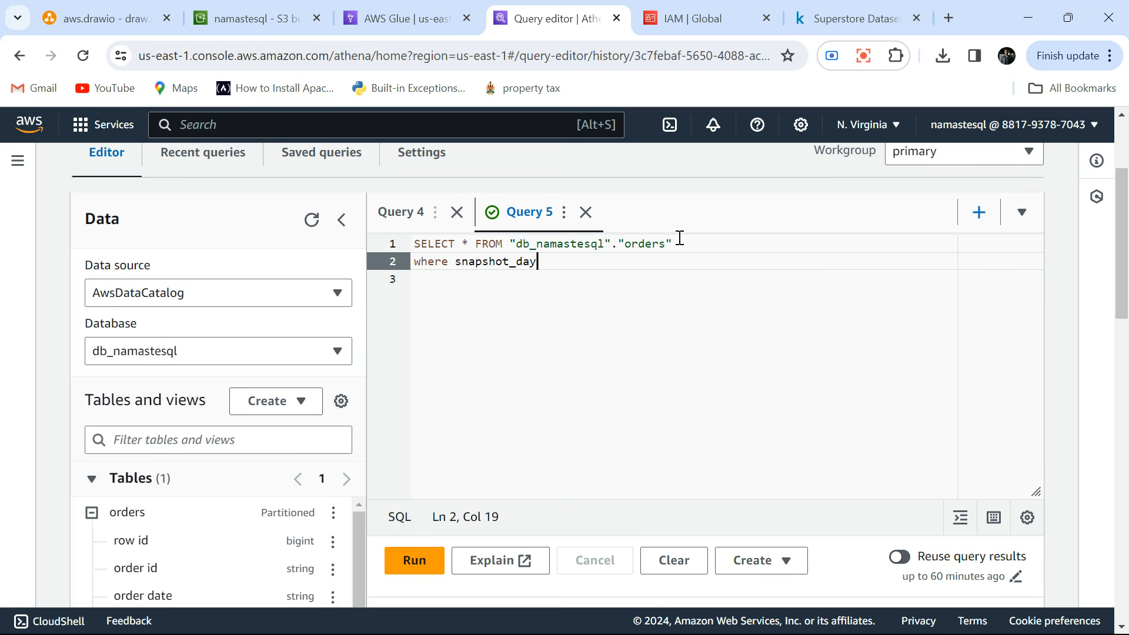
{"action": "type", "text": "='2017-01-01"}
Run the filtered orders query and check the amount of data scanned.
{"action": "scroll", "coordinate": [492, 372], "scroll_direction": "down", "scroll_amount": 5}
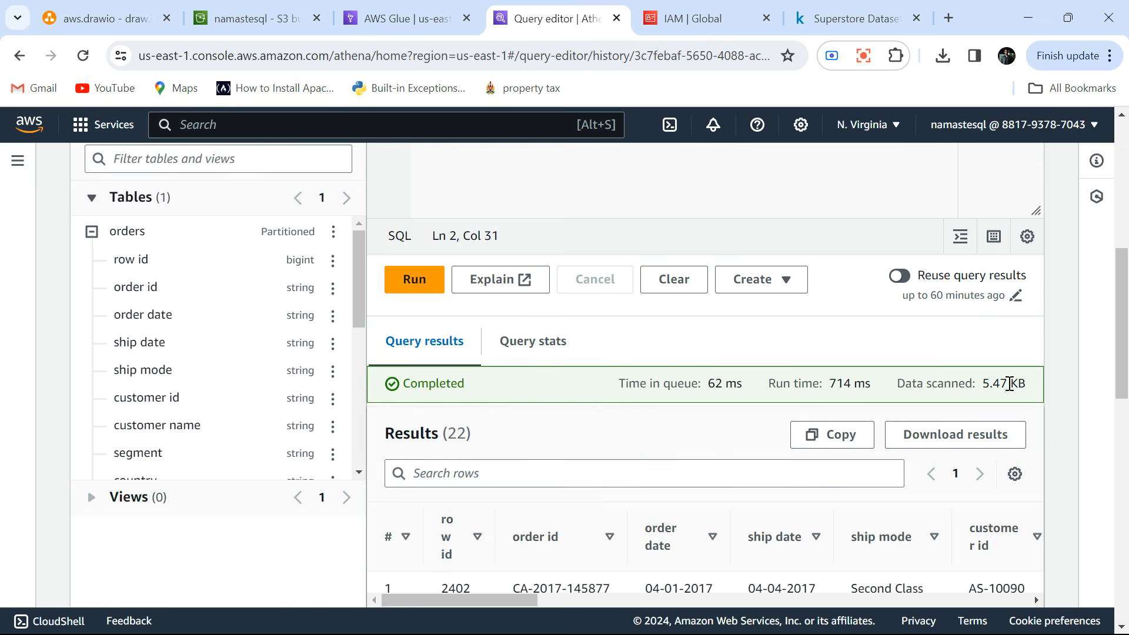
{"action": "scroll", "coordinate": [534, 300], "scroll_direction": "up", "scroll_amount": 3}
{"action": "left_click", "coordinate": [415, 425]}
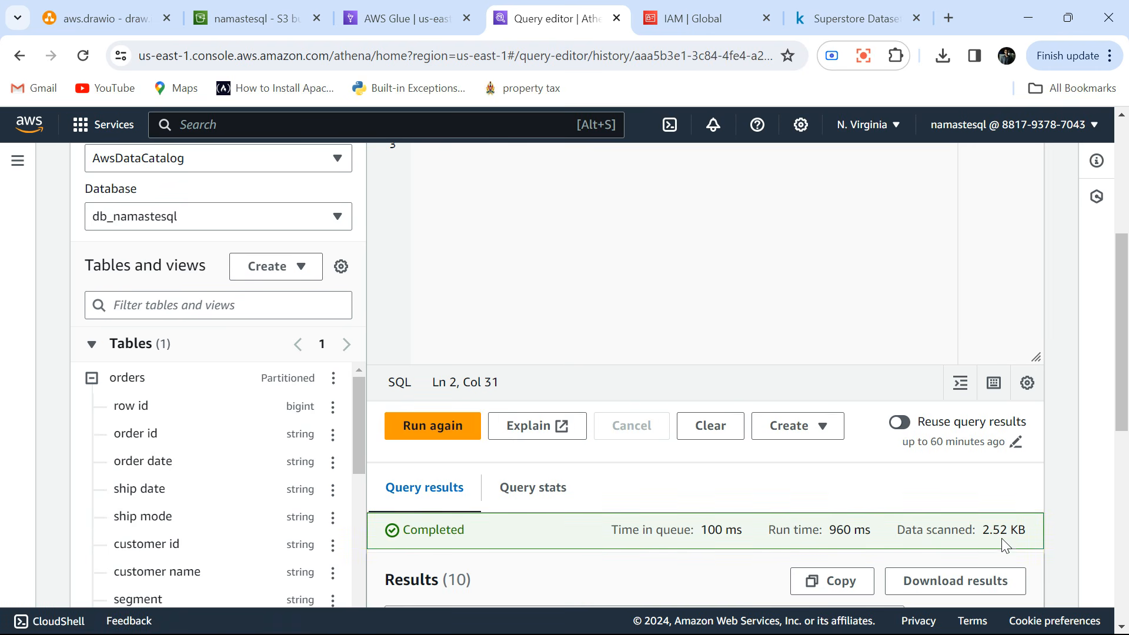
{"action": "scroll", "coordinate": [622, 323], "scroll_direction": "up", "scroll_amount": 5}
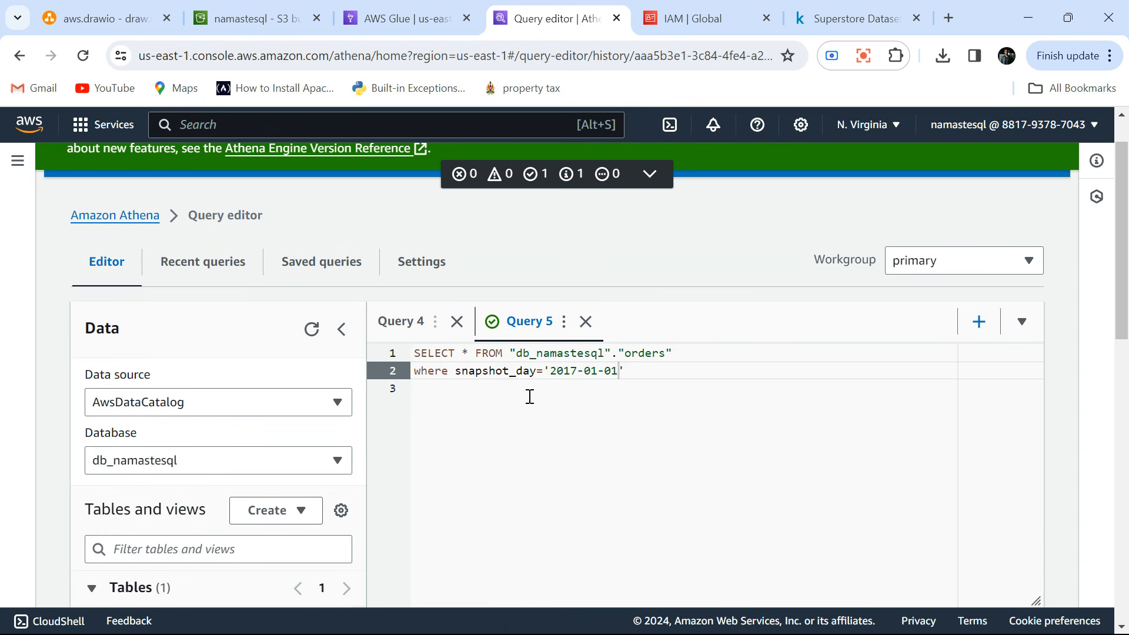
Compare the size of orders_1.csv in the S3 snapshot_day=2017-01-01 folder with the data scanned by the filtered Athena query.
{"action": "left_click", "coordinate": [270, 10]}
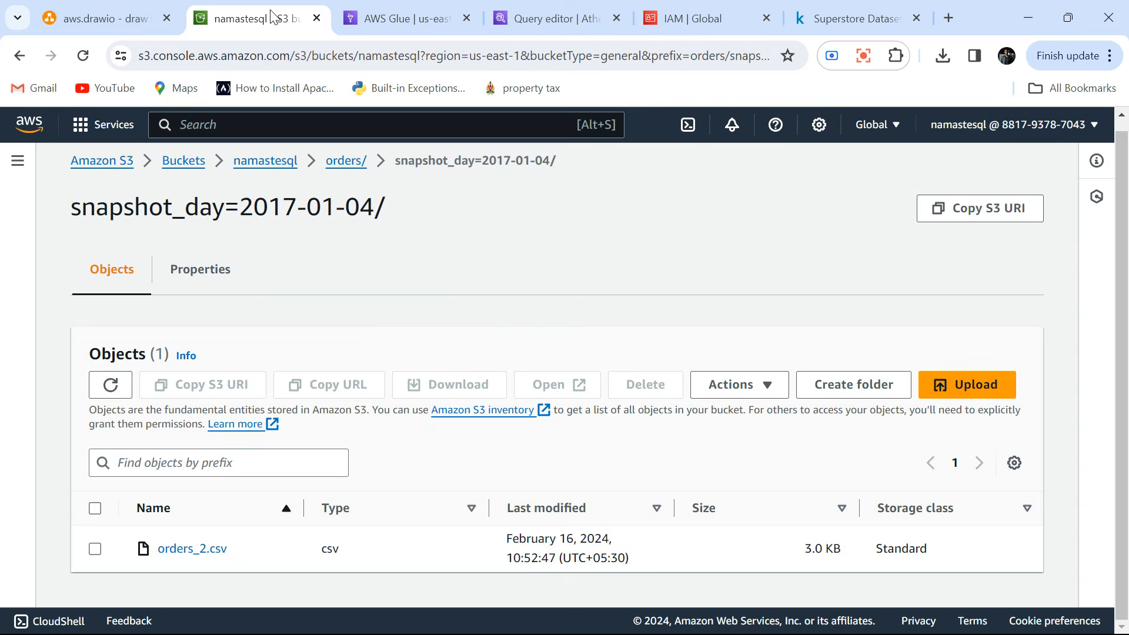
{"action": "left_click", "coordinate": [348, 161]}
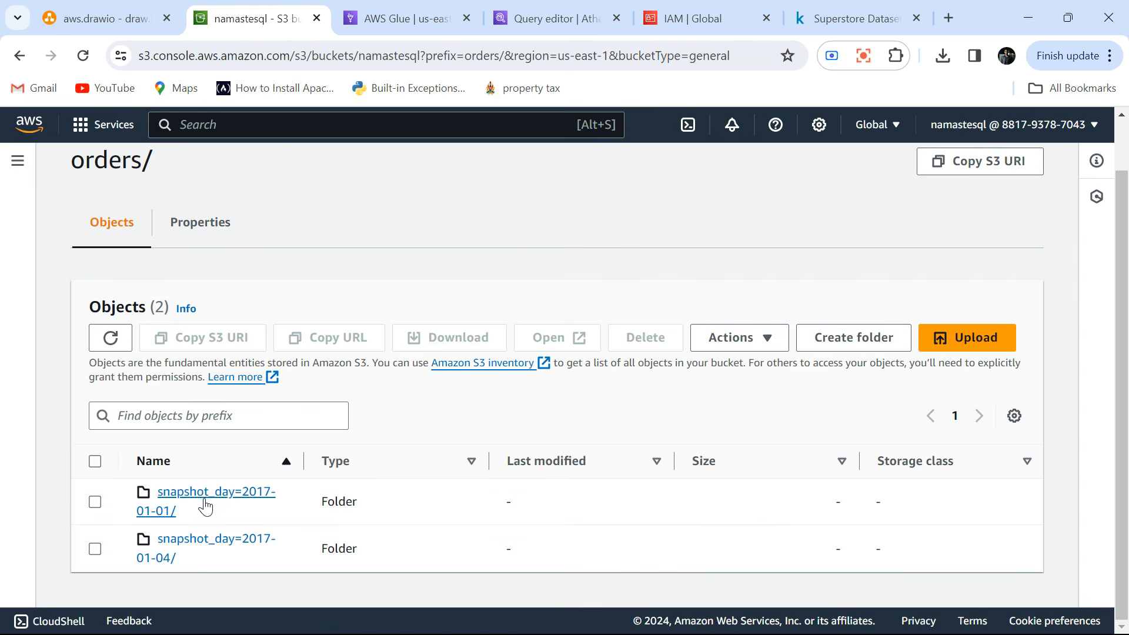
{"action": "left_click", "coordinate": [203, 540]}
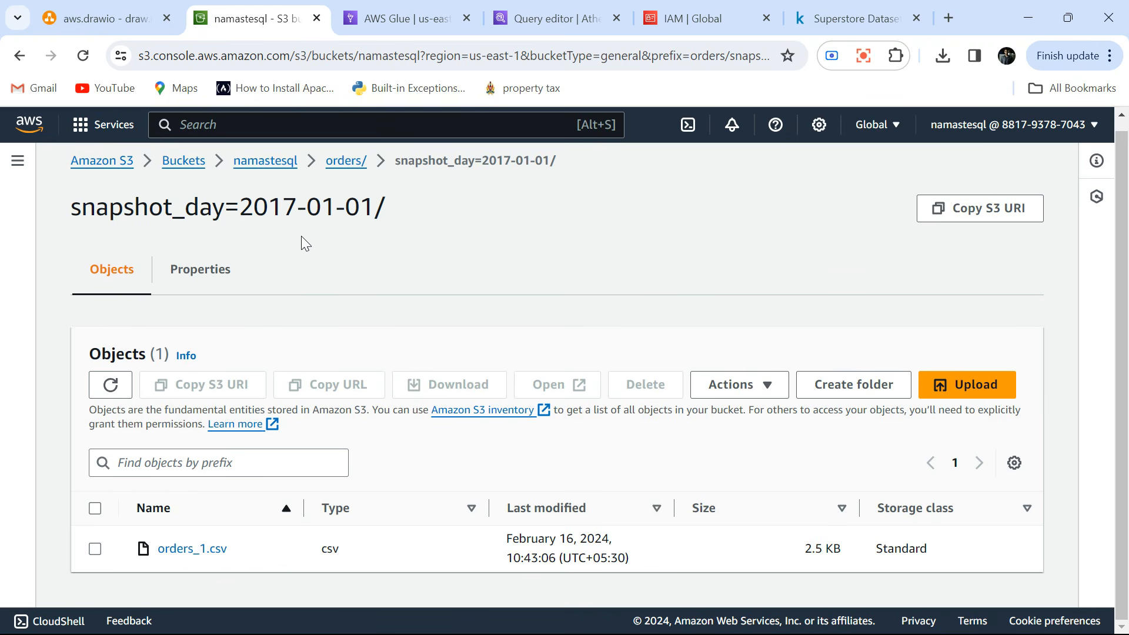
{"action": "double_click", "coordinate": [814, 548]}
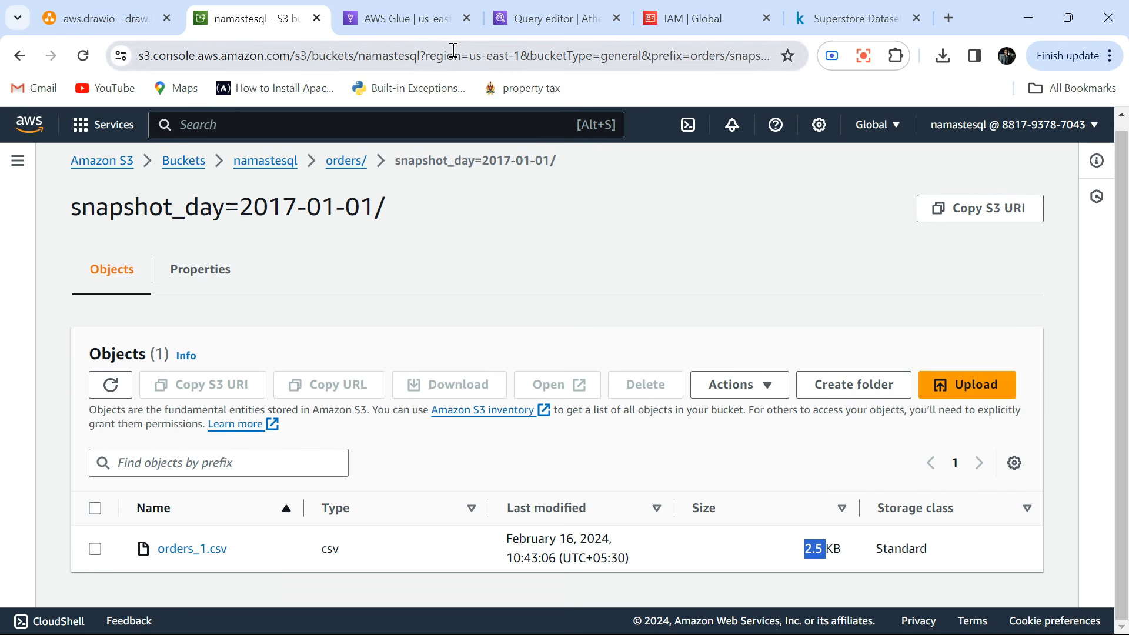
{"action": "left_click", "coordinate": [403, 16]}
{"action": "left_click", "coordinate": [531, 13]}
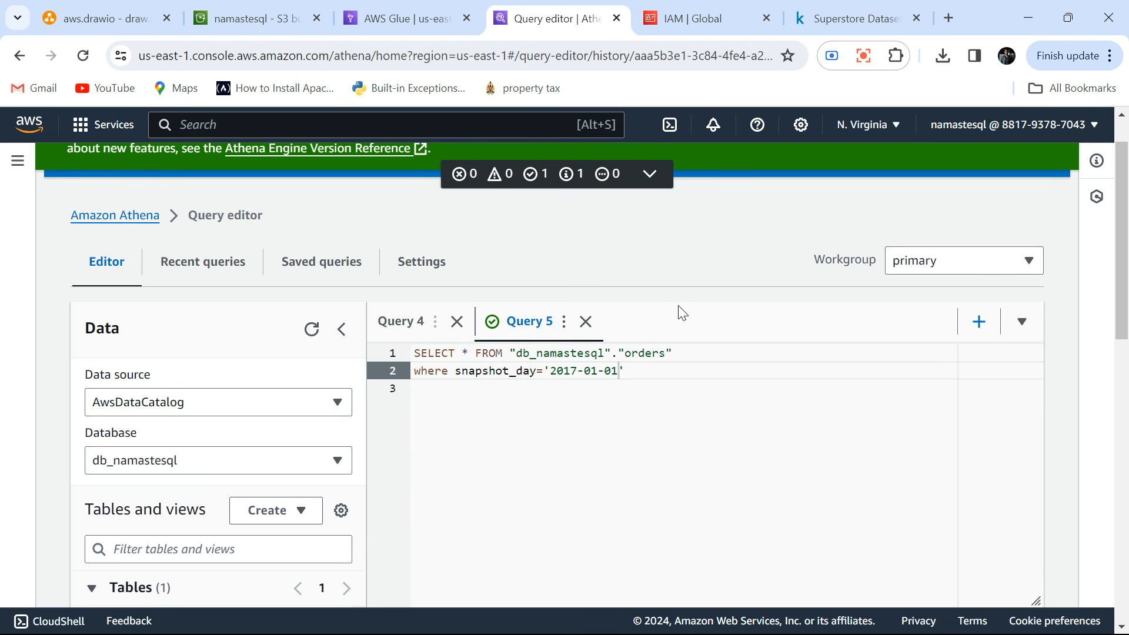
{"action": "scroll", "coordinate": [704, 465], "scroll_direction": "down", "scroll_amount": 4}
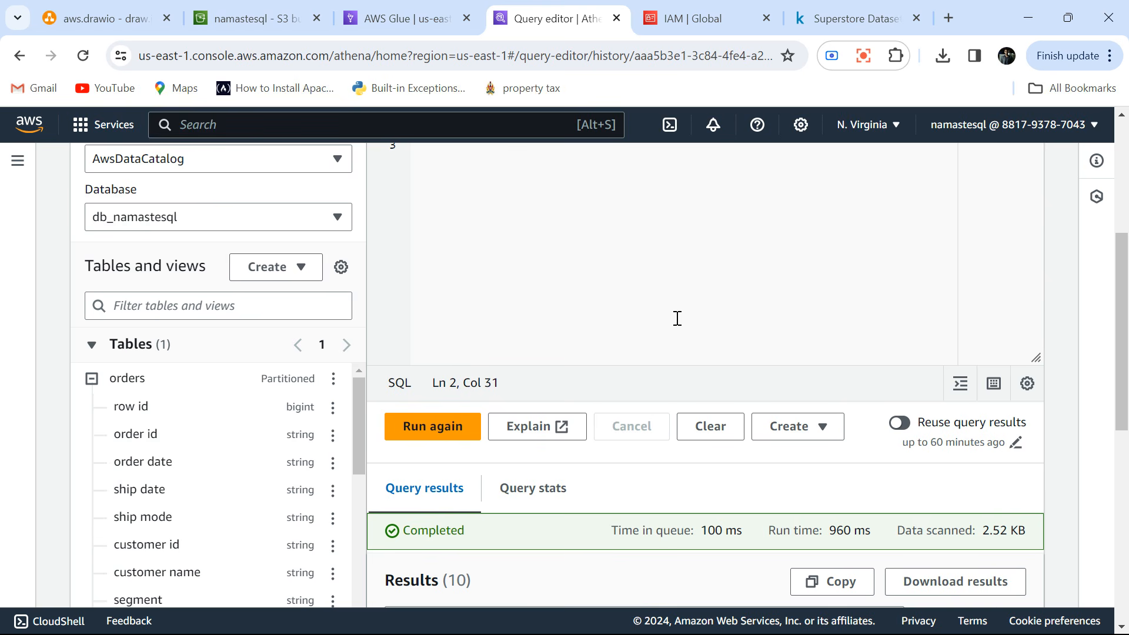
{"action": "scroll", "coordinate": [678, 318], "scroll_direction": "up", "scroll_amount": 3}
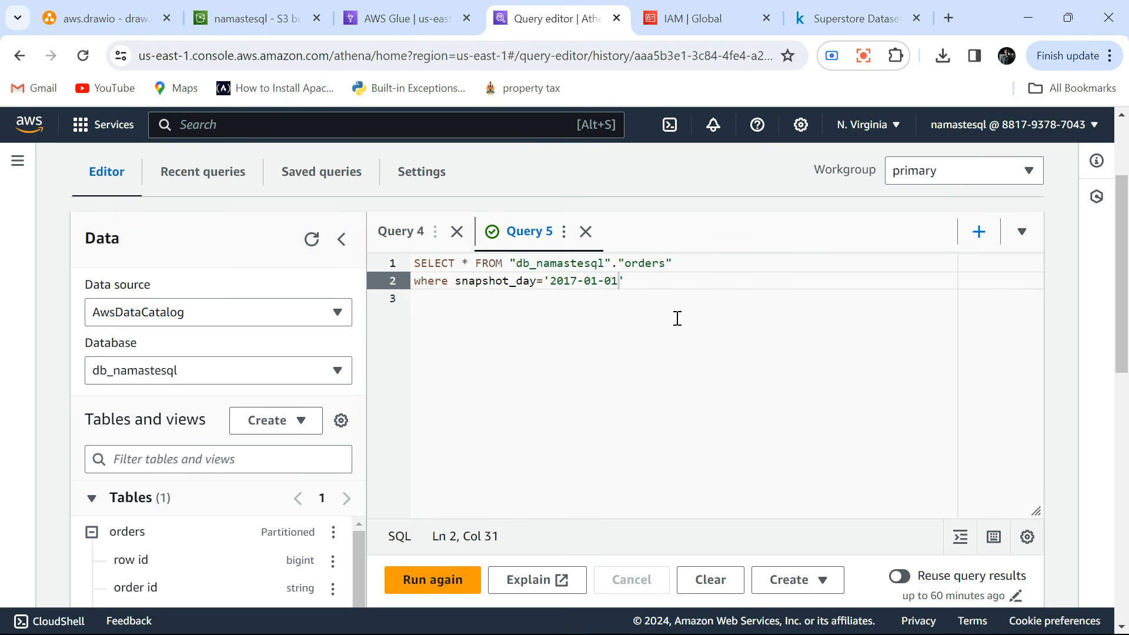
{"action": "double_click", "coordinate": [501, 284]}
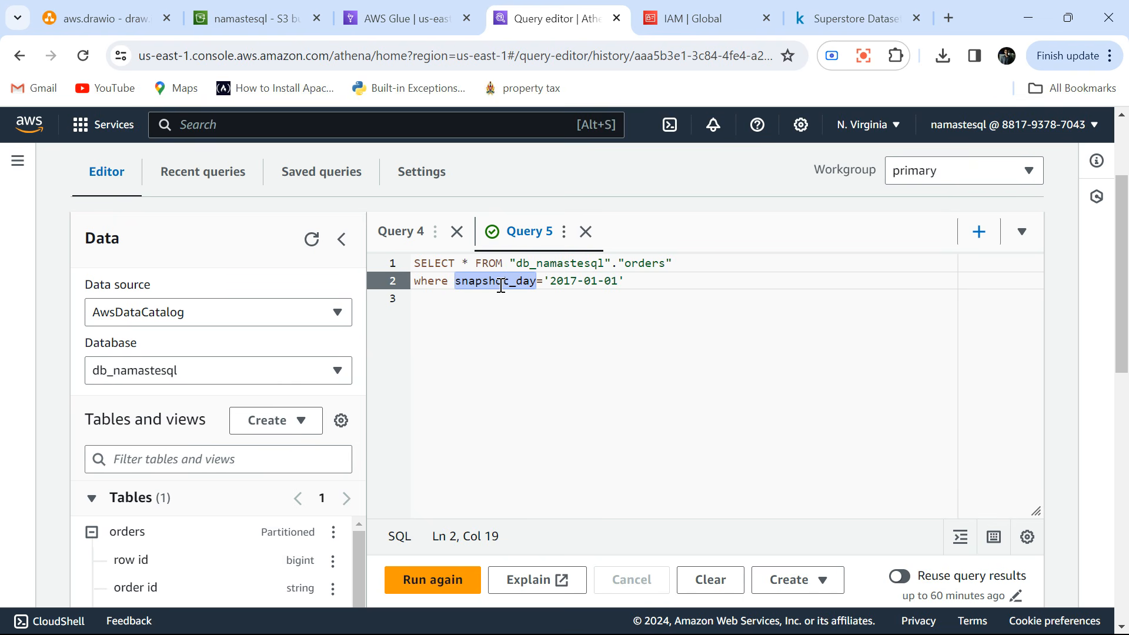
{"action": "triple_click", "coordinate": [501, 286]}
{"action": "left_click", "coordinate": [502, 284]}
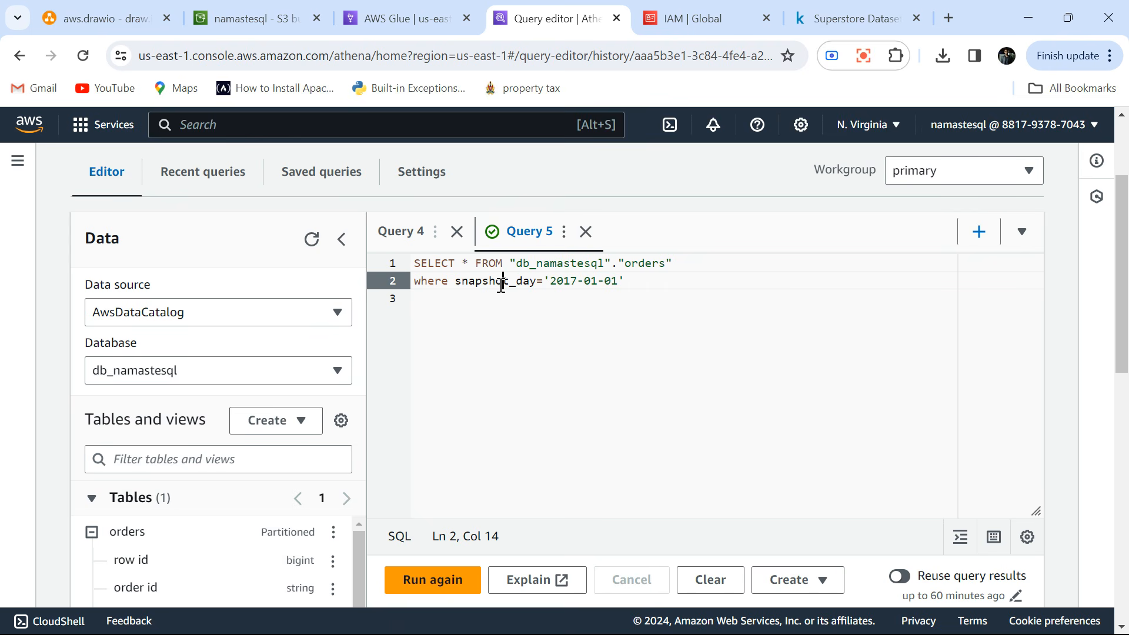
Check the pipeline diagram in draw.io and open the QuickSight service from the AWS console.
{"action": "left_click", "coordinate": [125, 17]}
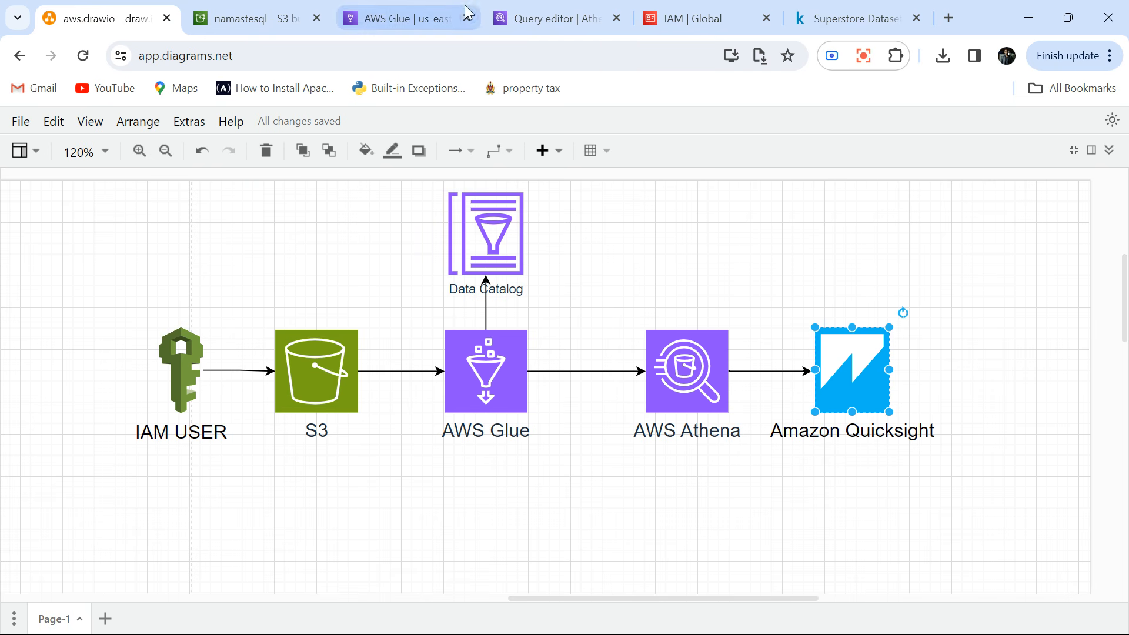
{"action": "left_click", "coordinate": [535, 19]}
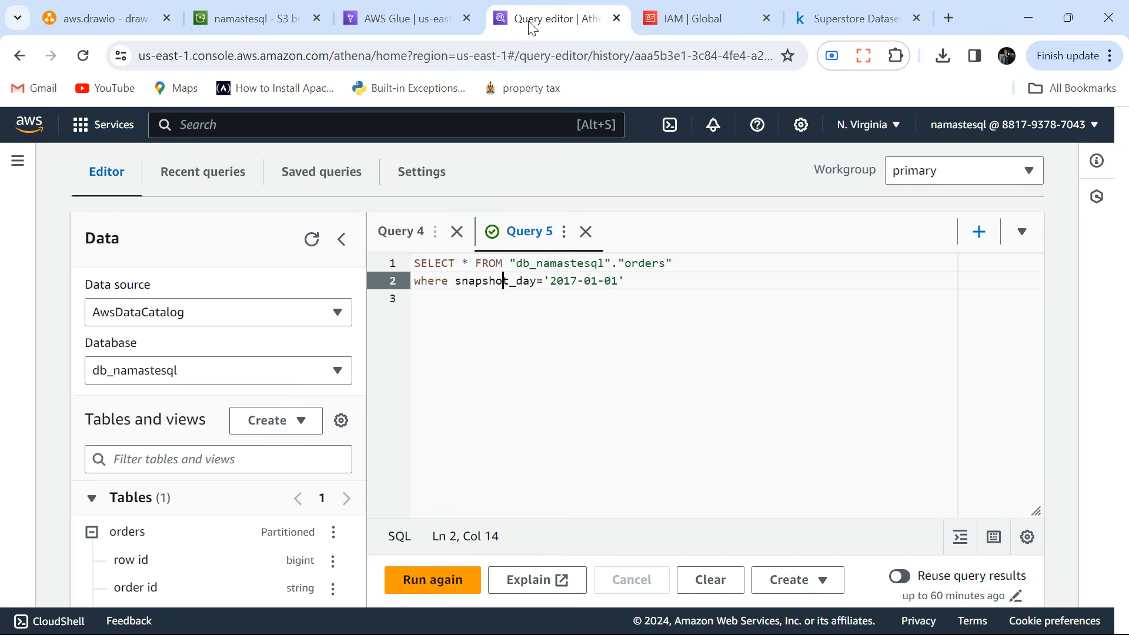
{"action": "left_click", "coordinate": [277, 128]}
{"action": "type", "text": "quicksi"}
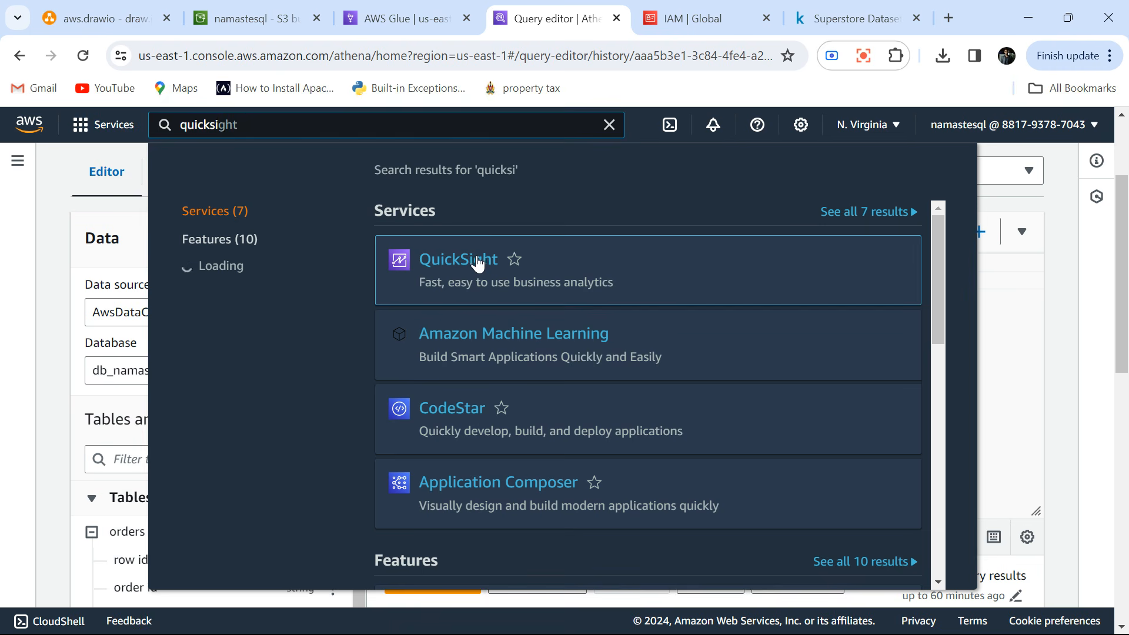
{"action": "left_click", "coordinate": [477, 262], "text": "ctrl"}
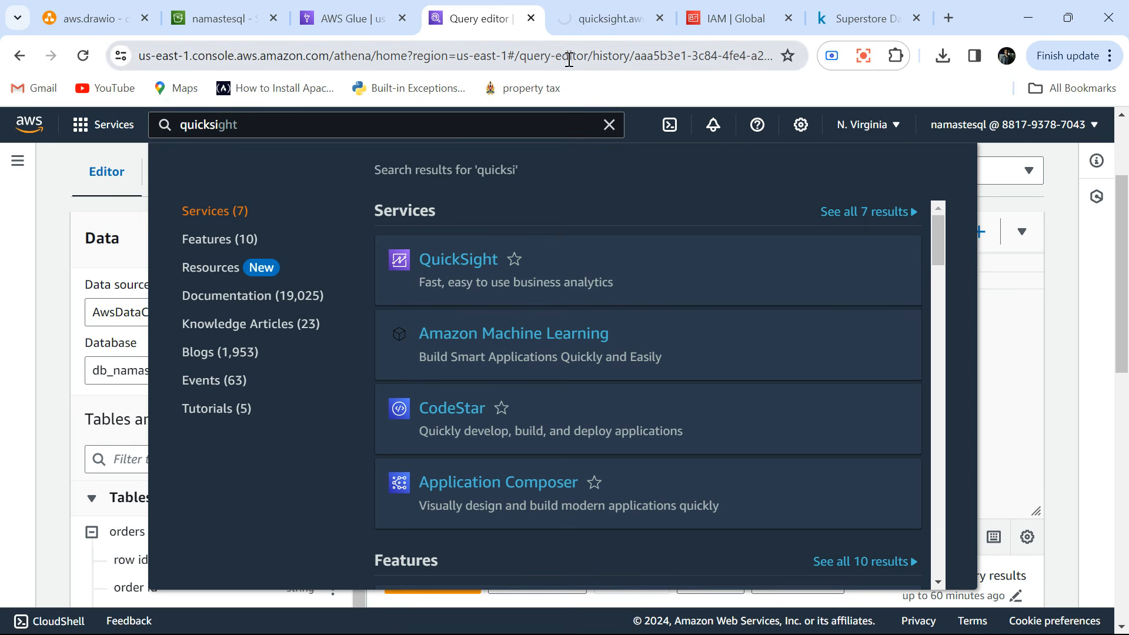
{"action": "left_click", "coordinate": [596, 14]}
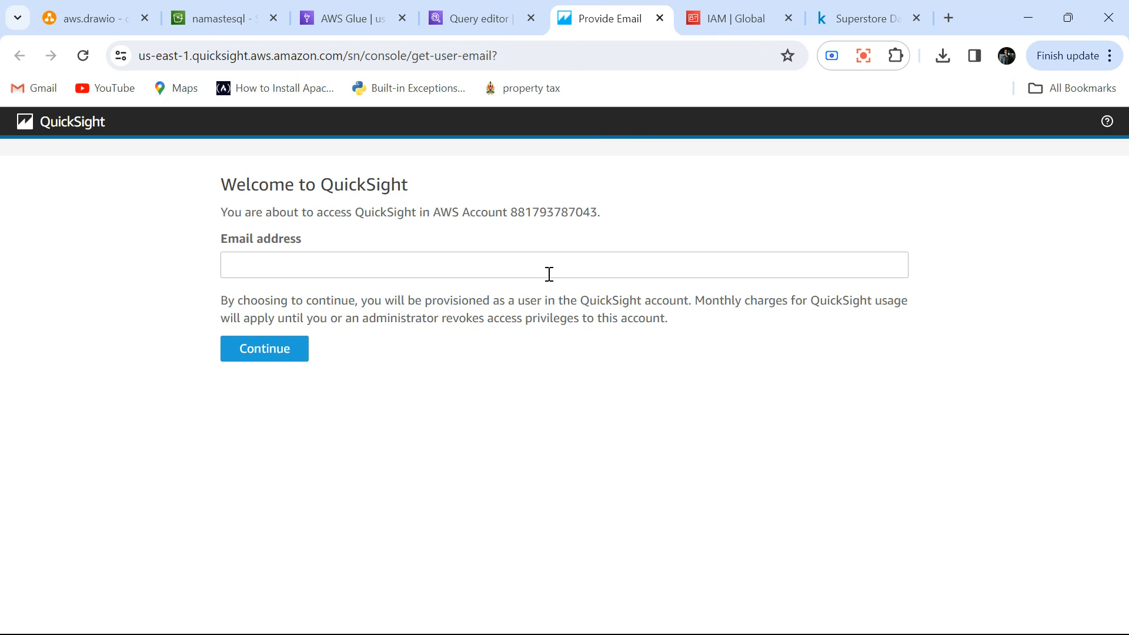
Enter the user's email address on the QuickSight welcome page and continue into the account.
{"action": "left_click", "coordinate": [549, 274]}
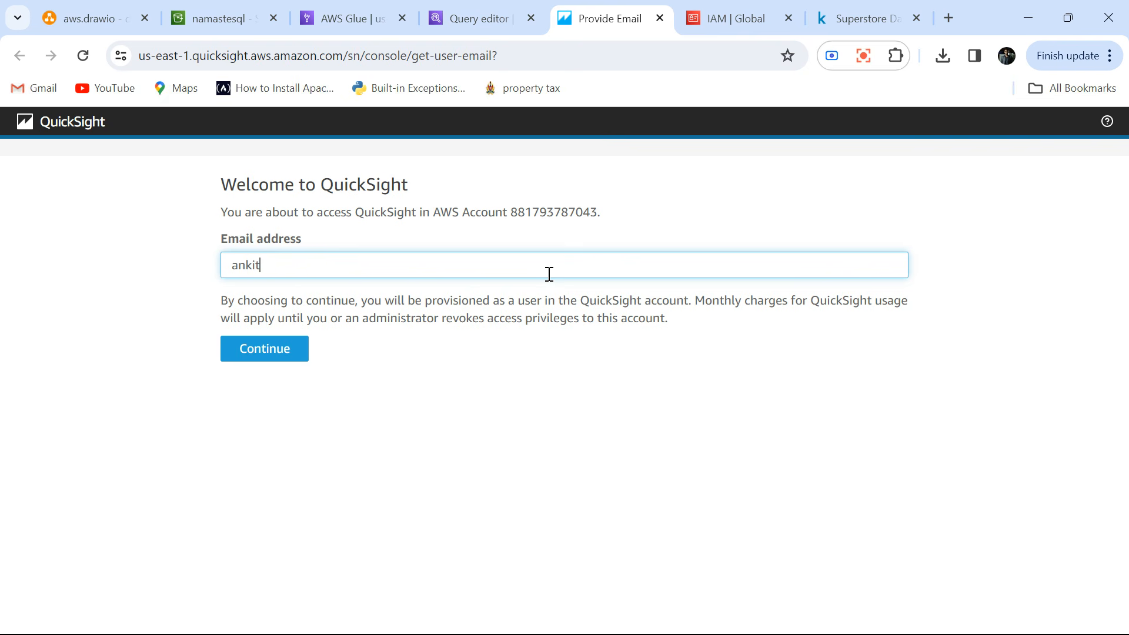
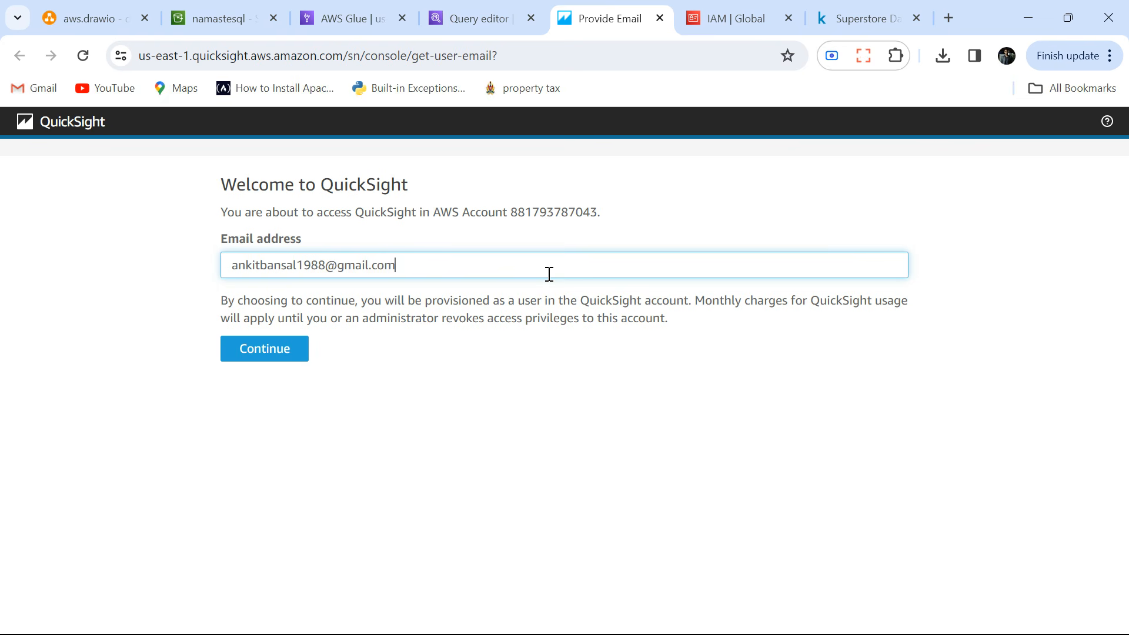
{"action": "left_click", "coordinate": [277, 351]}
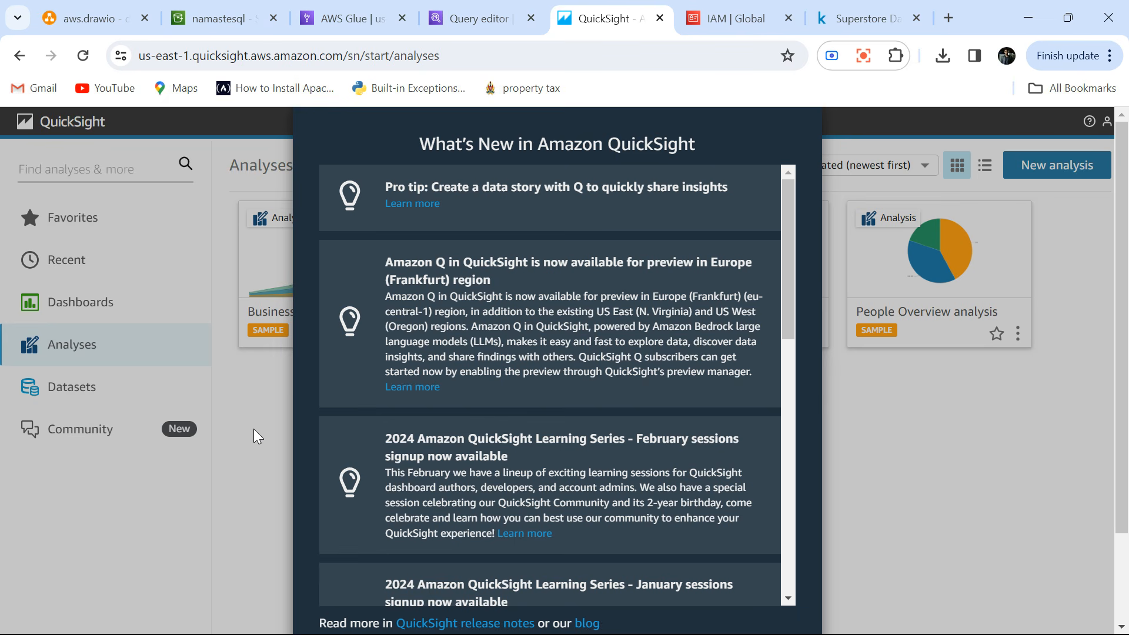
Dismiss the What's New in Amazon QuickSight notice and open the list of datasets.
{"action": "scroll", "coordinate": [764, 457], "scroll_direction": "down", "scroll_amount": 10}
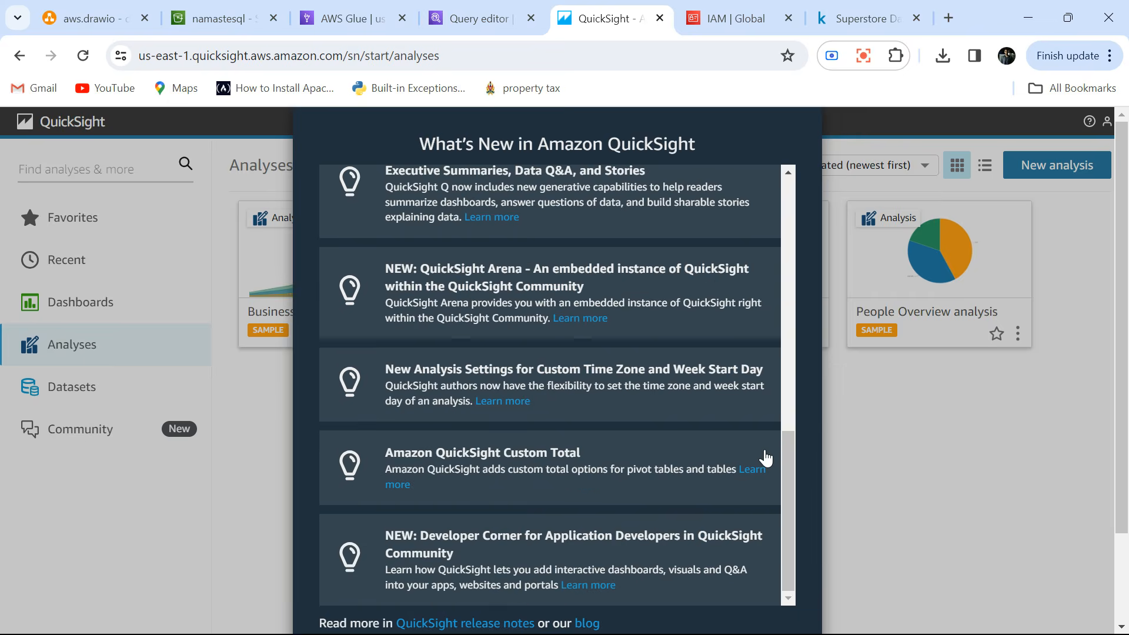
{"action": "scroll", "coordinate": [764, 457], "scroll_direction": "down", "scroll_amount": 3}
{"action": "left_click", "coordinate": [565, 548]}
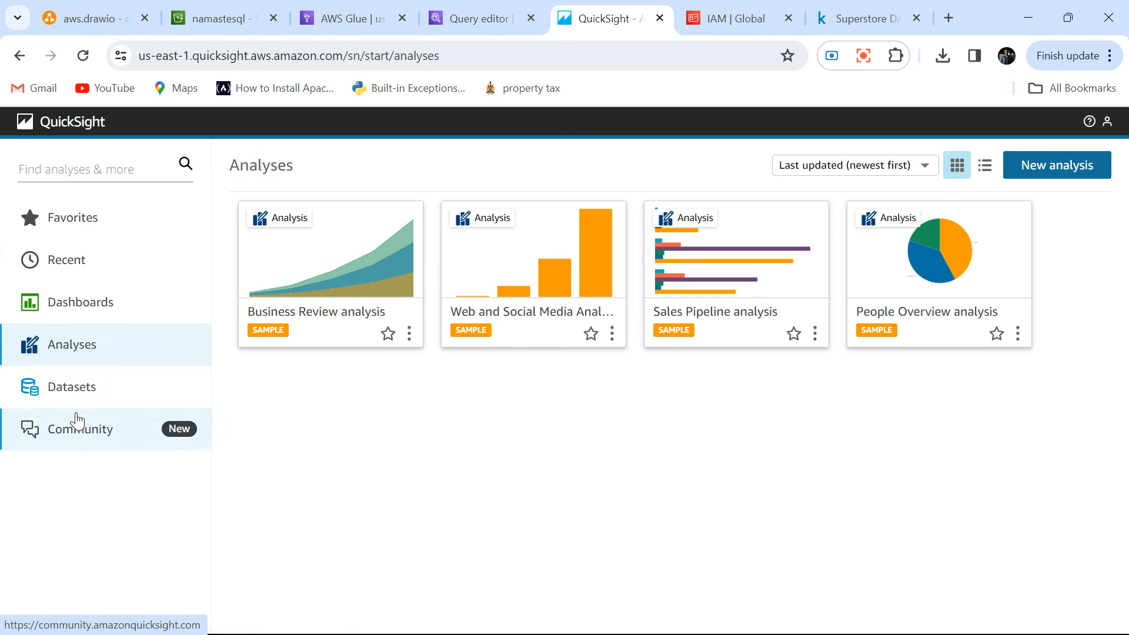
{"action": "left_click", "coordinate": [66, 398]}
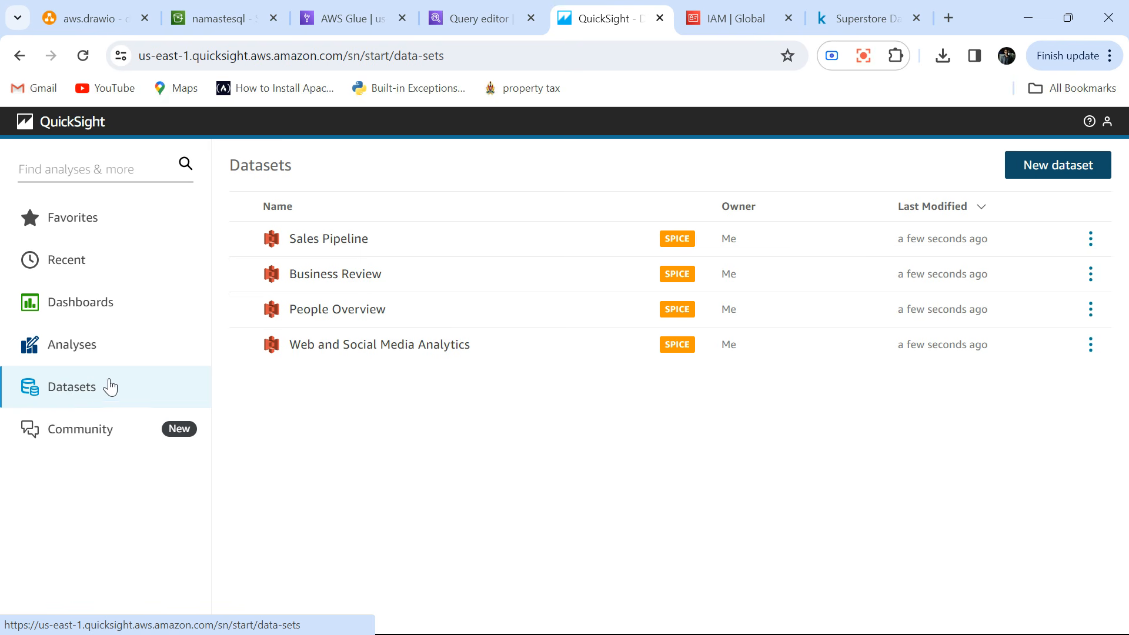
Start a new dataset with Athena as the data source and check the available Athena workgroups.
{"action": "left_click", "coordinate": [1046, 167]}
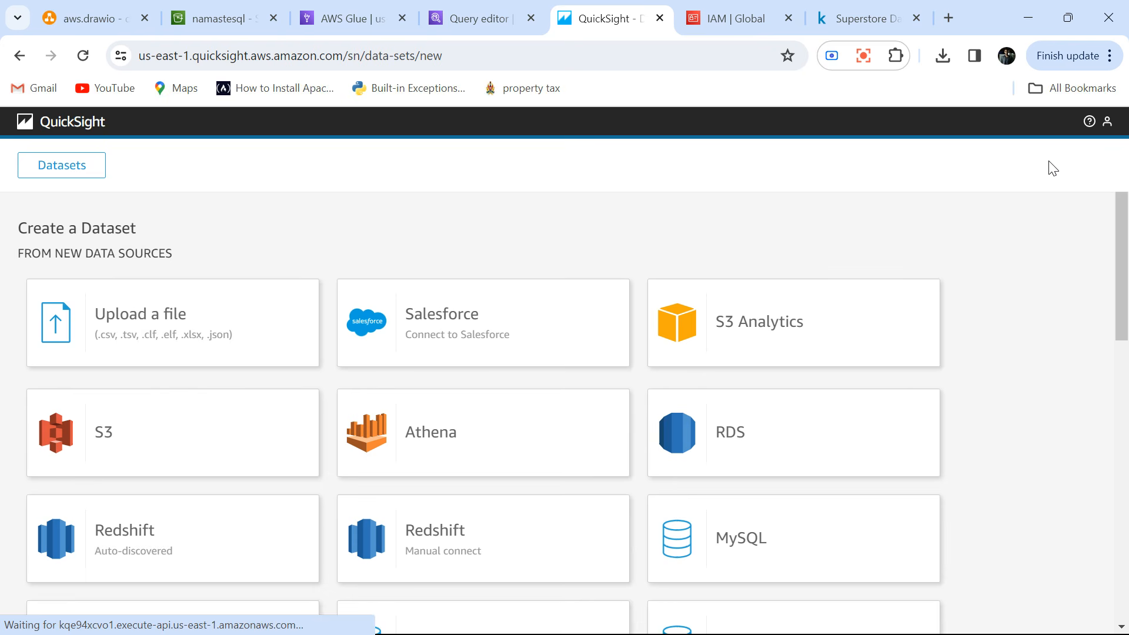
{"action": "left_click", "coordinate": [444, 447]}
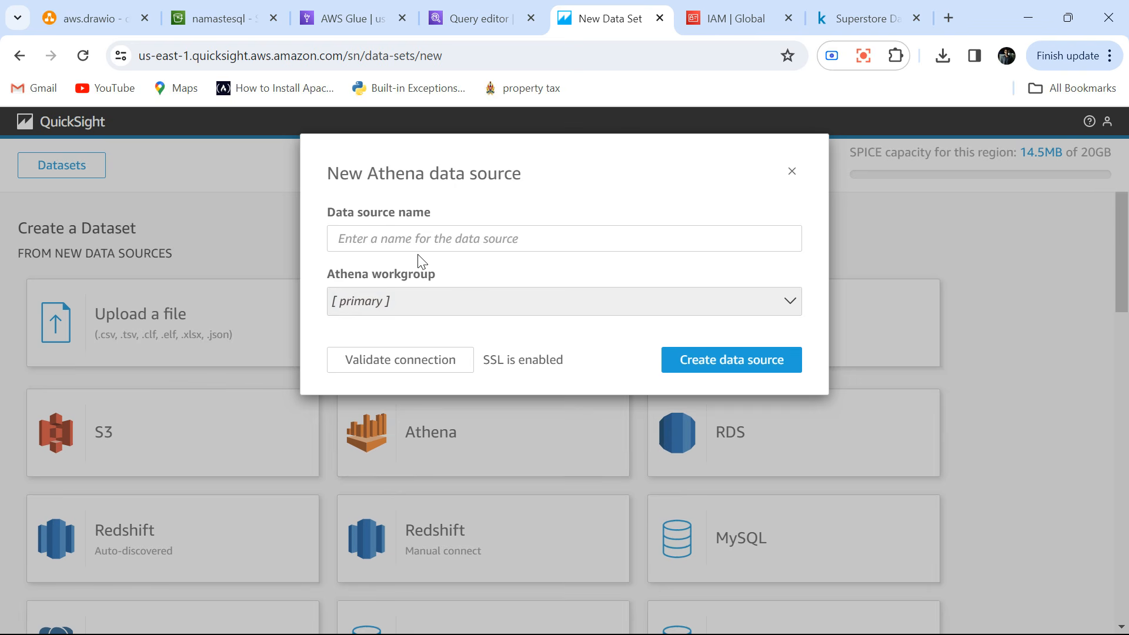
{"action": "left_click", "coordinate": [398, 297]}
{"action": "left_click", "coordinate": [398, 297]}
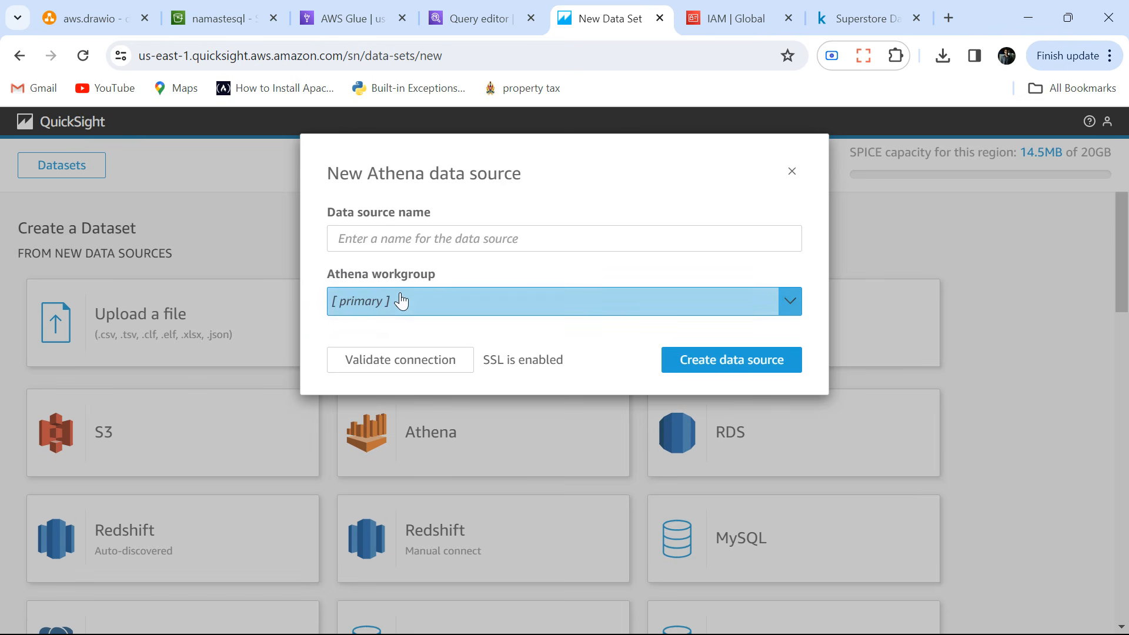
Check which workgroup is selected in the Athena query editor, then return to the new data source in QuickSight.
{"action": "left_click", "coordinate": [468, 23]}
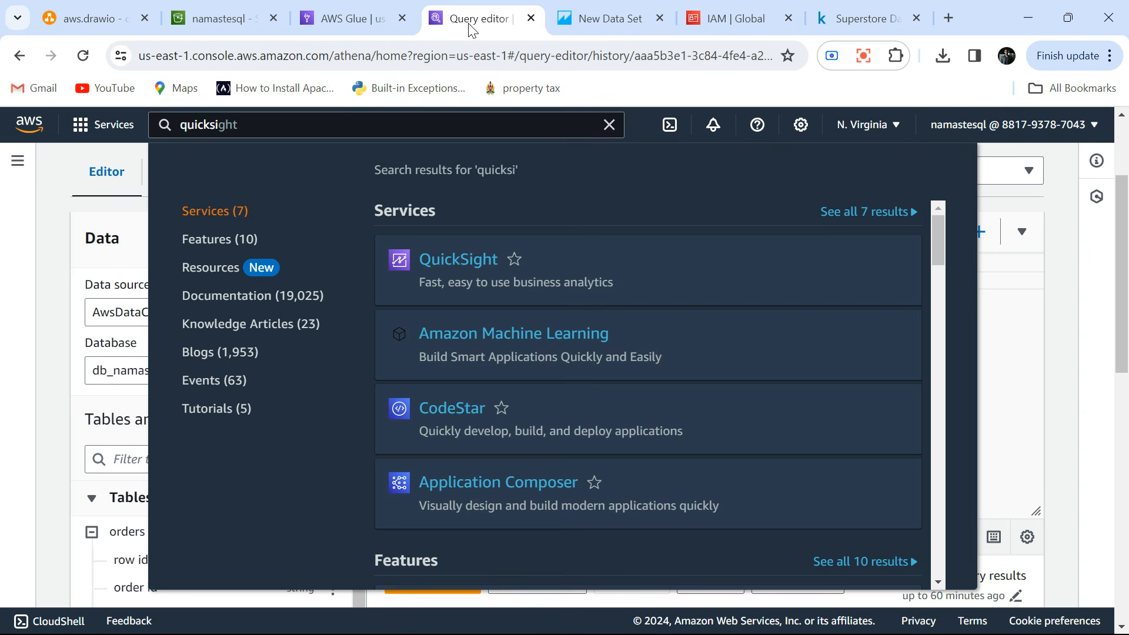
{"action": "left_click", "coordinate": [609, 125]}
{"action": "scroll", "coordinate": [661, 288], "scroll_direction": "up", "scroll_amount": 2}
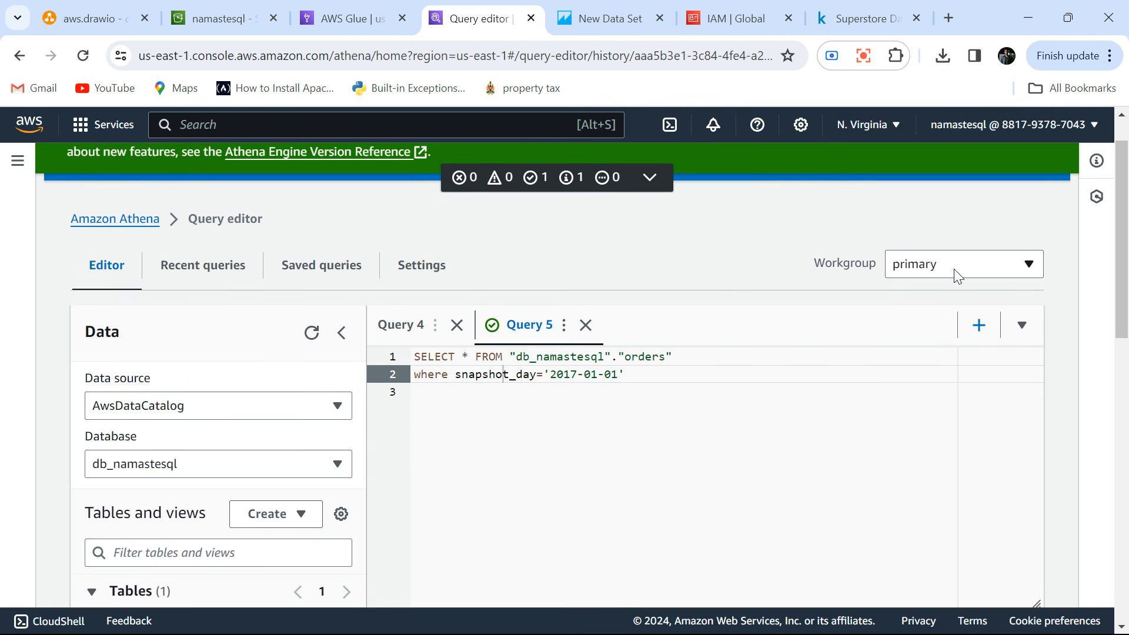
{"action": "left_click", "coordinate": [958, 269]}
{"action": "left_click", "coordinate": [959, 269]}
{"action": "left_click", "coordinate": [588, 19]}
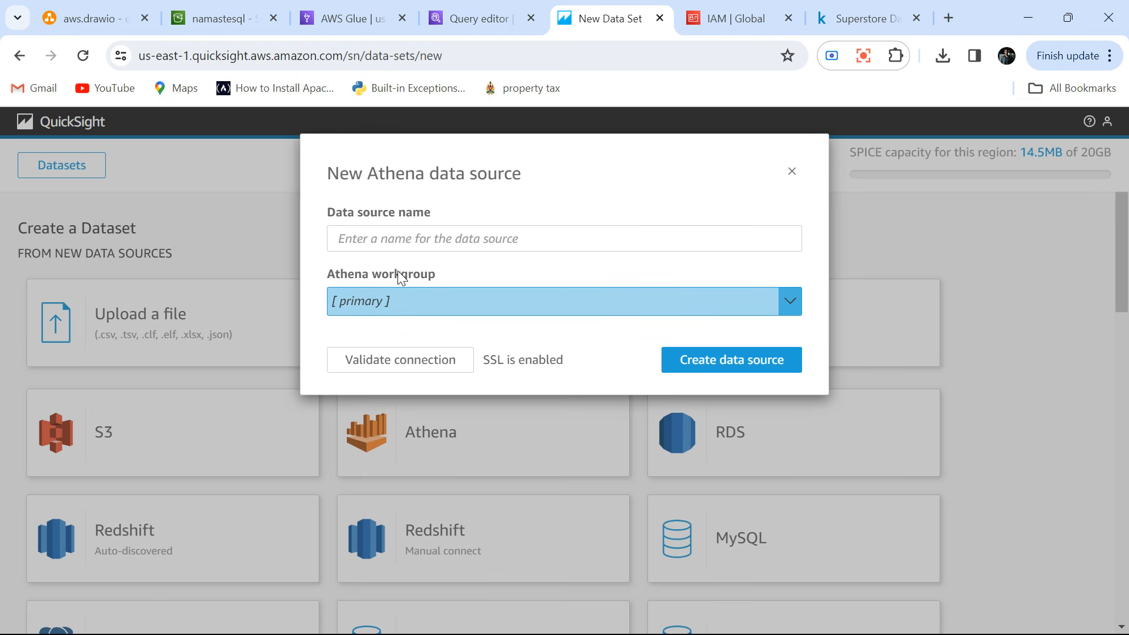
Name the Athena data source orders, validate its connection and create it.
{"action": "left_click", "coordinate": [389, 241]}
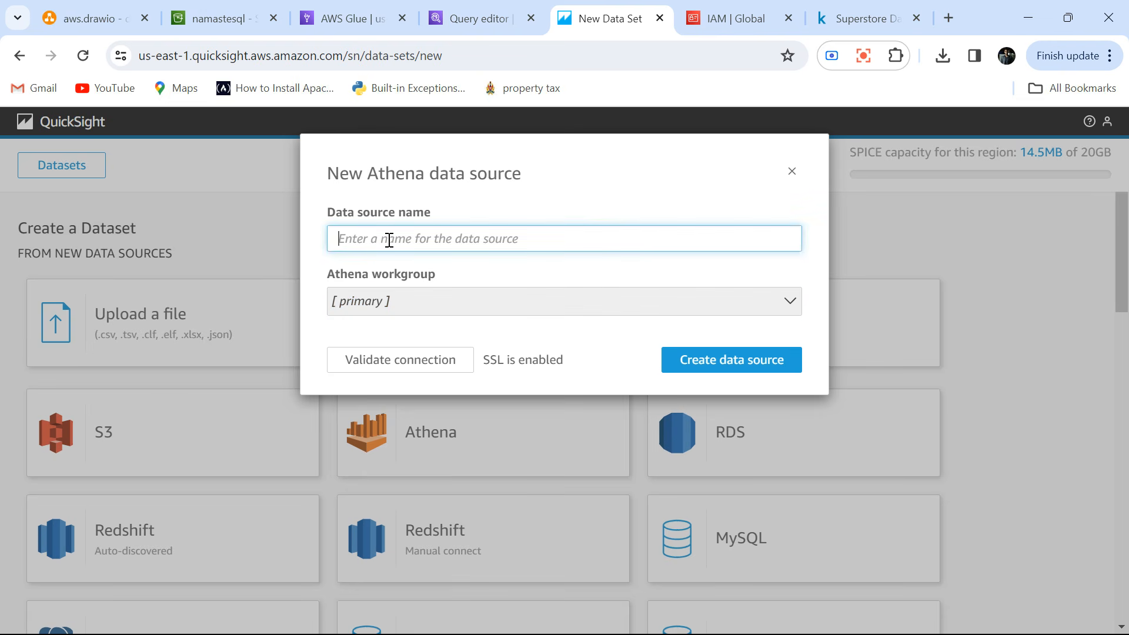
{"action": "type", "text": "orders"}
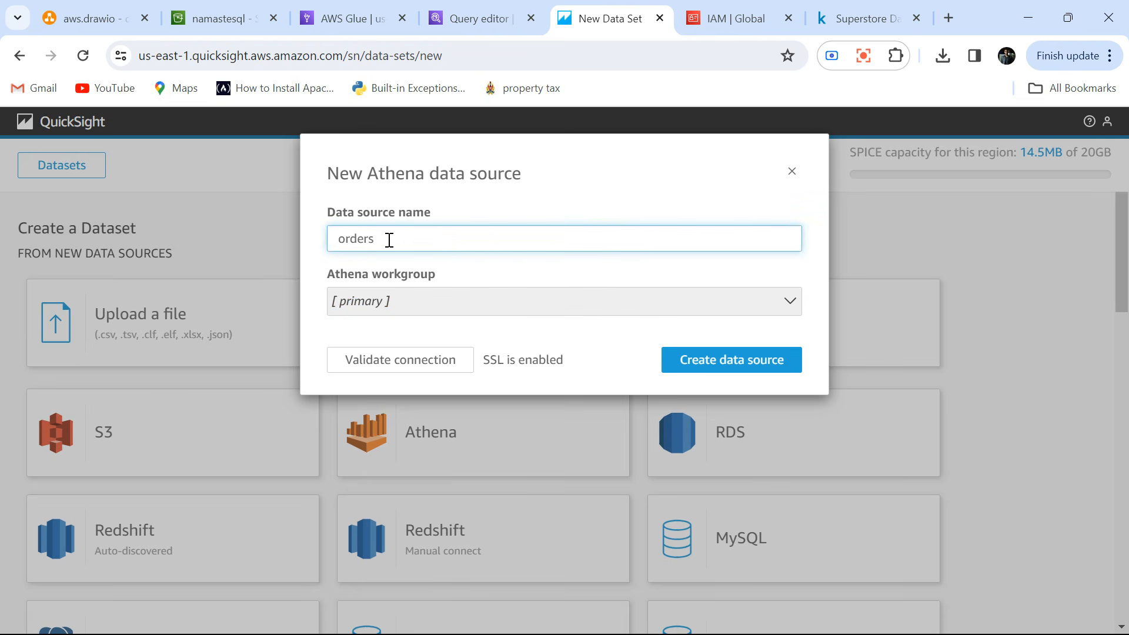
{"action": "left_click", "coordinate": [384, 361]}
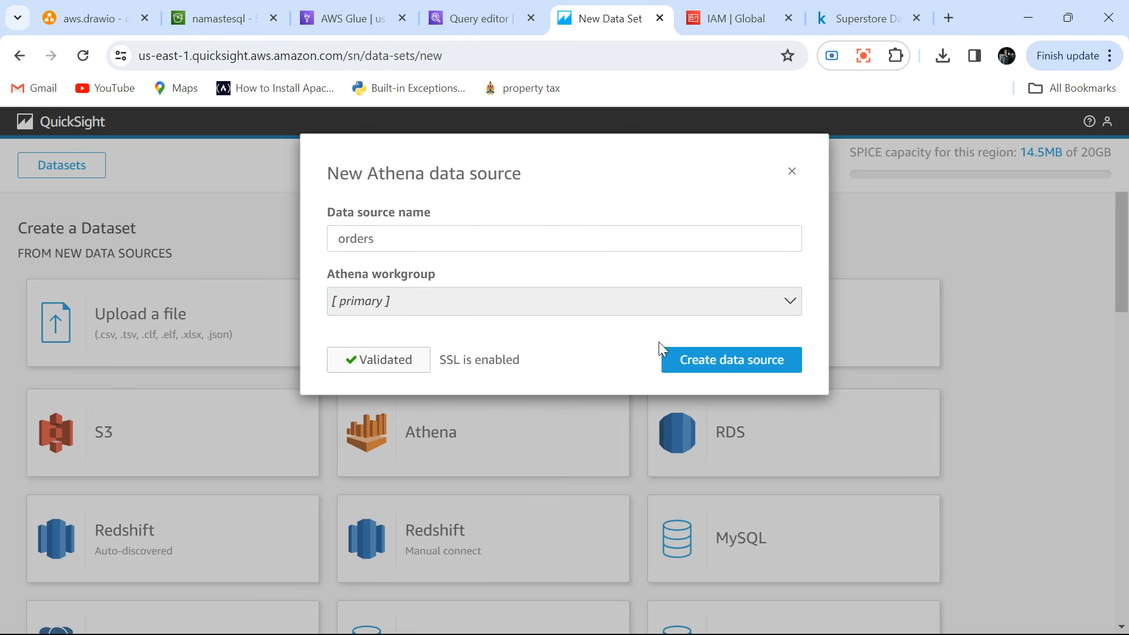
{"action": "left_click", "coordinate": [733, 361]}
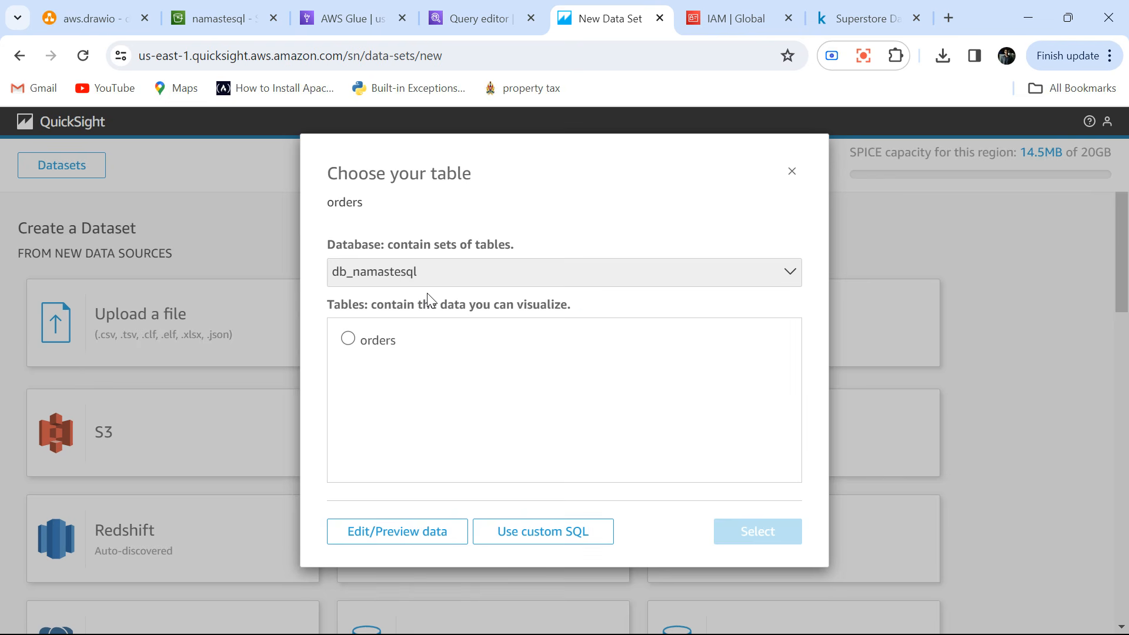
Select the orders table from the db_namastesql database in AwsDataCatalog for the dataset.
{"action": "left_click", "coordinate": [382, 268]}
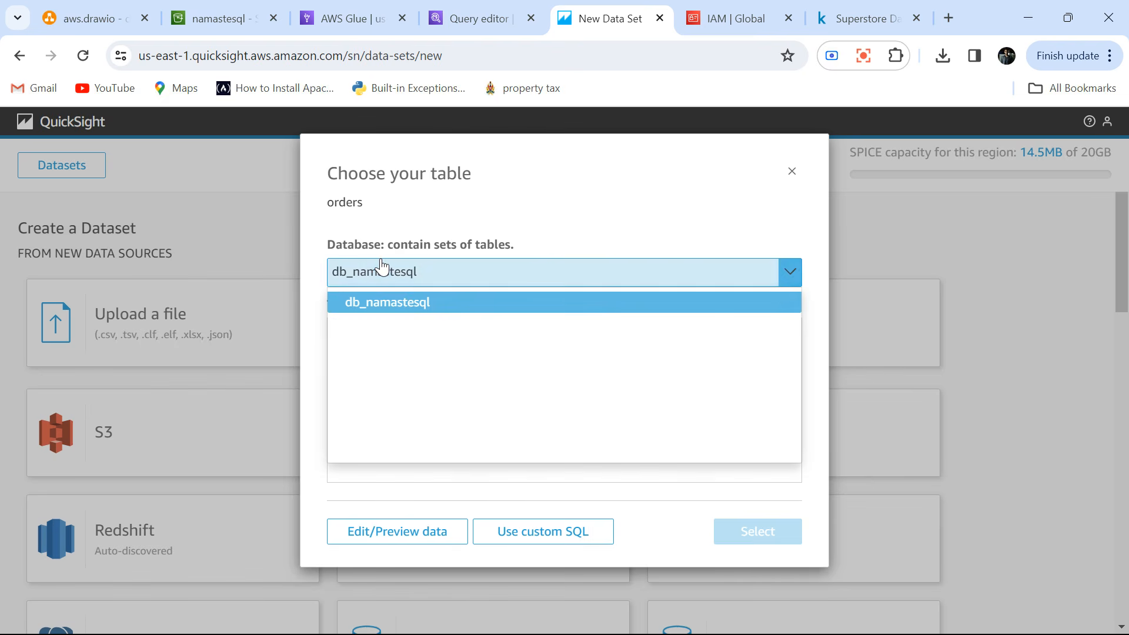
{"action": "left_click", "coordinate": [380, 266]}
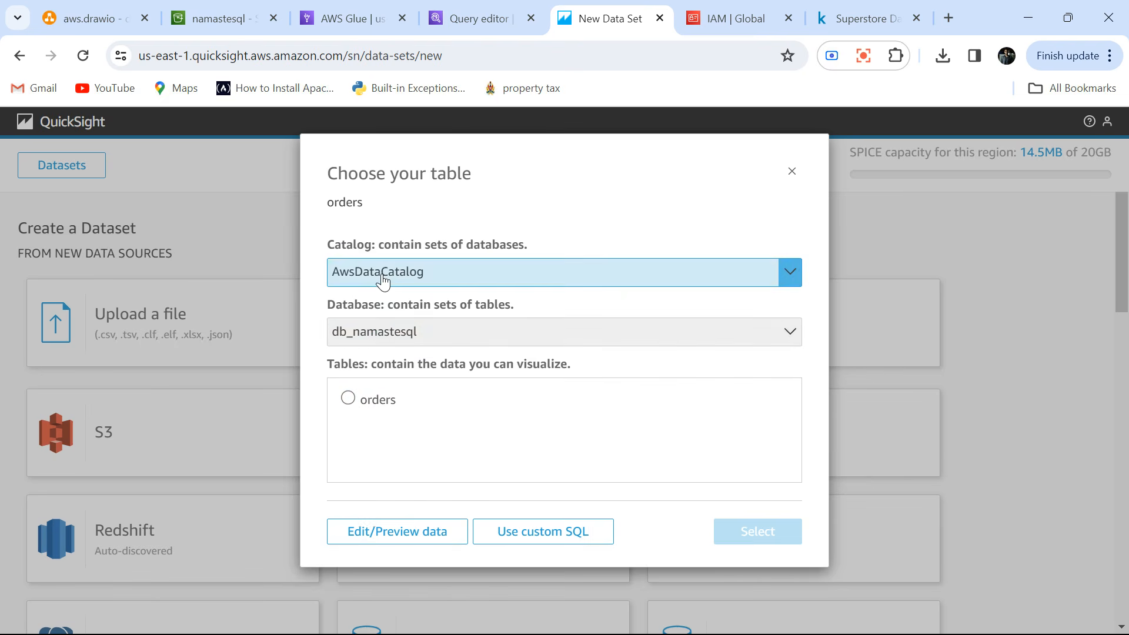
{"action": "left_click", "coordinate": [379, 276]}
{"action": "left_click", "coordinate": [382, 280]}
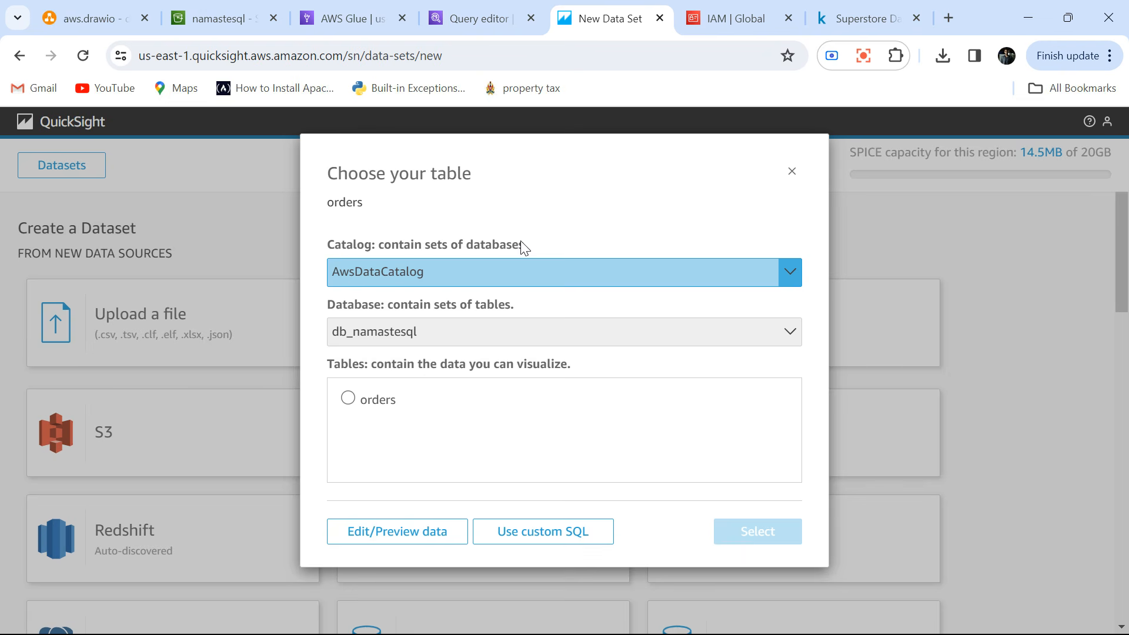
{"action": "left_click", "coordinate": [348, 400]}
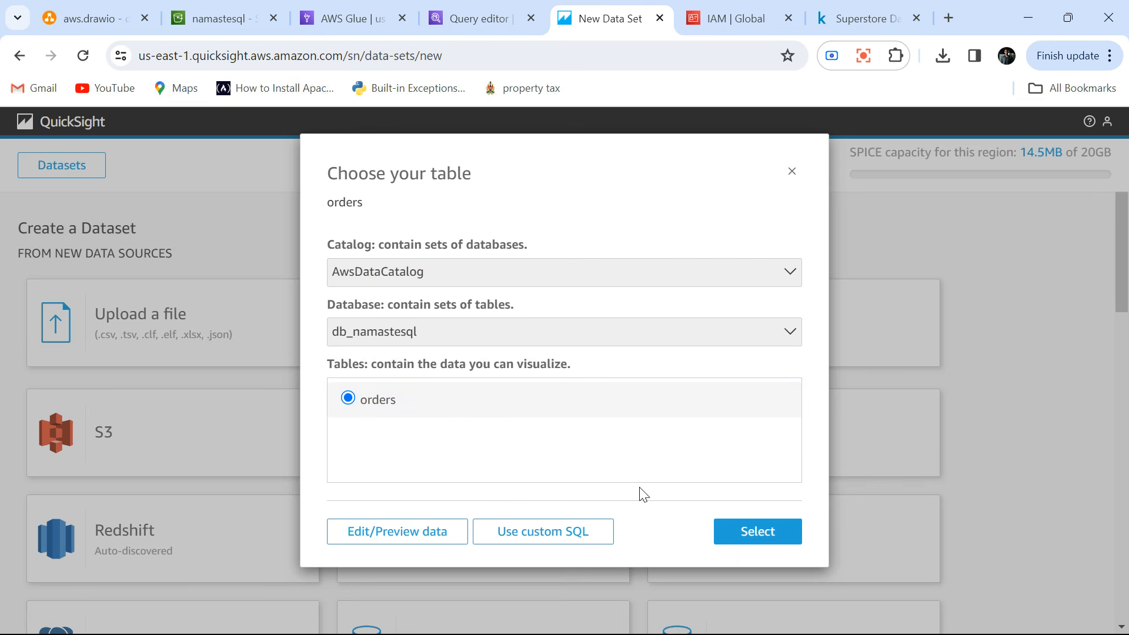
{"action": "left_click", "coordinate": [757, 532]}
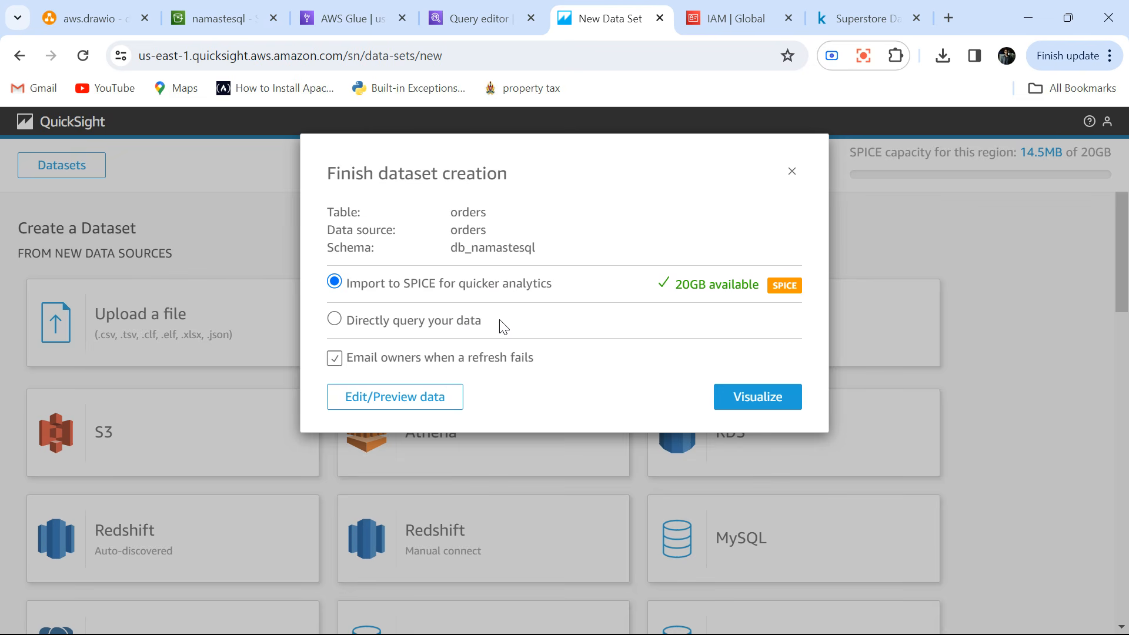
Finish the orders dataset with import to SPICE for quicker analytics and visualize it.
{"action": "left_click", "coordinate": [333, 320]}
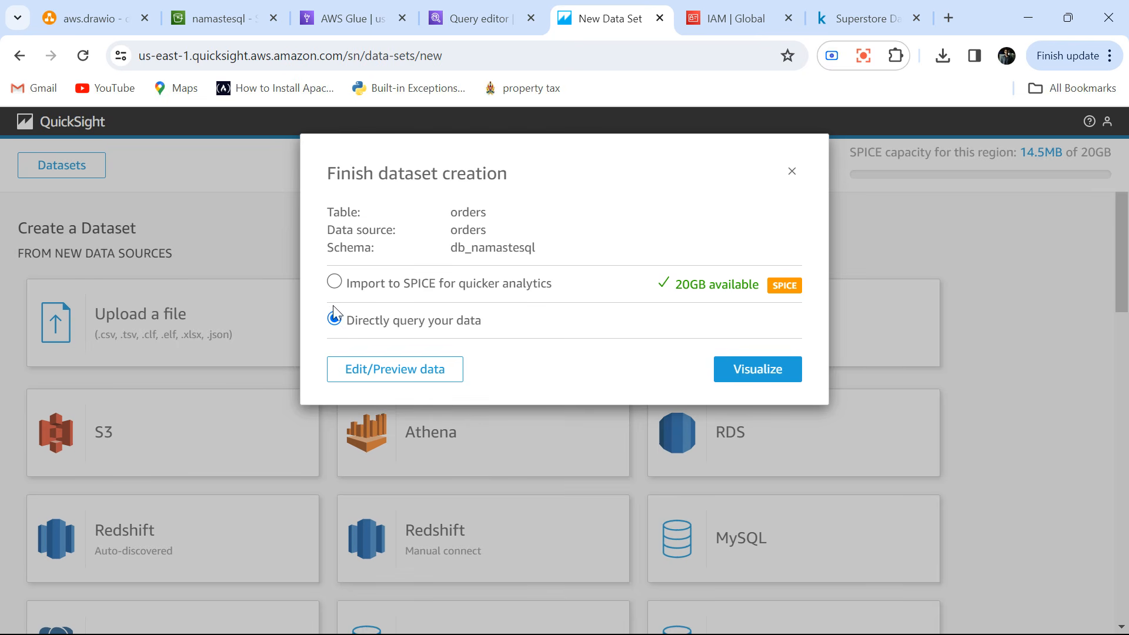
{"action": "left_click", "coordinate": [334, 283]}
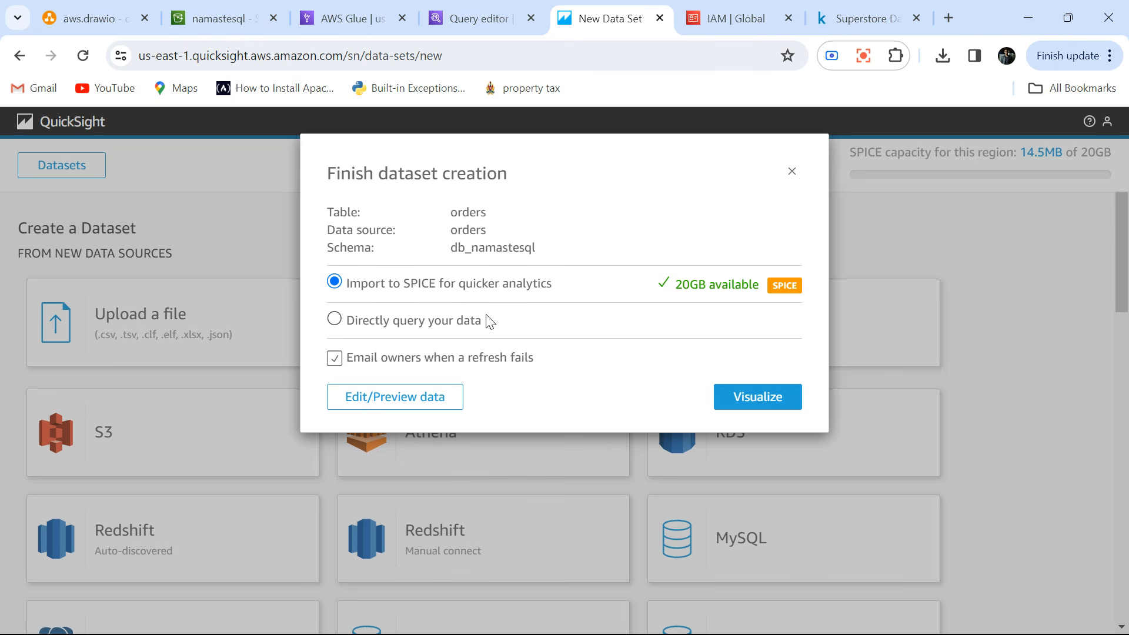
{"action": "left_click", "coordinate": [748, 398]}
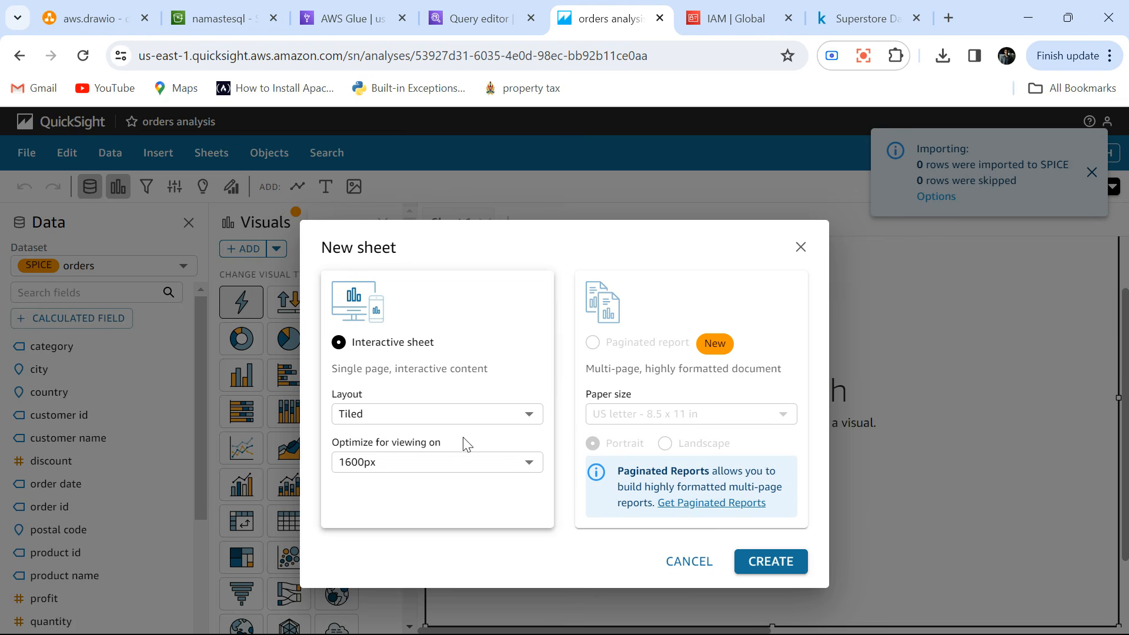
Create an interactive sheet with the Tiled layout optimized for 1600px and dismiss the tips on building visuals.
{"action": "left_click", "coordinate": [777, 561]}
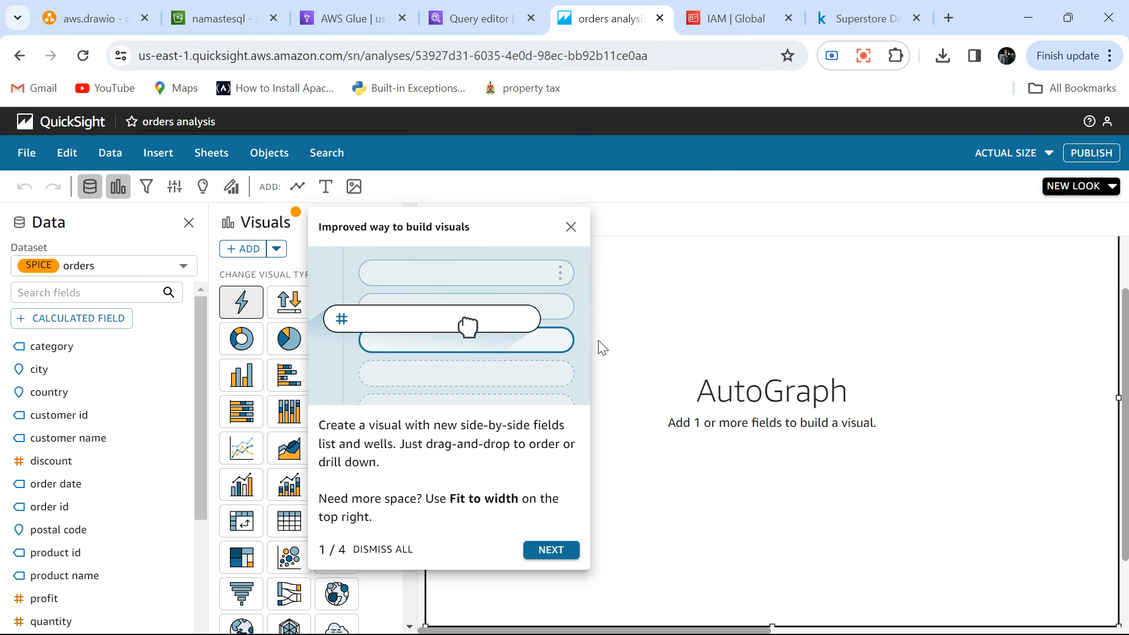
{"action": "right_click", "coordinate": [569, 230]}
{"action": "key", "text": "Escape"}
{"action": "left_click", "coordinate": [569, 228]}
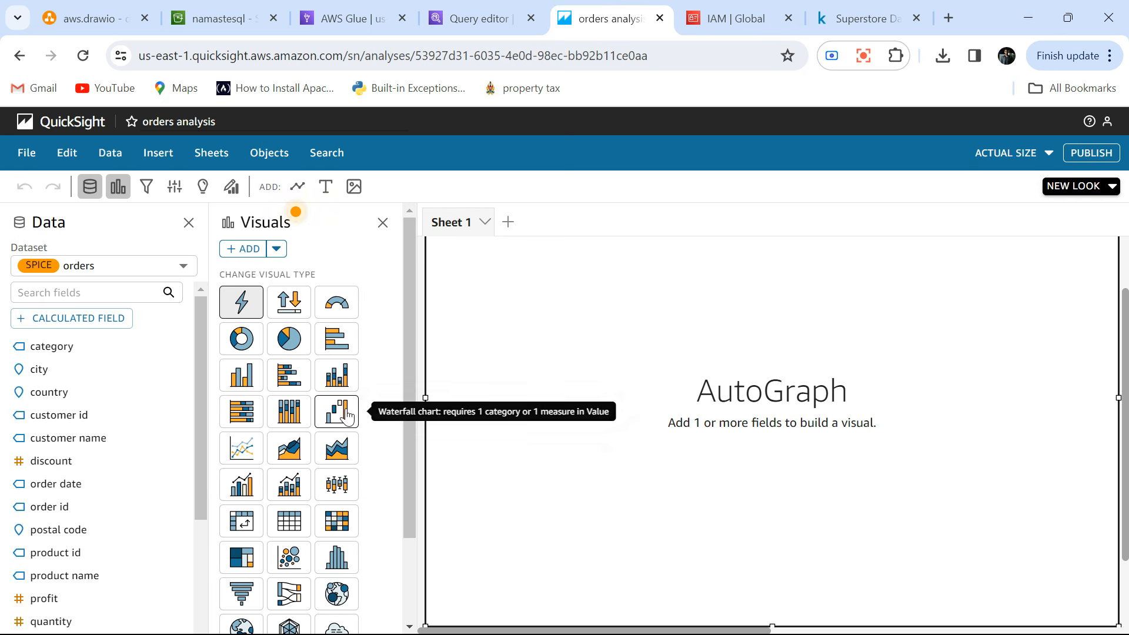
Change the sheet's AutoGraph visual to a horizontal bar chart and close its properties.
{"action": "scroll", "coordinate": [346, 413], "scroll_direction": "down", "scroll_amount": 2}
{"action": "scroll", "coordinate": [338, 412], "scroll_direction": "up", "scroll_amount": 2}
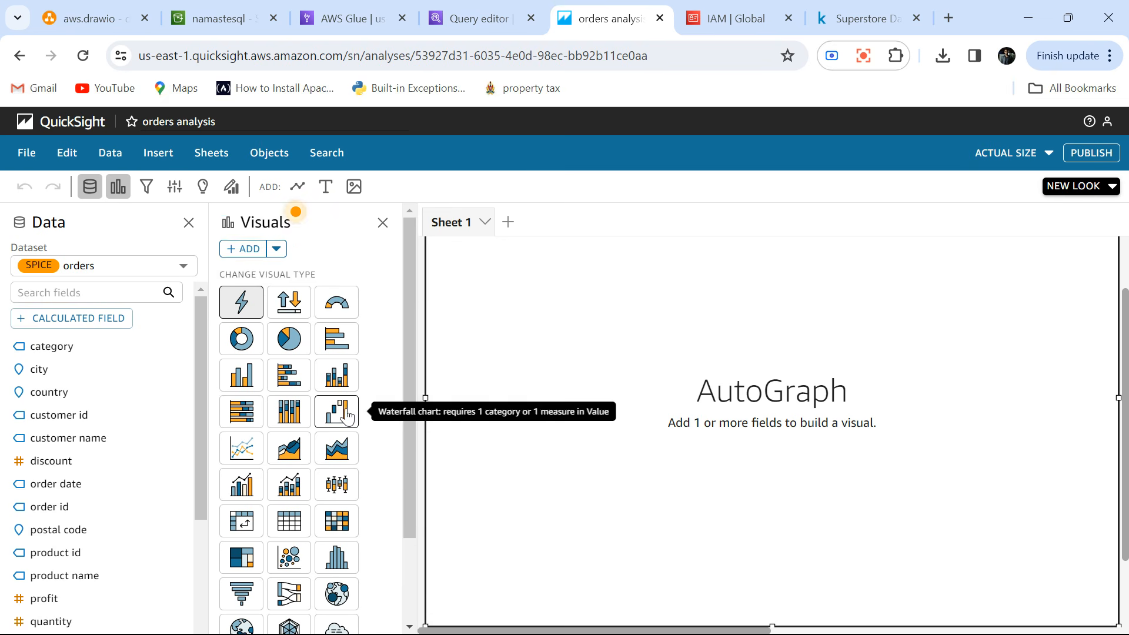
{"action": "scroll", "coordinate": [336, 411], "scroll_direction": "down", "scroll_amount": 3}
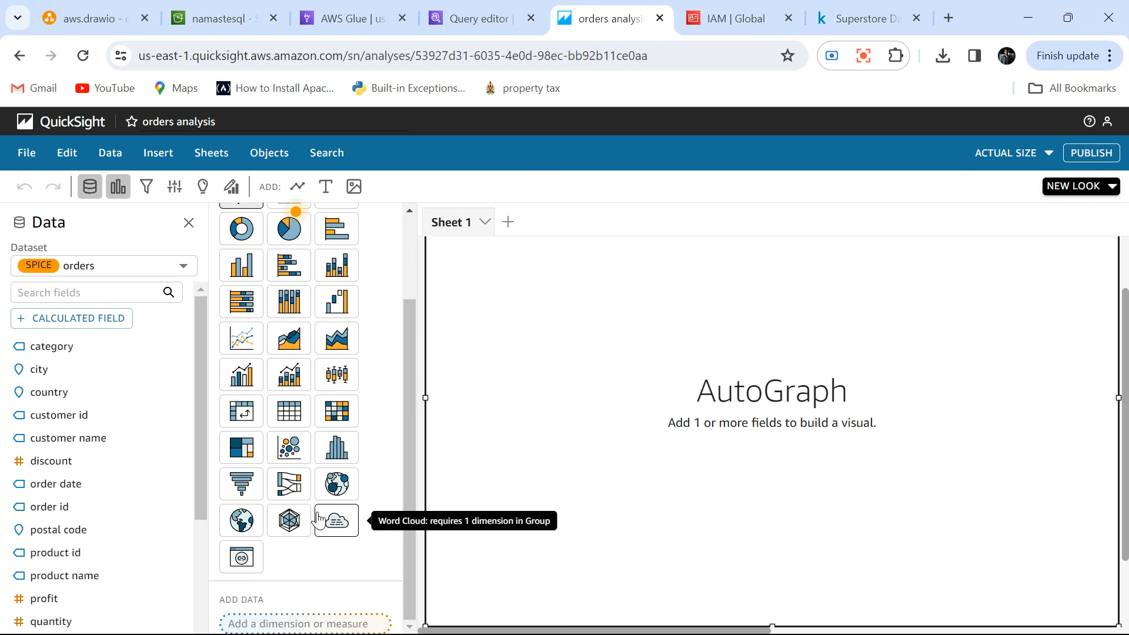
{"action": "left_click_drag", "start_coordinate": [1126, 351], "coordinate": [1125, 445]}
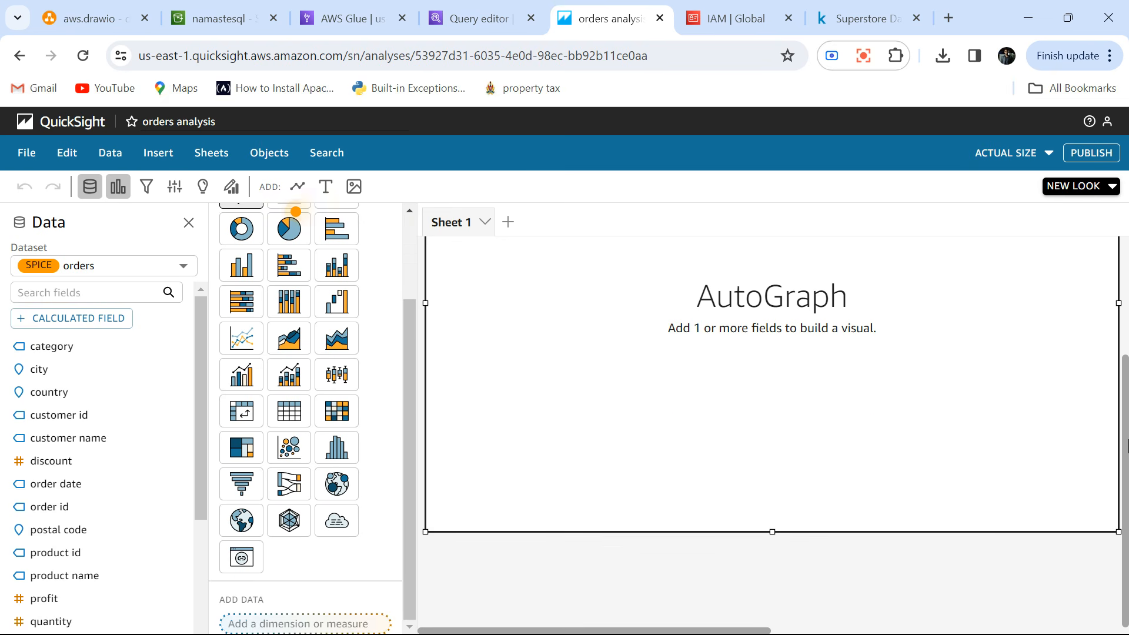
{"action": "scroll", "coordinate": [294, 379], "scroll_direction": "up", "scroll_amount": 2}
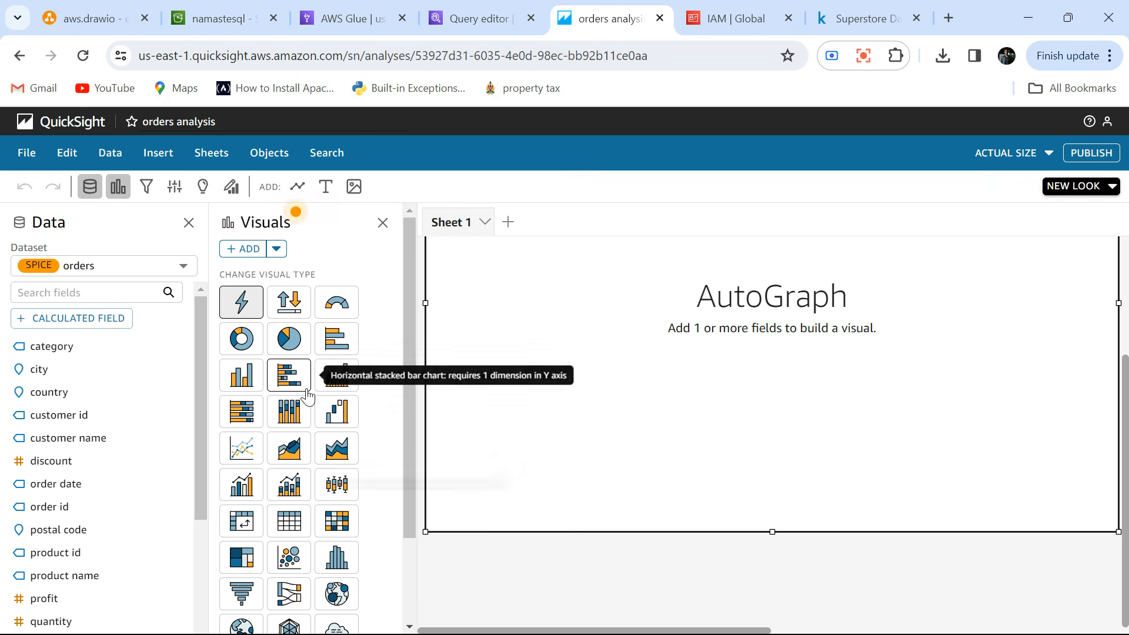
{"action": "left_click", "coordinate": [336, 339]}
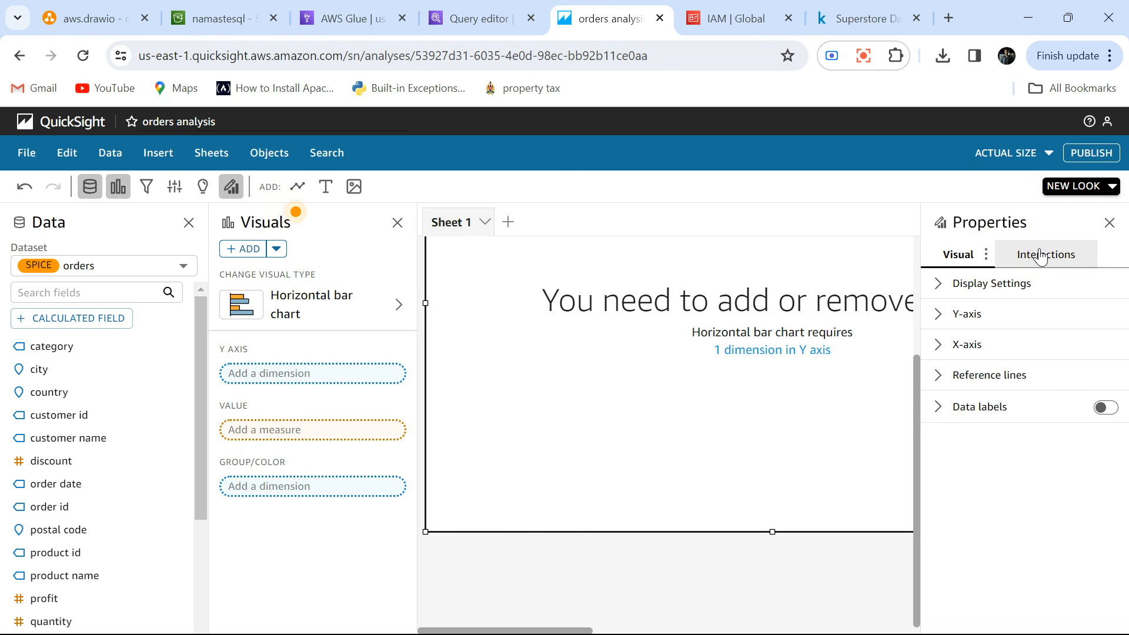
{"action": "left_click", "coordinate": [1109, 223]}
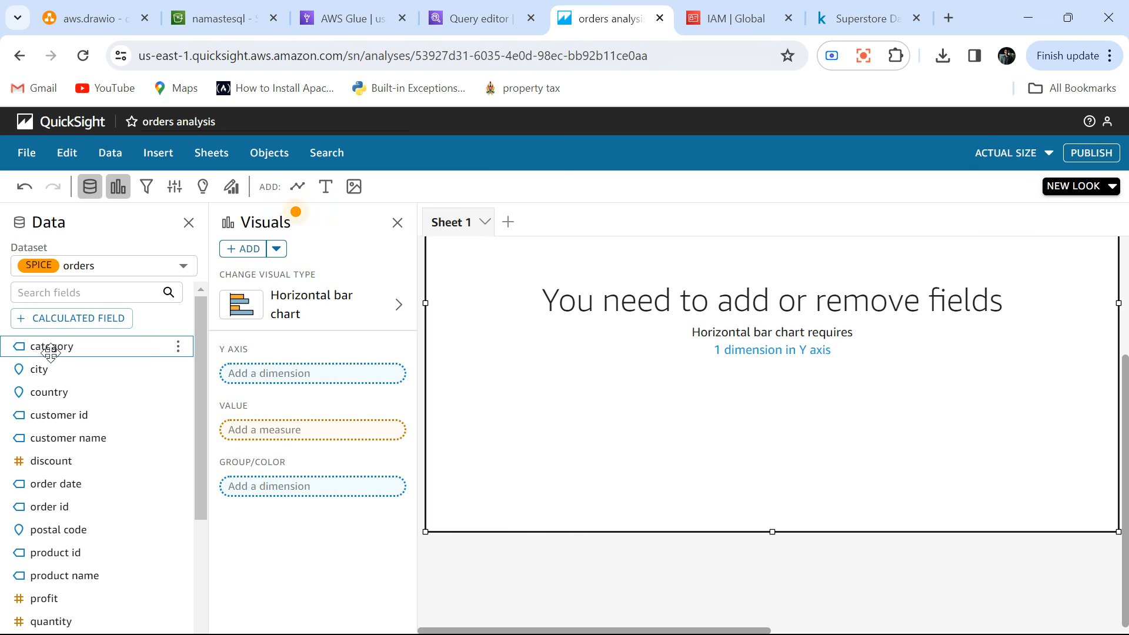
Put category on the bar chart's Y axis and try to add sales as its value.
{"action": "left_click_drag", "start_coordinate": [50, 352], "coordinate": [284, 390]}
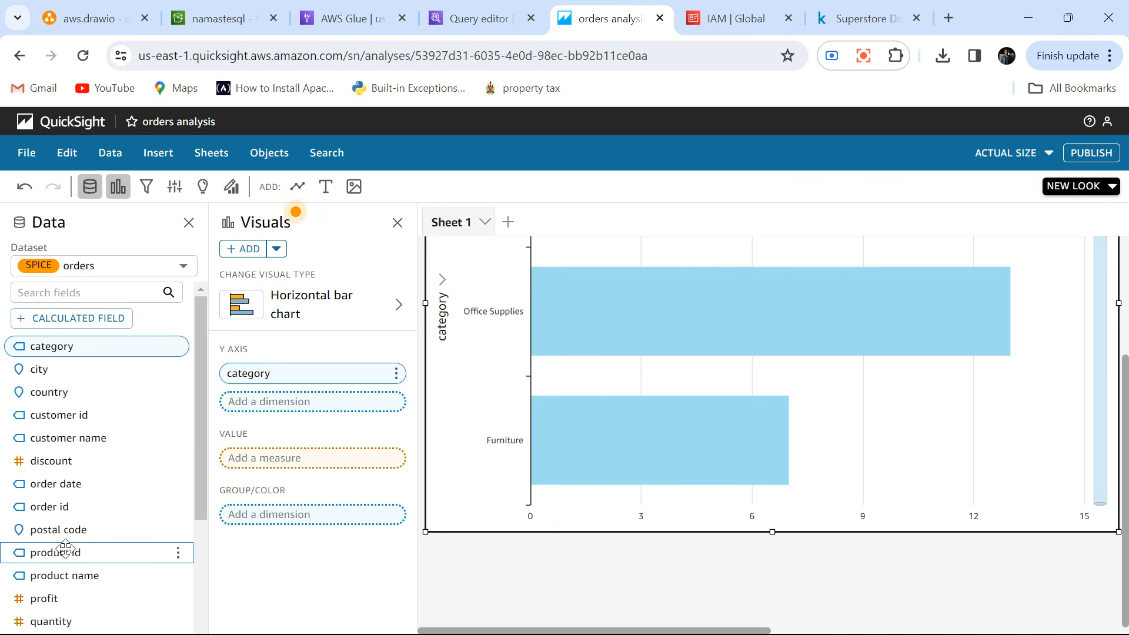
{"action": "scroll", "coordinate": [65, 549], "scroll_direction": "down", "scroll_amount": 3}
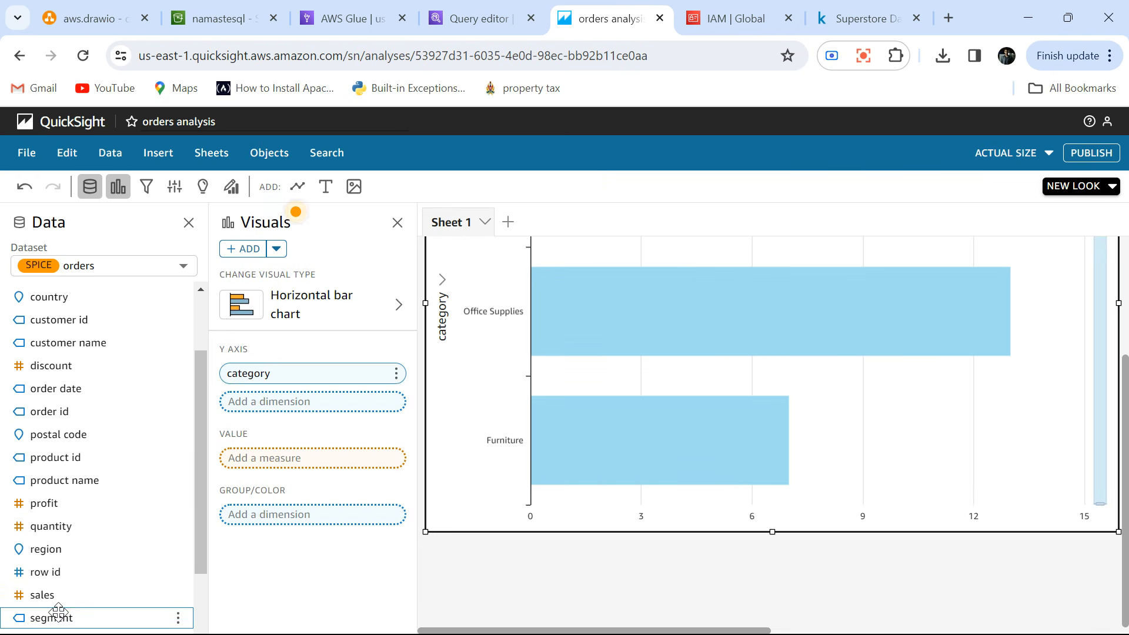
{"action": "left_click_drag", "start_coordinate": [52, 597], "coordinate": [274, 462]}
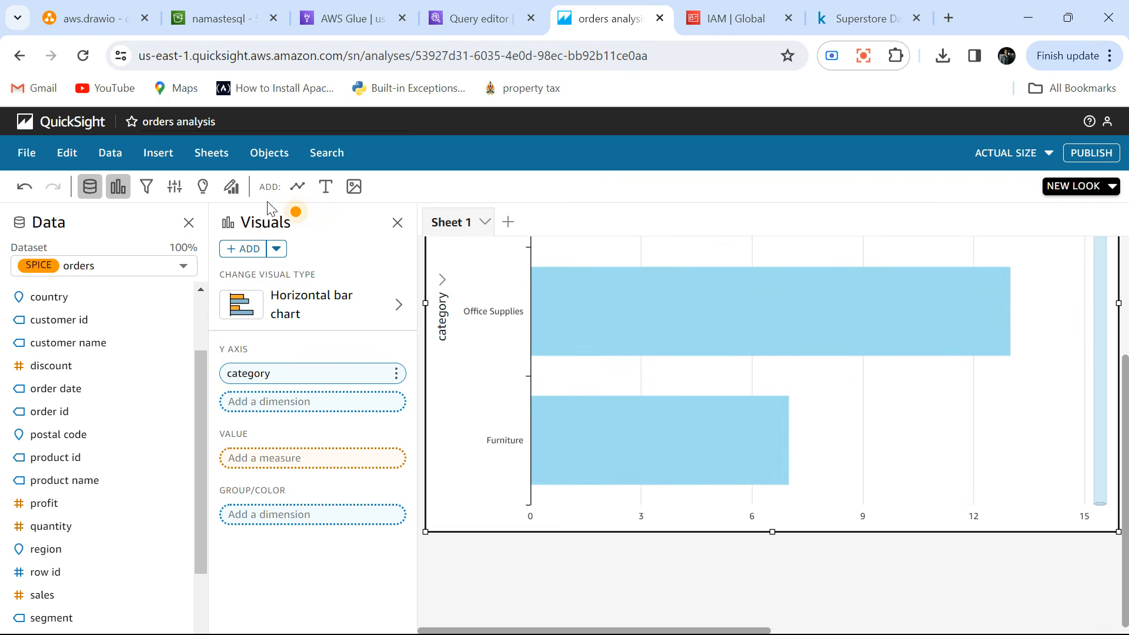
Check the autosave setting of the orders analysis and return to the list of analyses.
{"action": "left_click", "coordinate": [29, 154]}
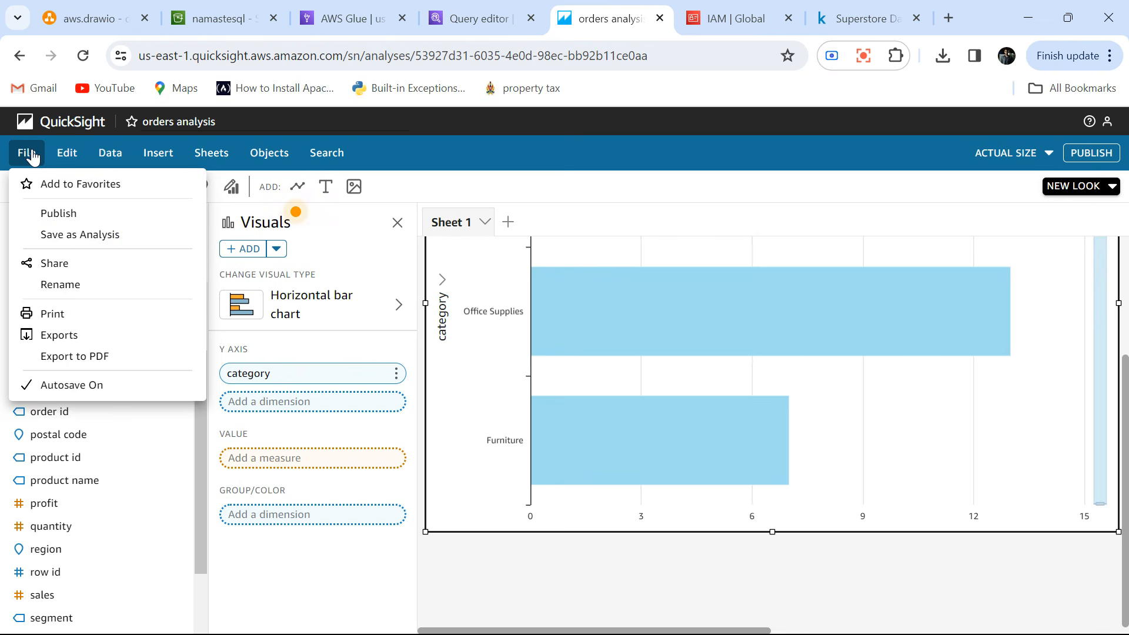
{"action": "left_click", "coordinate": [29, 154]}
{"action": "left_click", "coordinate": [29, 154]}
{"action": "left_click", "coordinate": [28, 154]}
{"action": "left_click", "coordinate": [28, 154]}
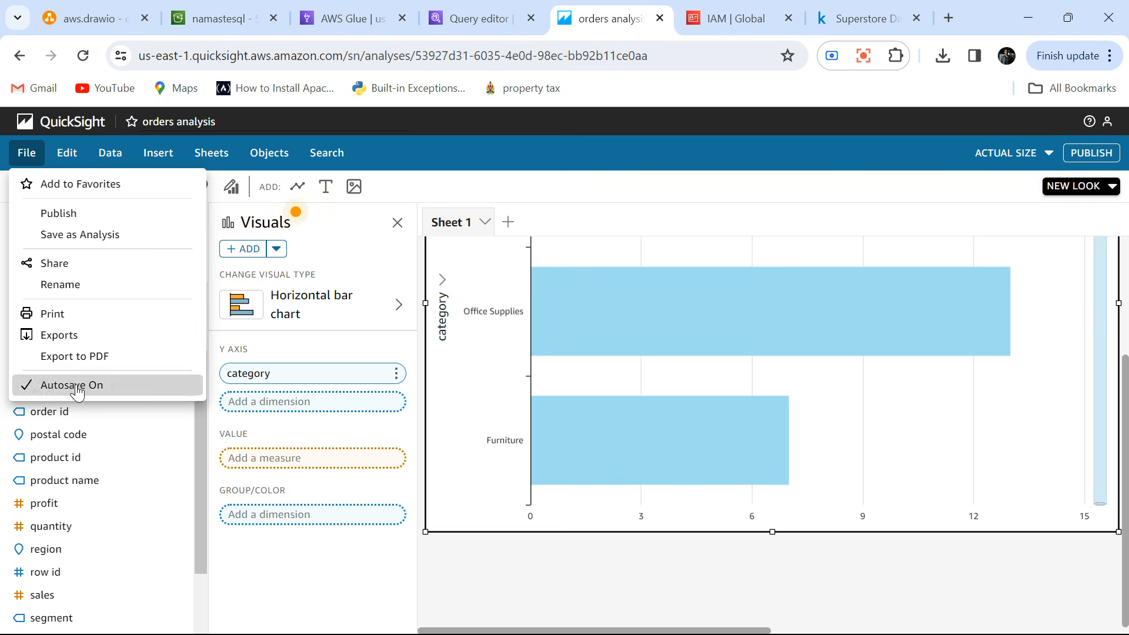
{"action": "left_click", "coordinate": [49, 131]}
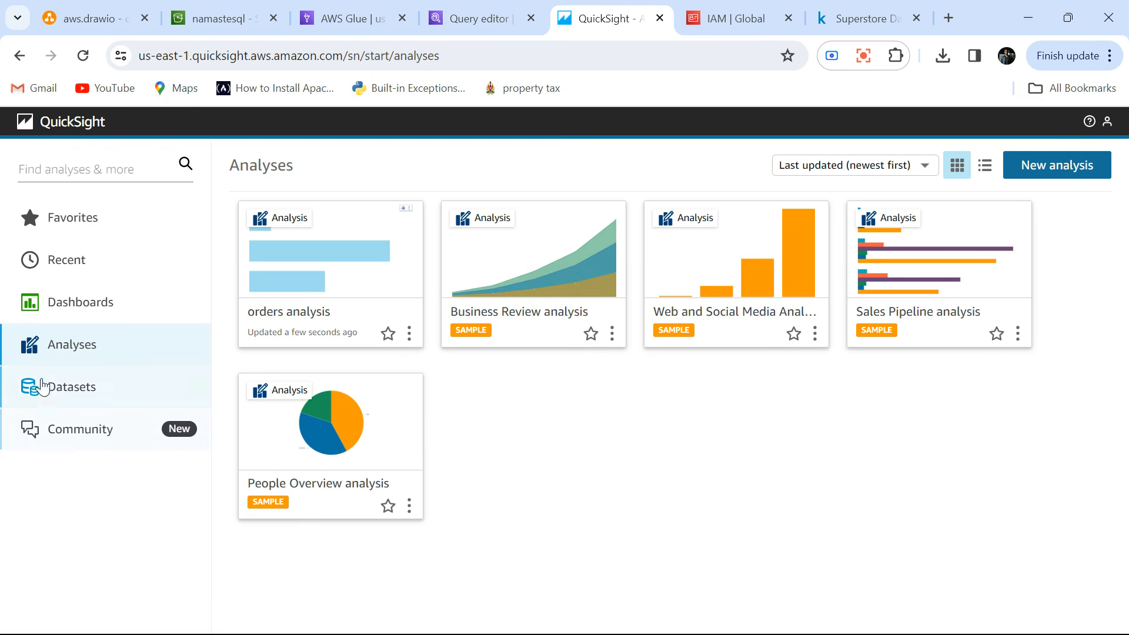
View the account info of the QuickSight account.
{"action": "left_click", "coordinate": [1111, 125]}
{"action": "mouse_move", "coordinate": [1023, 231]}
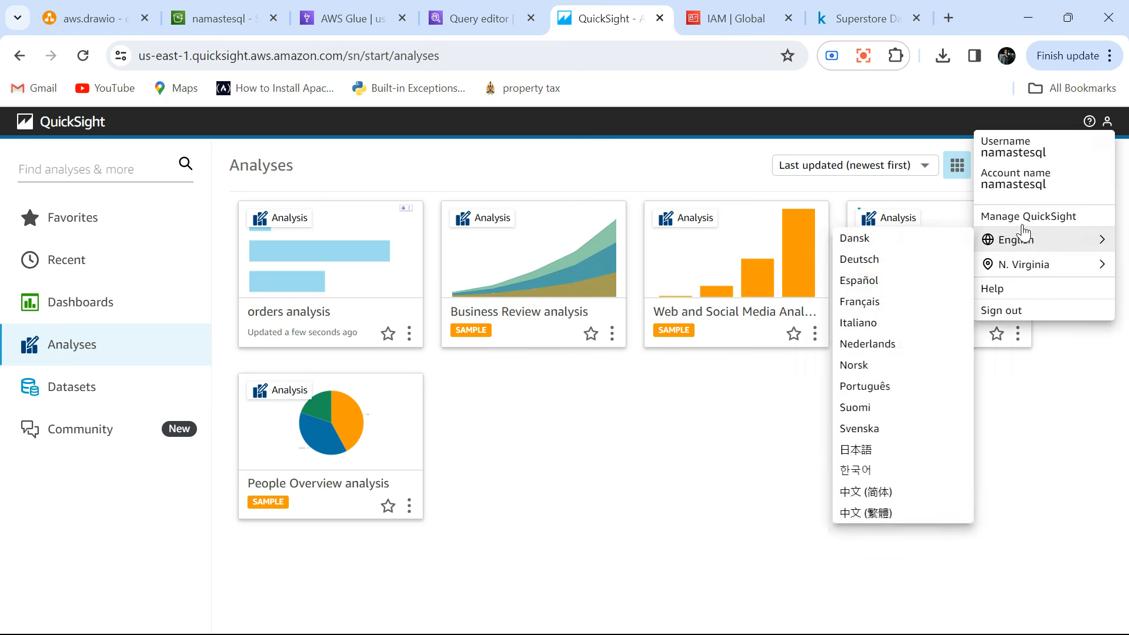
{"action": "left_click", "coordinate": [1012, 187]}
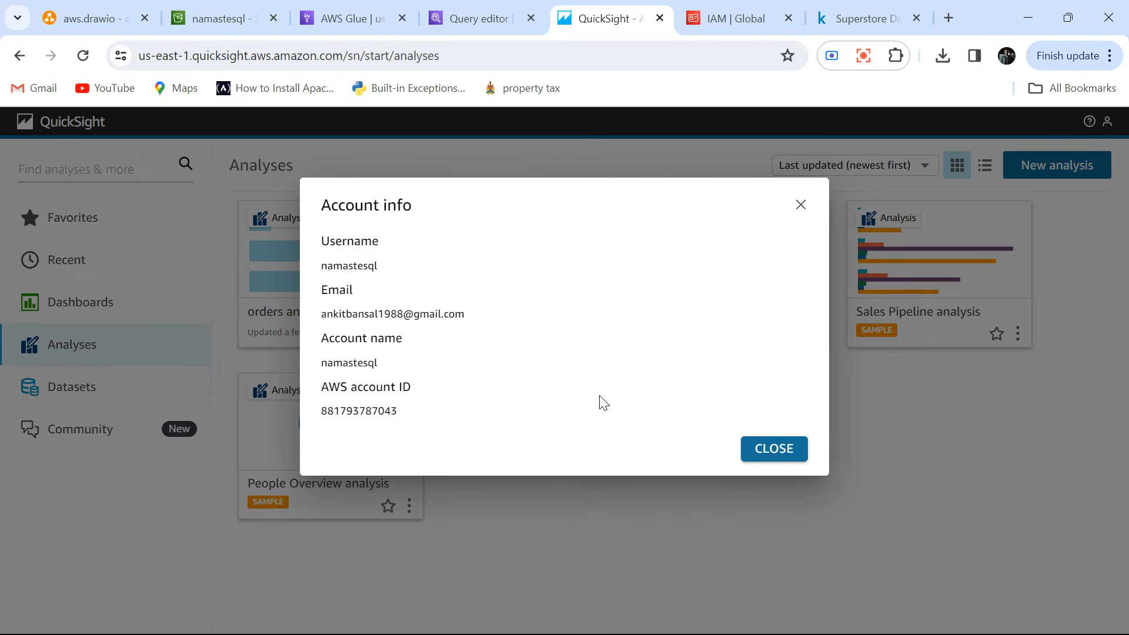
{"action": "right_click", "coordinate": [768, 452]}
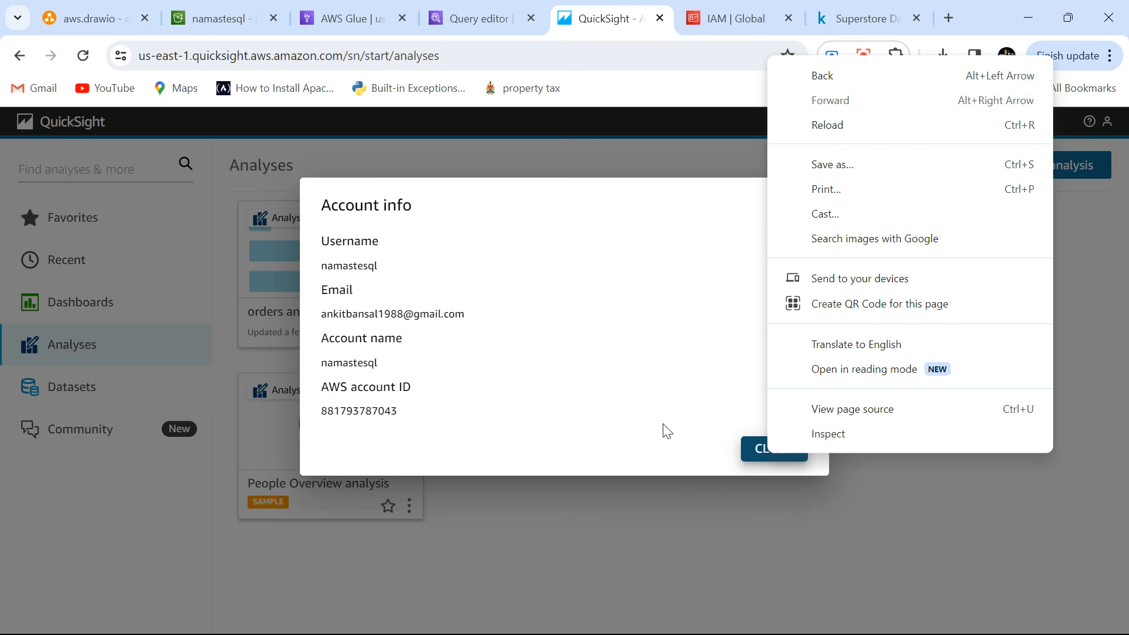
Close the account info, open the QuickSight management pages, and review the users, account settings and subscriptions.
{"action": "left_click", "coordinate": [725, 509]}
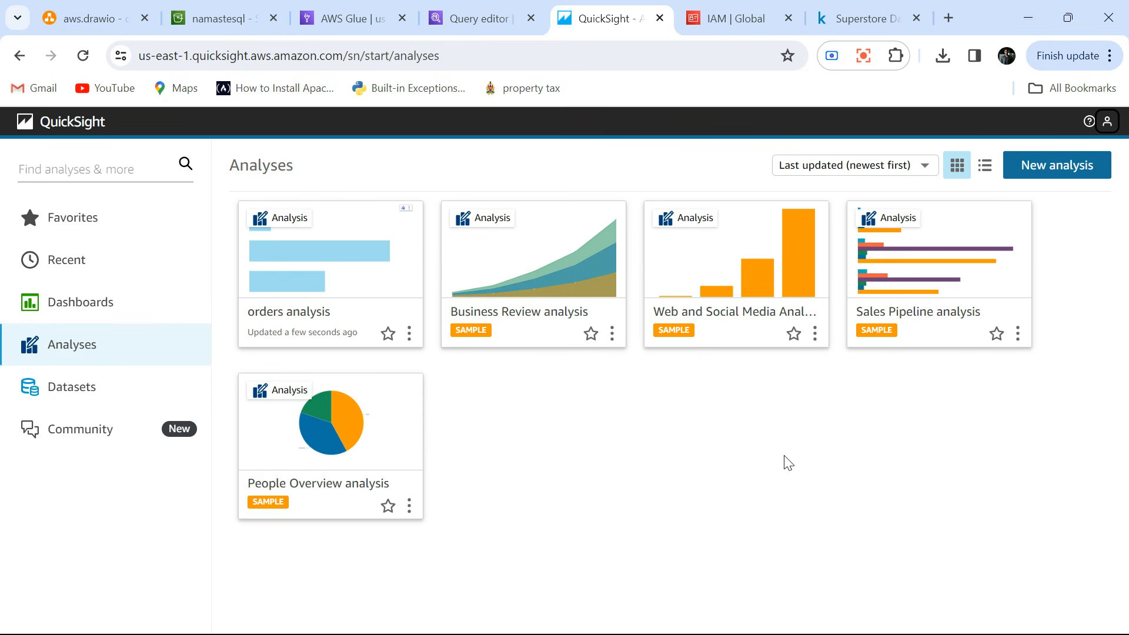
{"action": "right_click", "coordinate": [1105, 129]}
{"action": "left_click", "coordinate": [1107, 127]}
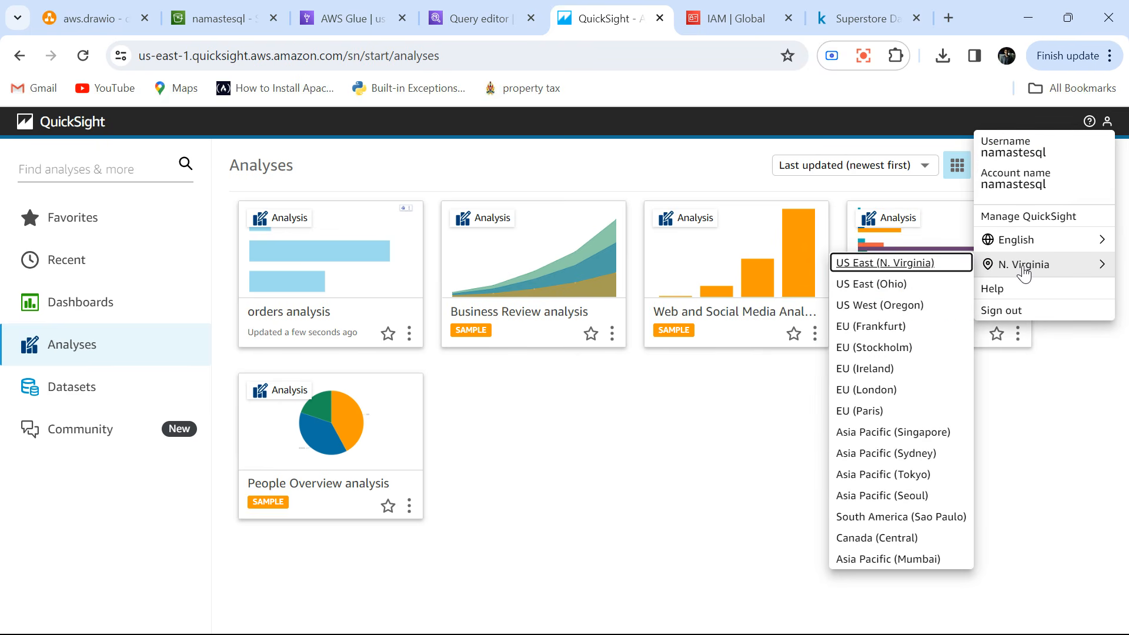
{"action": "left_click", "coordinate": [1027, 218]}
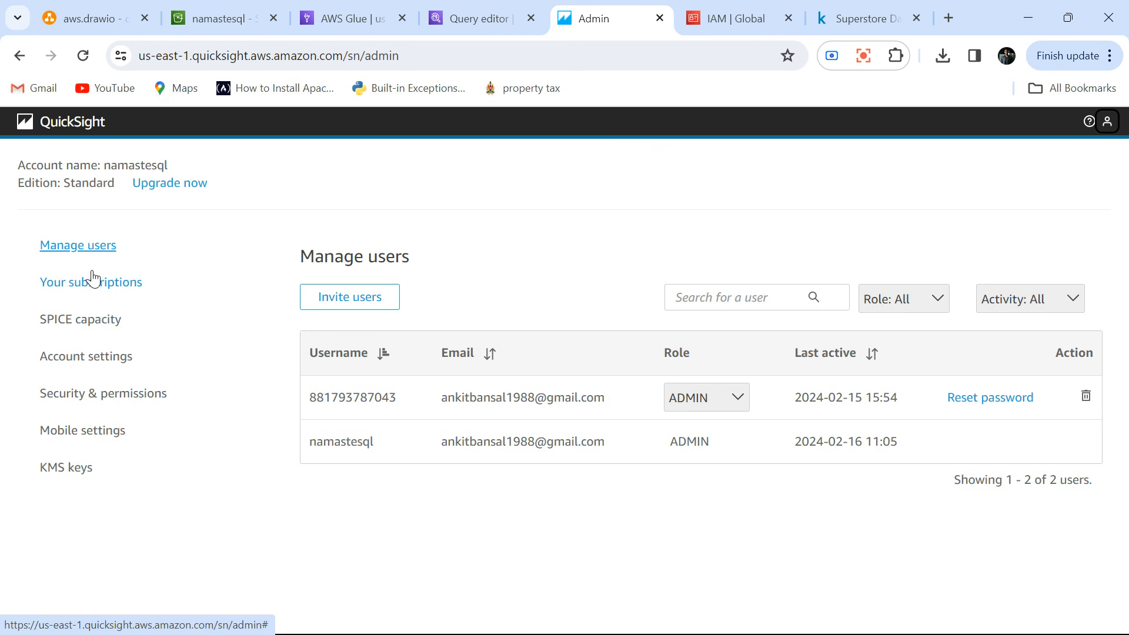
{"action": "left_click", "coordinate": [86, 361]}
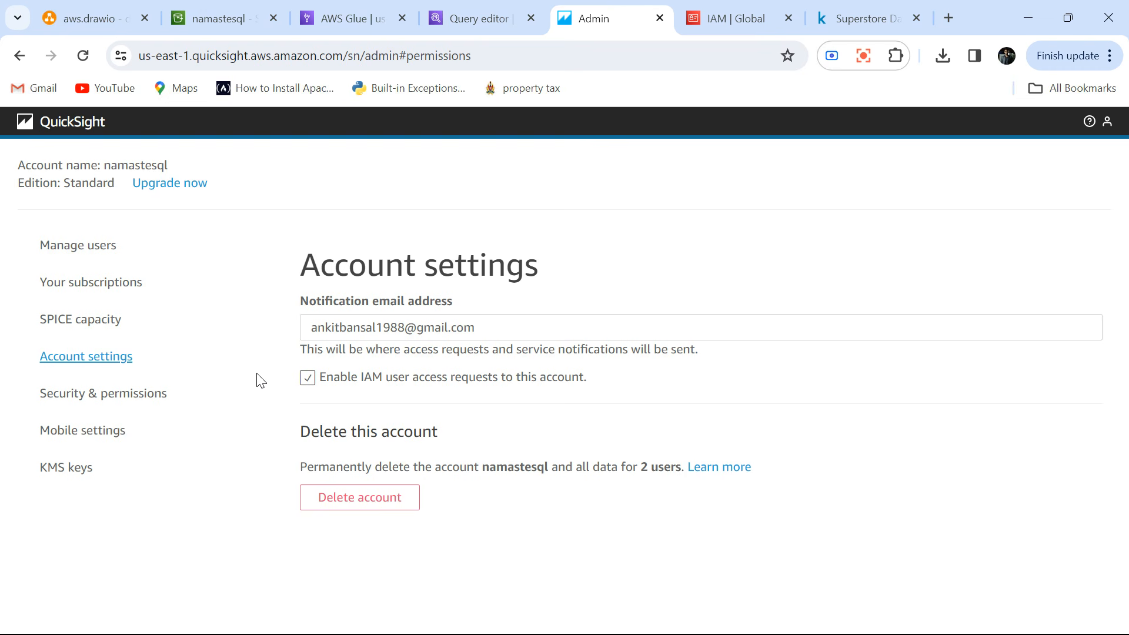
{"action": "left_click", "coordinate": [85, 285]}
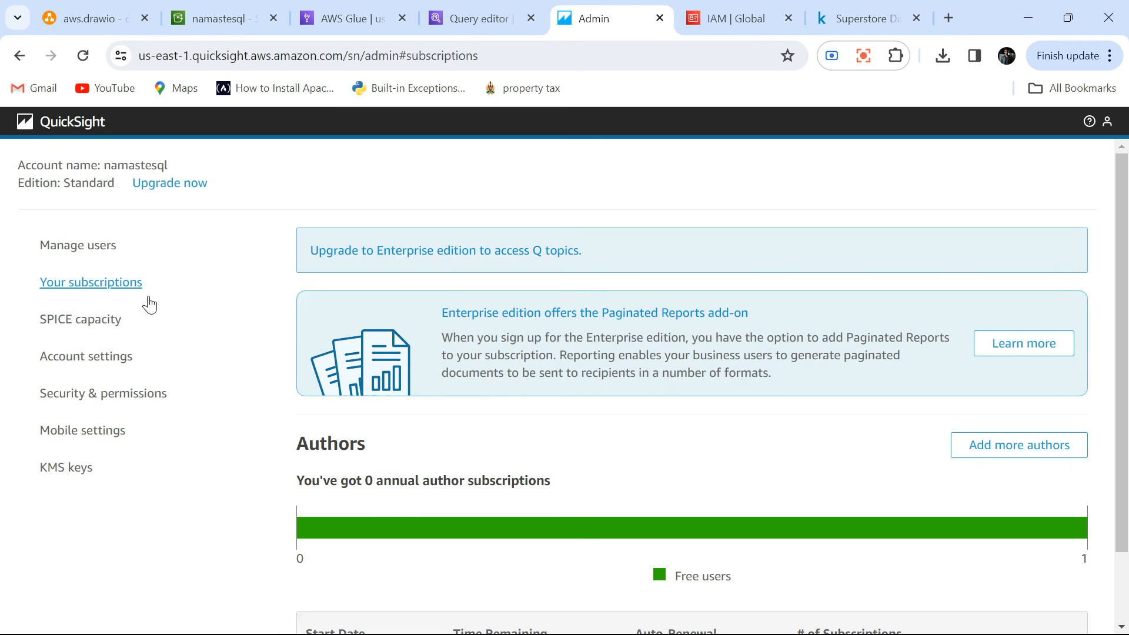
In the security and permissions settings, open QuickSight's access to AWS services and confirm the existing S3 bucket selection, including namastesql.
{"action": "left_click", "coordinate": [96, 395]}
{"action": "scroll", "coordinate": [224, 416], "scroll_direction": "down", "scroll_amount": 2}
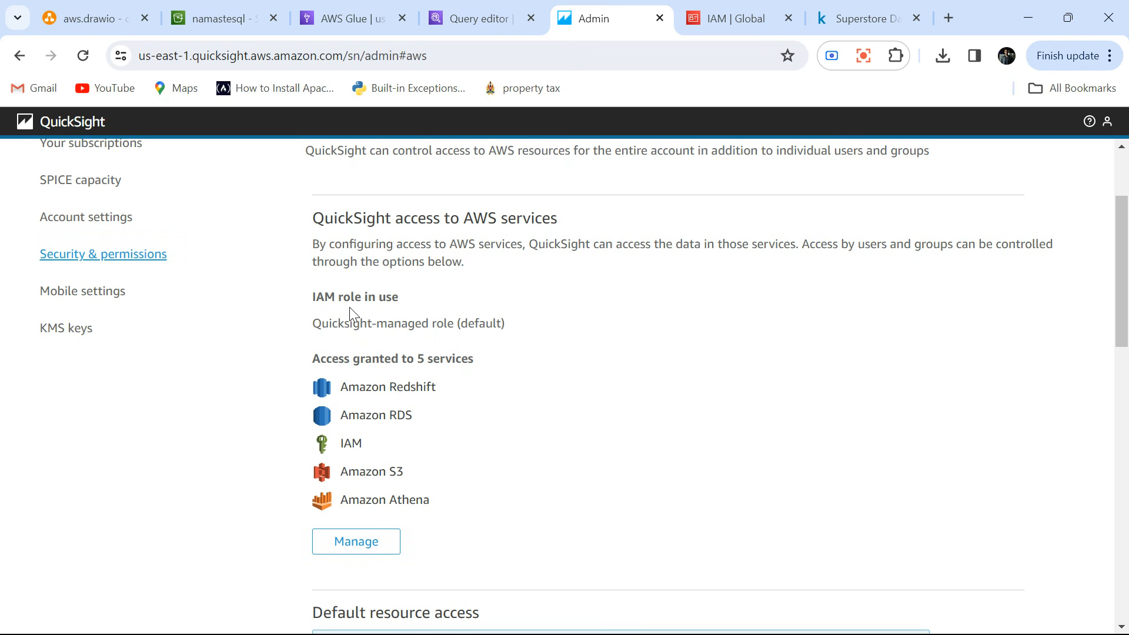
{"action": "left_click", "coordinate": [374, 544]}
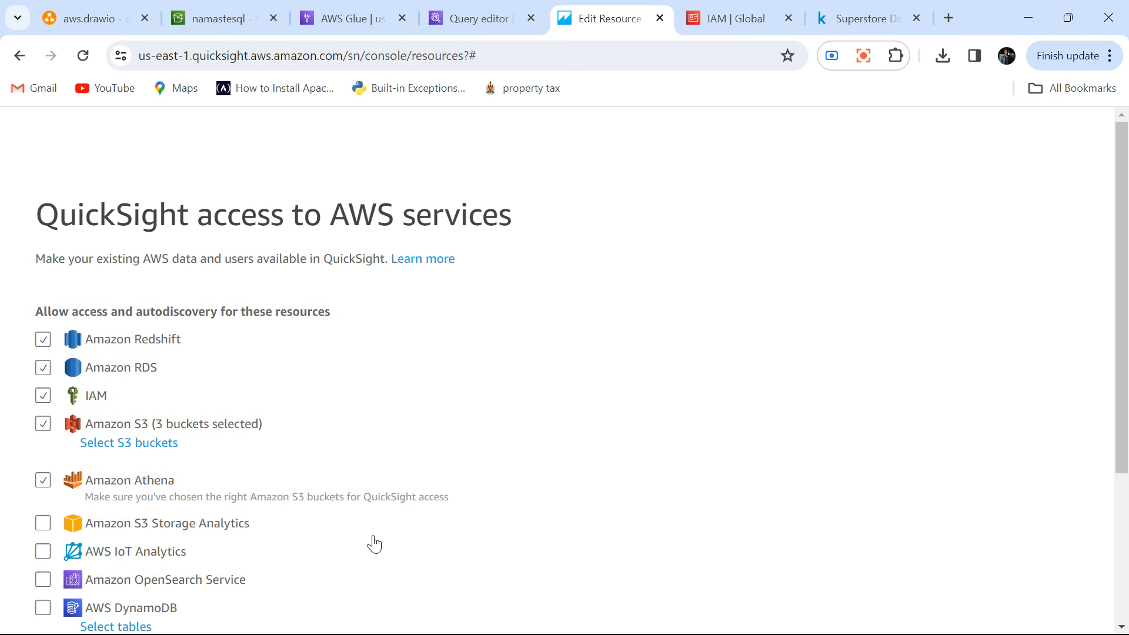
{"action": "scroll", "coordinate": [373, 543], "scroll_direction": "down", "scroll_amount": 2}
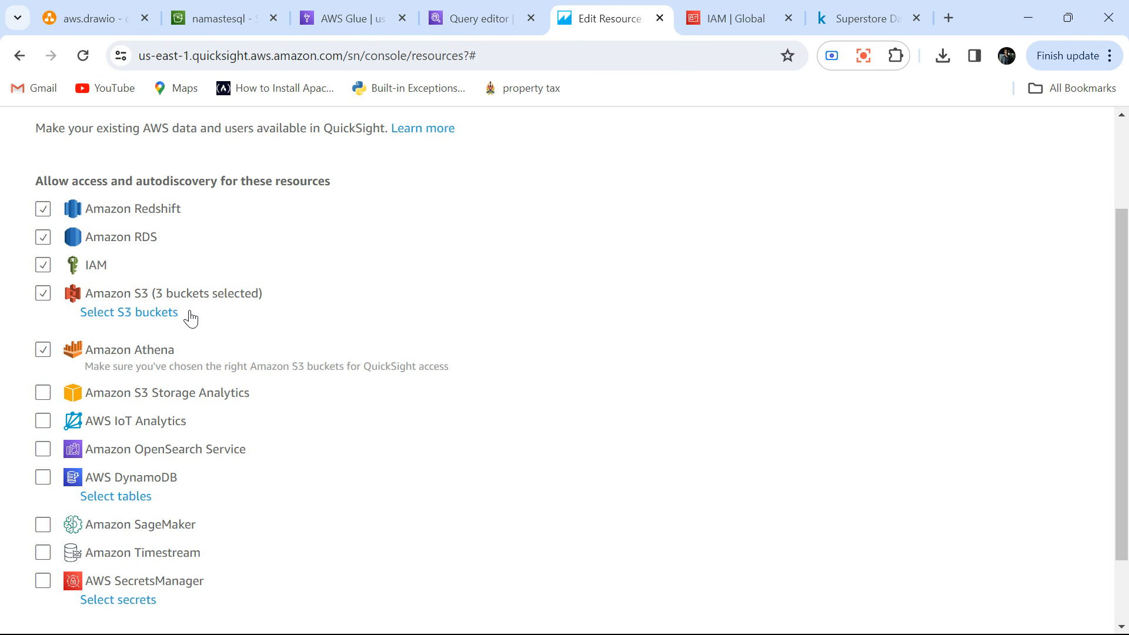
{"action": "left_click", "coordinate": [159, 313]}
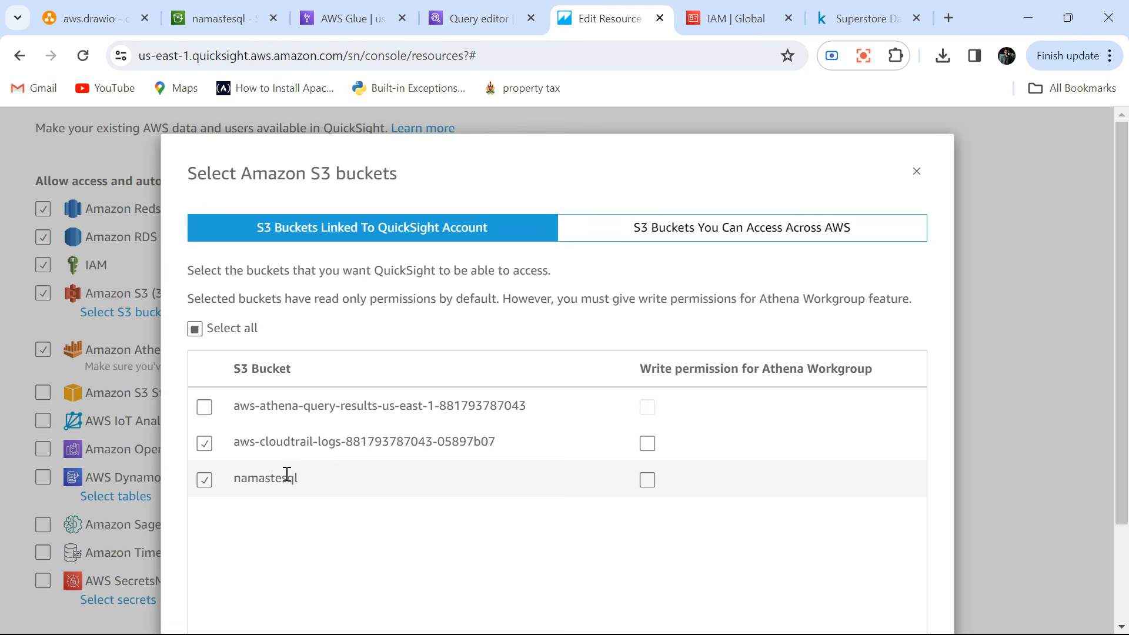
{"action": "scroll", "coordinate": [272, 525], "scroll_direction": "down", "scroll_amount": 2}
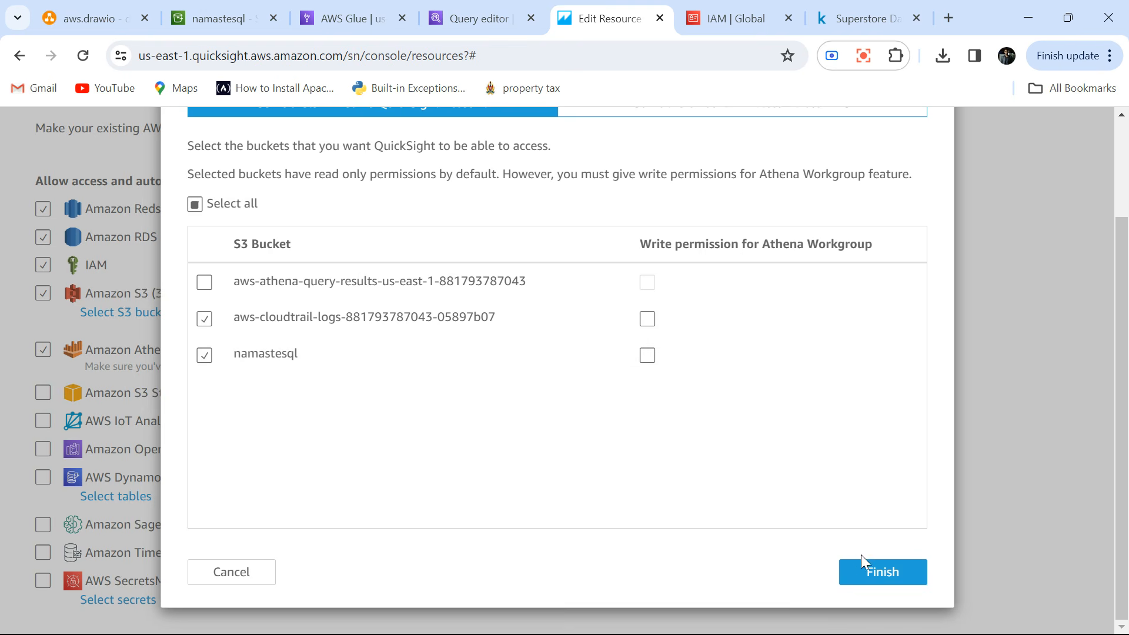
{"action": "left_click", "coordinate": [873, 568]}
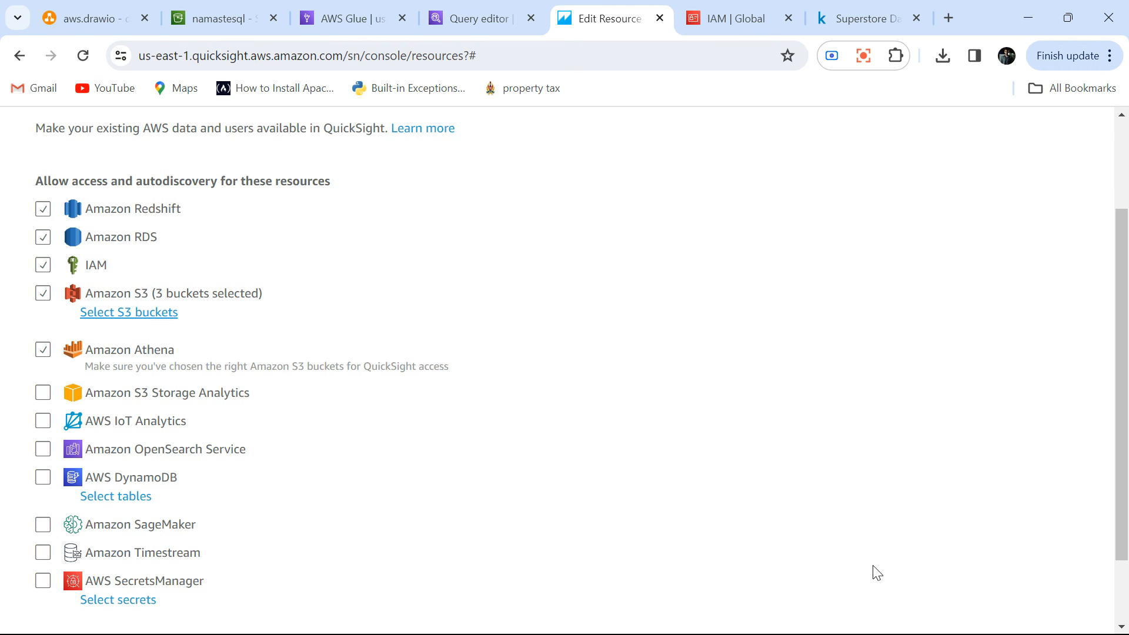
Check the list of allowed AWS resources and save QuickSight's access settings.
{"action": "scroll", "coordinate": [876, 573], "scroll_direction": "up", "scroll_amount": 2}
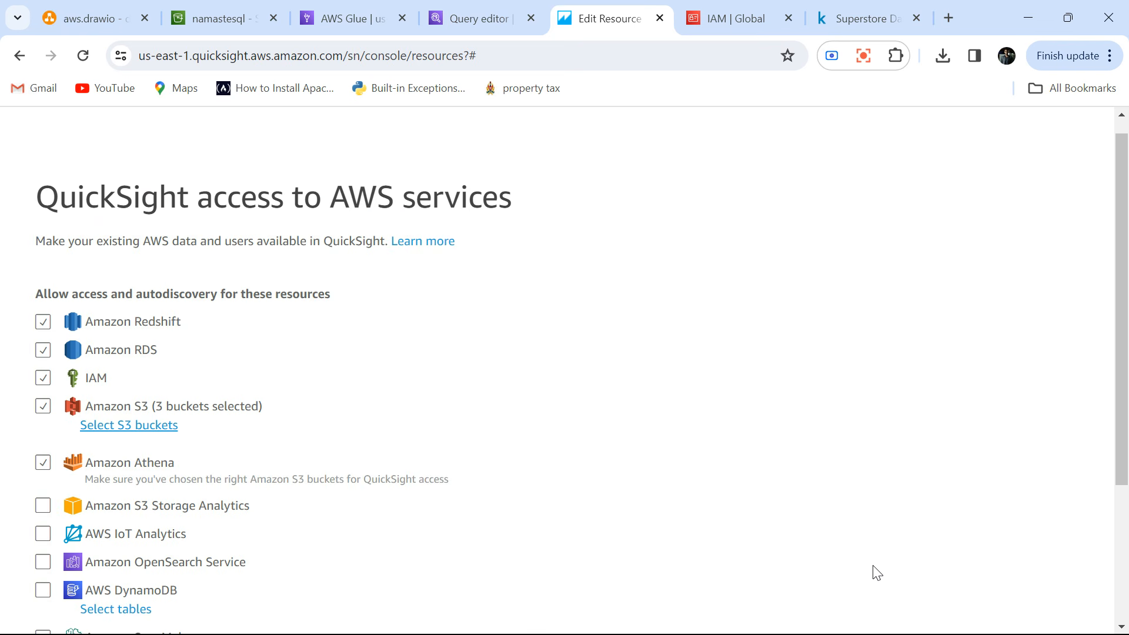
{"action": "scroll", "coordinate": [877, 573], "scroll_direction": "up", "scroll_amount": 1}
{"action": "scroll", "coordinate": [758, 506], "scroll_direction": "down", "scroll_amount": 4}
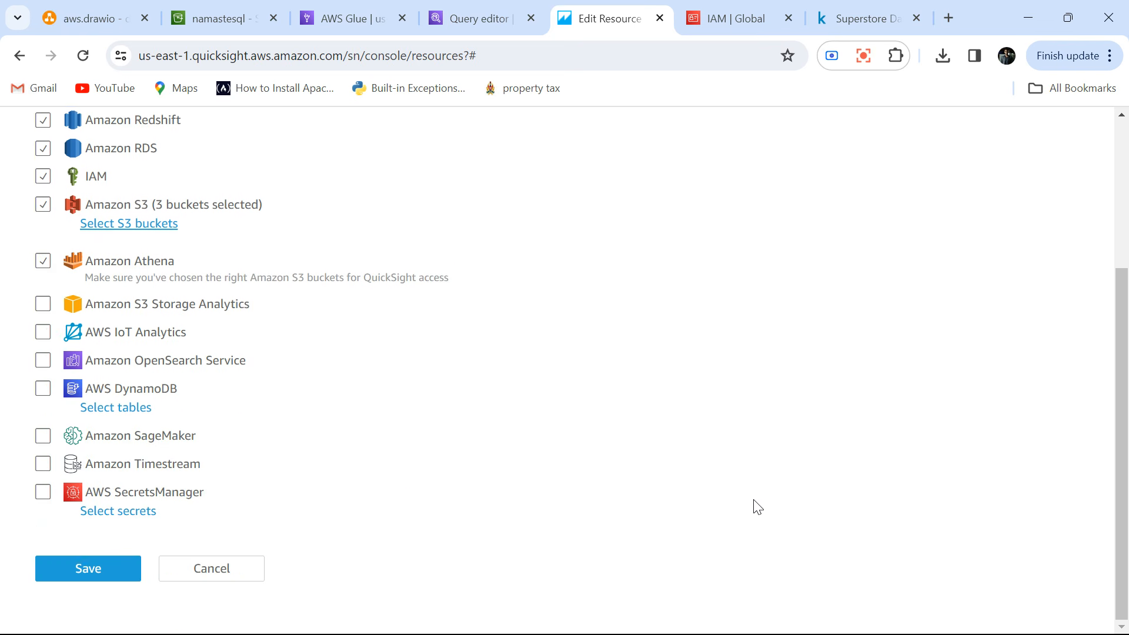
{"action": "left_click", "coordinate": [95, 569]}
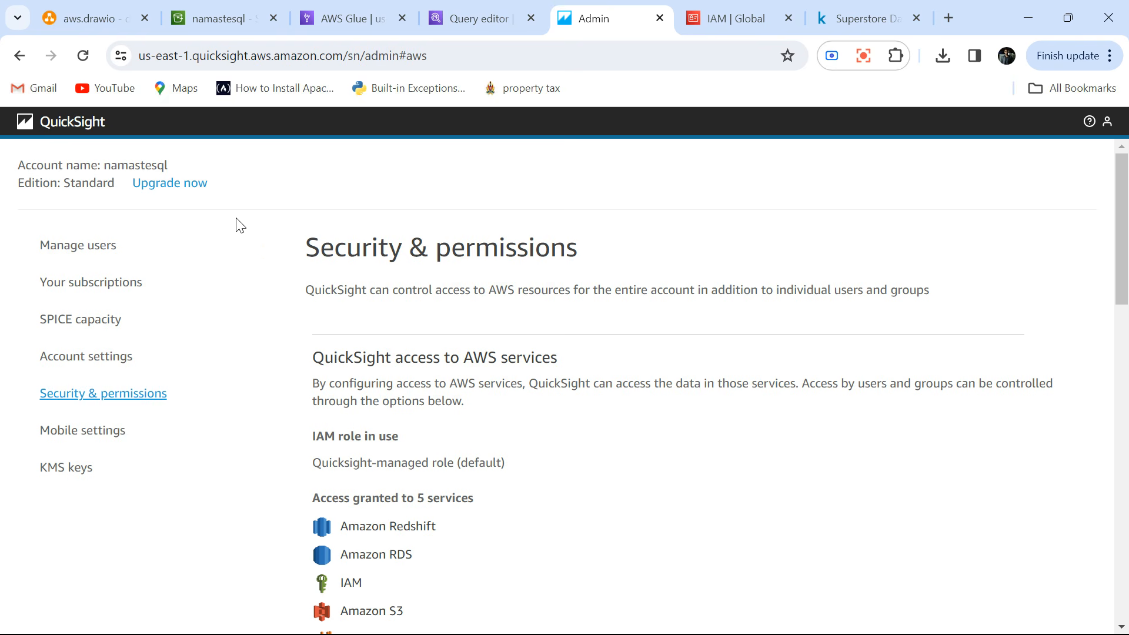
Return to the list of analyses, reopen the orders analysis, and dismiss the tip to view the category bar chart.
{"action": "left_click", "coordinate": [64, 121]}
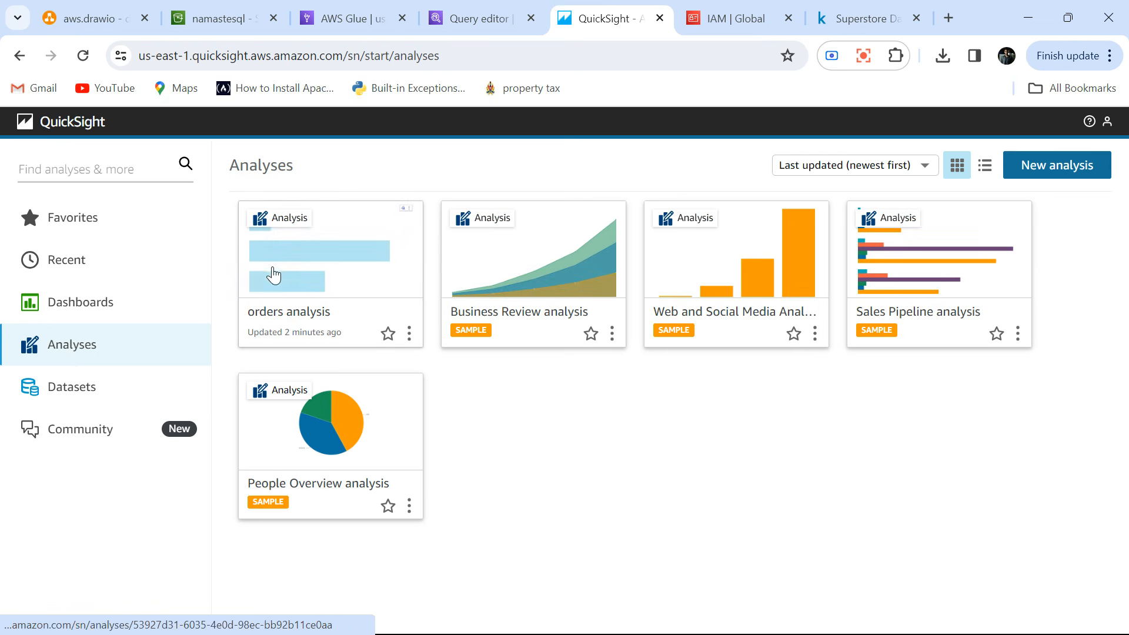
{"action": "left_click", "coordinate": [309, 268]}
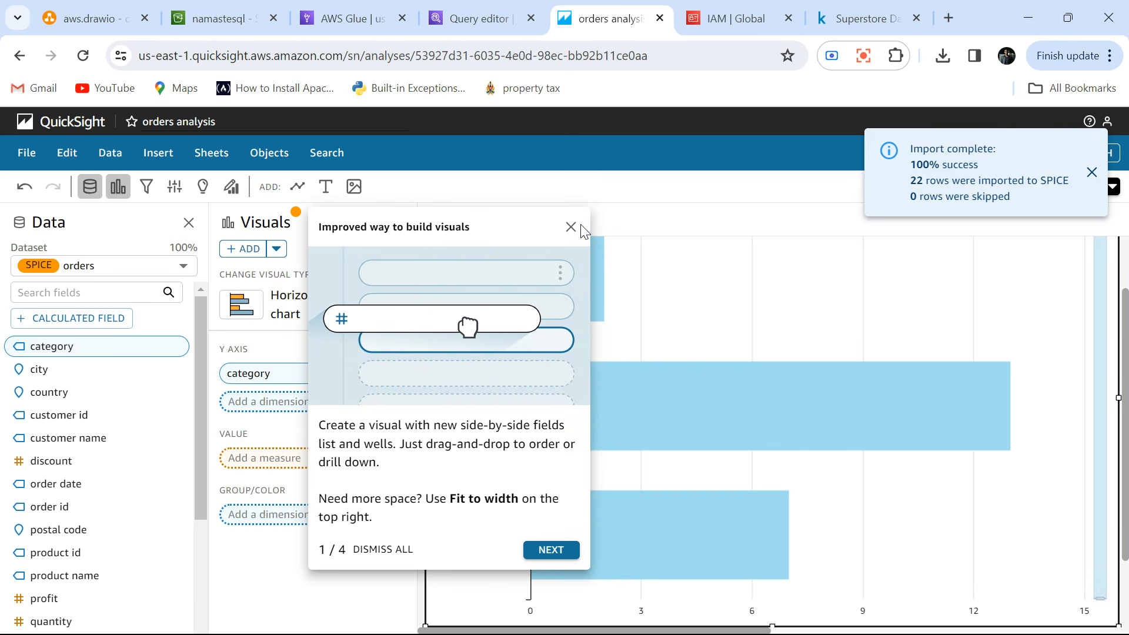
{"action": "left_click", "coordinate": [573, 230]}
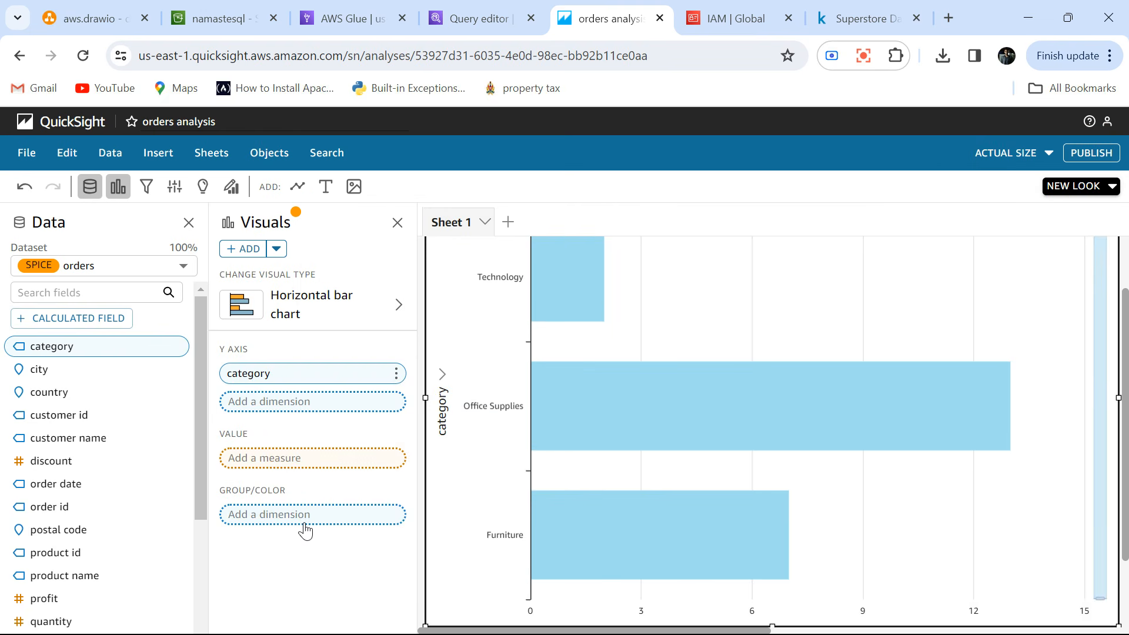
{"action": "scroll", "coordinate": [805, 294], "scroll_direction": "up", "scroll_amount": 2}
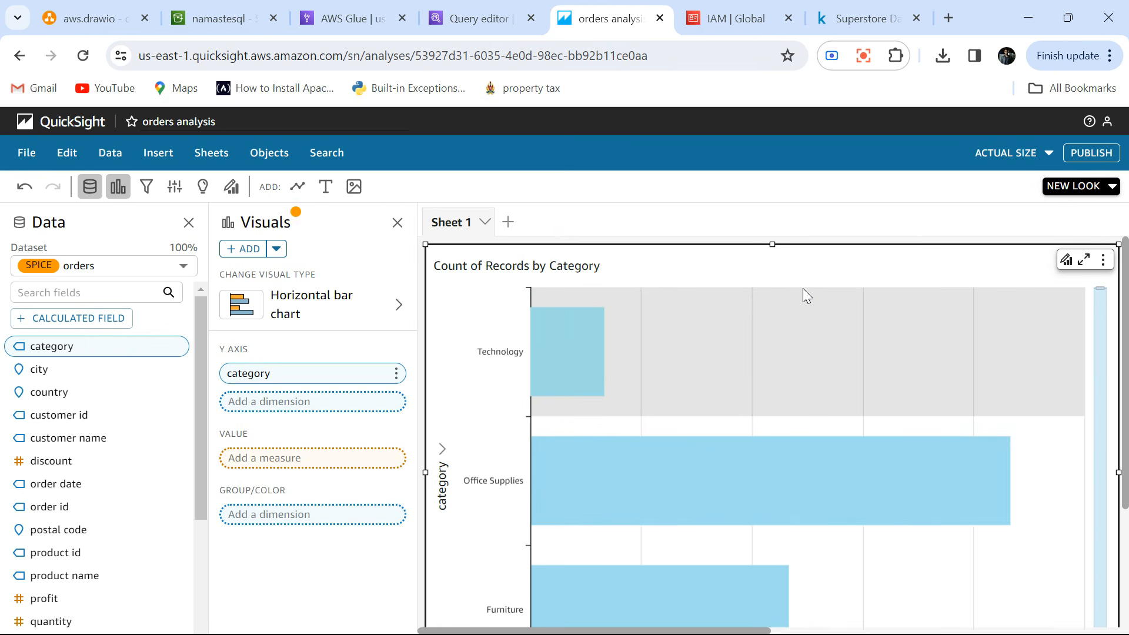
{"action": "scroll", "coordinate": [803, 288], "scroll_direction": "down", "scroll_amount": 3}
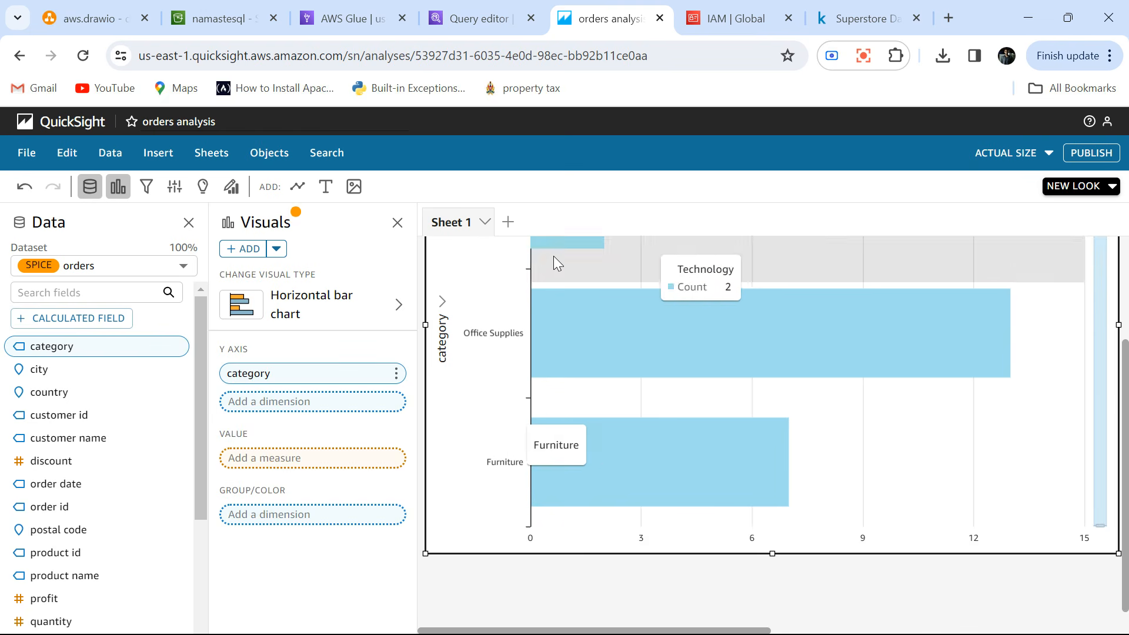
Add a pie chart to the sheet, group it by city, and try to add profit as its value.
{"action": "left_click", "coordinate": [275, 249]}
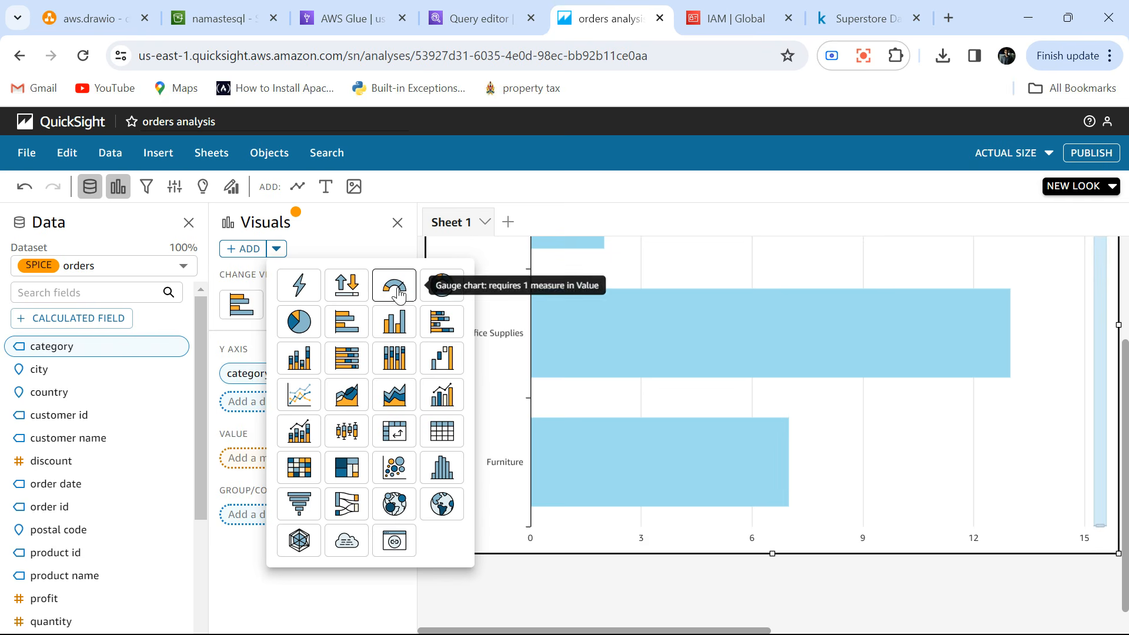
{"action": "left_click", "coordinate": [295, 328]}
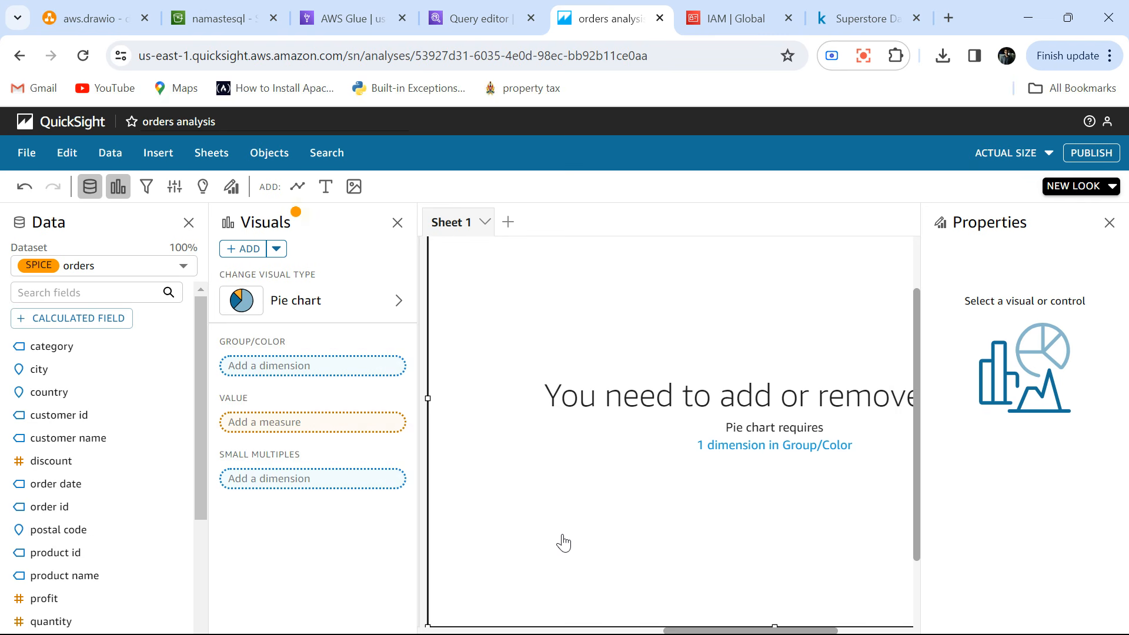
{"action": "left_click", "coordinate": [60, 365]}
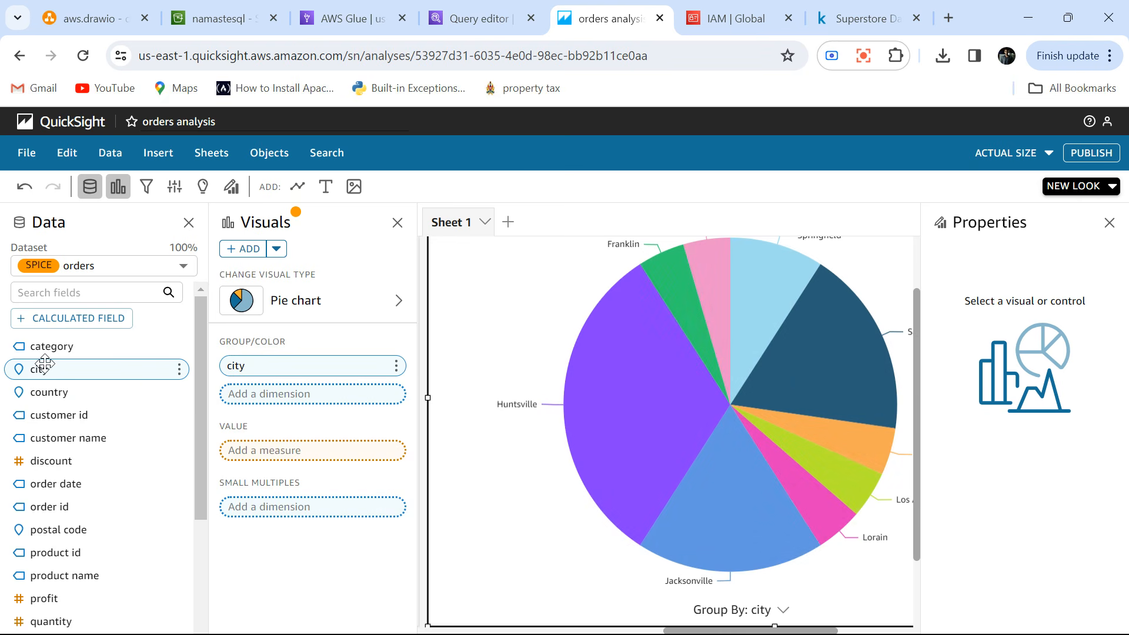
{"action": "scroll", "coordinate": [61, 483], "scroll_direction": "down", "scroll_amount": 2}
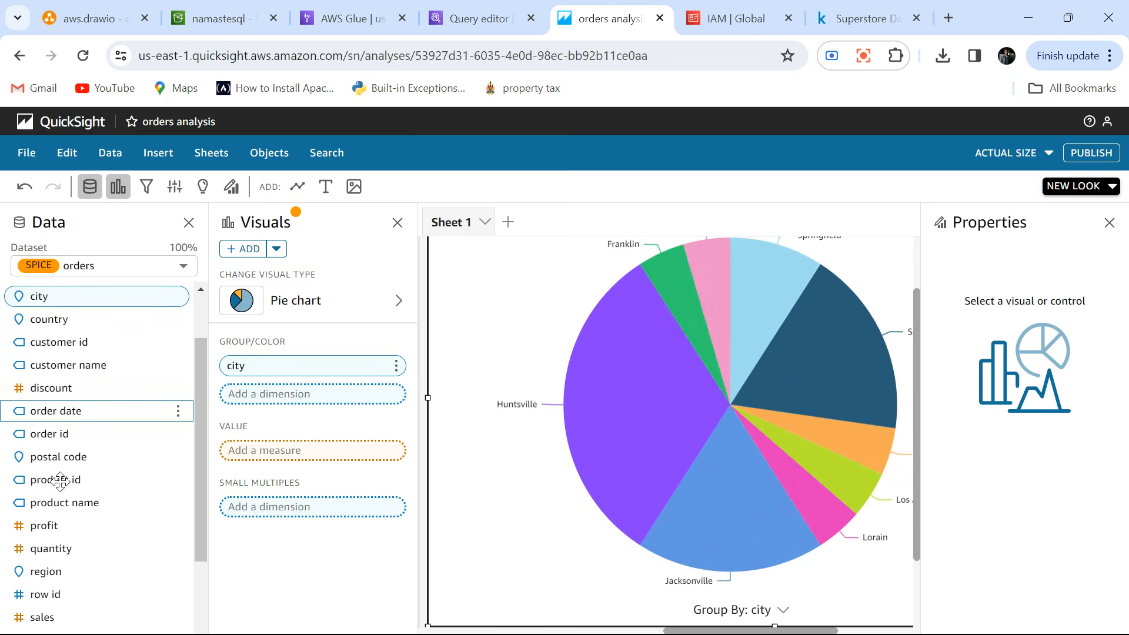
{"action": "left_click_drag", "start_coordinate": [41, 525], "coordinate": [272, 469]}
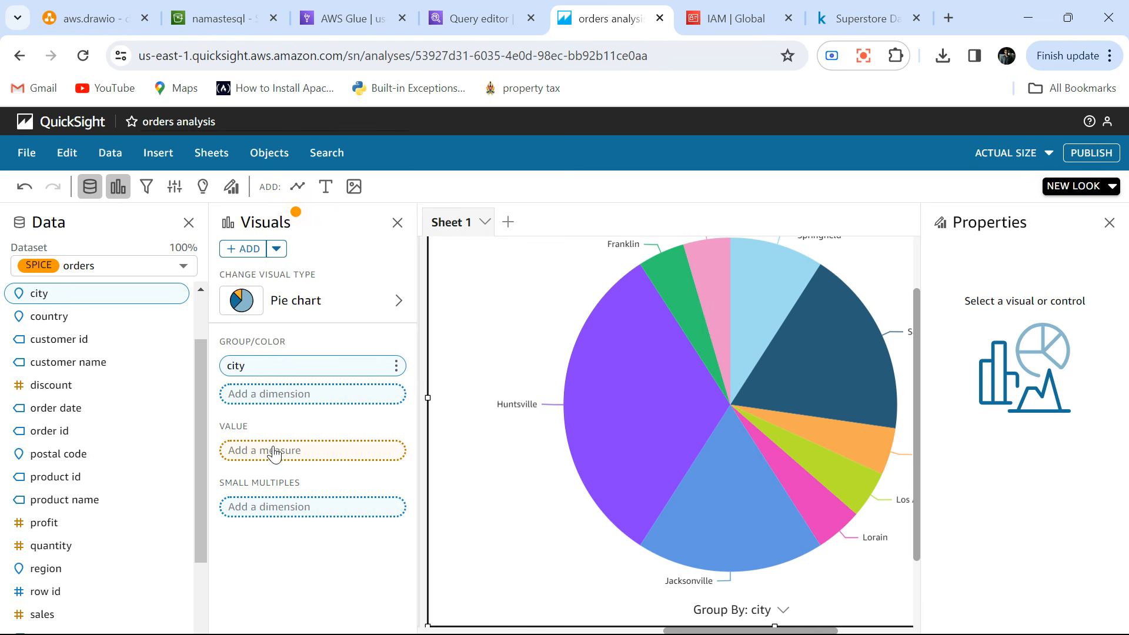
Look over the city pie chart and close the Properties and Visuals panes to give the sheet more room.
{"action": "scroll", "coordinate": [676, 362], "scroll_direction": "right", "scroll_amount": 2}
{"action": "scroll", "coordinate": [676, 362], "scroll_direction": "up", "scroll_amount": 1}
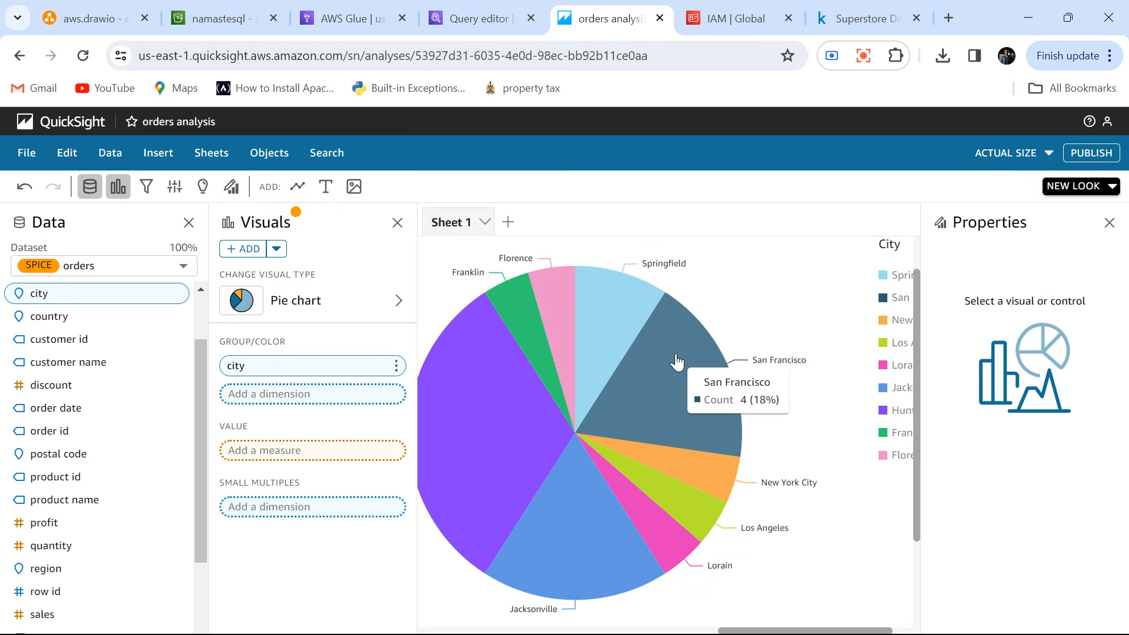
{"action": "scroll", "coordinate": [676, 362], "scroll_direction": "left", "scroll_amount": 1}
{"action": "scroll", "coordinate": [676, 362], "scroll_direction": "left", "scroll_amount": 5}
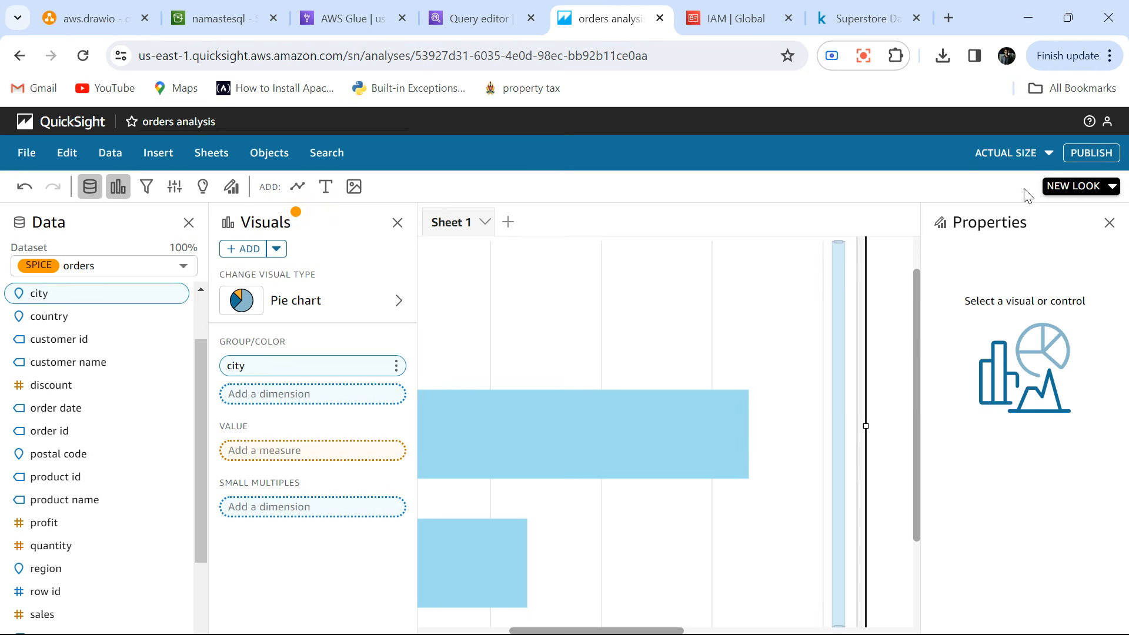
{"action": "left_click", "coordinate": [1110, 226]}
{"action": "scroll", "coordinate": [937, 374], "scroll_direction": "right", "scroll_amount": 3}
{"action": "scroll", "coordinate": [937, 374], "scroll_direction": "right", "scroll_amount": 2}
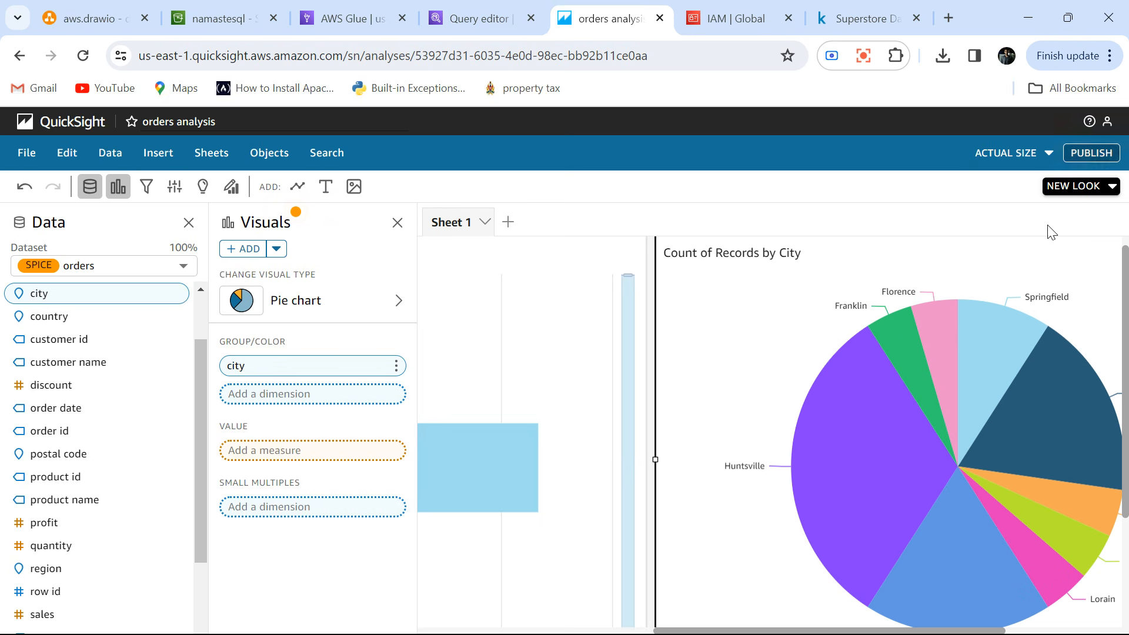
{"action": "left_click", "coordinate": [397, 224]}
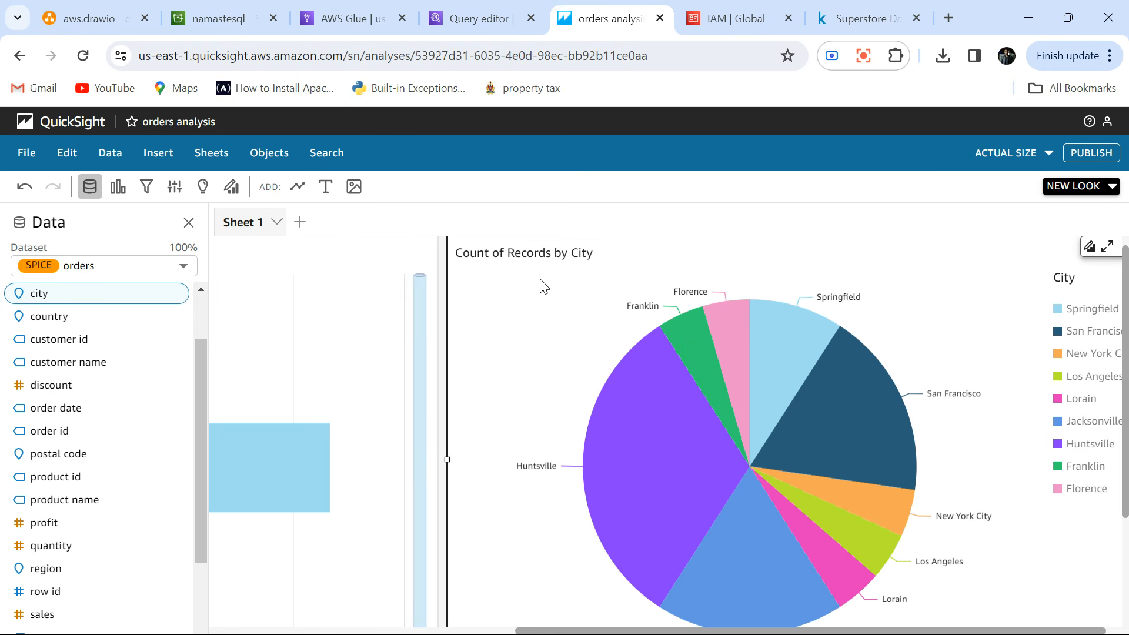
Zoom the page out to 90% and view the category bar chart beside the city pie chart.
{"action": "scroll", "coordinate": [299, 346], "scroll_direction": "left", "scroll_amount": 4}
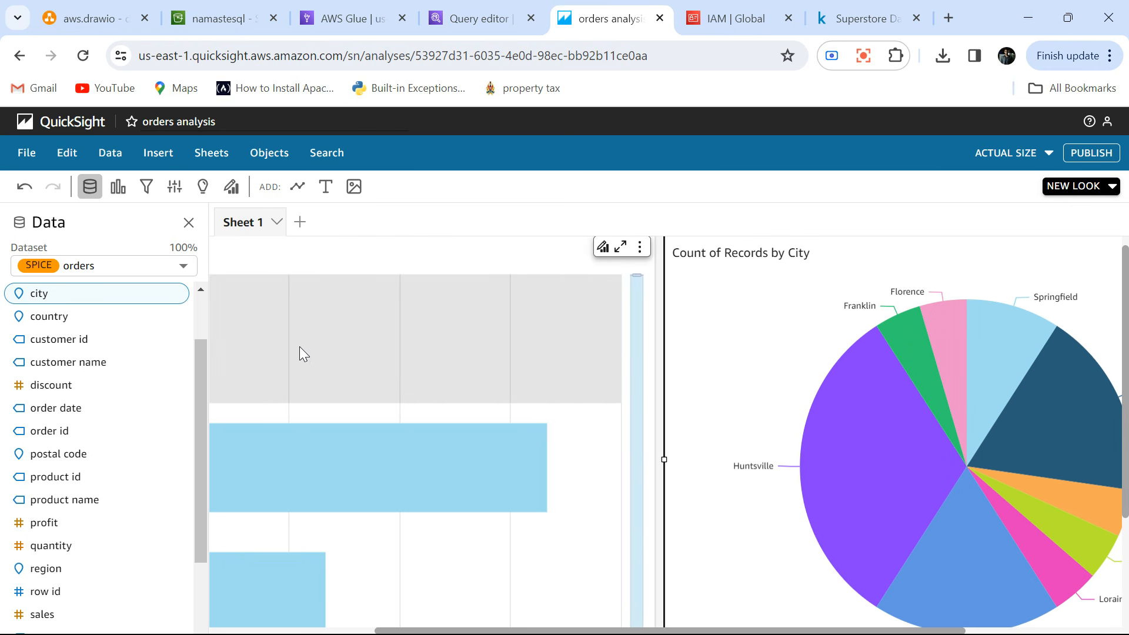
{"action": "key", "text": "ctrl+minus"}
{"action": "mouse_move", "coordinate": [450, 387]}
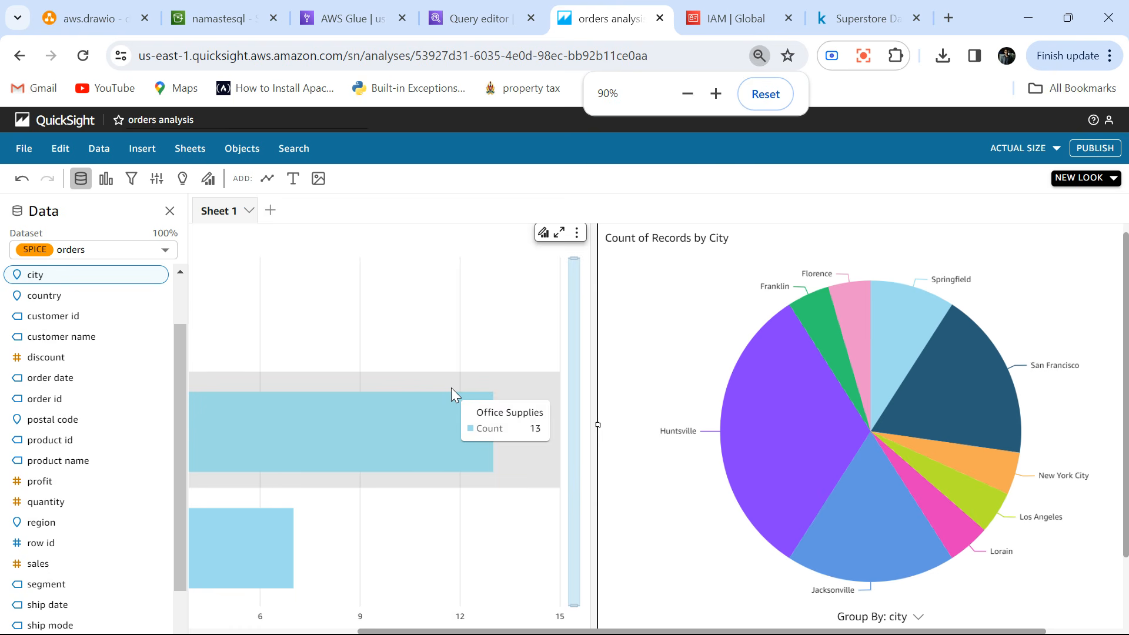
{"action": "scroll", "coordinate": [450, 387], "scroll_direction": "left", "scroll_amount": 3}
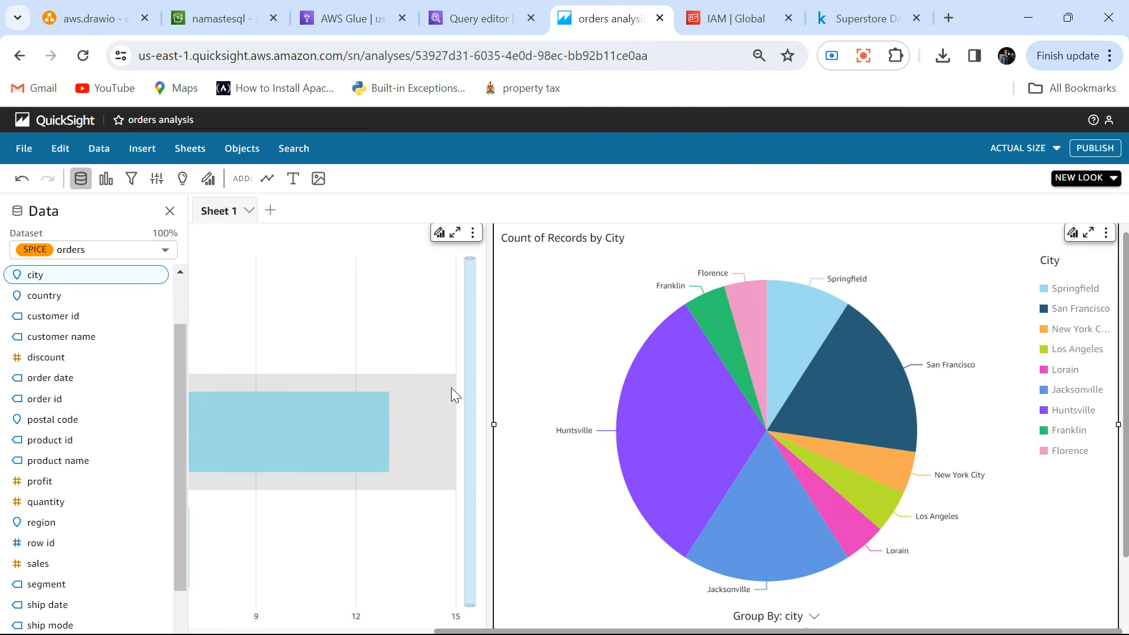
{"action": "scroll", "coordinate": [451, 388], "scroll_direction": "left", "scroll_amount": 5}
{"action": "scroll", "coordinate": [451, 387], "scroll_direction": "right", "scroll_amount": 5}
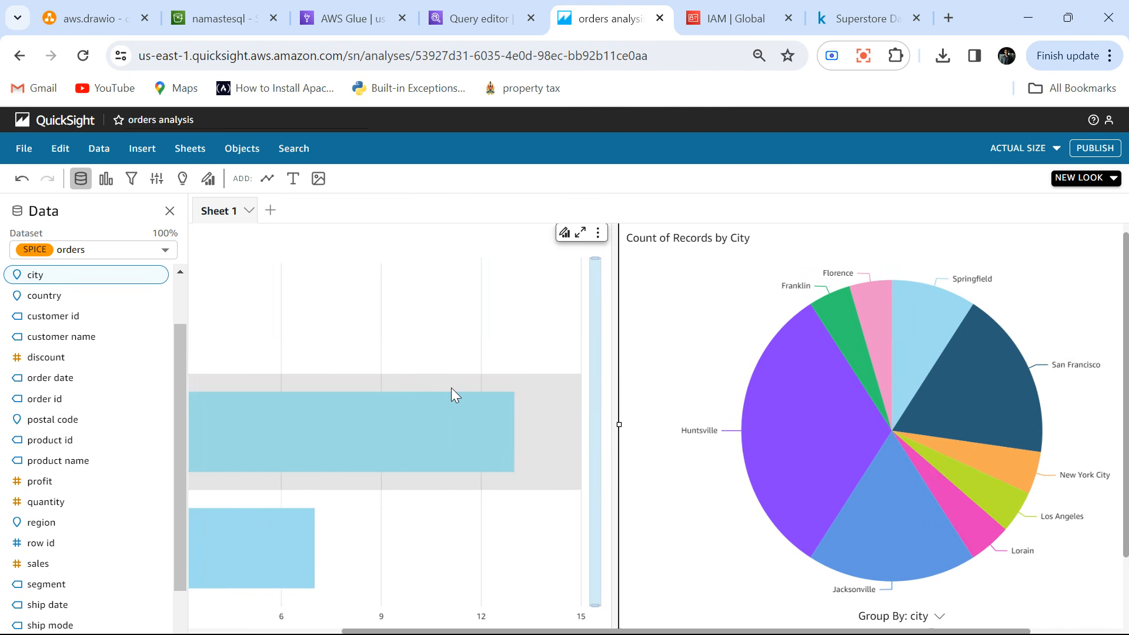
Publish all sheets of the orders analysis as a new dashboard named orders_analysis.
{"action": "left_click", "coordinate": [1106, 154]}
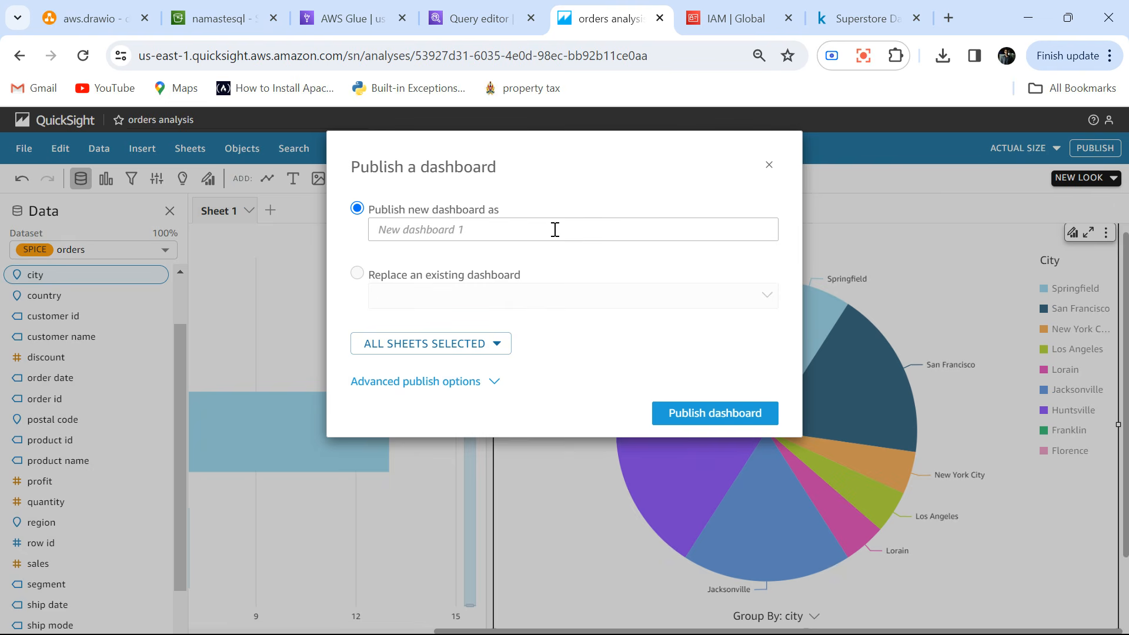
{"action": "left_click", "coordinate": [428, 230]}
{"action": "type", "text": "orders_anal"}
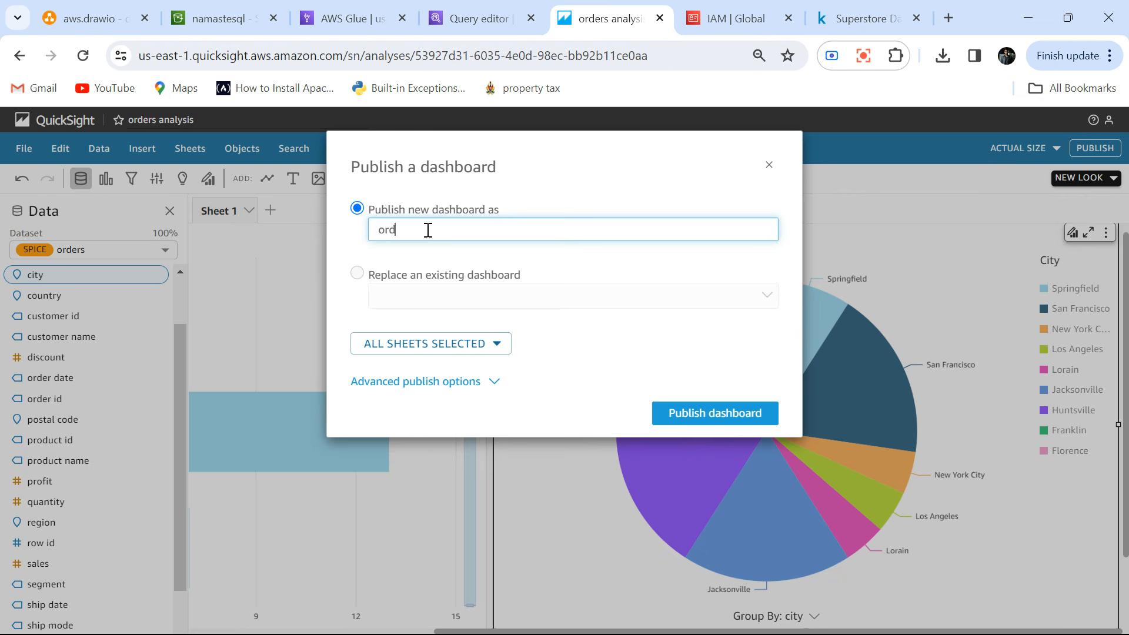
{"action": "type", "text": "ysis"}
{"action": "left_click", "coordinate": [729, 412]}
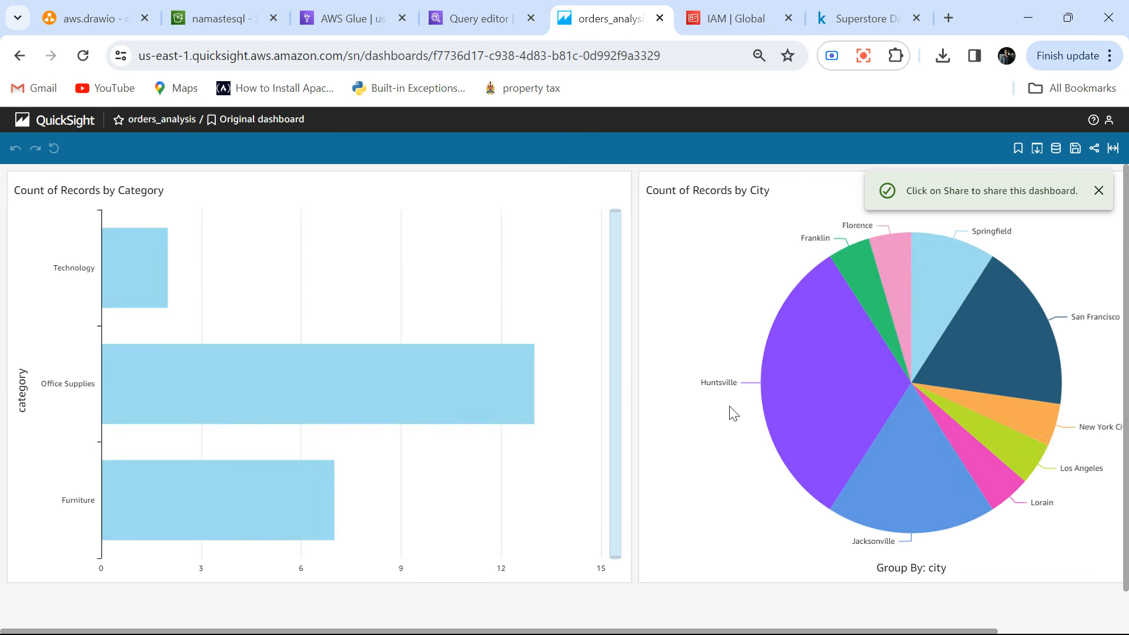
Look over the published orders_analysis dashboard across its full width, review its dashboard sharing permissions, and return to the charts.
{"action": "scroll", "coordinate": [586, 300], "scroll_direction": "right", "scroll_amount": 3}
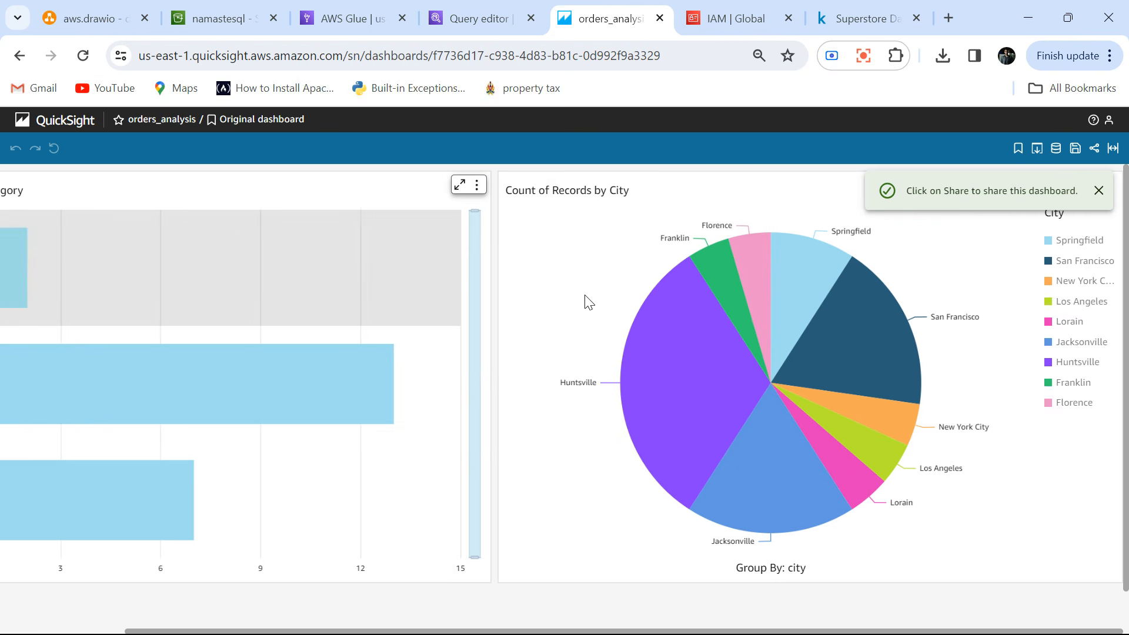
{"action": "scroll", "coordinate": [588, 301], "scroll_direction": "left", "scroll_amount": 3}
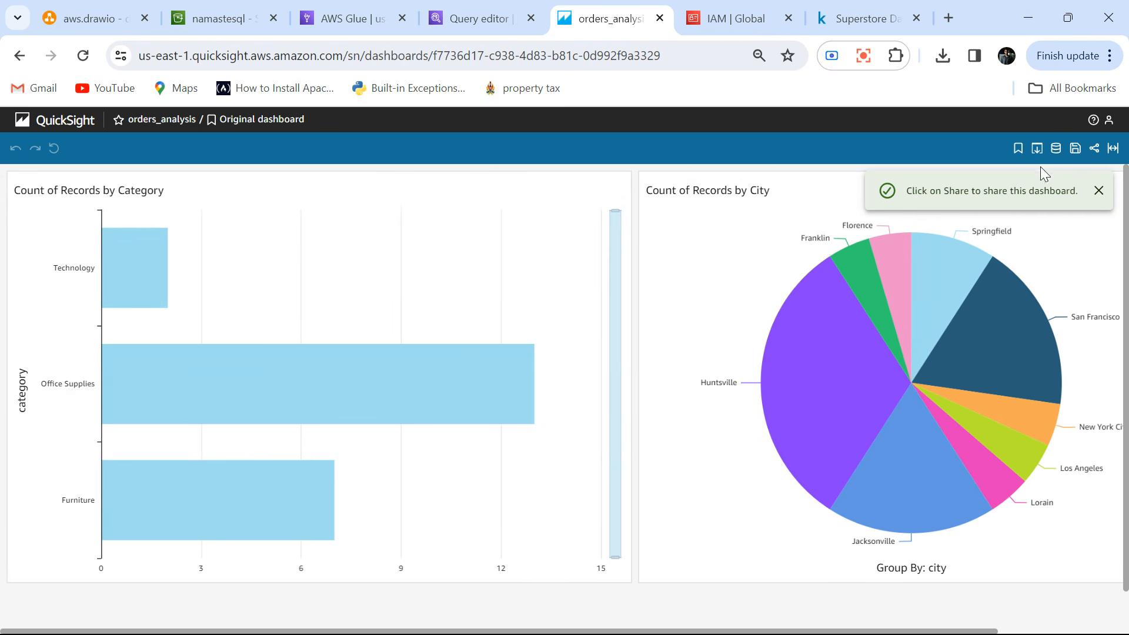
{"action": "right_click", "coordinate": [1096, 150]}
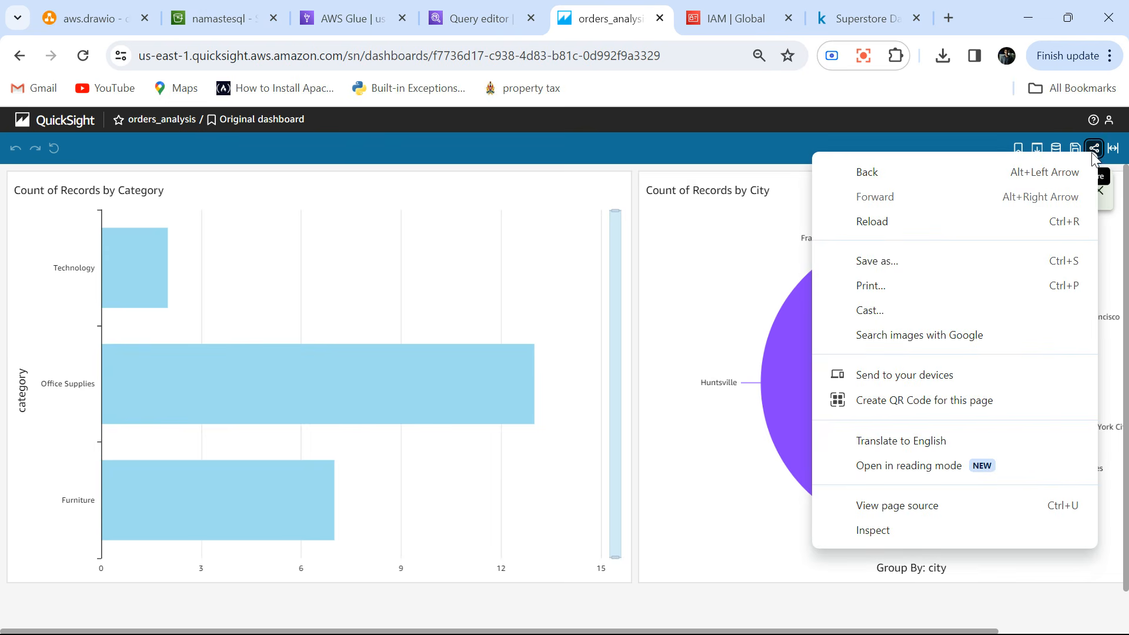
{"action": "left_click", "coordinate": [1091, 149]}
{"action": "left_click", "coordinate": [1091, 150]}
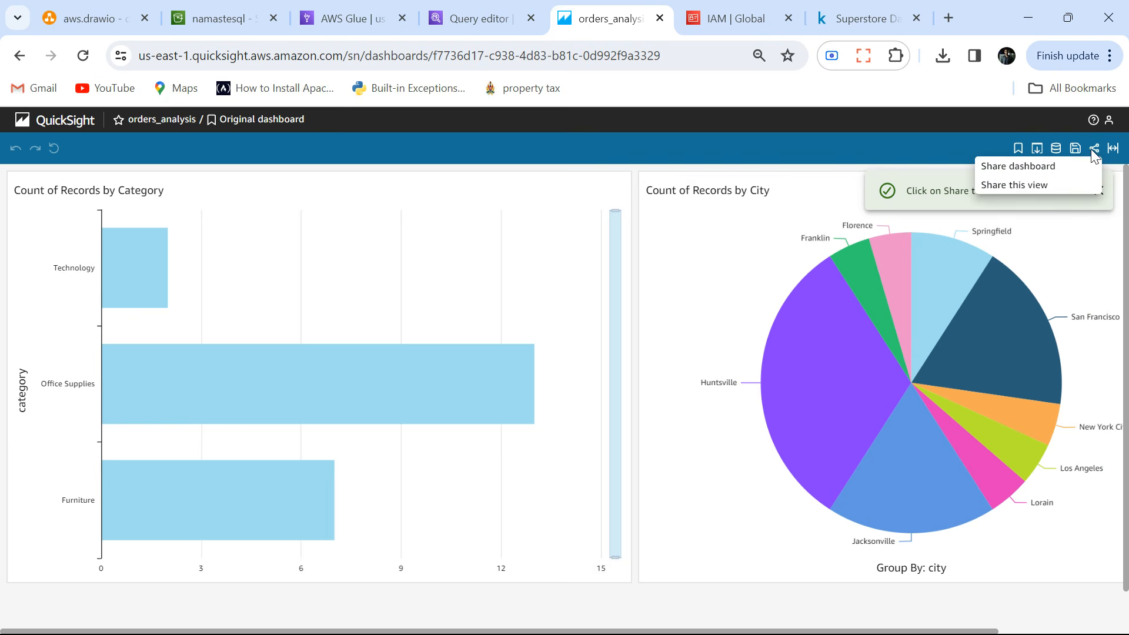
{"action": "left_click", "coordinate": [1031, 167]}
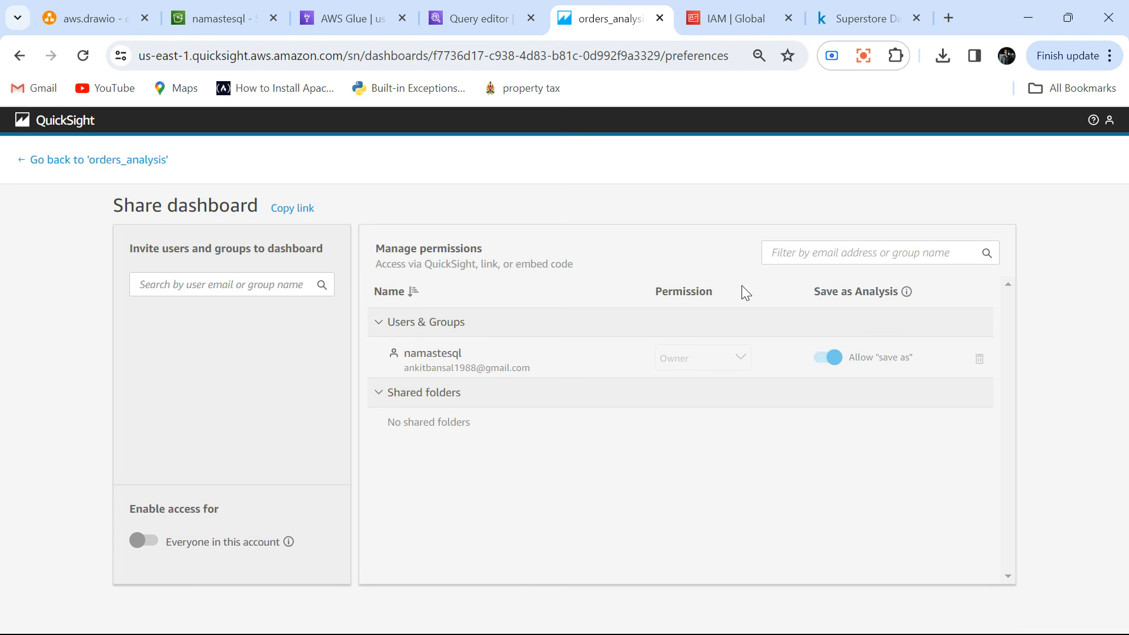
{"action": "left_click", "coordinate": [51, 161]}
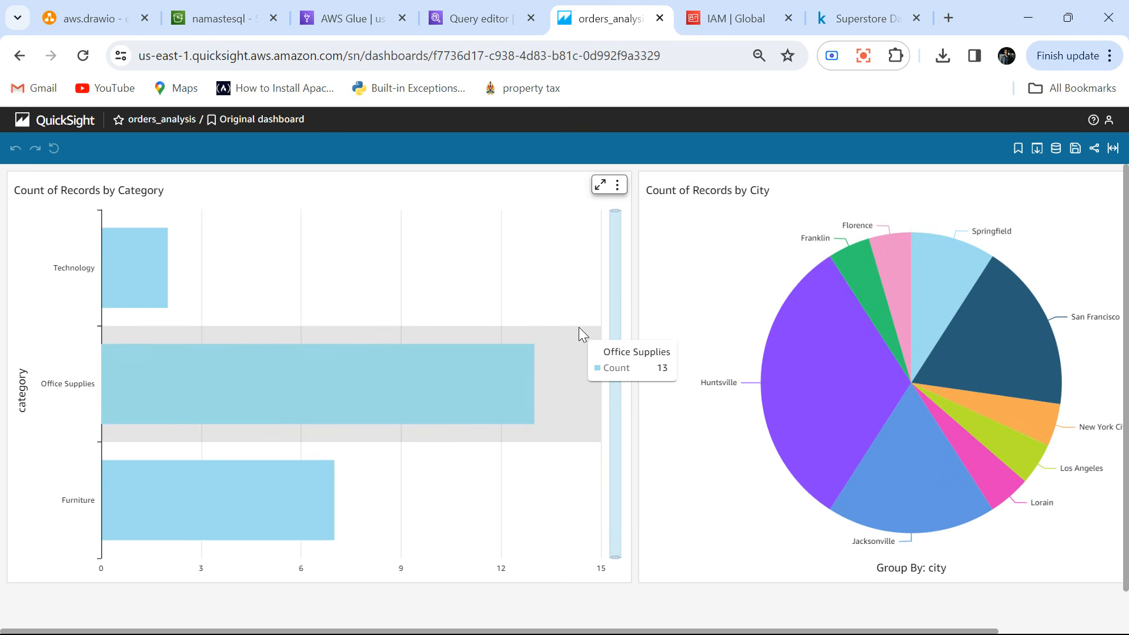
Check the QuickSight list of dashboards for orders_analysis and return to the list of analyses.
{"action": "left_click", "coordinate": [47, 126]}
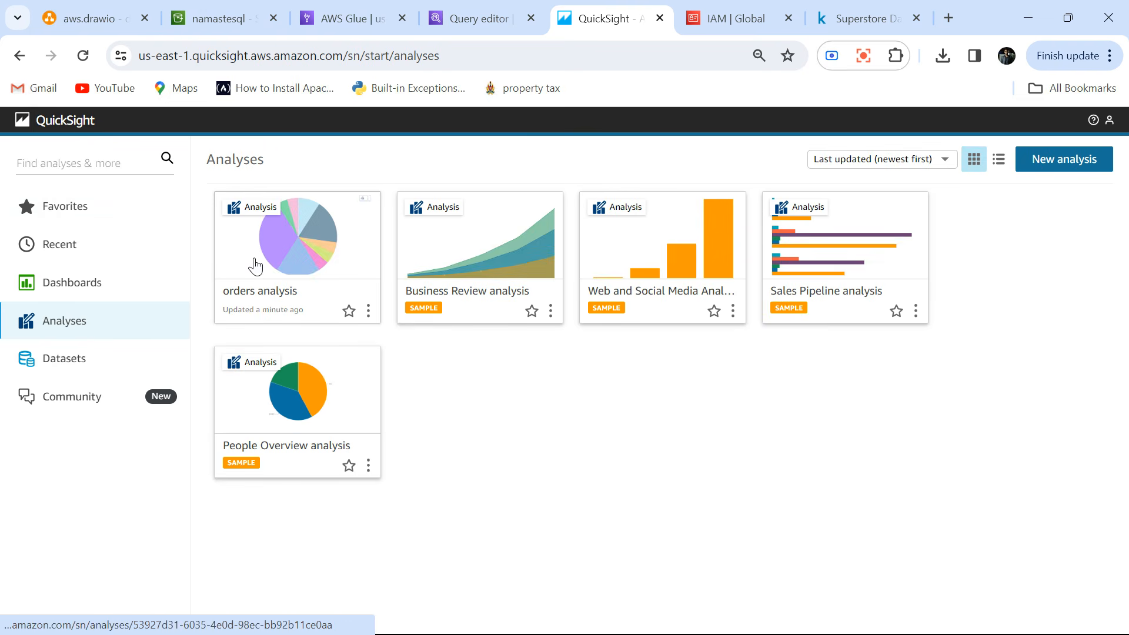
{"action": "left_click", "coordinate": [85, 284]}
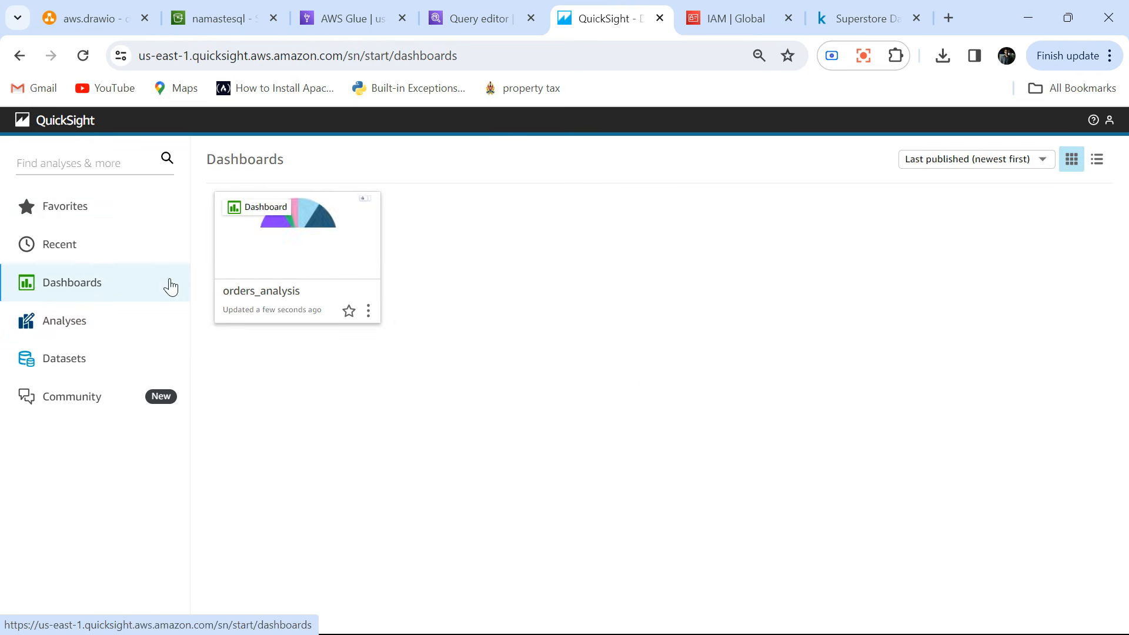
{"action": "left_click", "coordinate": [38, 333]}
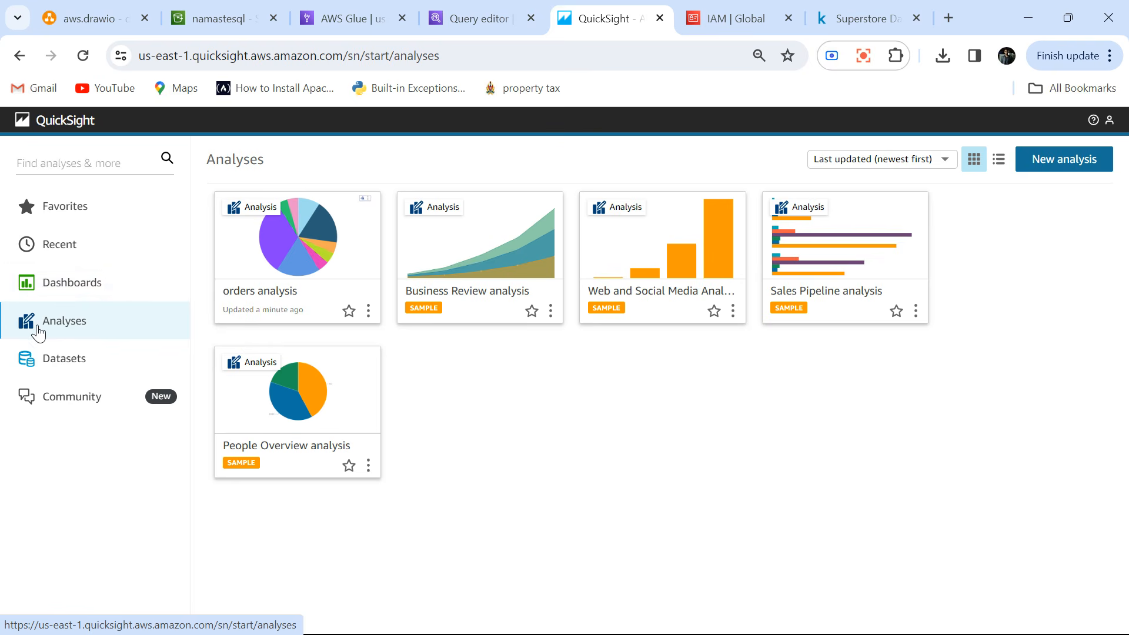
Reopen the orders analysis and publish all its sheets, replacing the existing orders_analysis dashboard.
{"action": "left_click", "coordinate": [276, 262]}
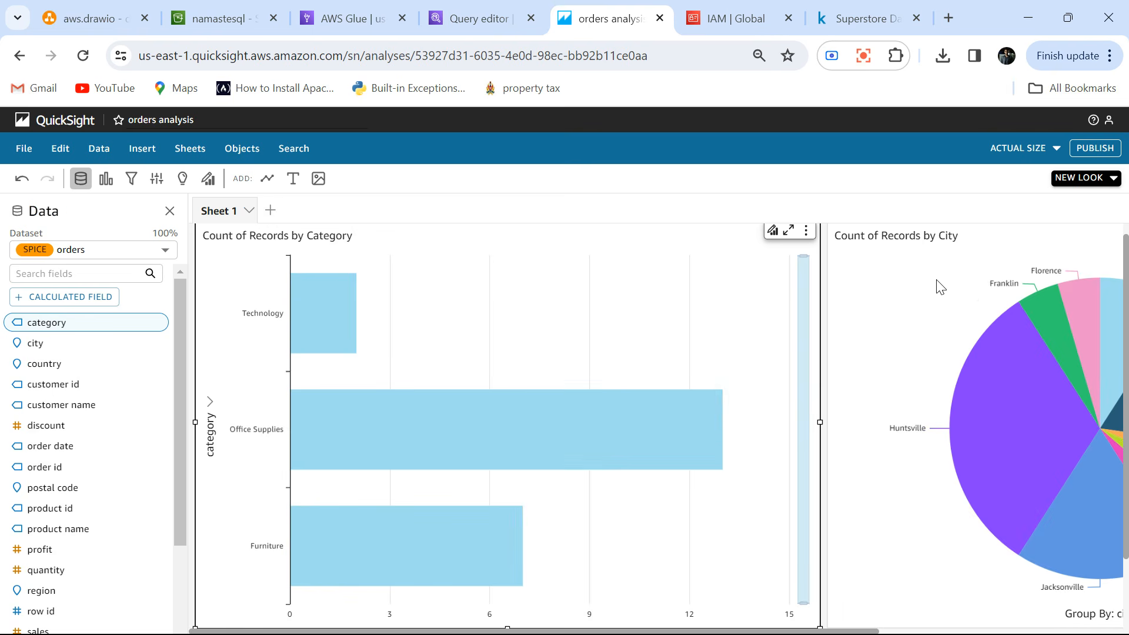
{"action": "left_click", "coordinate": [1095, 149]}
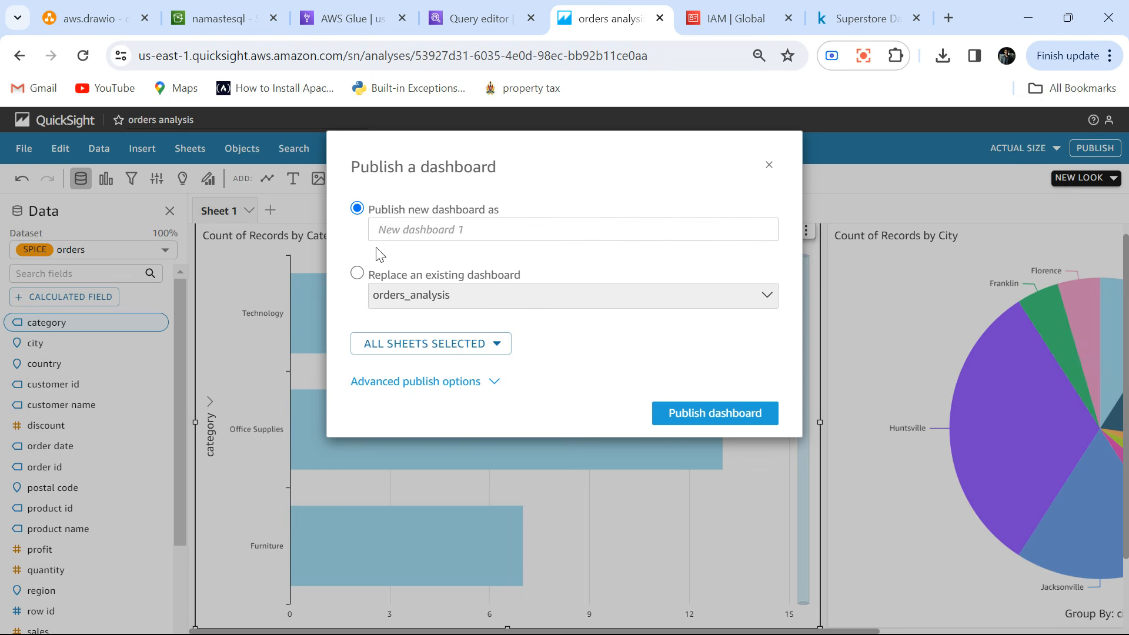
{"action": "left_click", "coordinate": [357, 274]}
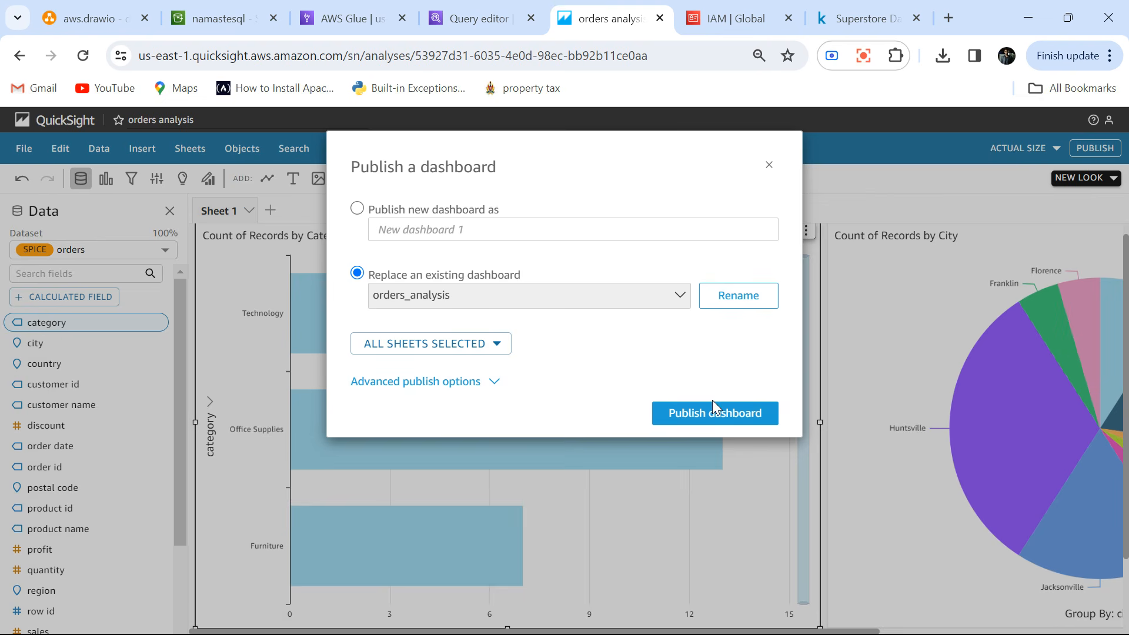
{"action": "left_click", "coordinate": [721, 412]}
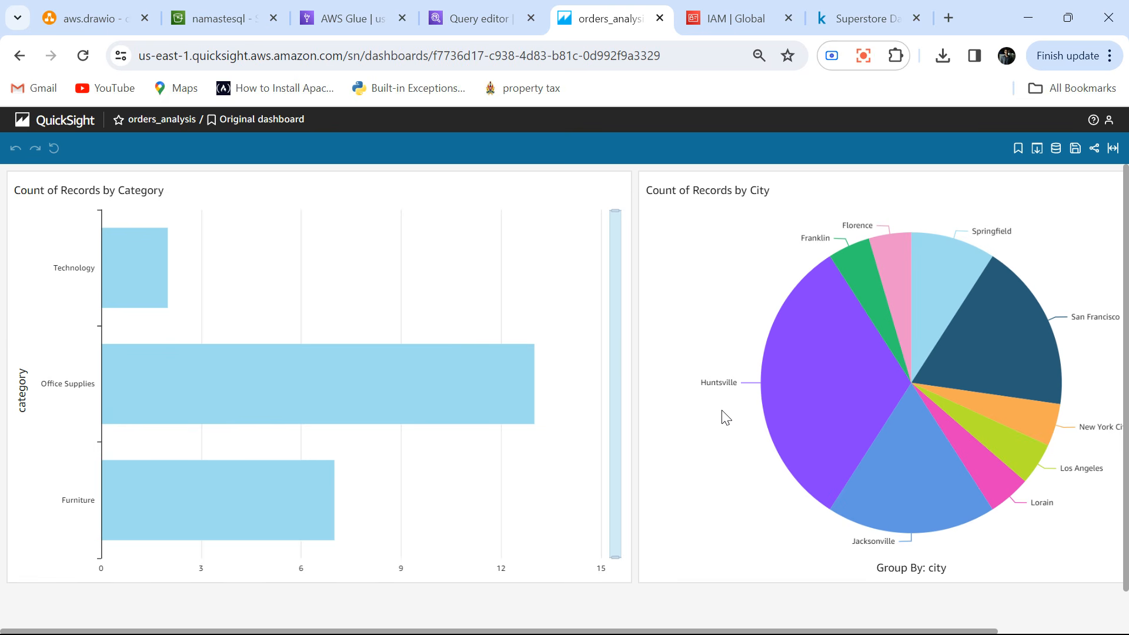
Return to the orders query in the Athena query editor and switch to Sample - Superstore.csv in Excel.
{"action": "left_click", "coordinate": [455, 17]}
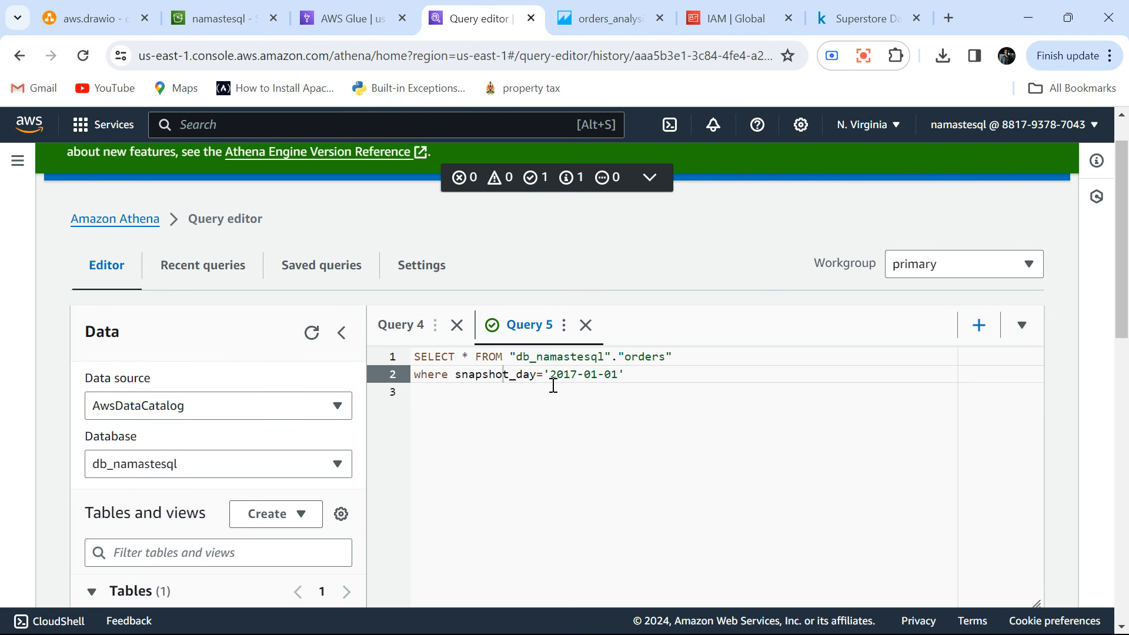
{"action": "key", "text": "alt+Tab"}
{"action": "key", "text": "alt+Tab"}
{"action": "key", "text": "alt+Tab"}
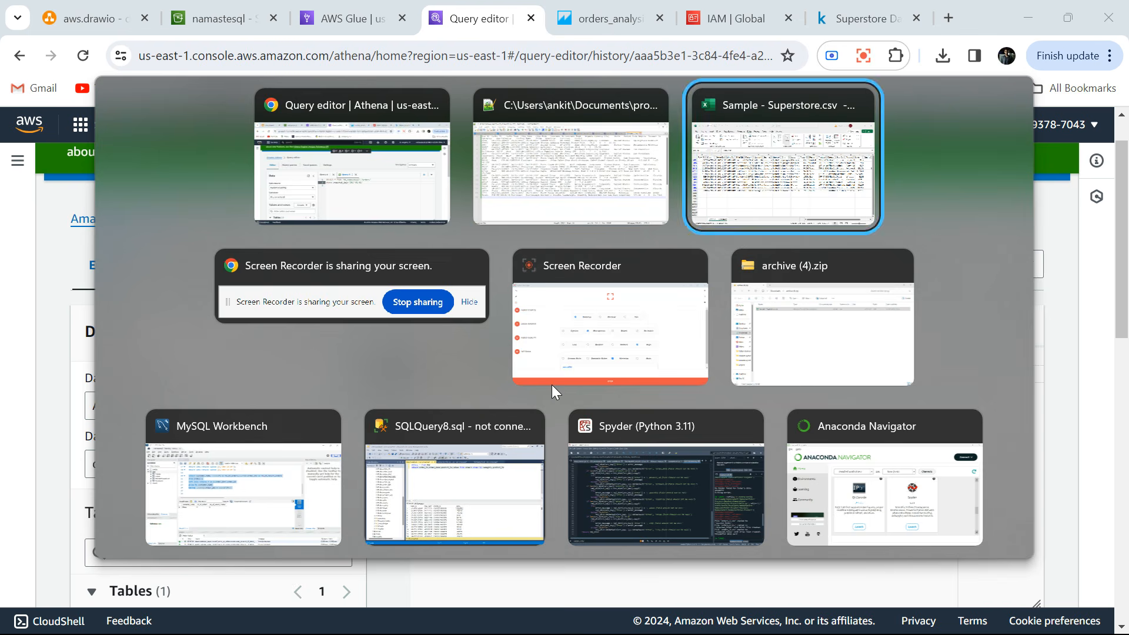